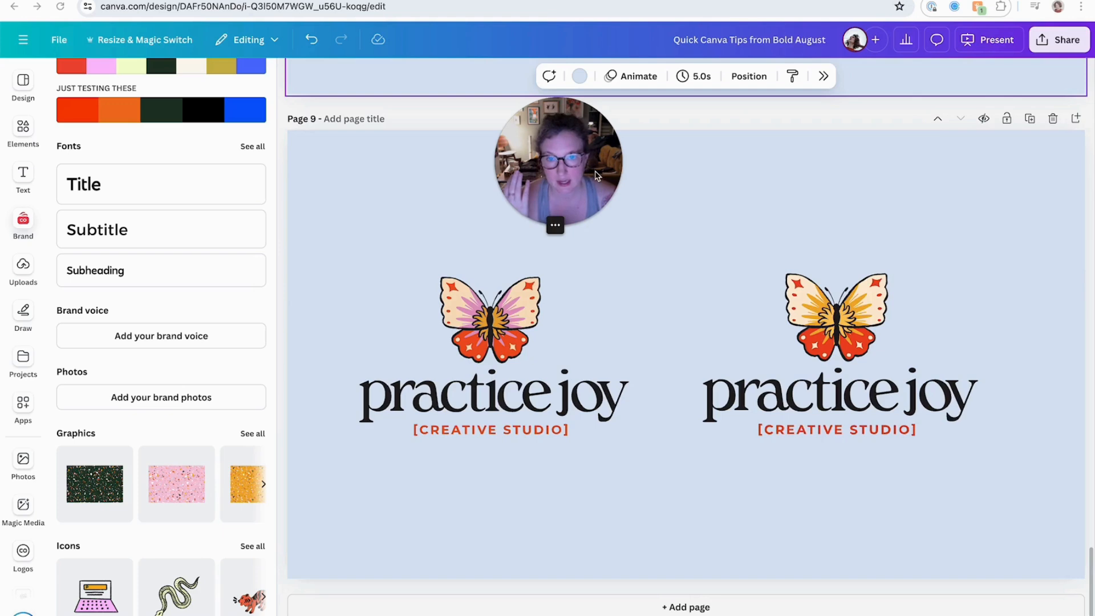
Enlarge the pink-winged practice joy logo until it extends past the page's left edge, and reposition it vertically
drag(605, 184, 706, 229)
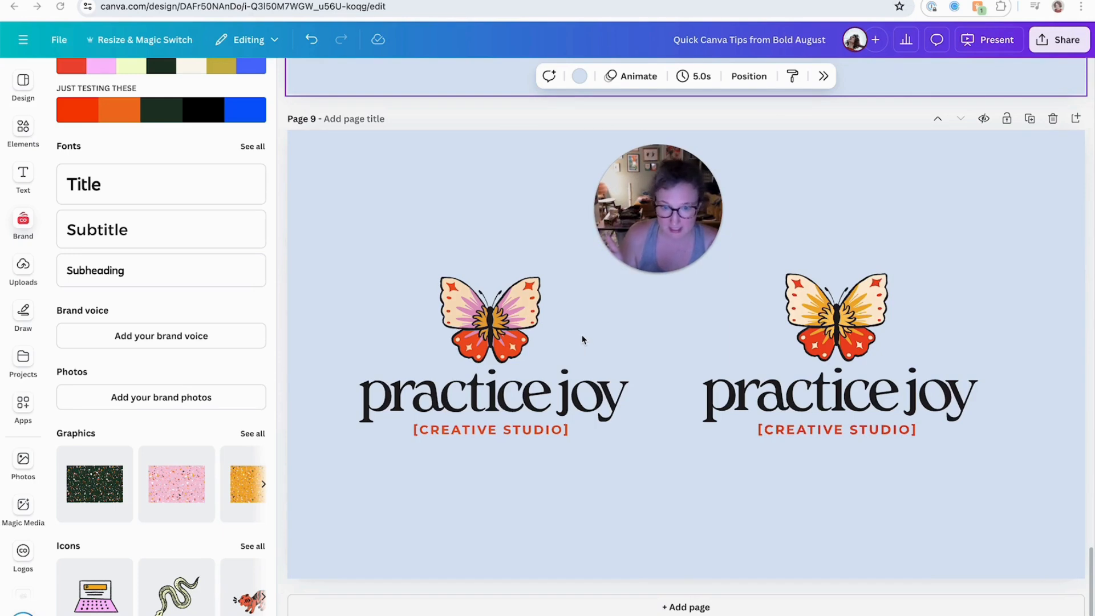
click(468, 337)
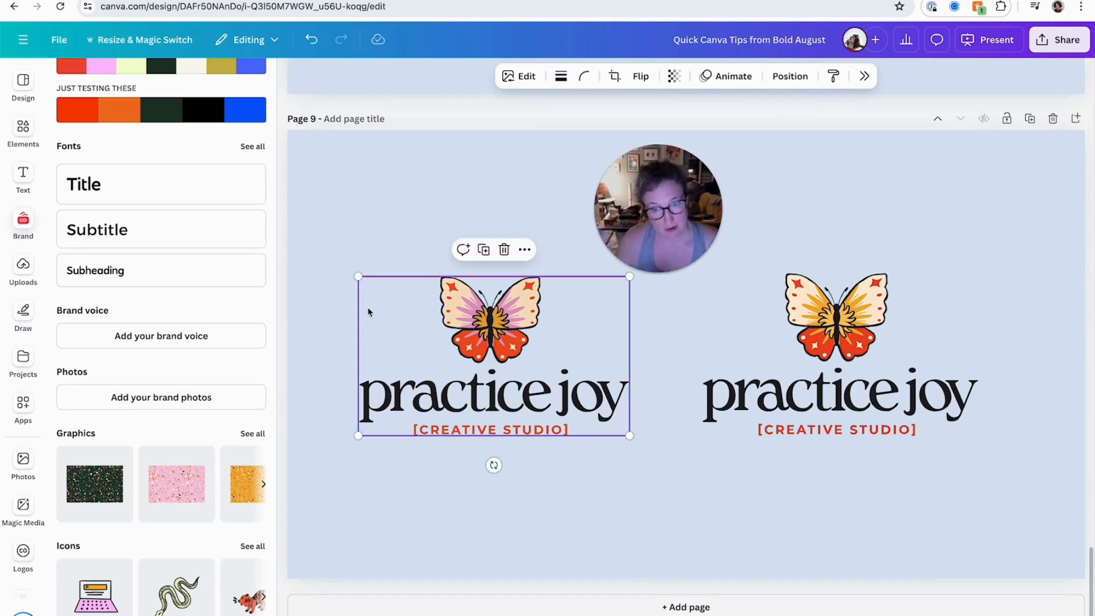
drag(358, 276, 24, 46)
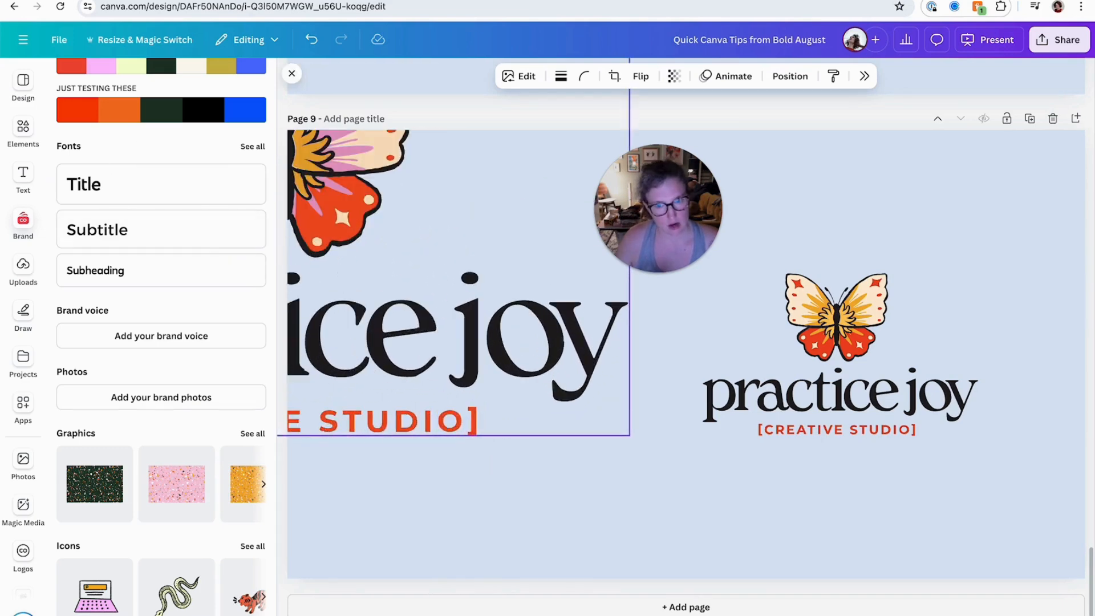
drag(416, 315, 547, 434)
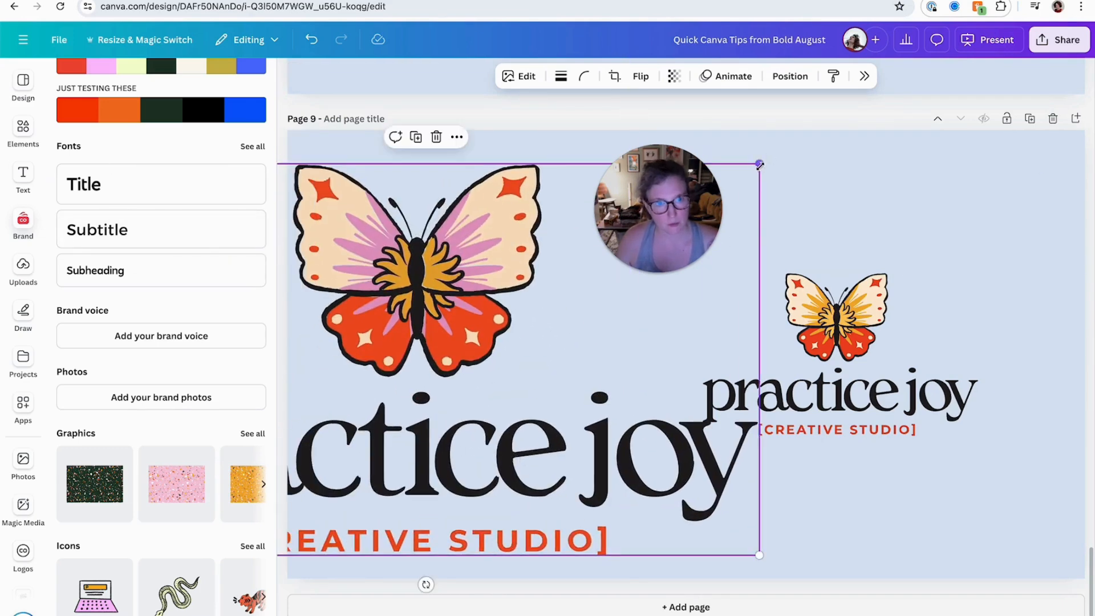
drag(759, 164, 505, 310)
drag(447, 382, 515, 281)
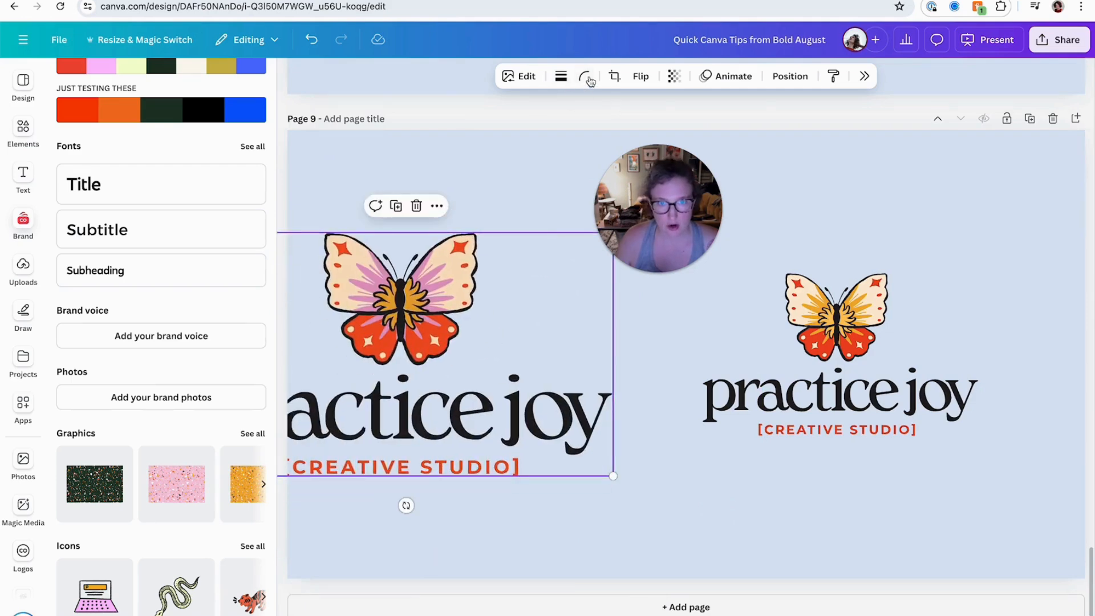
Recolor the other practice joy logo with 2024 Bold August Designs colors, turning its orange light blue and its black orange-red
click(824, 361)
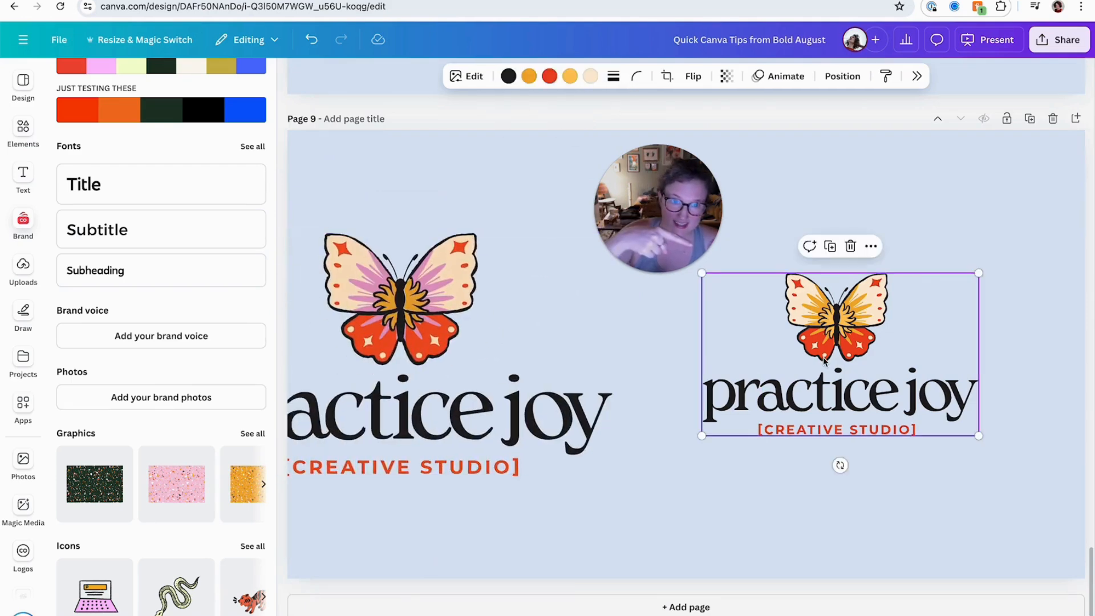
click(529, 76)
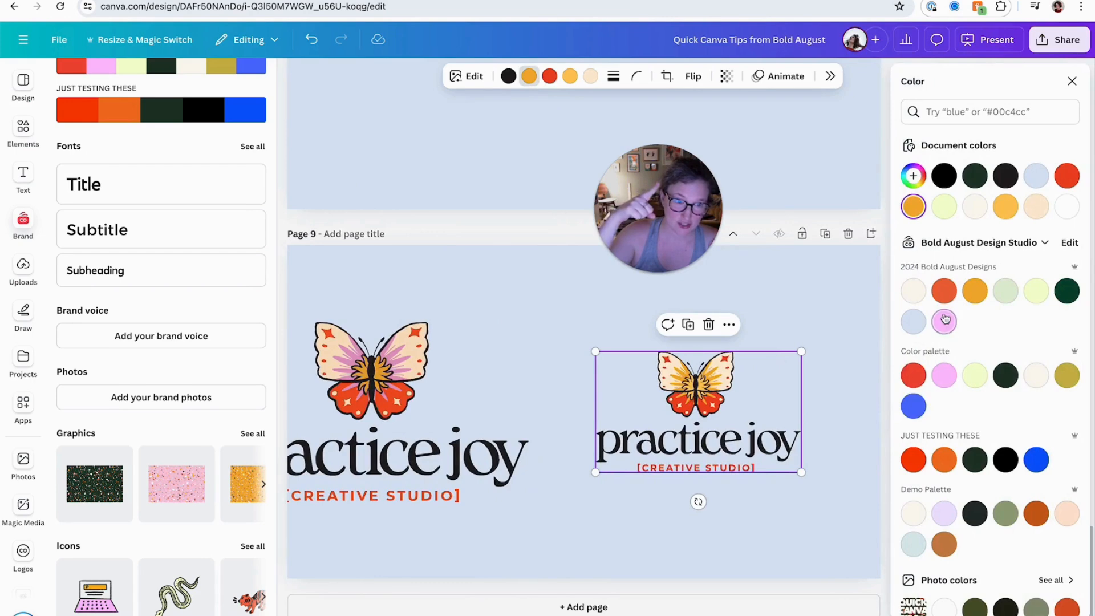
click(913, 290)
click(916, 322)
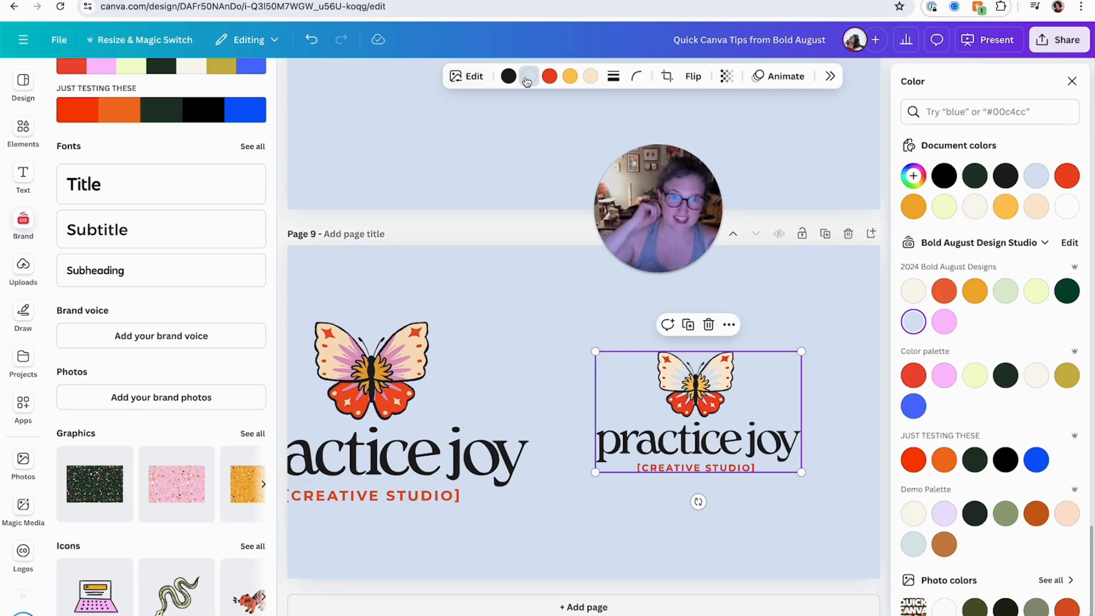
click(508, 76)
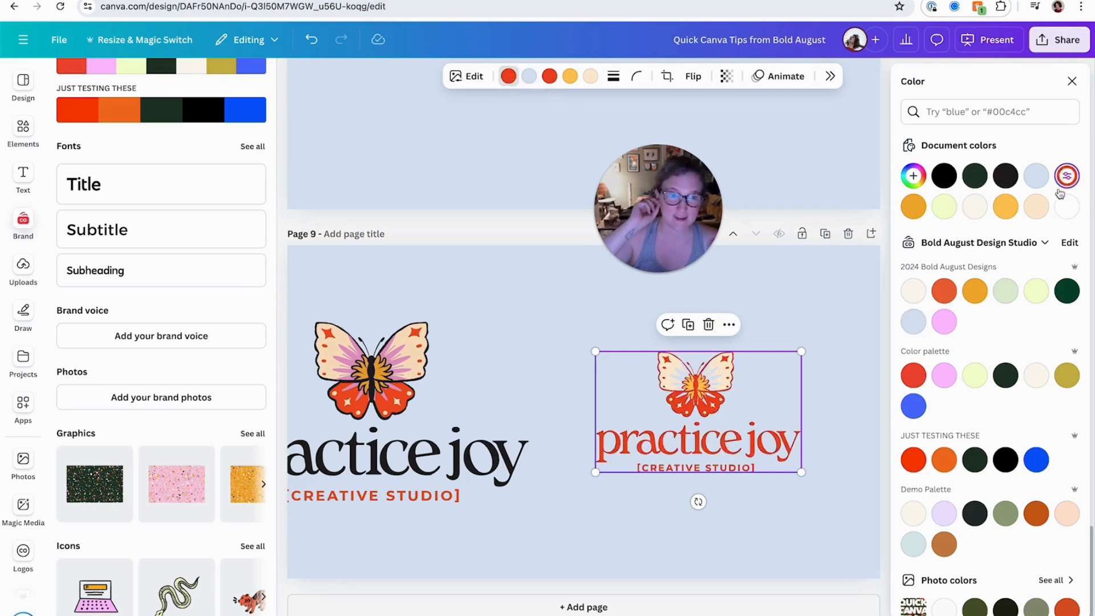
click(948, 295)
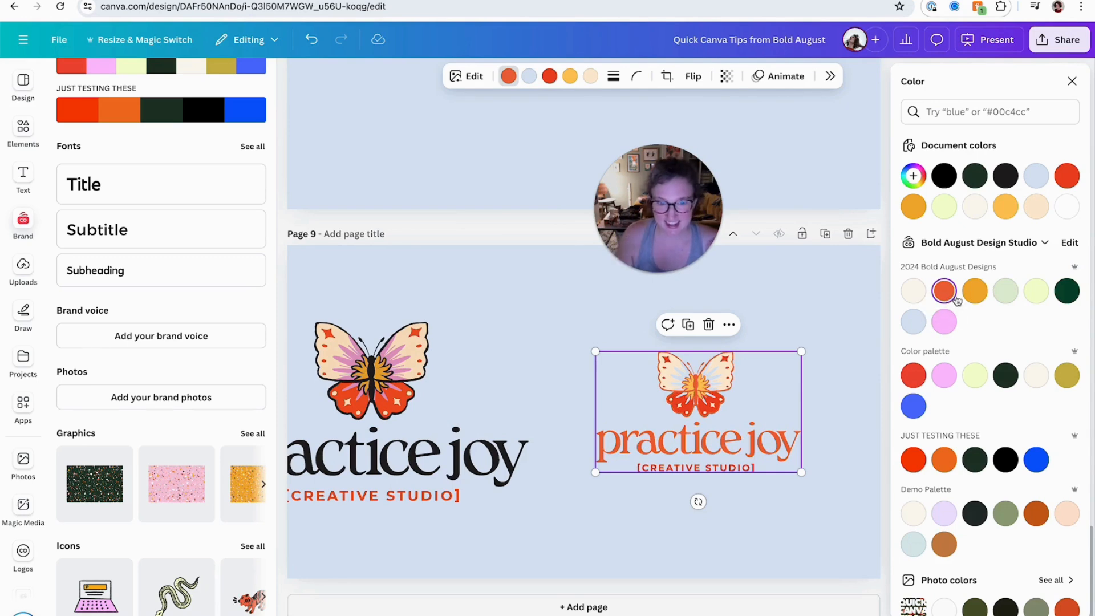
Shrink the pink-winged logo and position it fully on page 9, beside the recolored logo
click(401, 428)
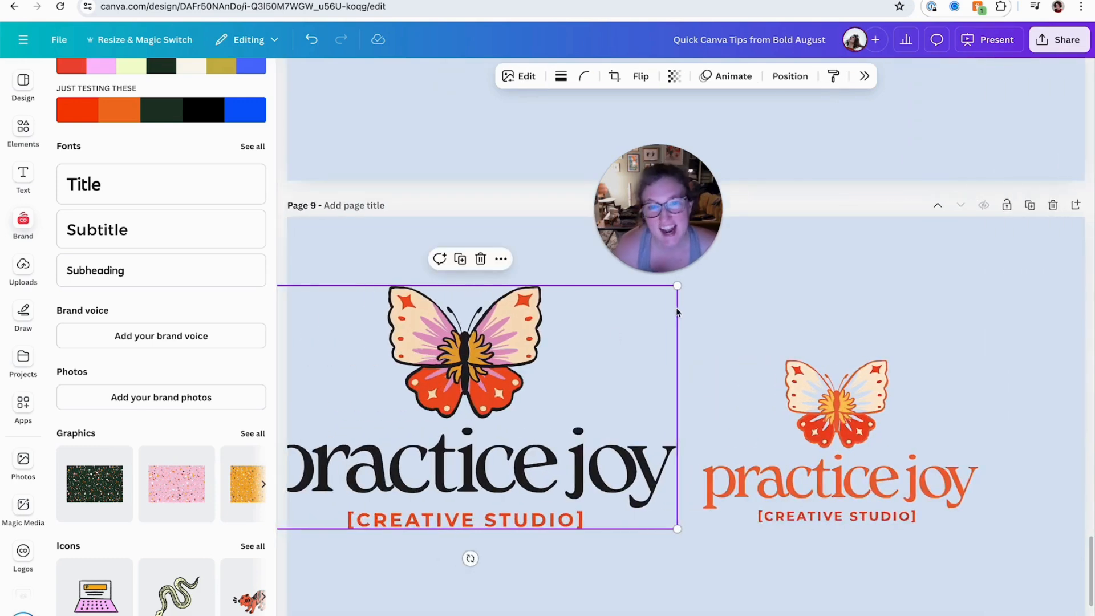
drag(677, 286, 600, 329)
drag(560, 383, 621, 384)
drag(661, 330, 638, 345)
drag(562, 413, 570, 405)
click(730, 354)
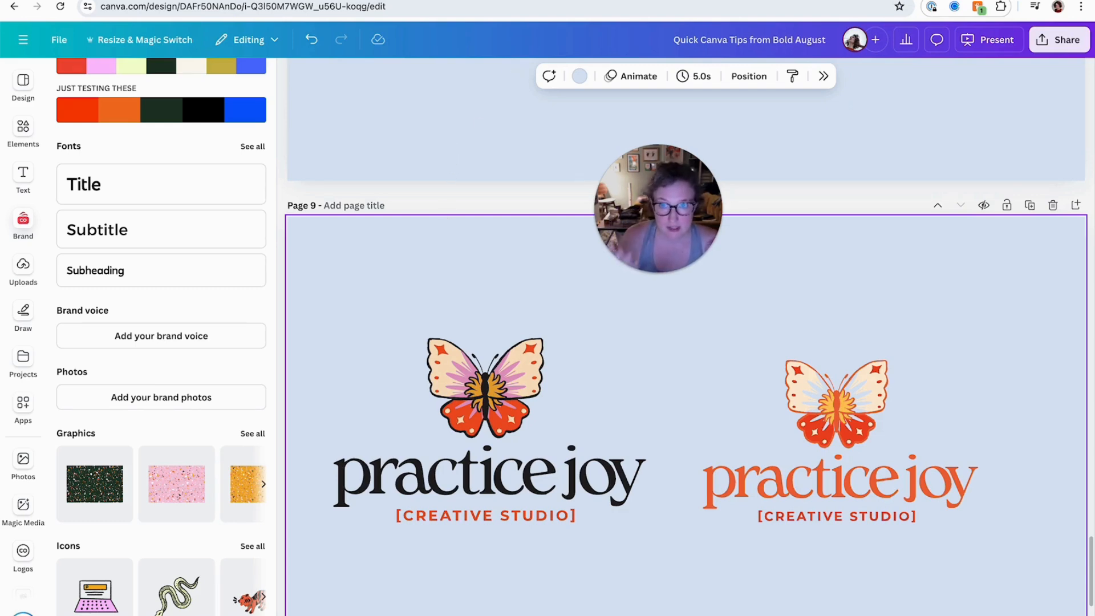
Switch to the Creative Market home page and browse its featured products, popular fonts and curated free design assets
click(365, 1)
scroll(550, 395, down, 3)
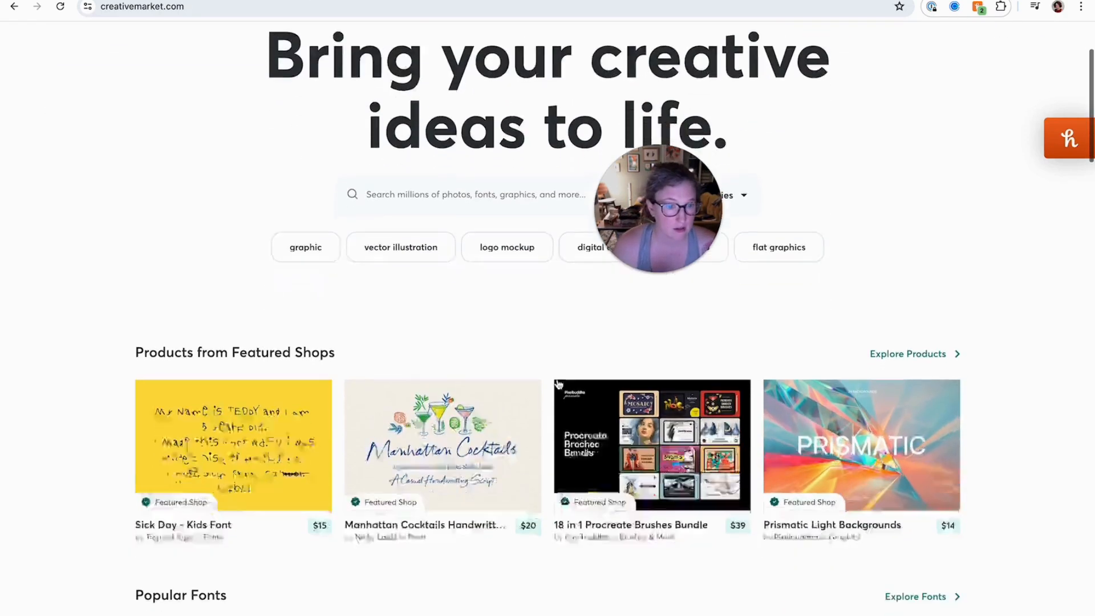
scroll(558, 384, down, 3)
scroll(558, 384, down, 5)
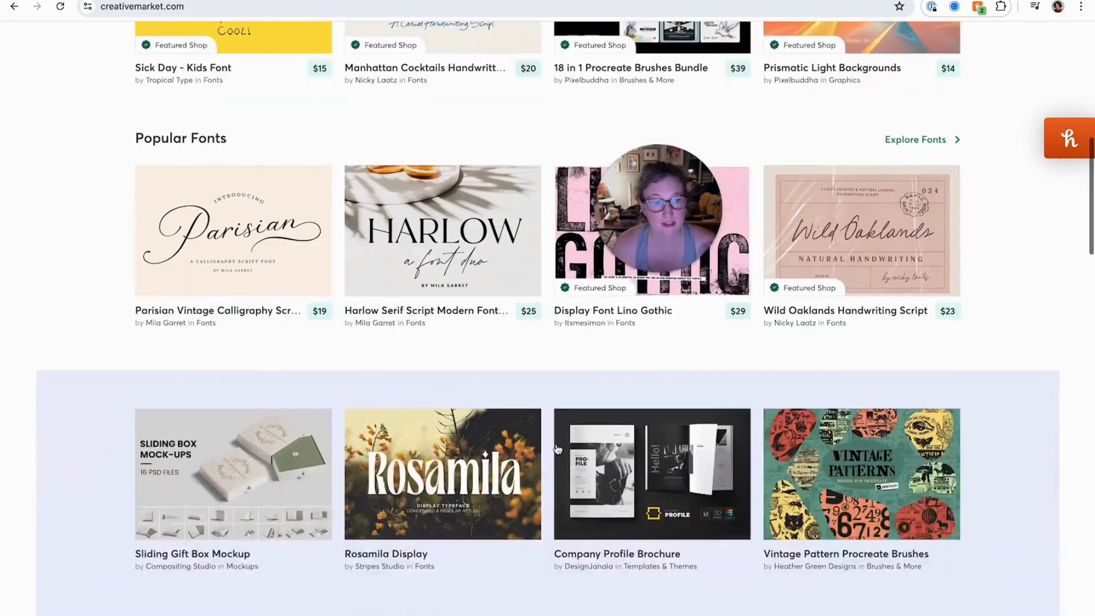
scroll(558, 449, down, 3)
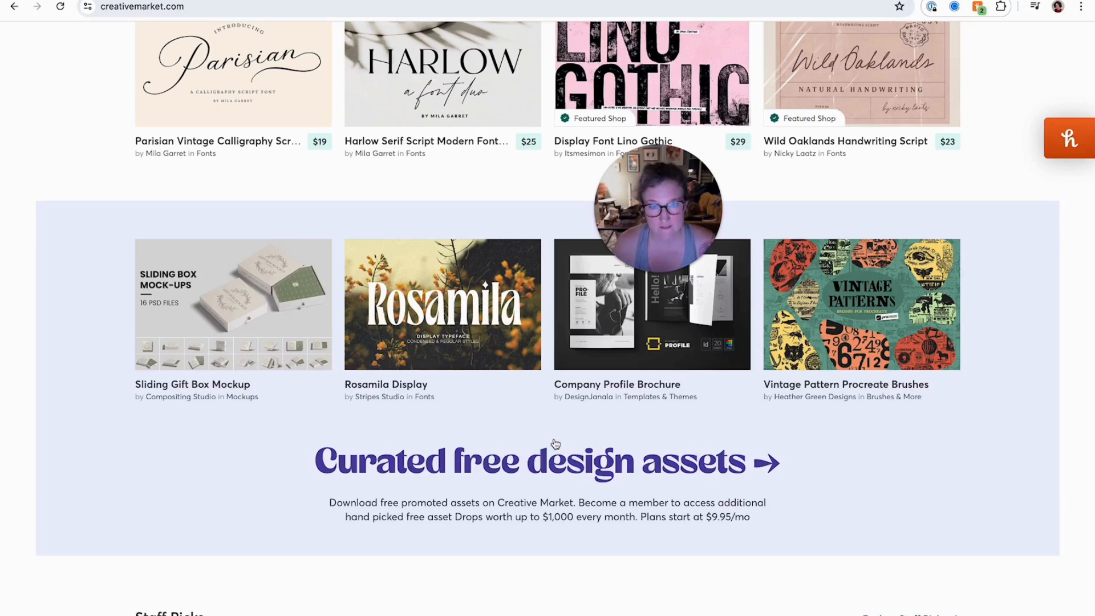
scroll(543, 435, down, 1)
scroll(545, 435, up, 2)
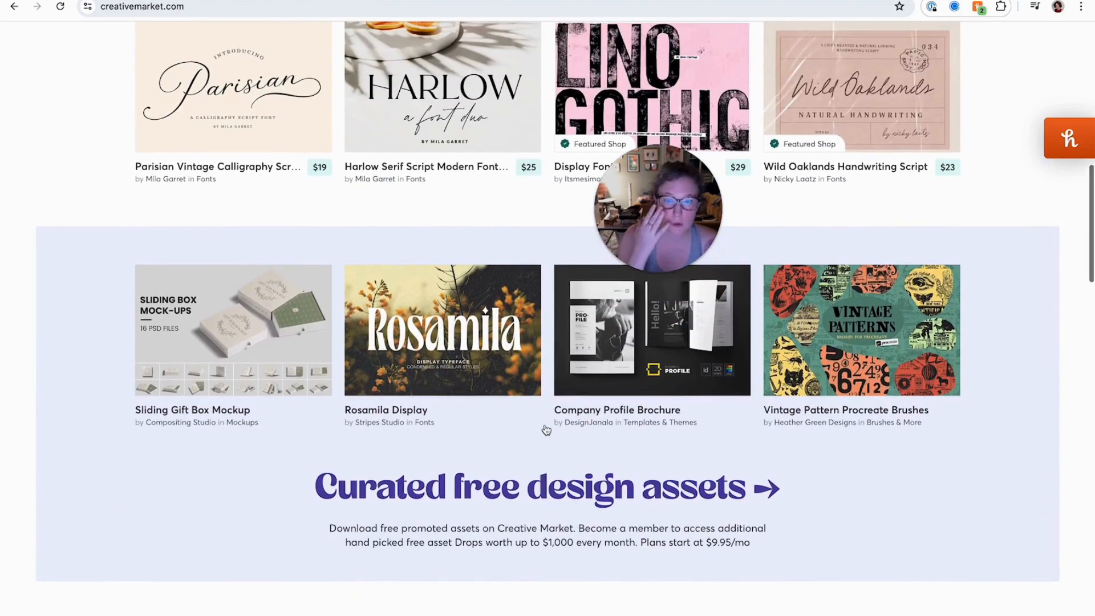
Return to the Canva design and add a large "SVG" text centered below the two logos on page 9
click(164, 1)
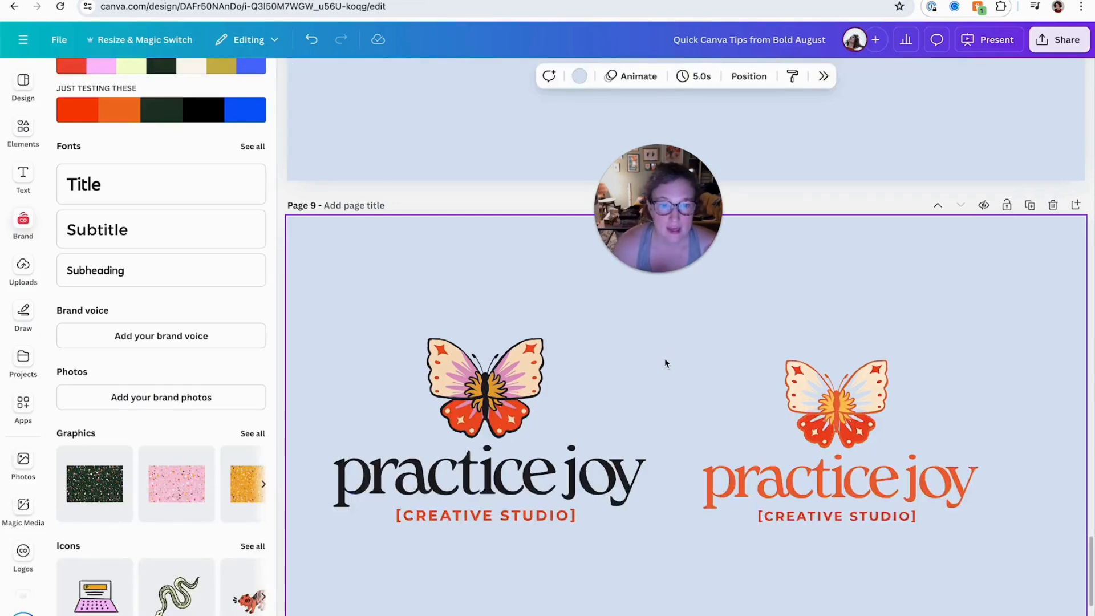
scroll(665, 358, down, 2)
text(tSVG)
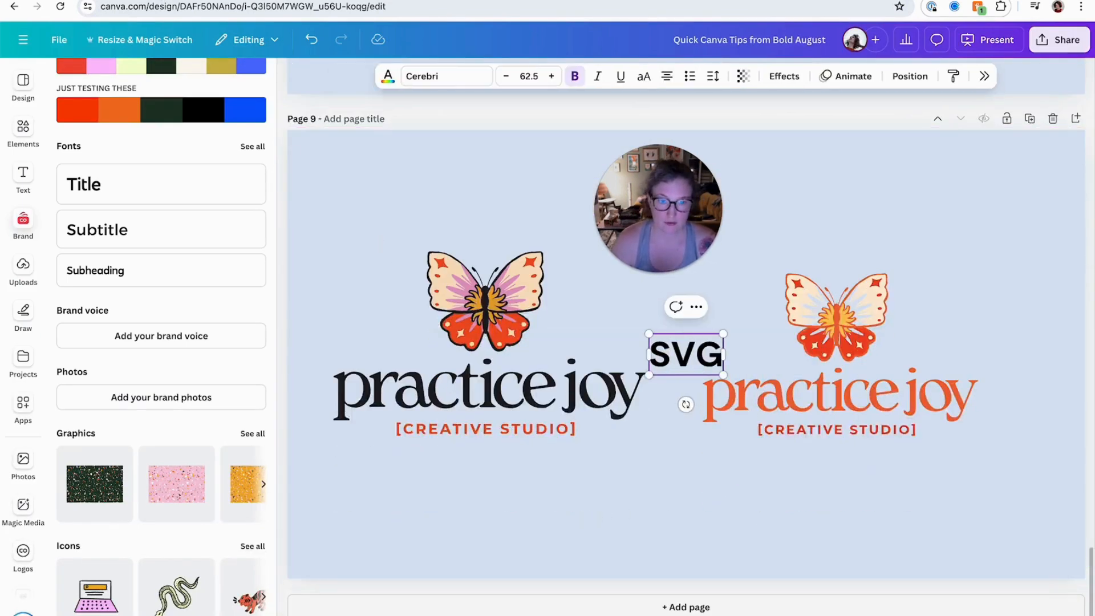
click(944, 523)
drag(719, 342, 680, 352)
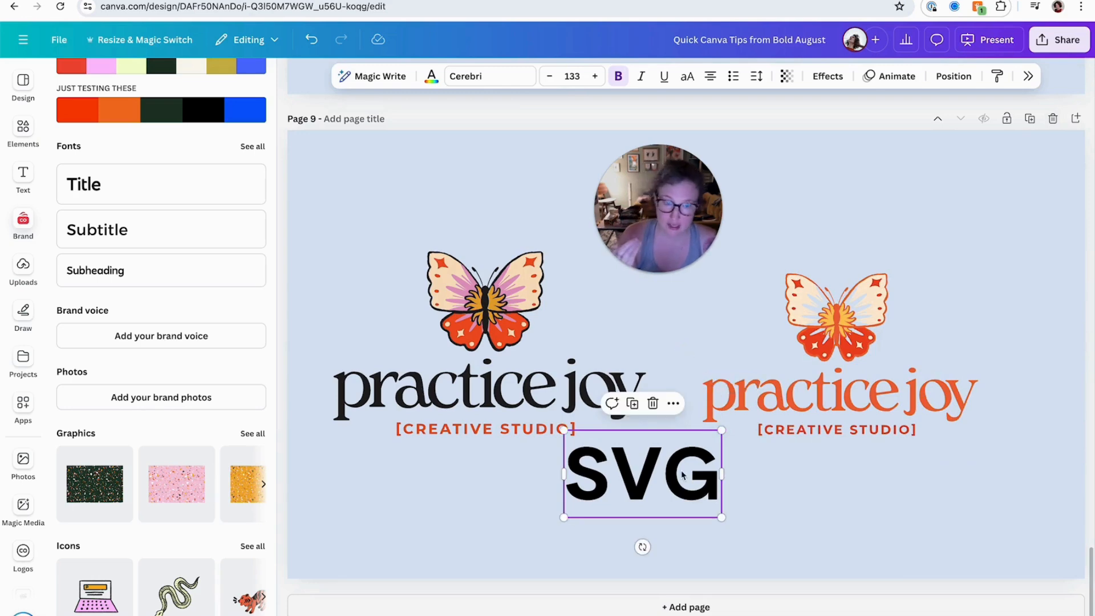
mouse_move(682, 474)
mouse_down()
mouse_move(677, 496)
mouse_move(693, 489)
mouse_up()
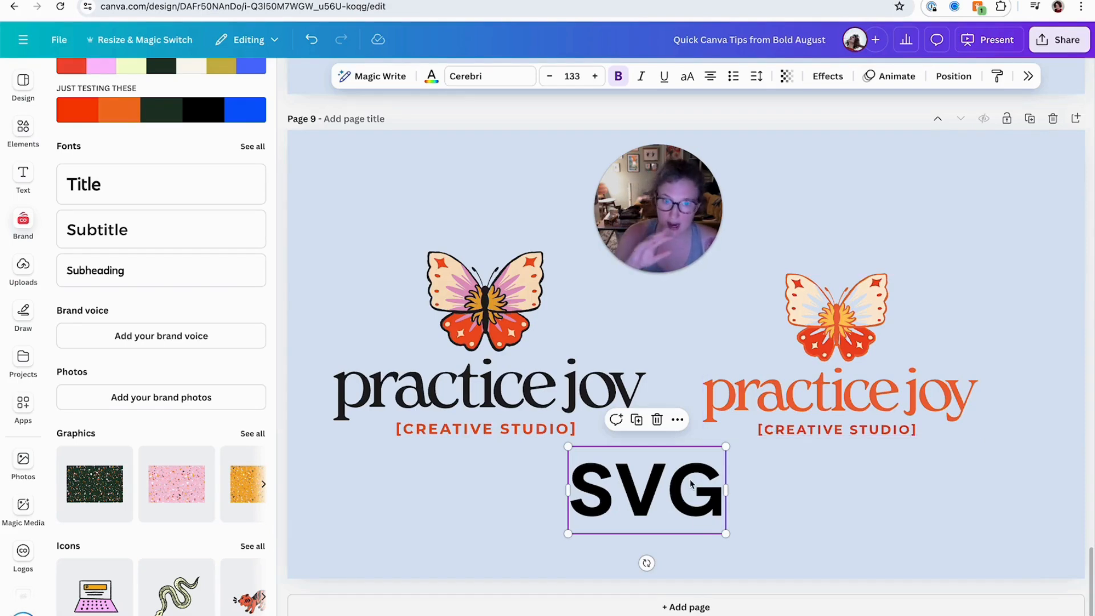
drag(726, 446, 776, 419)
click(835, 242)
View the notes on the page above page 8 and open Canva's help article "Upload formats and requirements"
scroll(835, 242, up, 4)
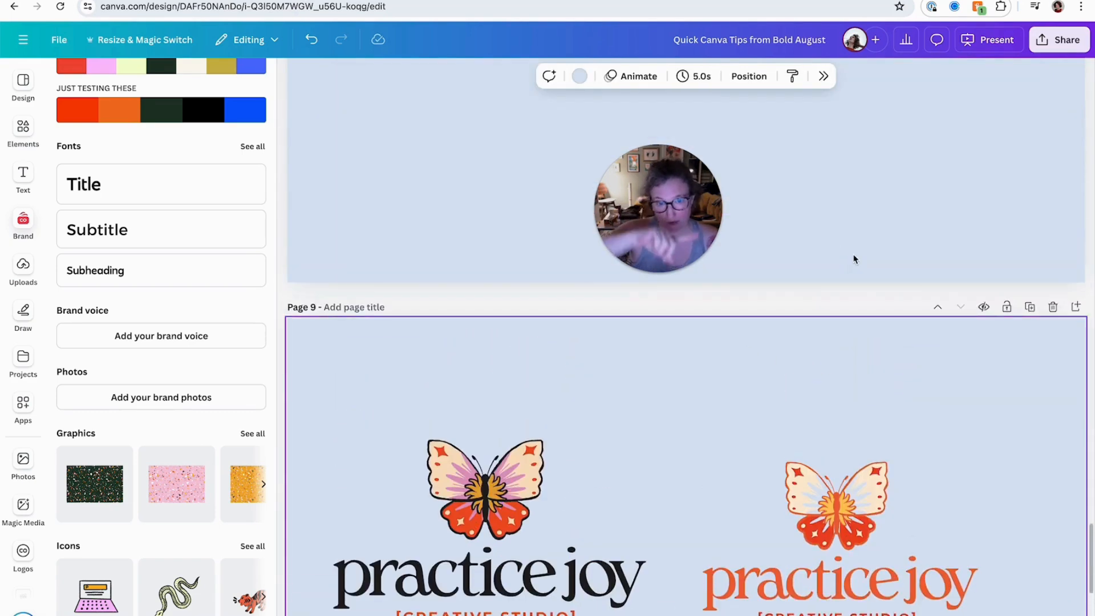
scroll(850, 272, up, 10)
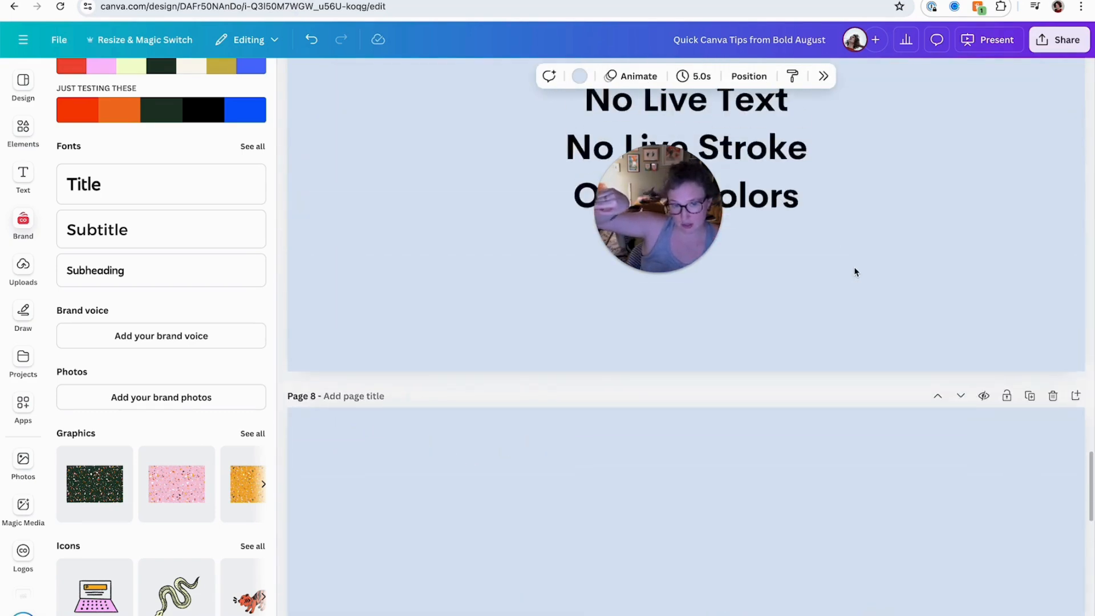
scroll(855, 274, up, 2)
click(754, 399)
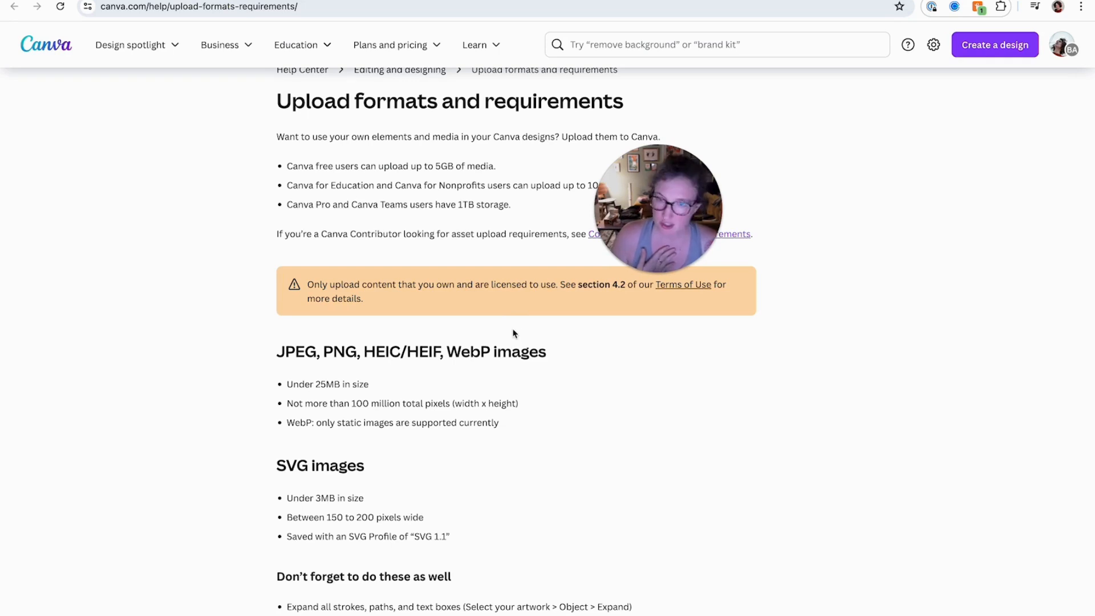
Read the SVG images requirements in the help article, highlighting the file size, pixel width and SVG profile lines
scroll(487, 420, down, 1)
drag(273, 450, 469, 523)
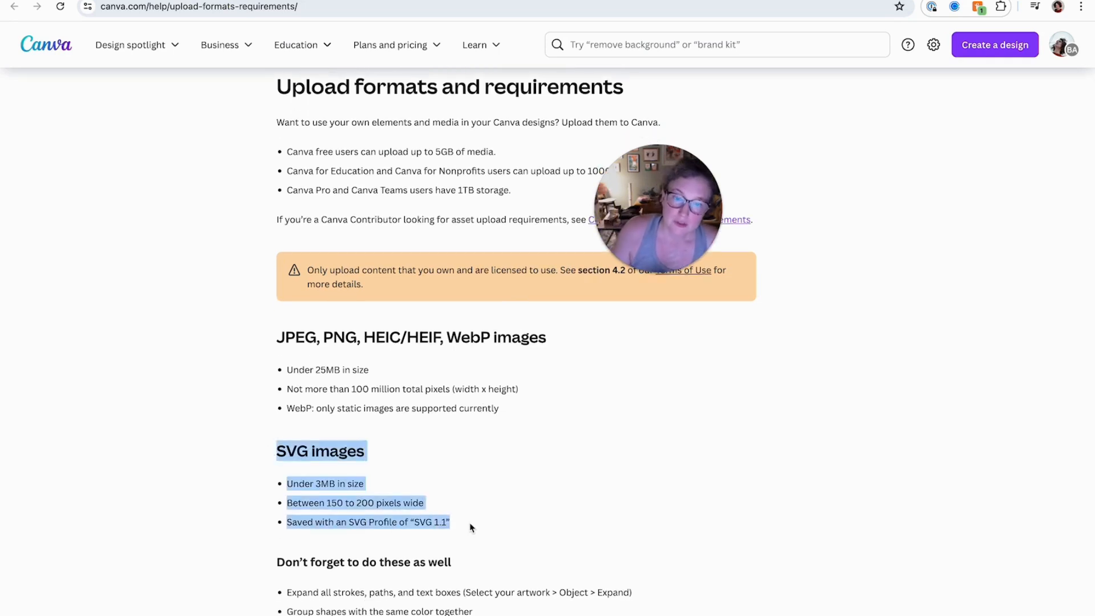
click(470, 522)
scroll(456, 514, down, 1)
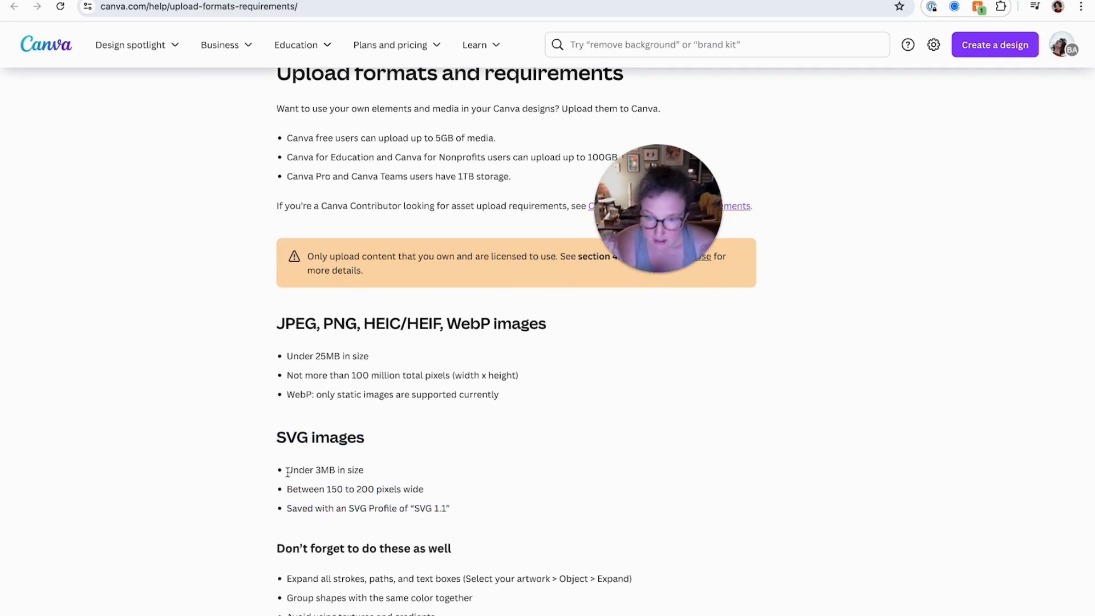
drag(287, 472, 394, 481)
click(406, 483)
drag(465, 499, 281, 488)
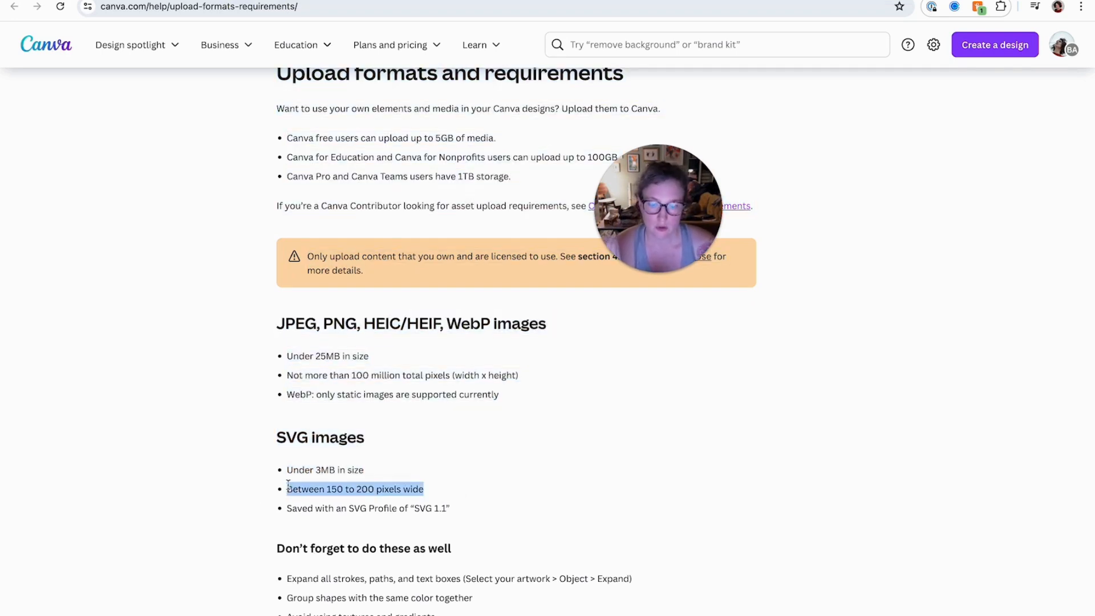
click(354, 489)
drag(292, 505, 463, 517)
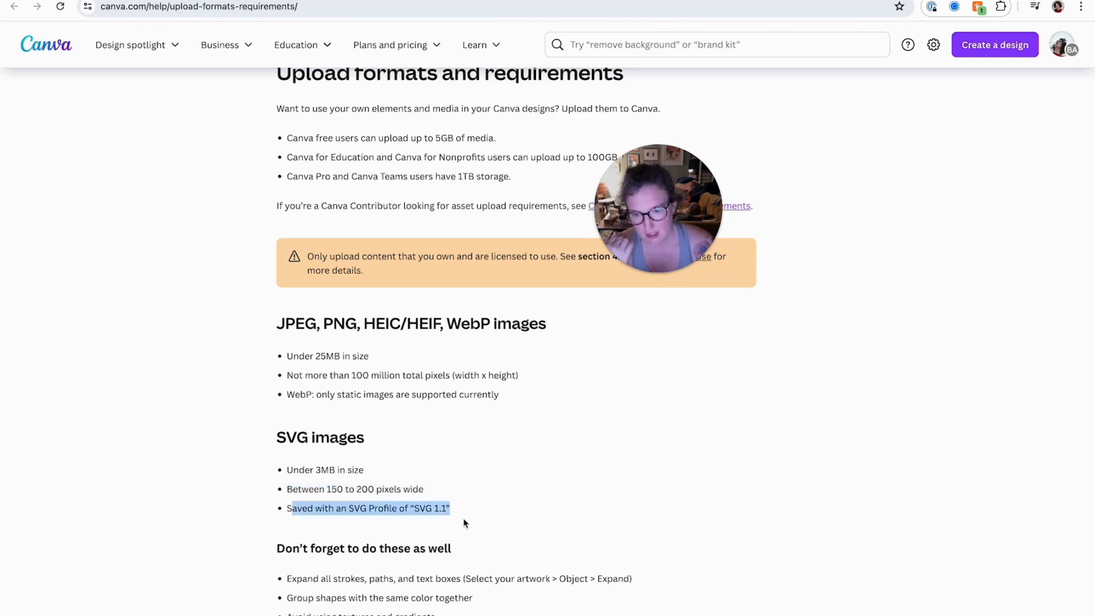
click(467, 517)
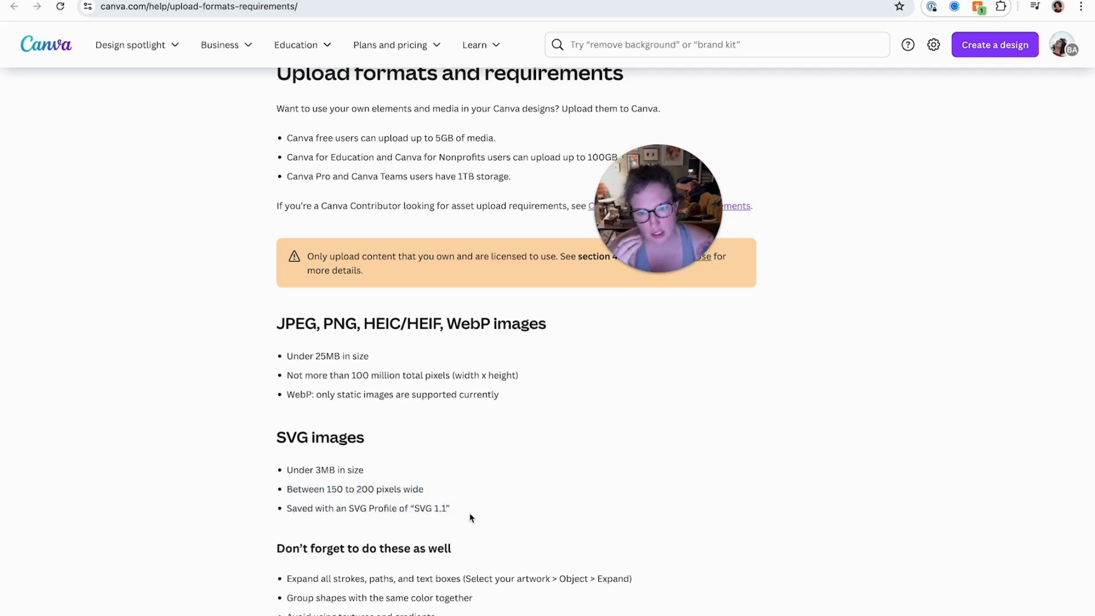
Read the content licensing notice and the upload requirements for JPEG, PNG, HEIC/HEIF and WebP images
scroll(480, 516, up, 1)
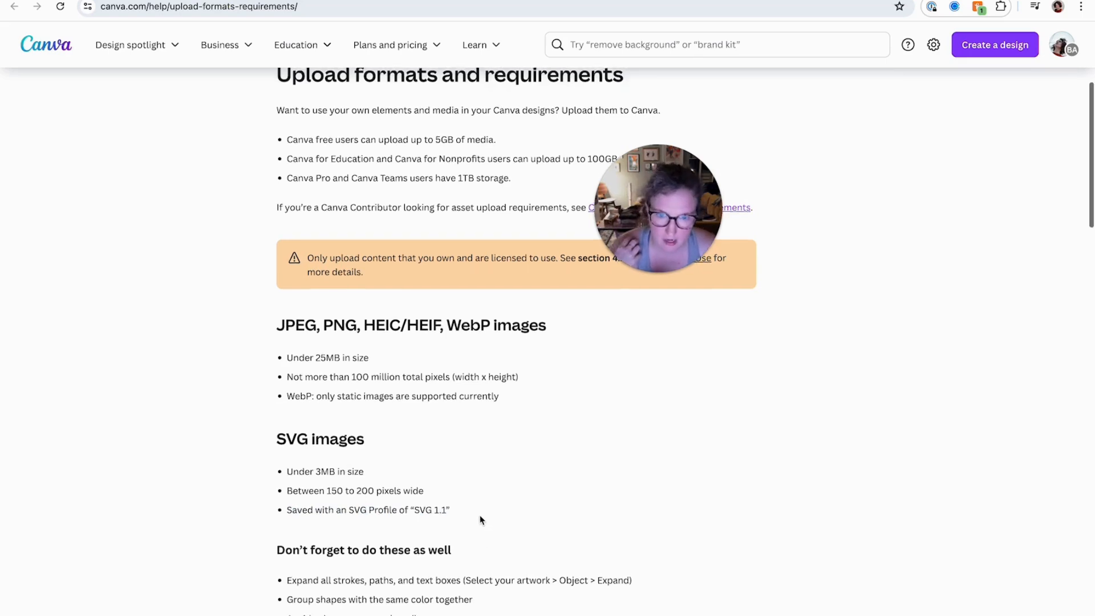
triple_click(361, 331)
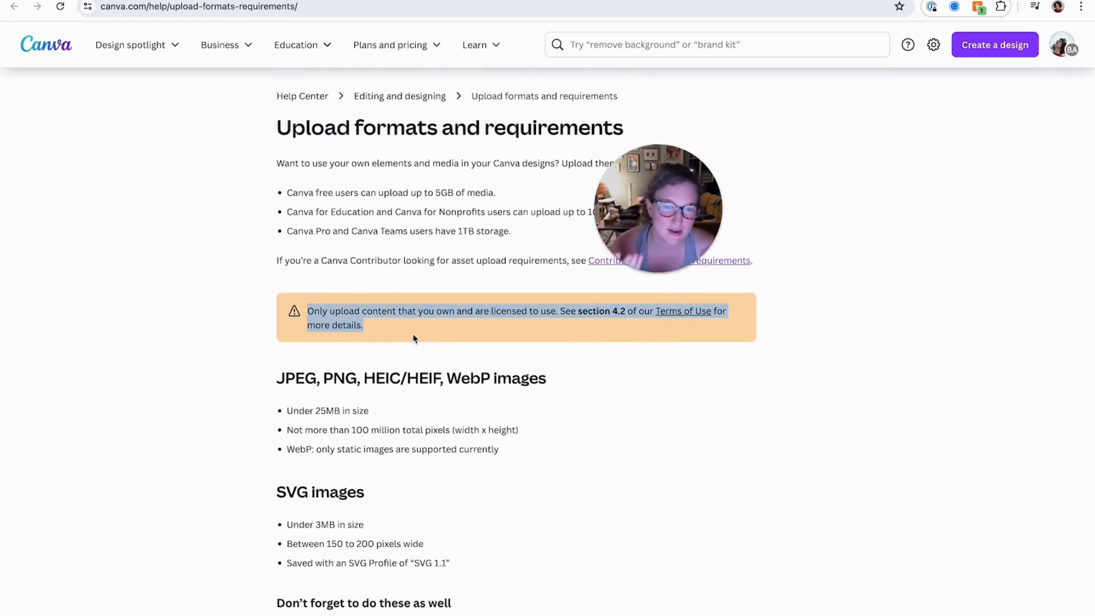
click(447, 336)
scroll(399, 348, down, 1)
drag(274, 361, 512, 436)
click(384, 352)
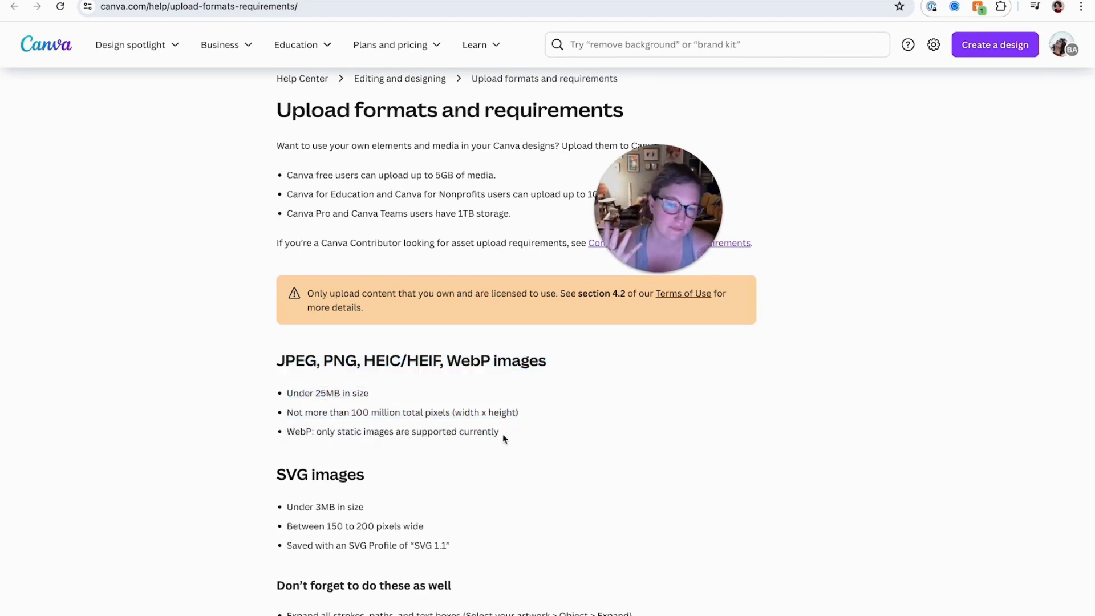
Read the "Don't forget to do these as well" list for SVG images, highlighting the section and its line on expanding strokes, paths and text boxes
scroll(405, 383, down, 4)
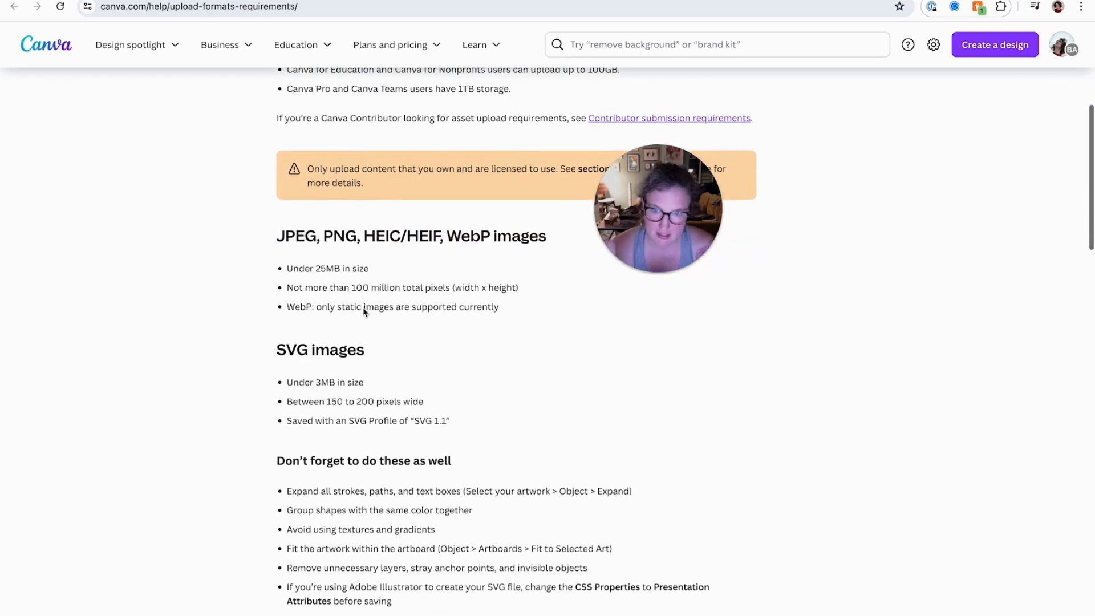
scroll(354, 453, down, 1)
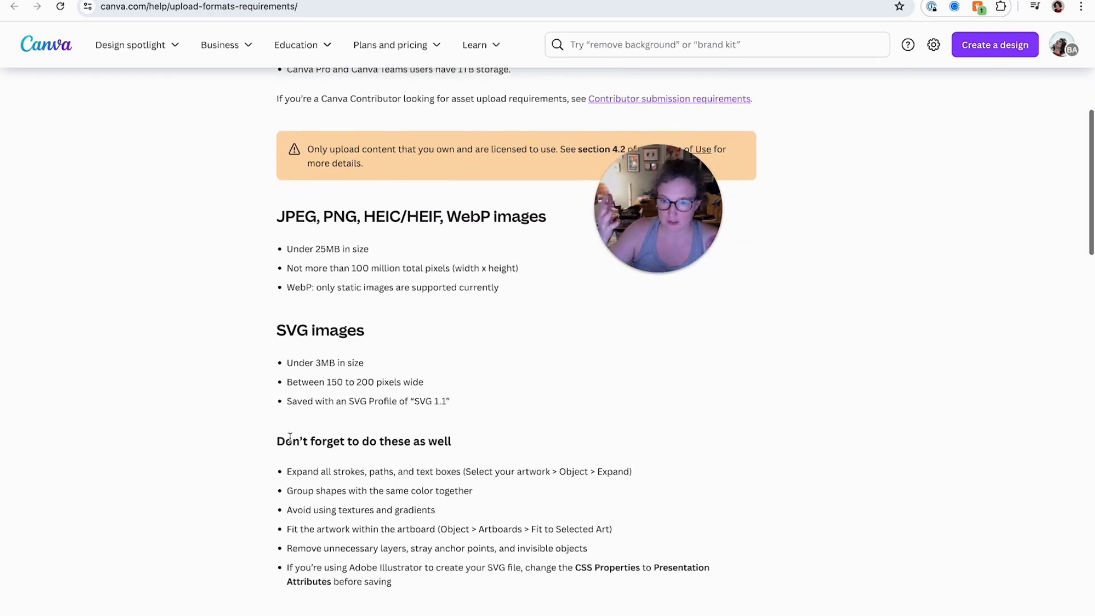
drag(279, 442, 455, 585)
scroll(455, 585, down, 1)
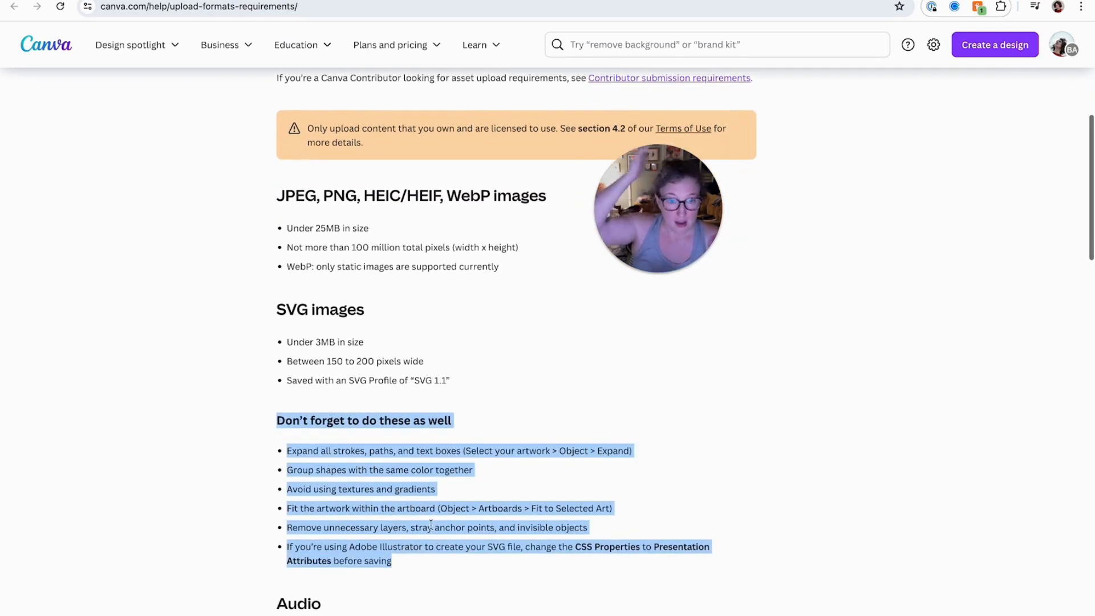
drag(290, 434, 356, 461)
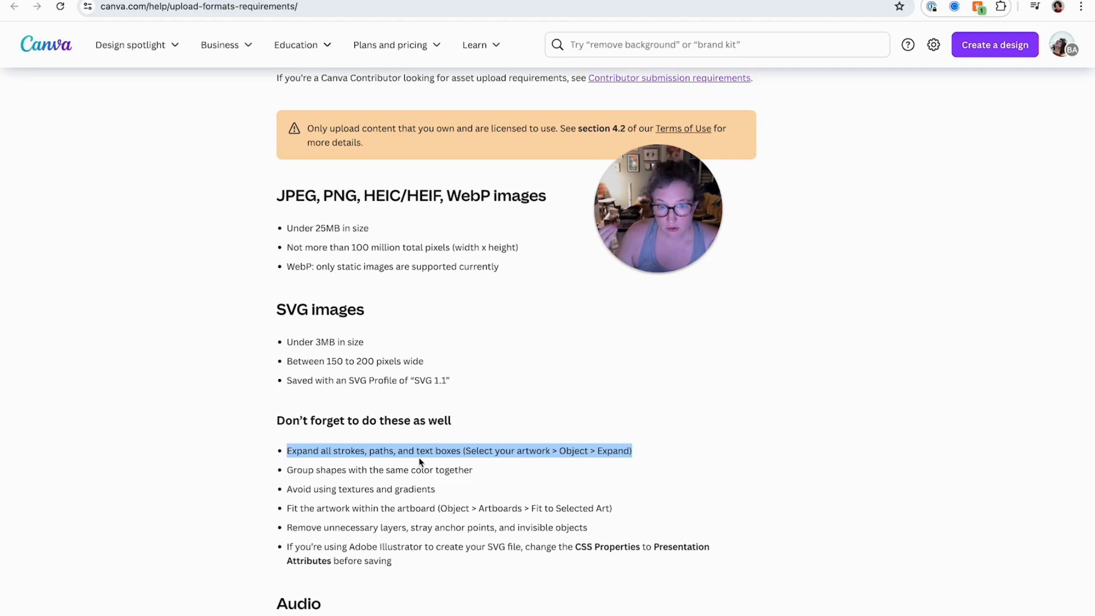
drag(420, 462, 626, 463)
click(471, 461)
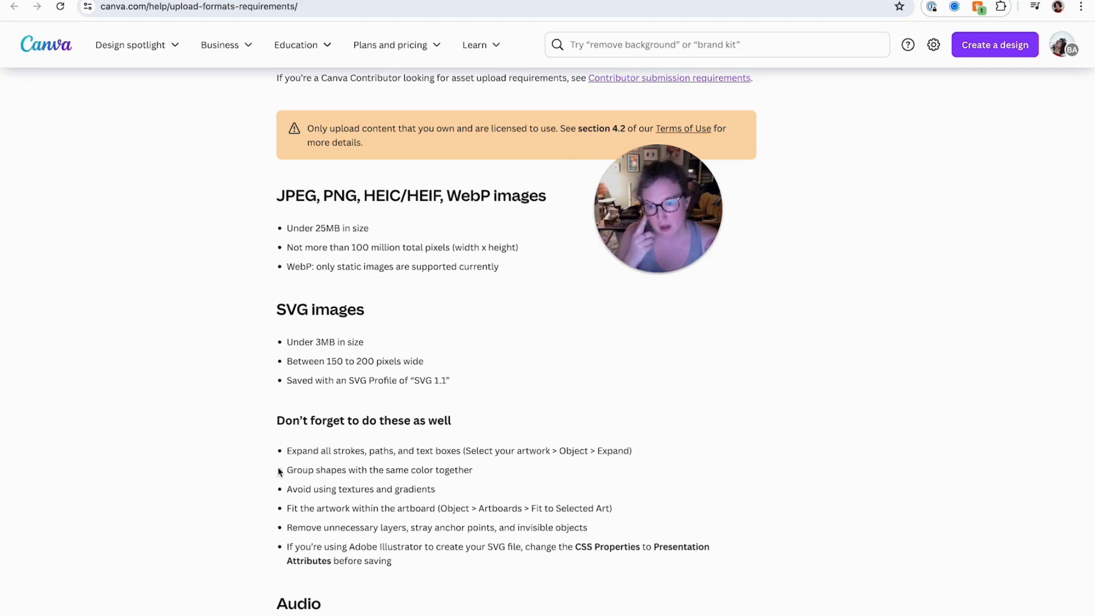
Highlight the remaining SVG tips one by one, from grouping same-color shapes to changing the CSS Properties to Presentation Attributes
drag(277, 471, 499, 471)
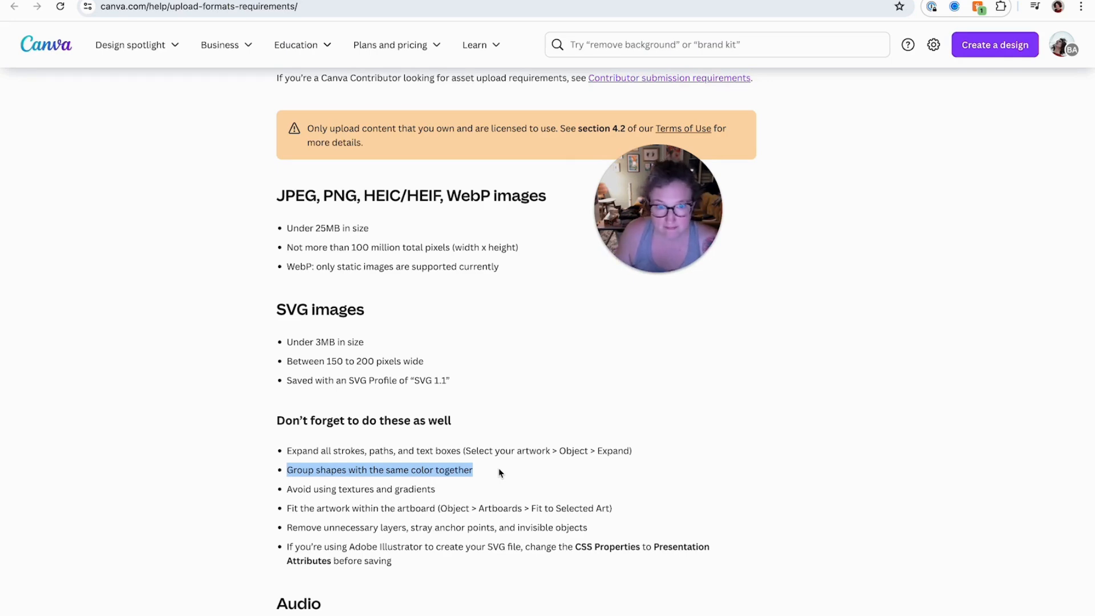
drag(285, 489, 440, 490)
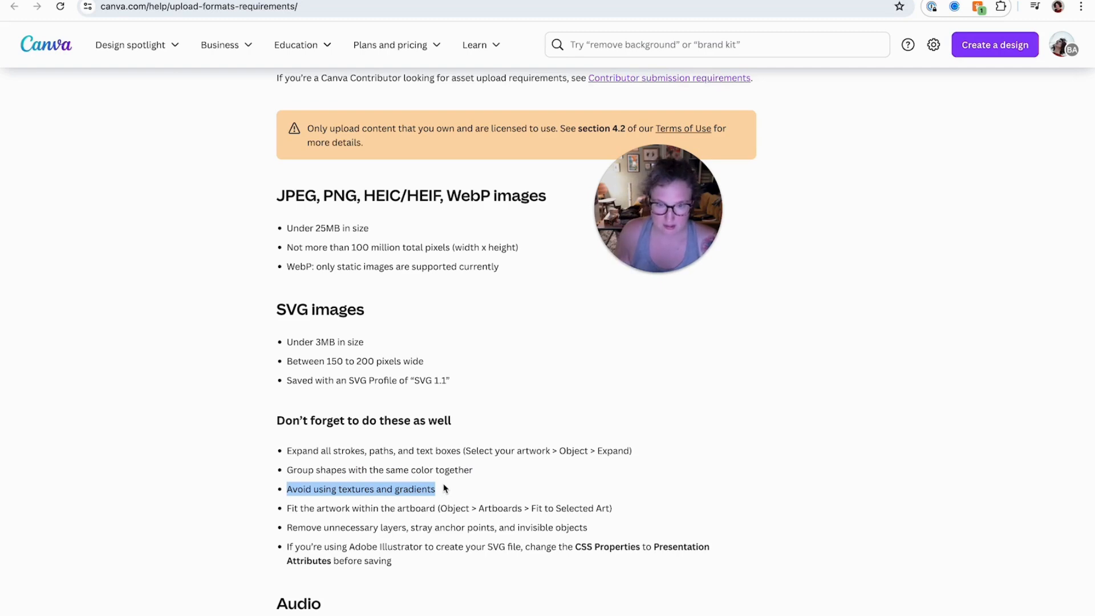
drag(274, 506, 260, 534)
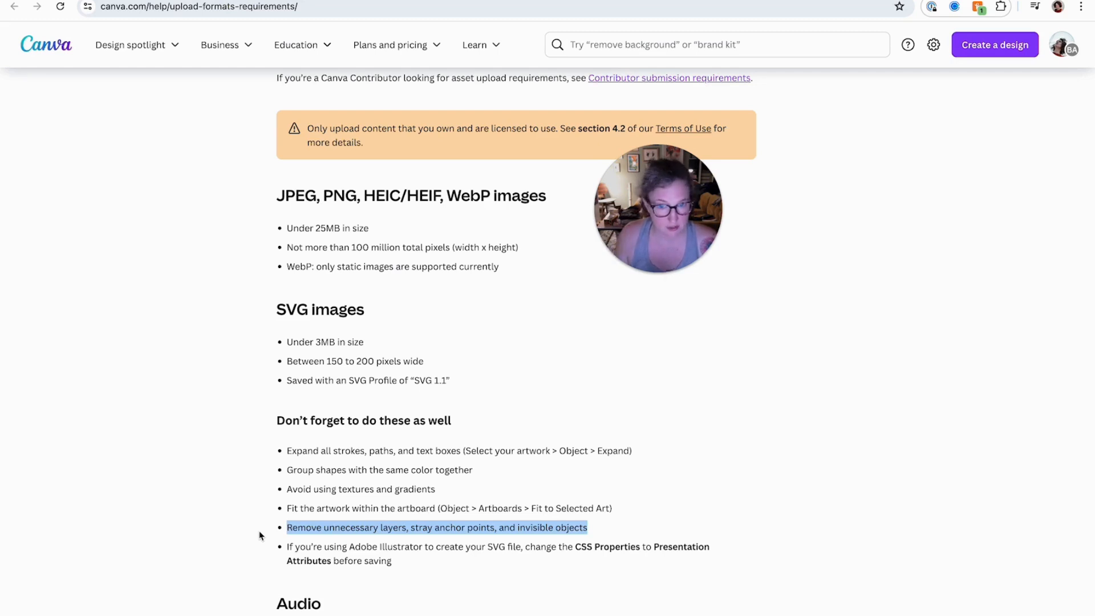
drag(254, 550, 283, 547)
click(499, 565)
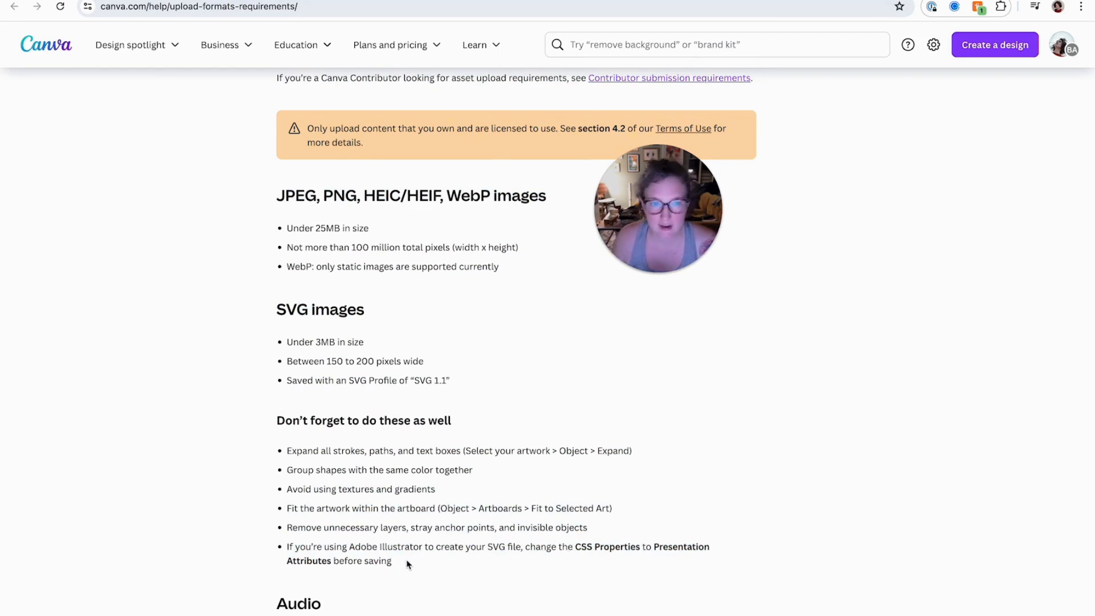
drag(406, 561, 348, 552)
click(323, 515)
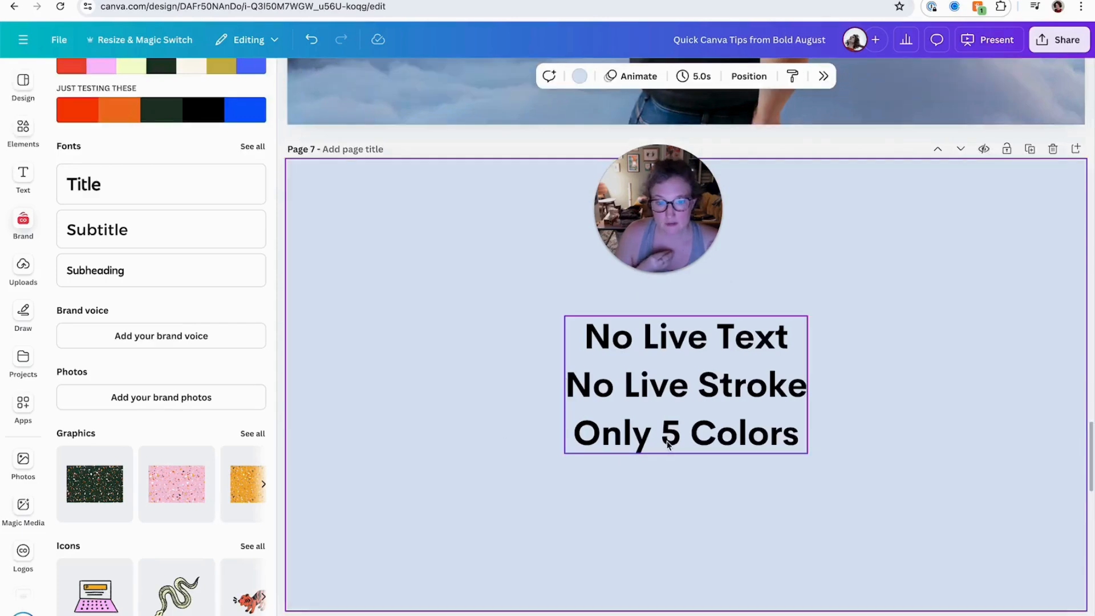
Highlight the "Only 5 Colors" line in the text on page 7 of the design, and clear the highlight
triple_click(666, 439)
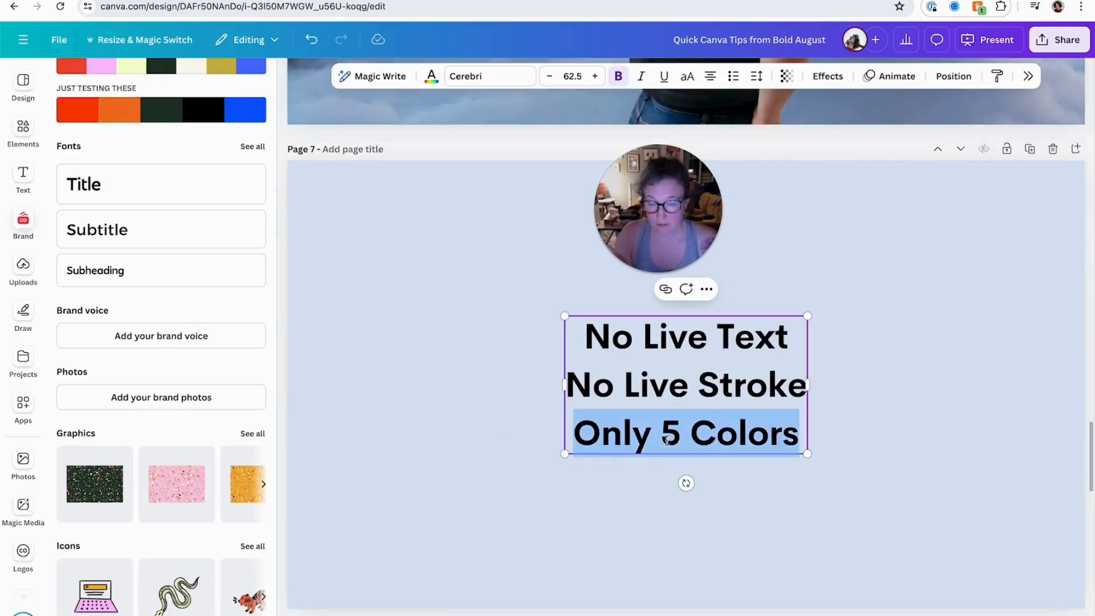
click(488, 467)
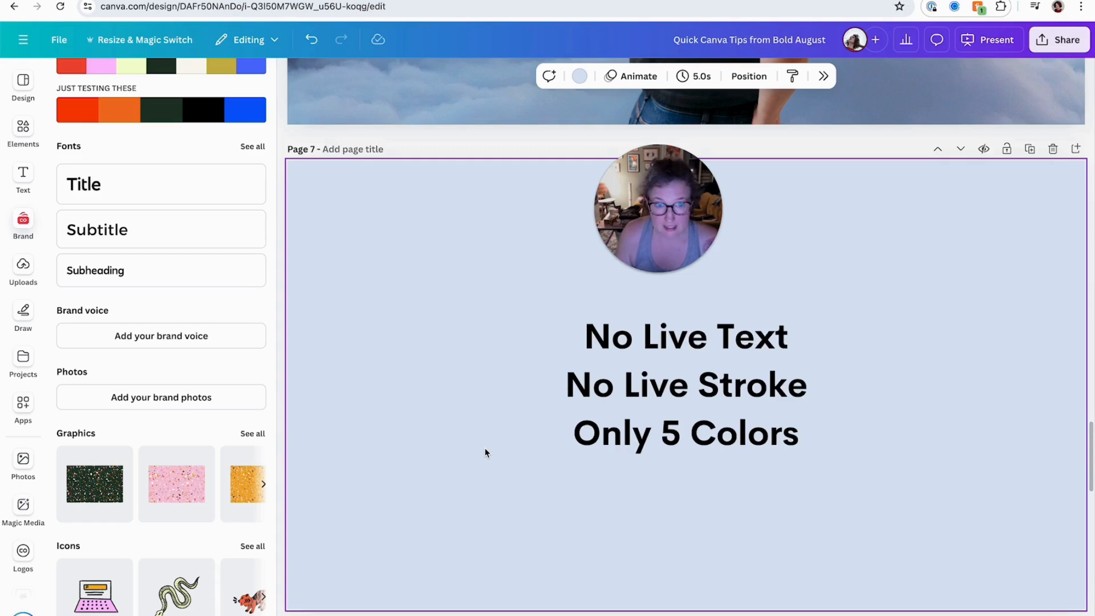
mouse_move(630, 228)
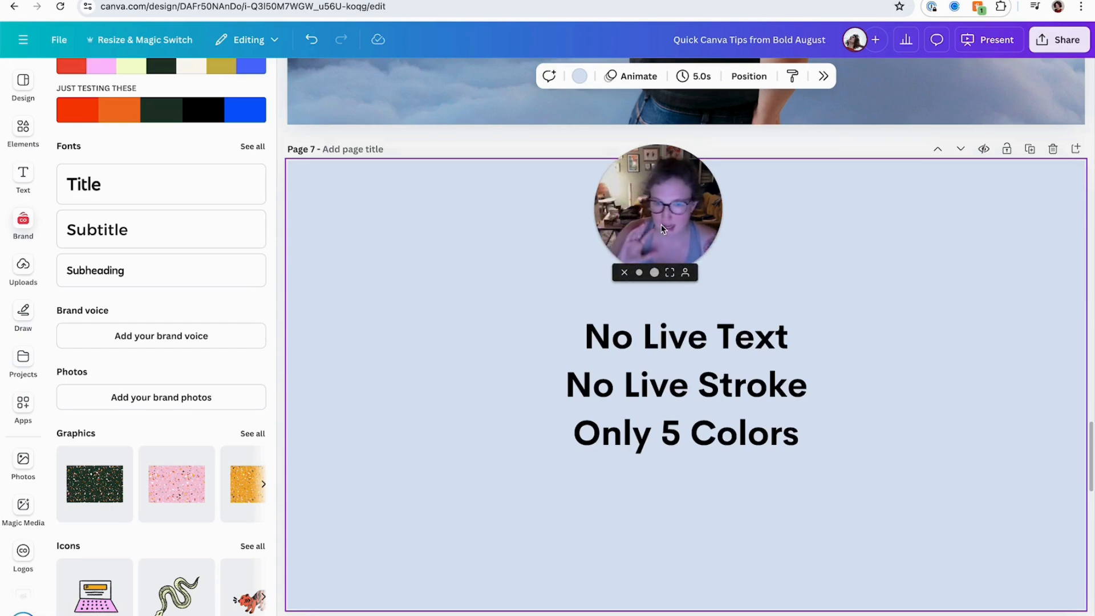
drag(662, 224, 915, 221)
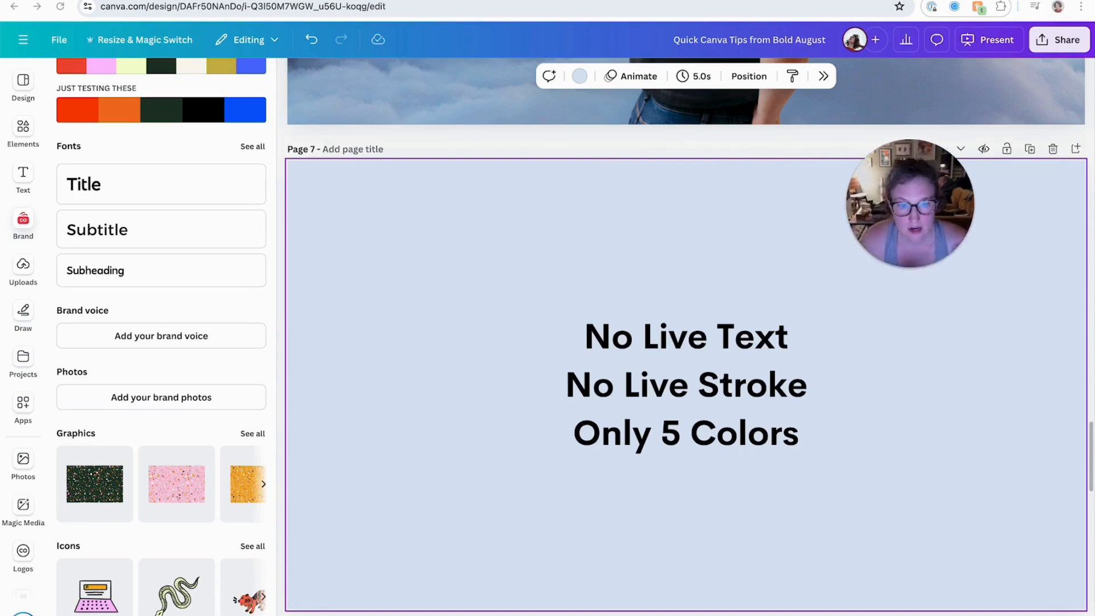
Select the off-artboard practice joy logo in Illustrator, and move the black-text logo higher on page 9 of the Canva design
key(super+Tab)
click(520, 278)
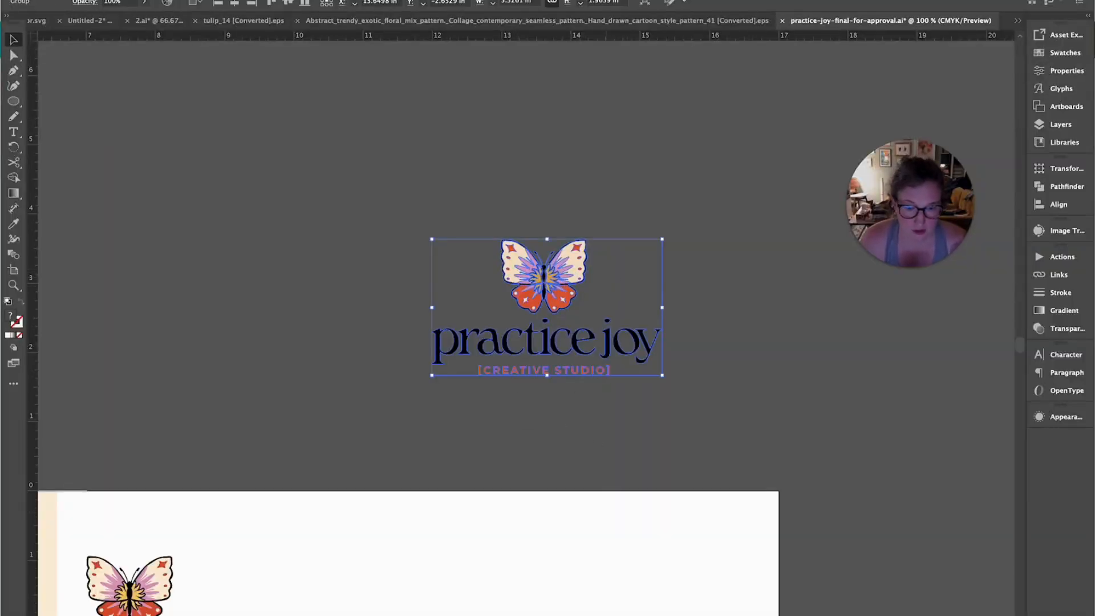
key(super+Tab)
scroll(559, 352, down, 15)
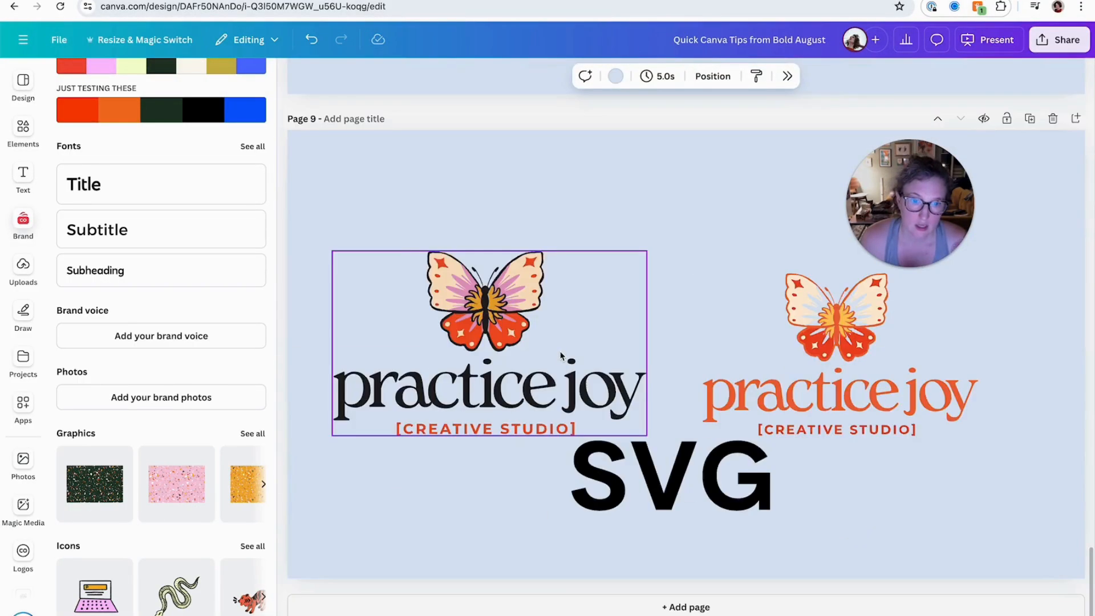
click(559, 365)
drag(558, 365, 559, 305)
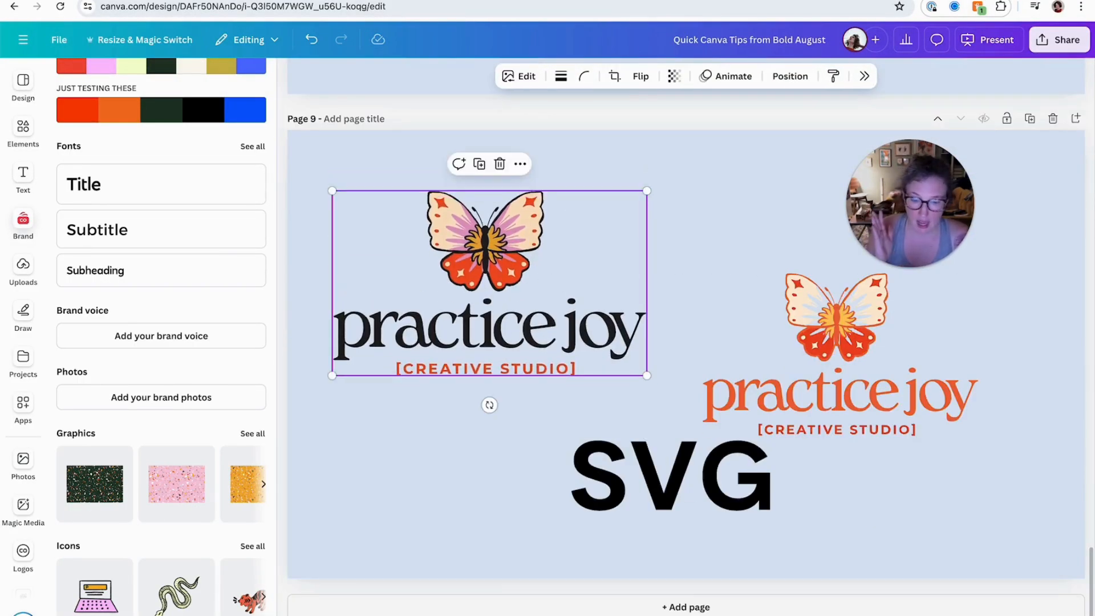
Switch to Illustrator and examine the selected practice joy logo's current colors in the advanced Recolor Artwork dialog without applying changes
key(super+Tab)
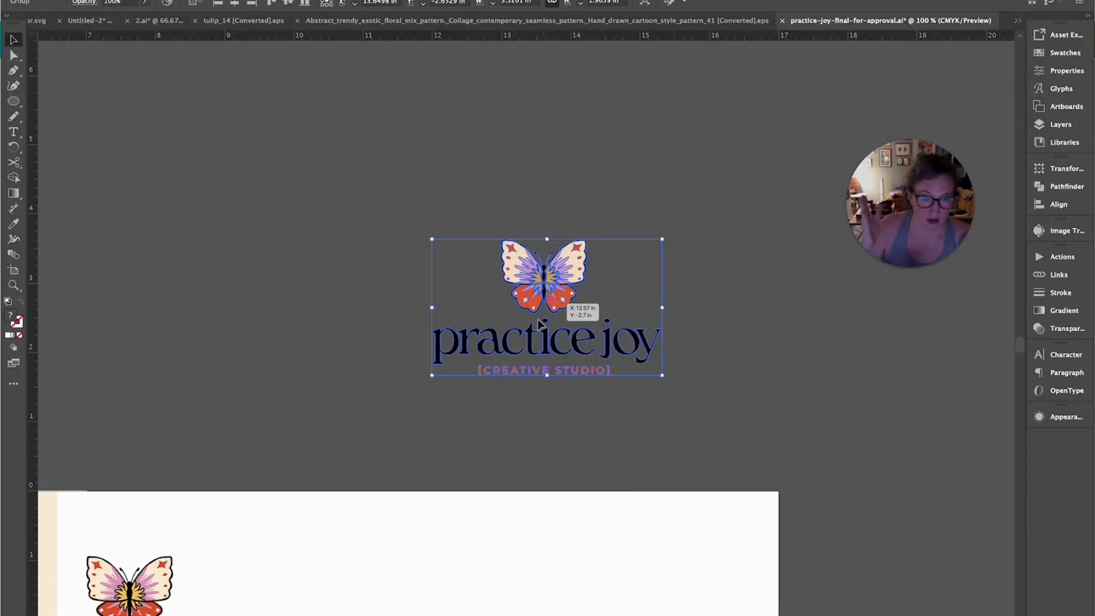
key(super+equal)
key(super+equal)
key(super+equal)
key(super+equal)
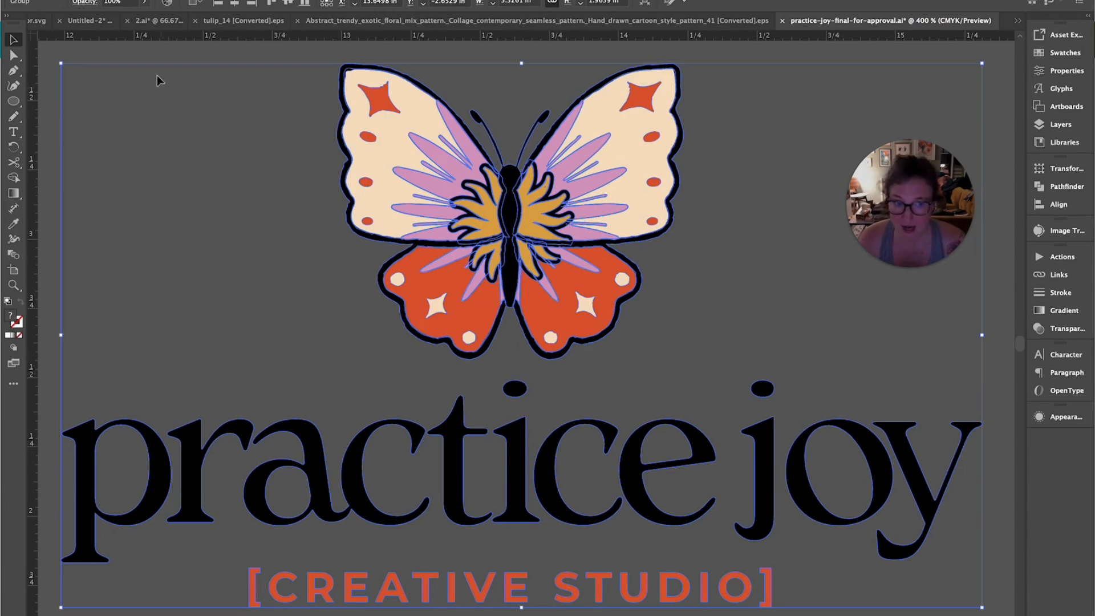
click(11, 0)
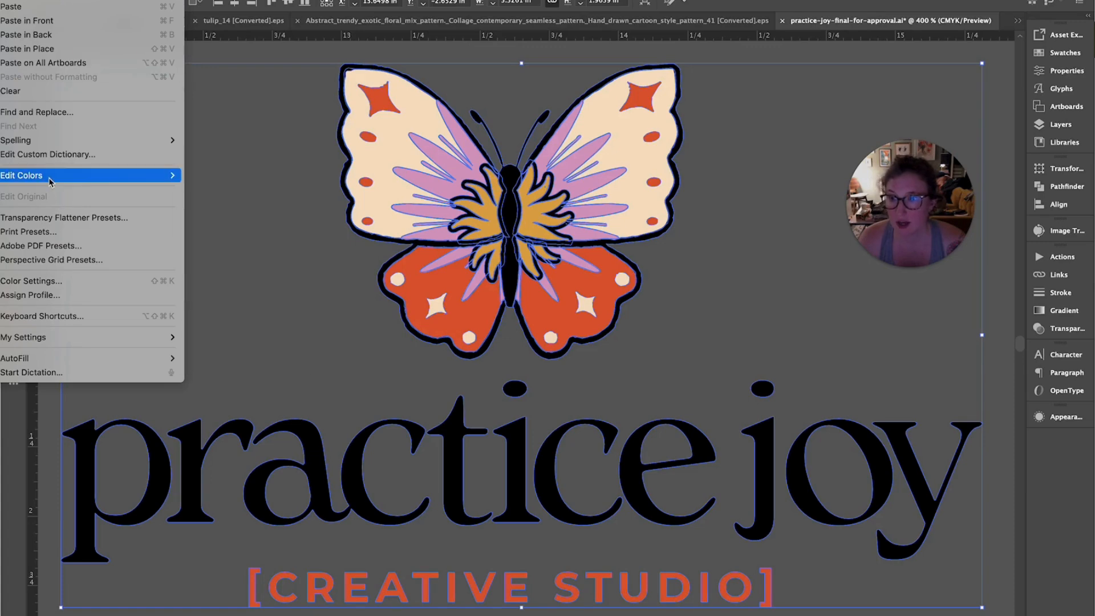
mouse_move(49, 177)
click(217, 175)
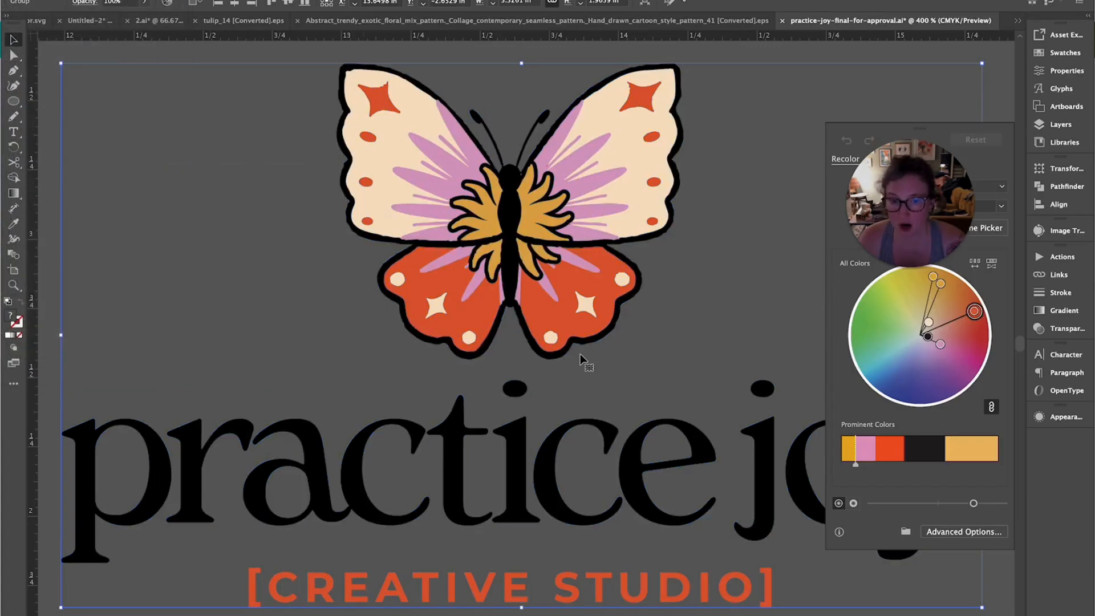
click(970, 532)
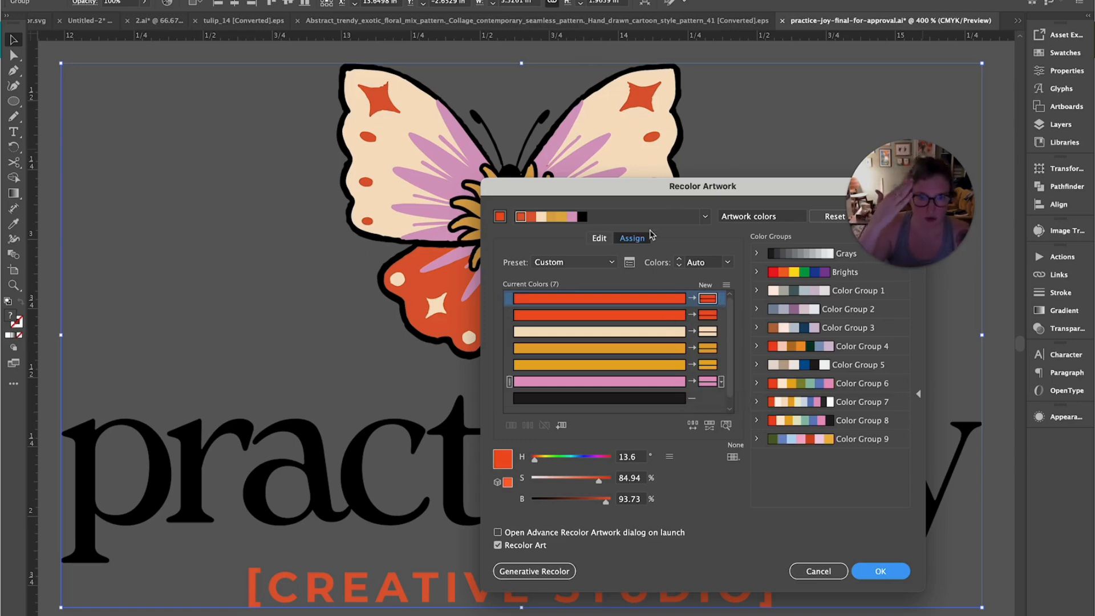
drag(632, 195, 516, 163)
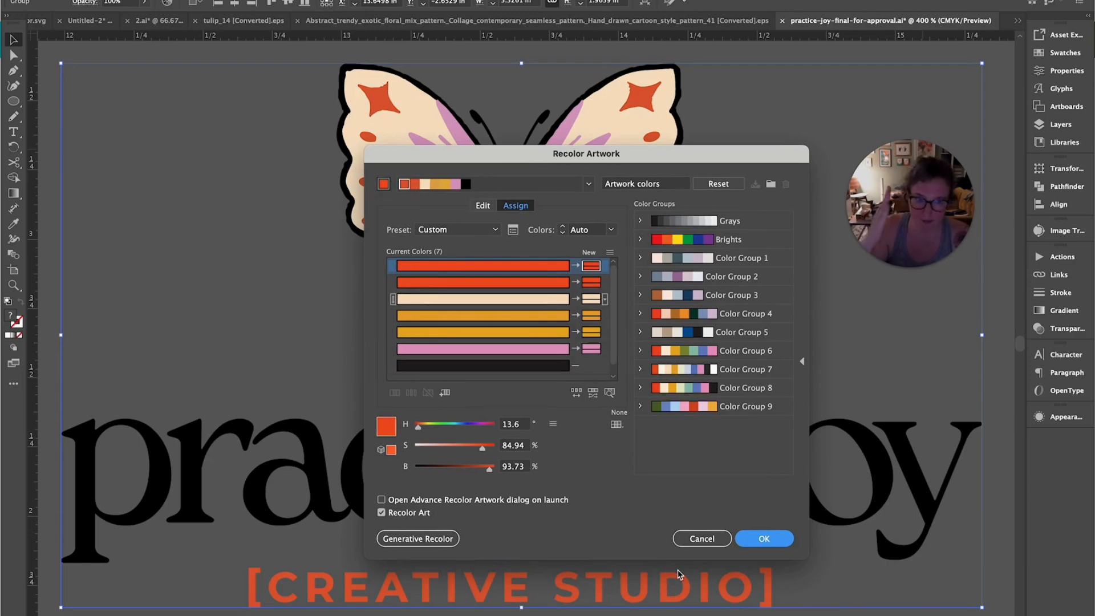
click(692, 543)
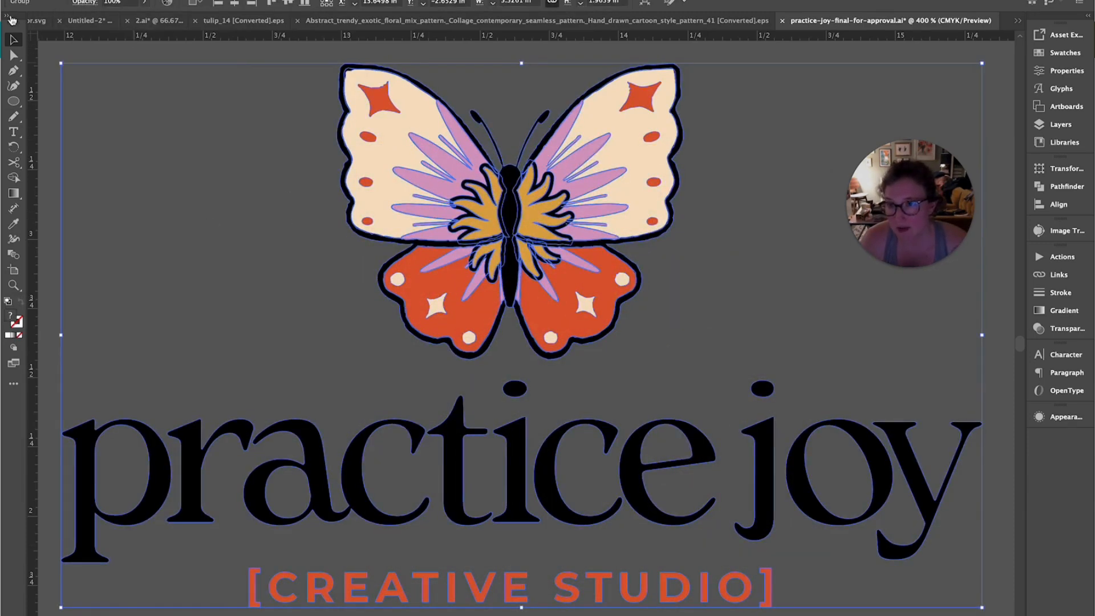
Create a color group named WTFMATE in the swatches from the selected logo artwork, including swatches for tints
click(1055, 52)
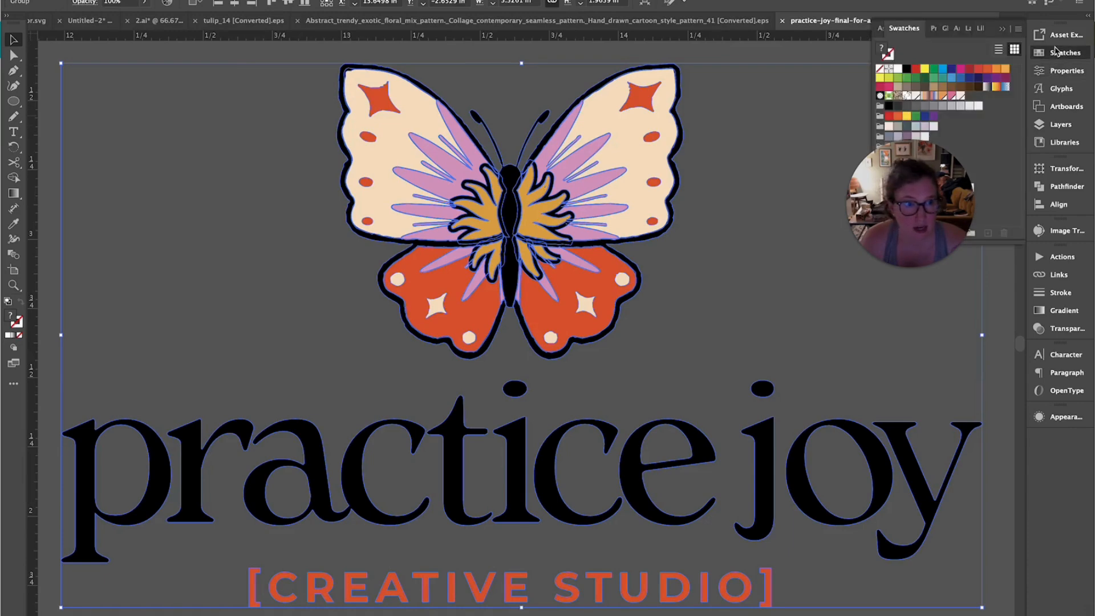
drag(962, 175, 818, 181)
click(1063, 55)
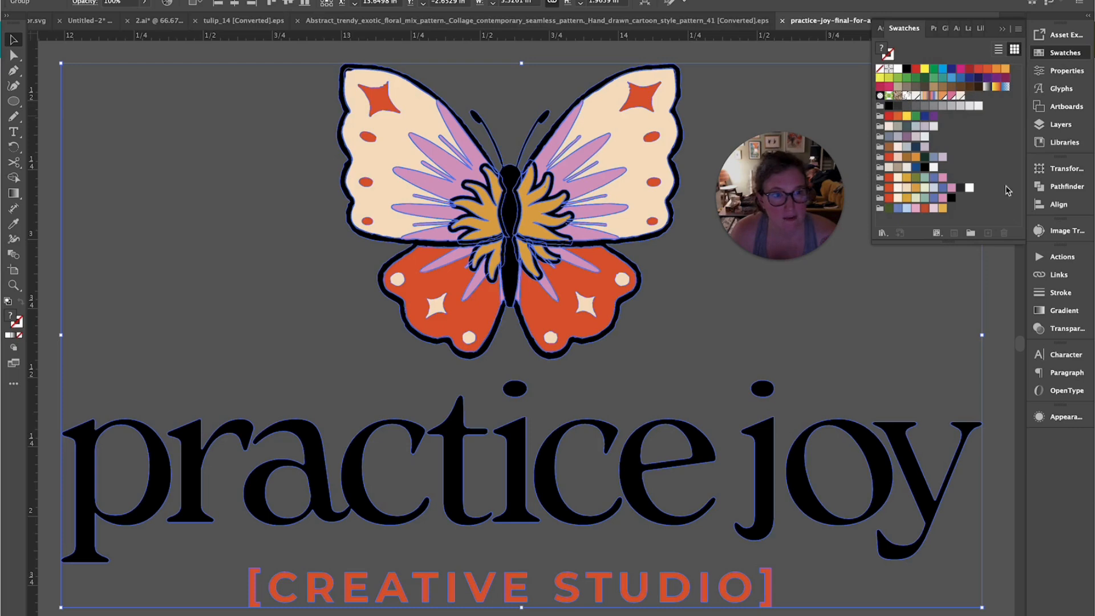
click(970, 233)
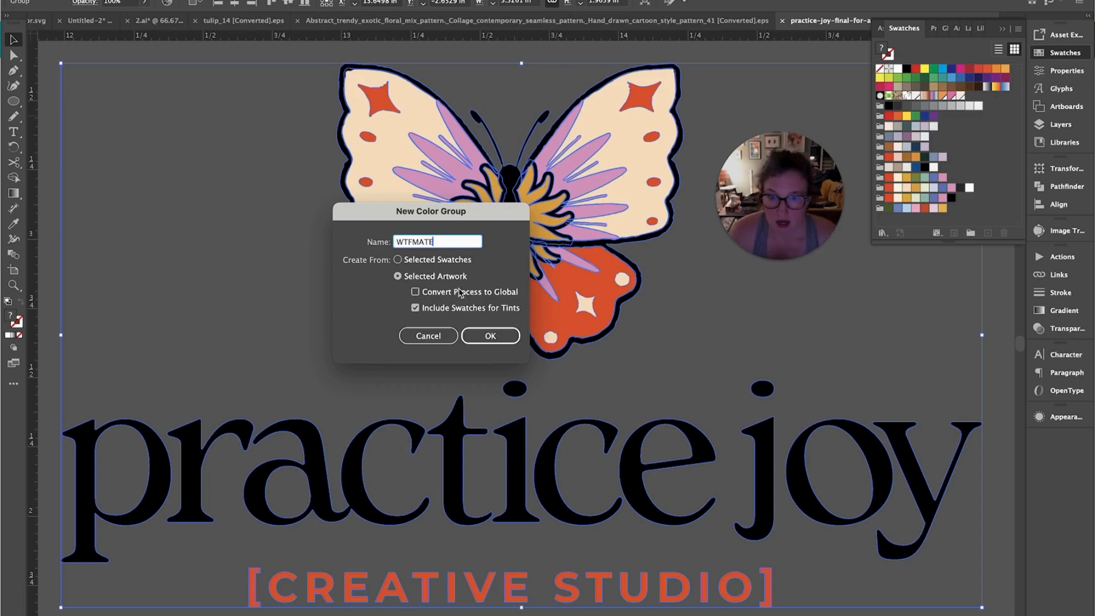
click(489, 336)
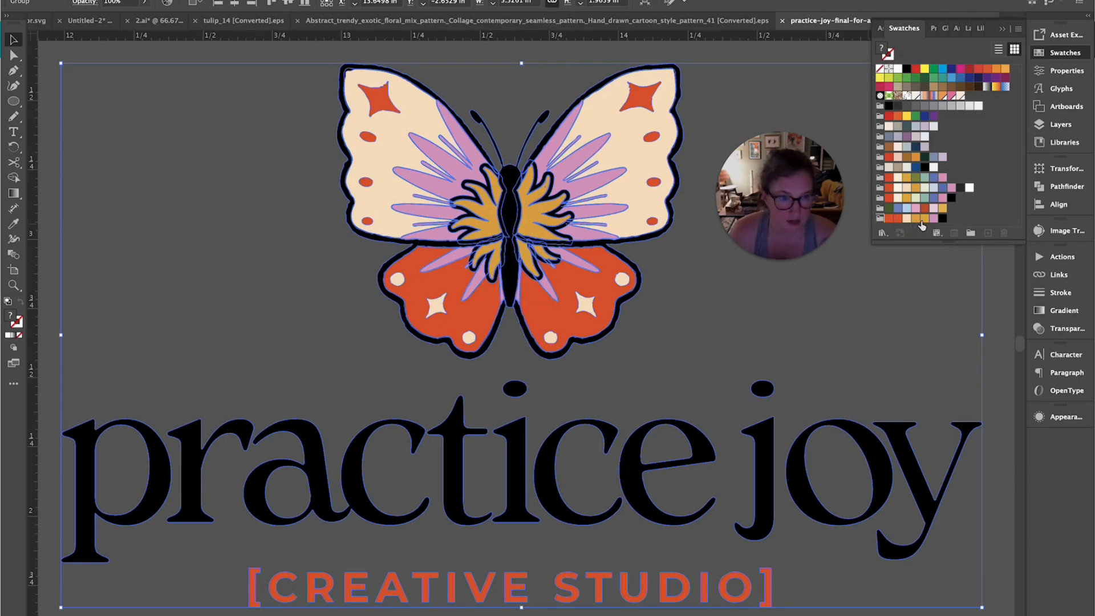
Isolate the logo group, draw an orange-red circle about 0.2 in wide beside the butterfly's left wing, and select all objects matching its color
double_click(597, 273)
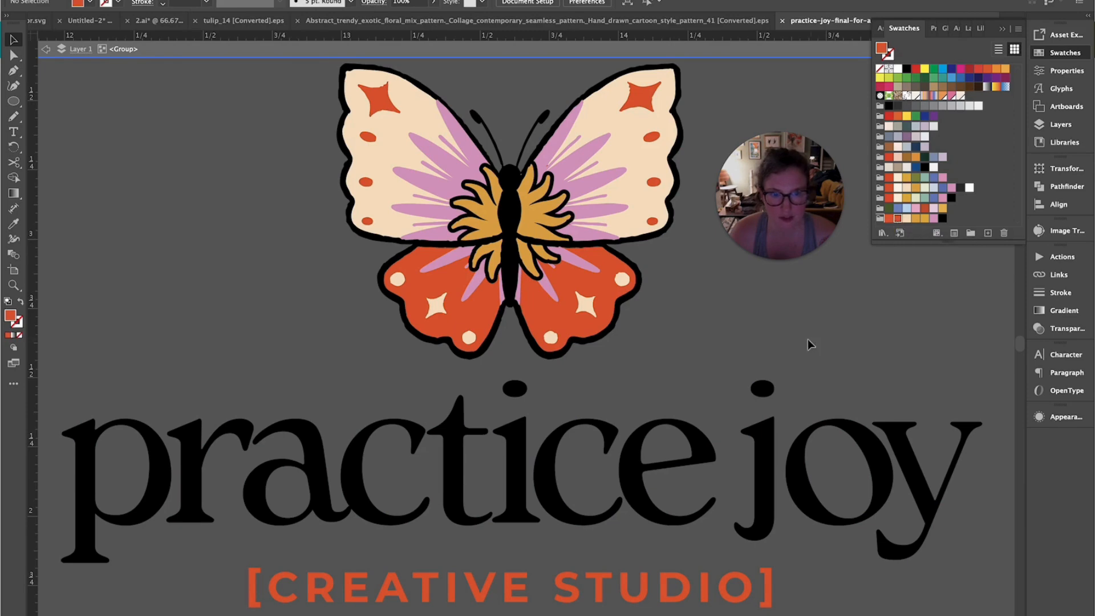
key(l)
drag(81, 149, 137, 204)
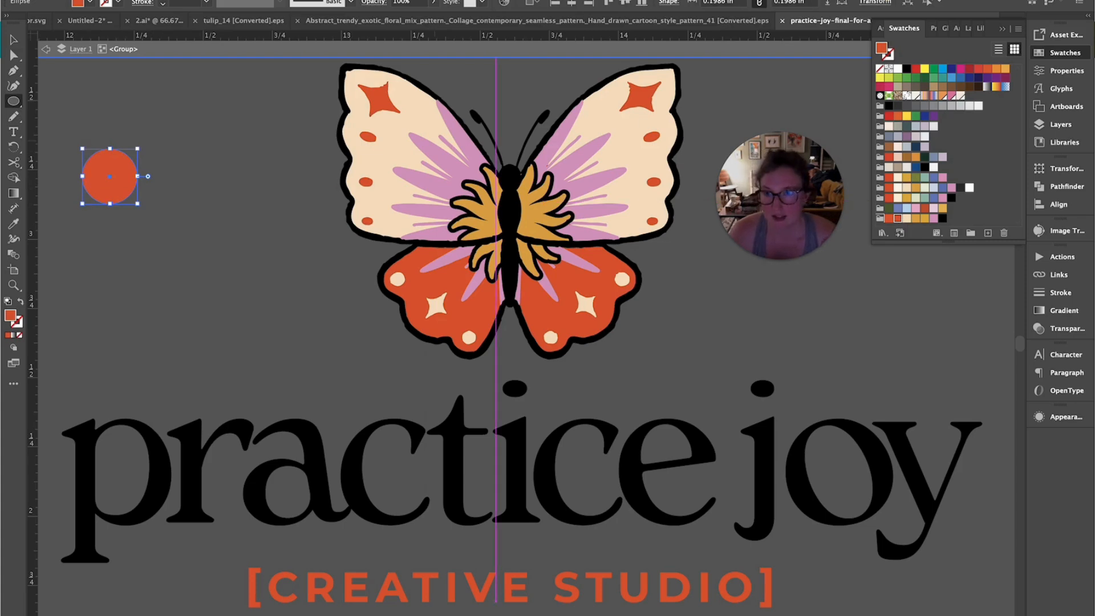
click(107, 0)
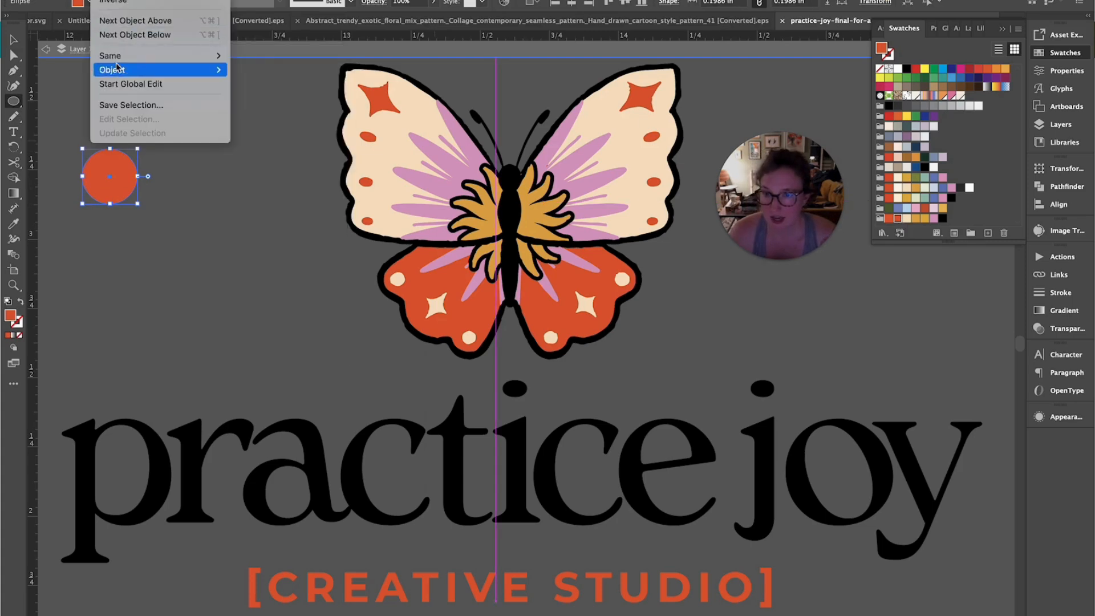
mouse_move(216, 56)
click(291, 125)
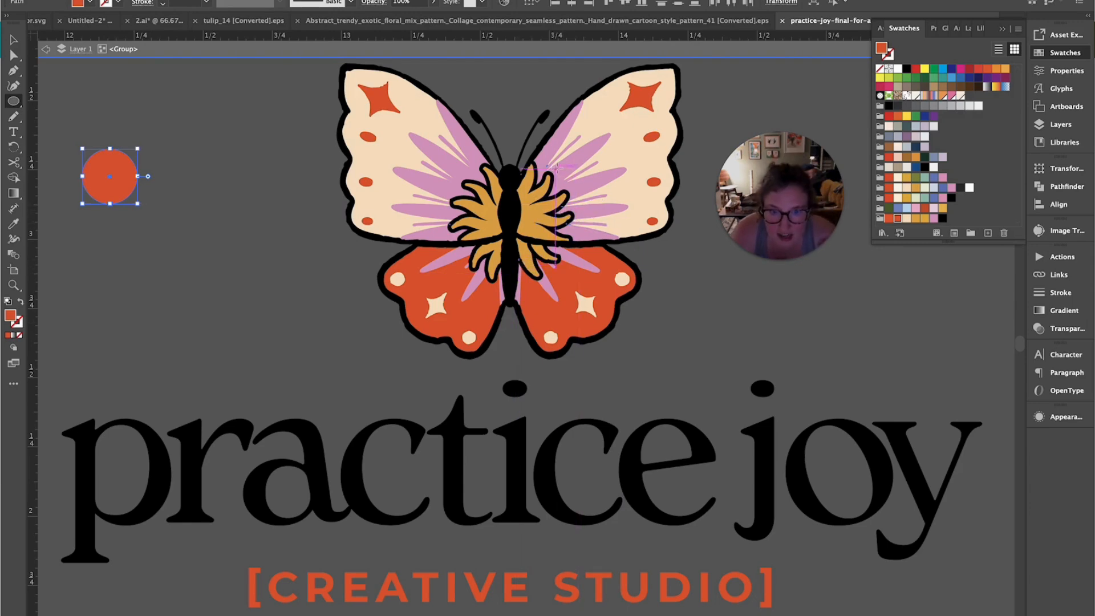
Examine the butterfly's wings and center up close and from afar for small objects selected together with the circle
key(super+=)
key(super+=)
key(super+=)
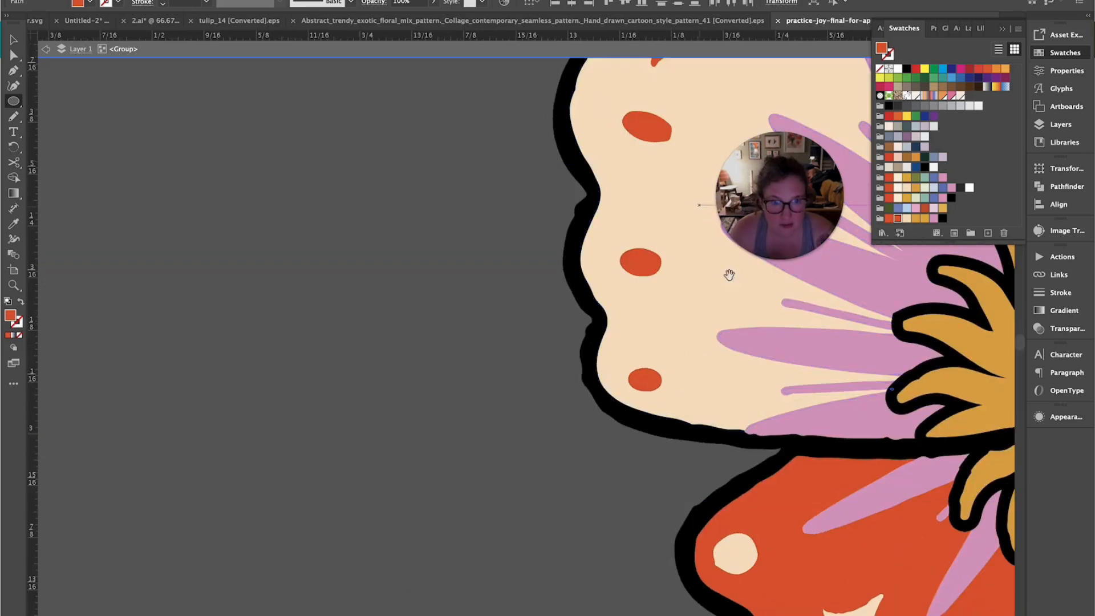
drag(747, 295, 295, 206)
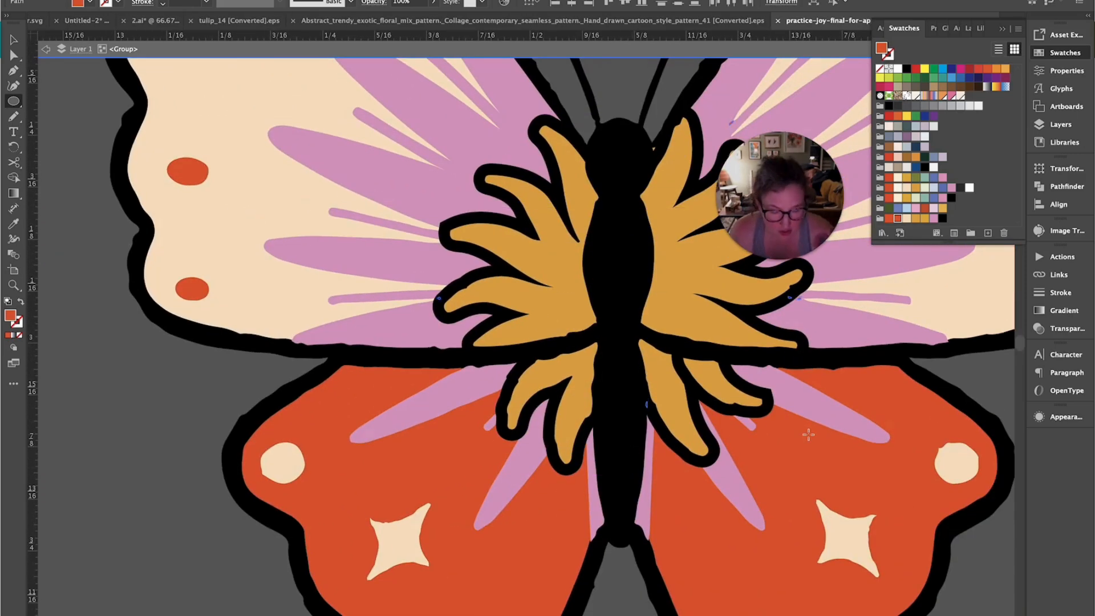
key(super+-)
key(super+-)
key(super+-)
key(super+-)
key(super+-)
key(super+-)
key(super+-)
key(super+-)
key(super+-)
key(super+=)
key(super+=)
key(super+=)
key(super+=)
key(super+=)
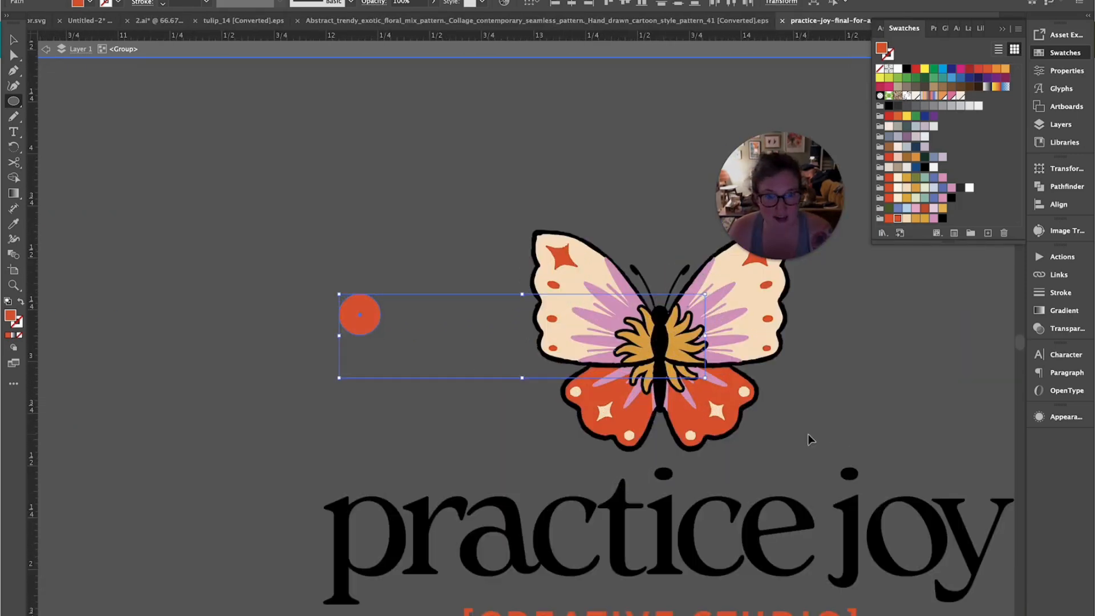
Delete the selected orange-red objects and draw a gold circle about 0.42 in wide beside the butterfly's left wing
key(Delete)
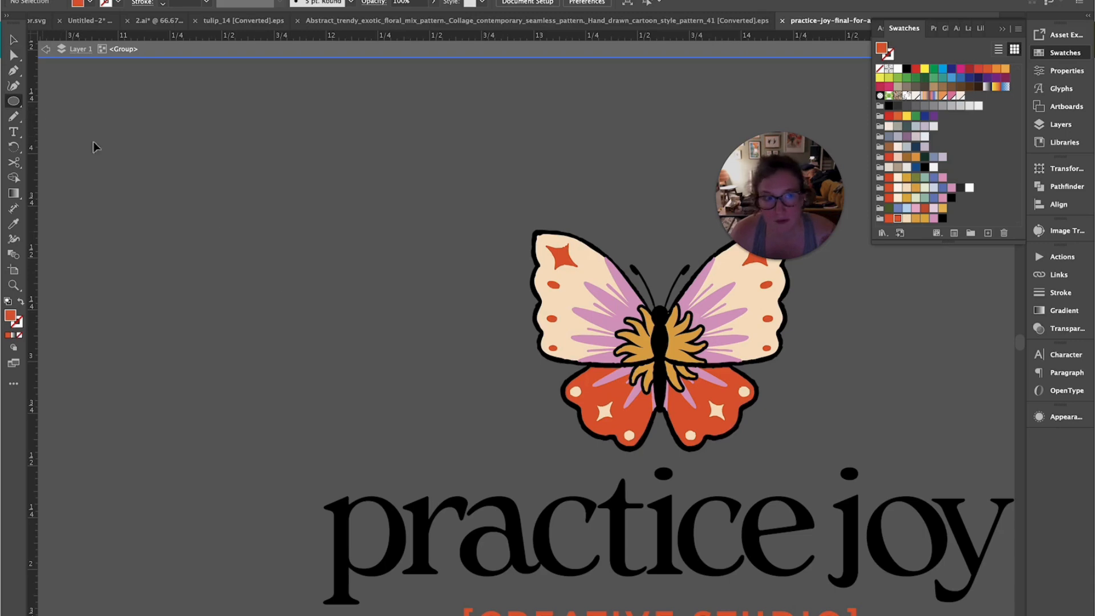
mouse_move(311, 318)
mouse_down()
mouse_move(379, 368)
mouse_move(399, 406)
mouse_up()
click(924, 219)
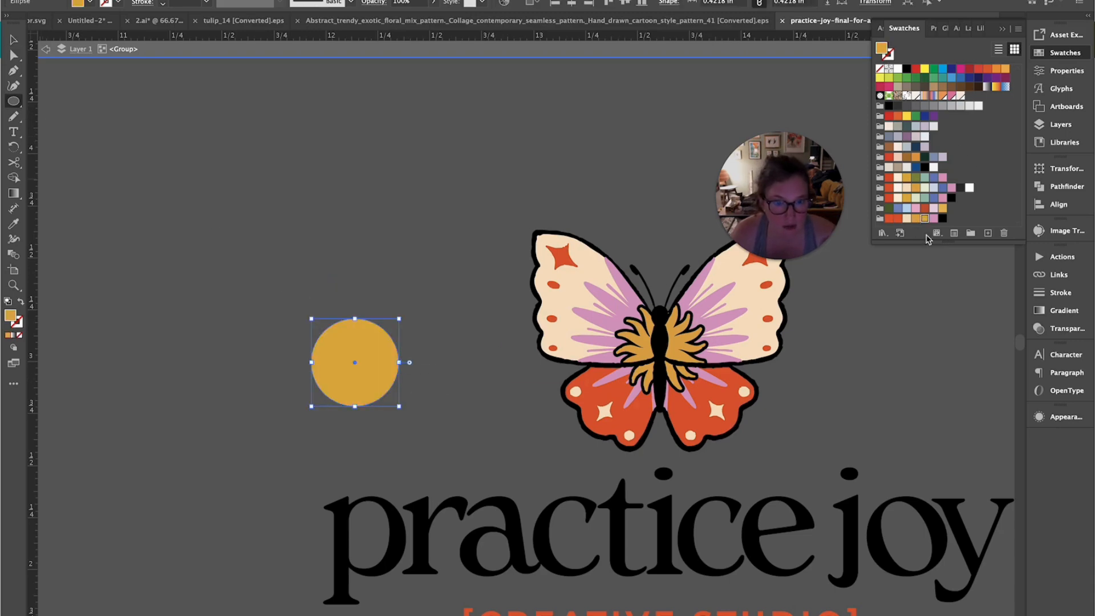
Select all objects matching the circle's gold color, delete them, and exit isolation of the logo group
click(141, 0)
mouse_move(109, 0)
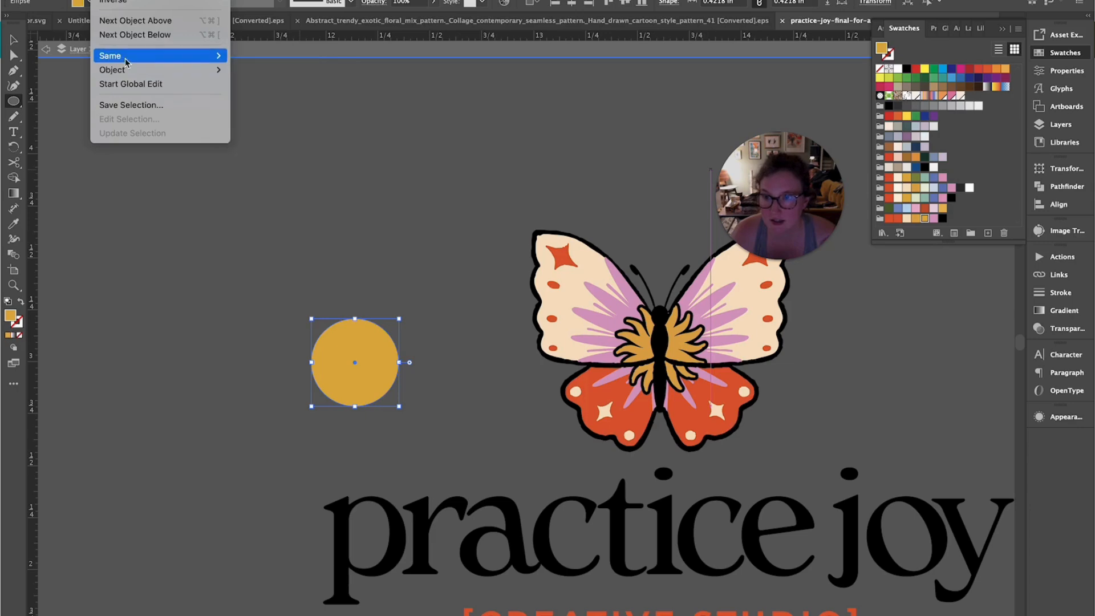
mouse_move(124, 58)
click(281, 142)
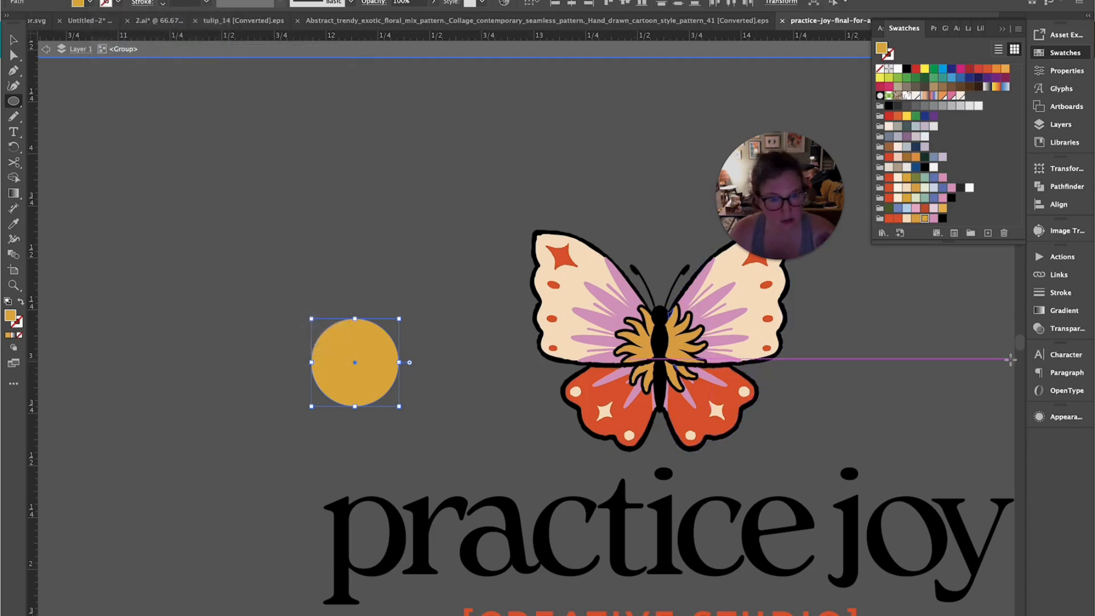
key(Delete)
key(v)
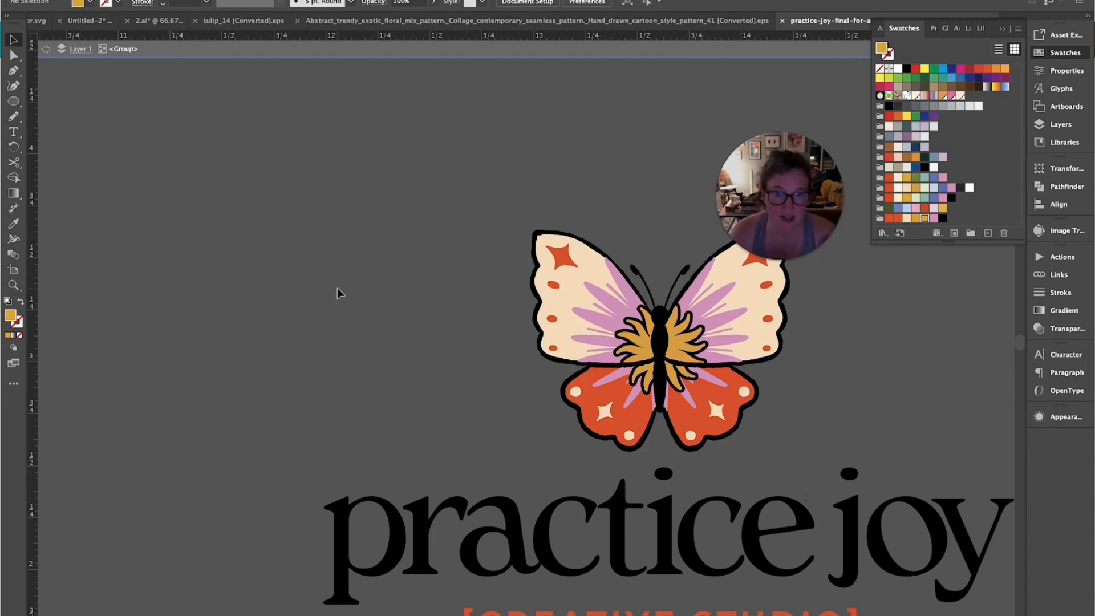
key(Escape)
Create a color group named OKAYNOW from the whole practice joy logo artwork, including swatches for tints
scroll(337, 293, right, 5)
scroll(337, 294, down, 3)
click(585, 304)
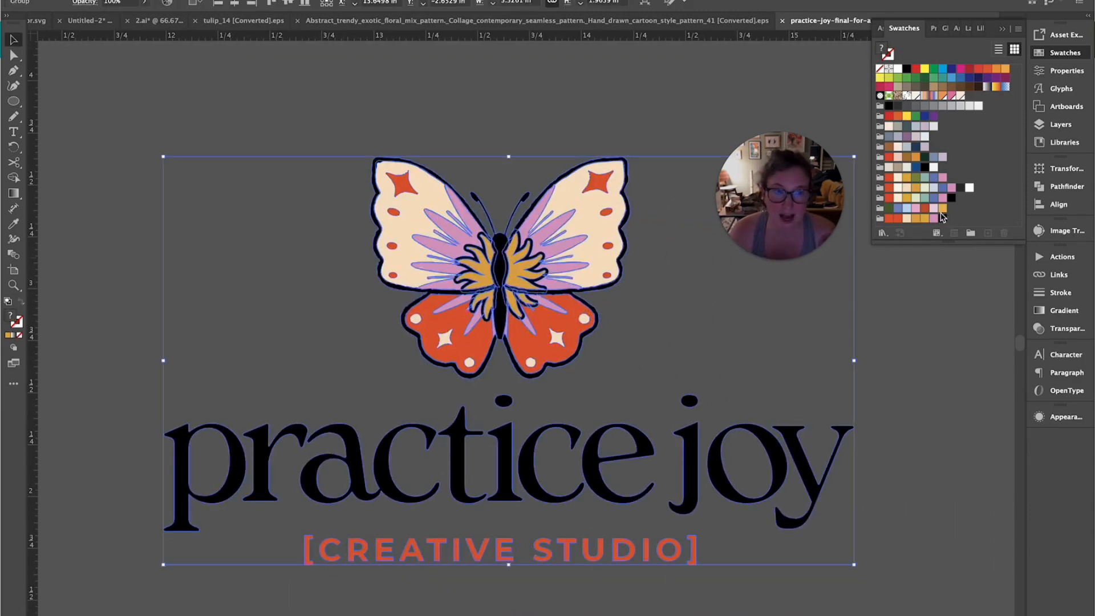
click(970, 233)
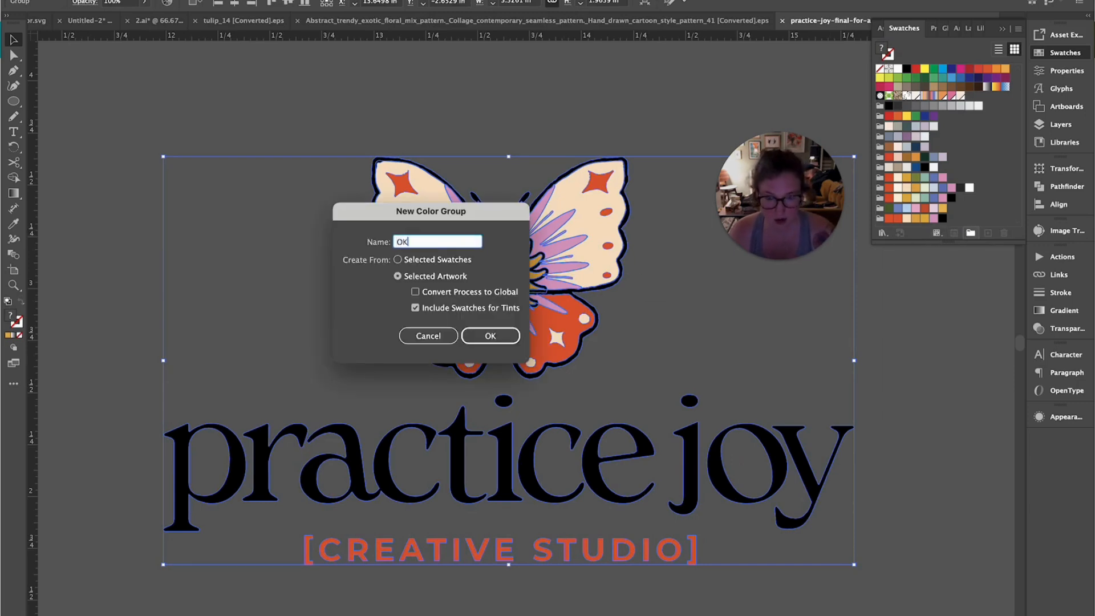
key(Return)
scroll(948, 183, down, 1)
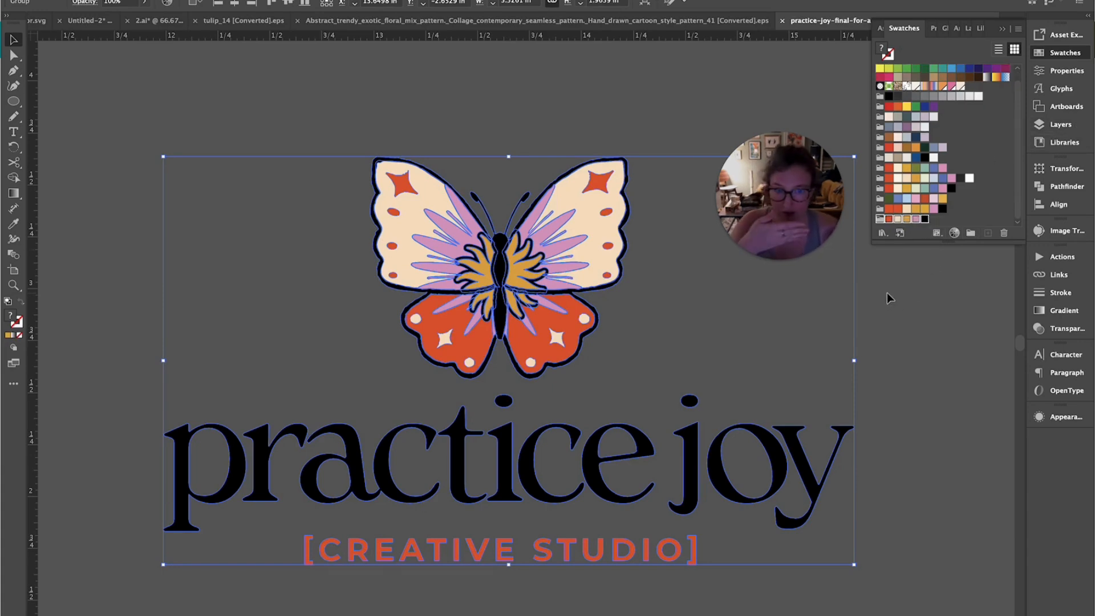
Examine the cleaned logo's current colors in the advanced Recolor Artwork dialog without applying changes
click(931, 335)
click(400, 211)
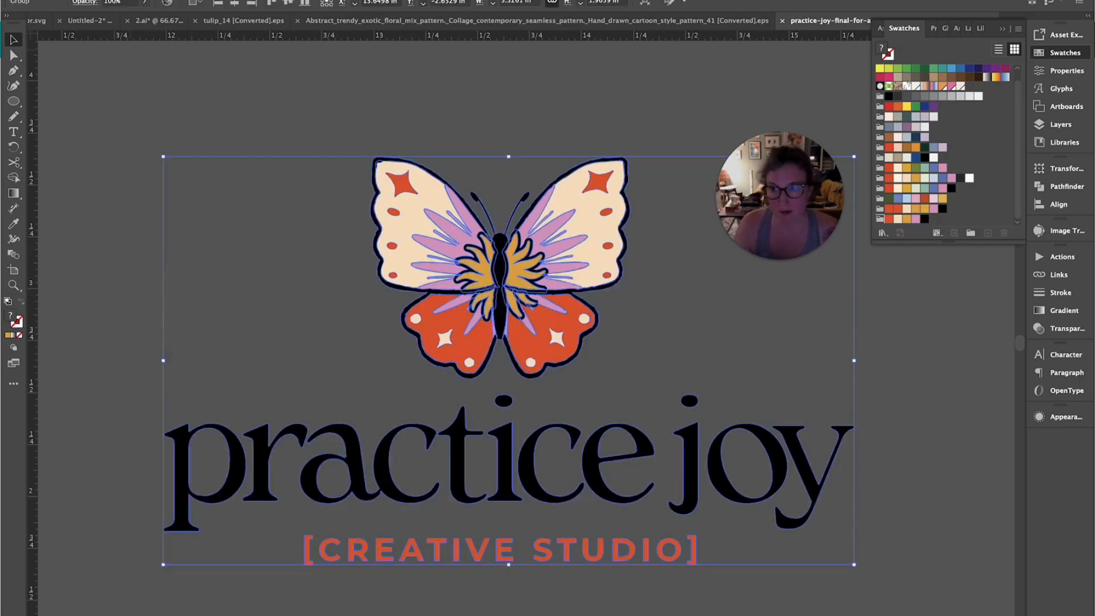
click(8, 1)
mouse_move(165, 175)
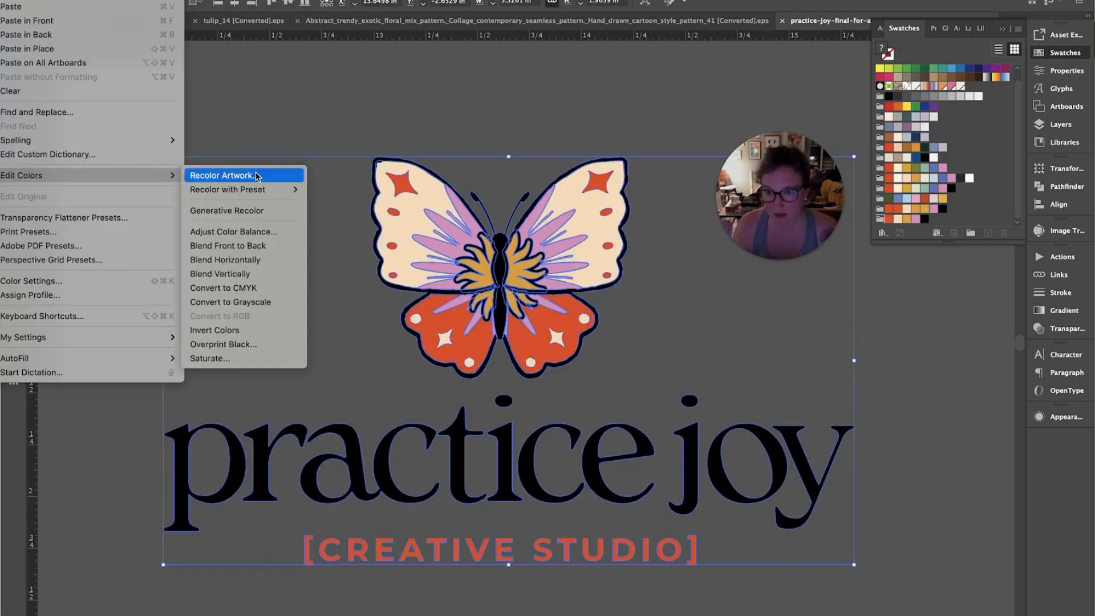
click(256, 176)
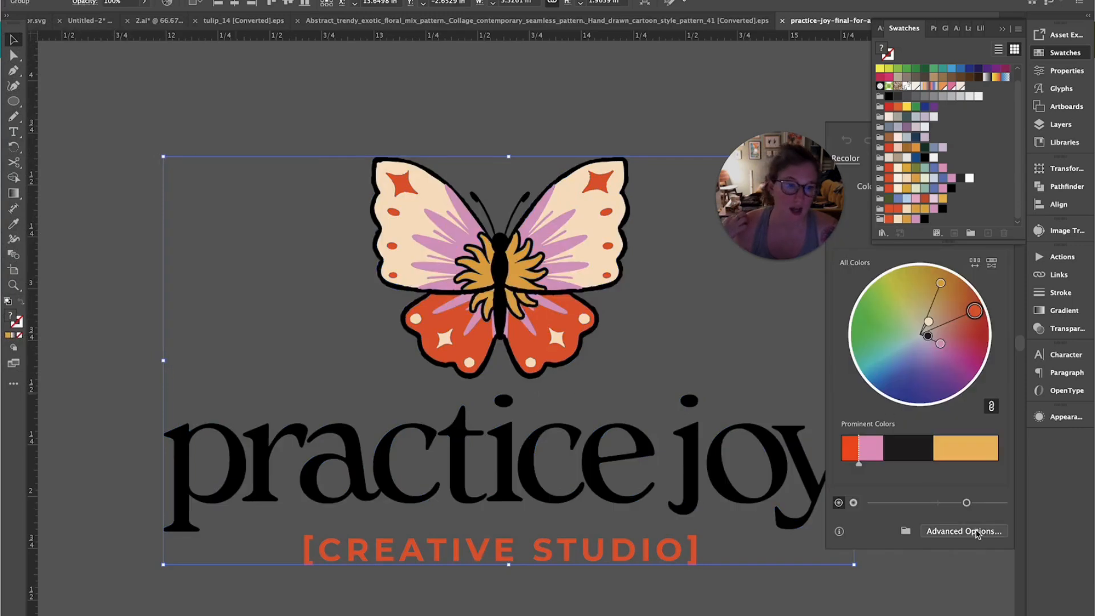
click(978, 536)
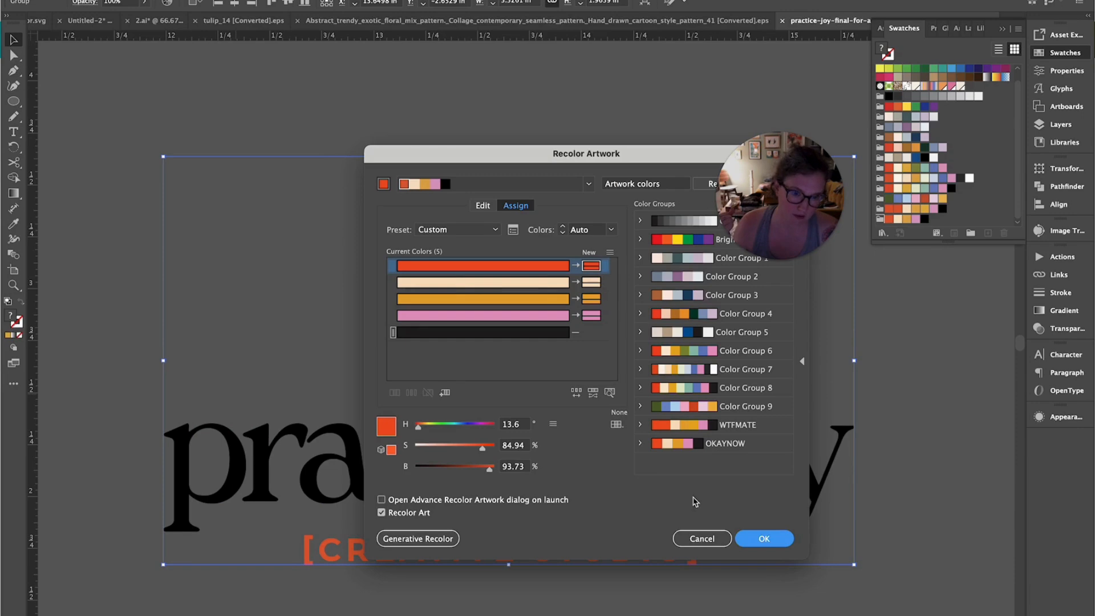
click(702, 539)
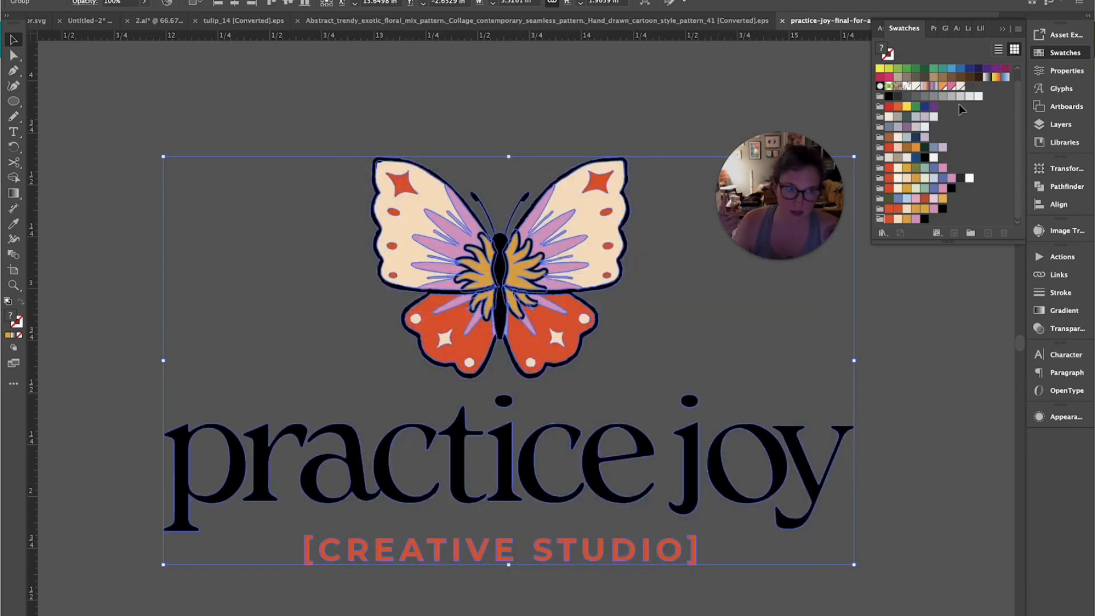
Add the practice joy logo to the export assets and set its export format to SVG
click(1042, 36)
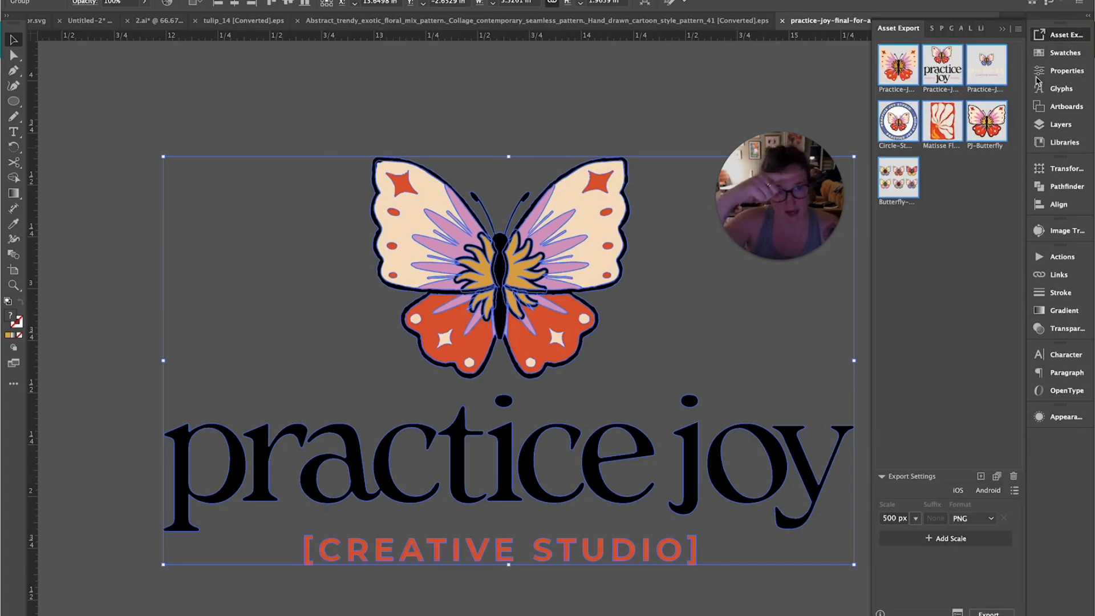
drag(463, 280, 950, 285)
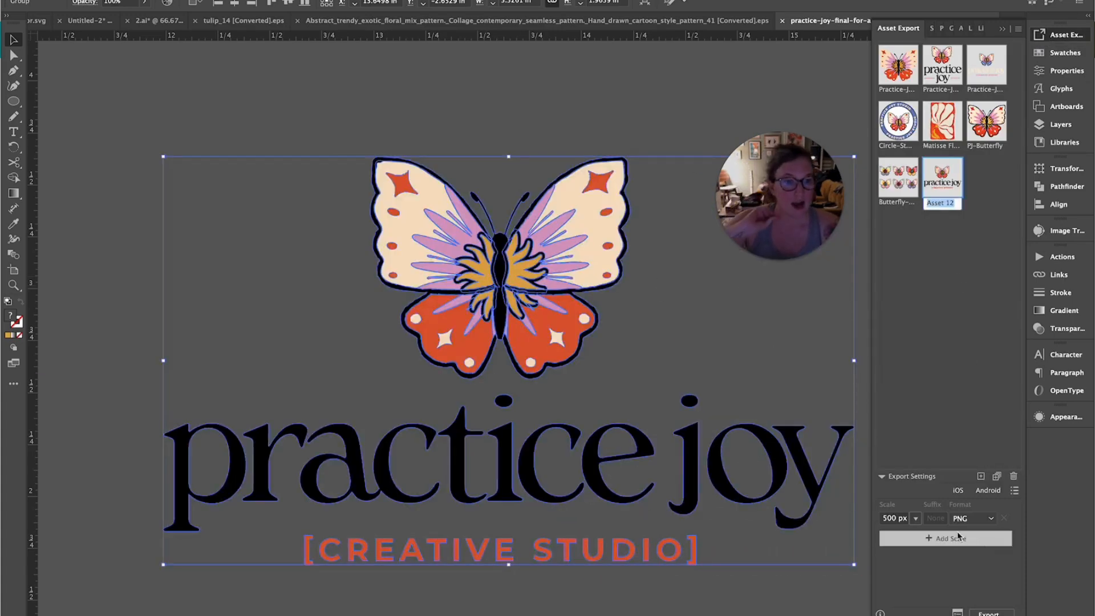
click(972, 518)
click(974, 614)
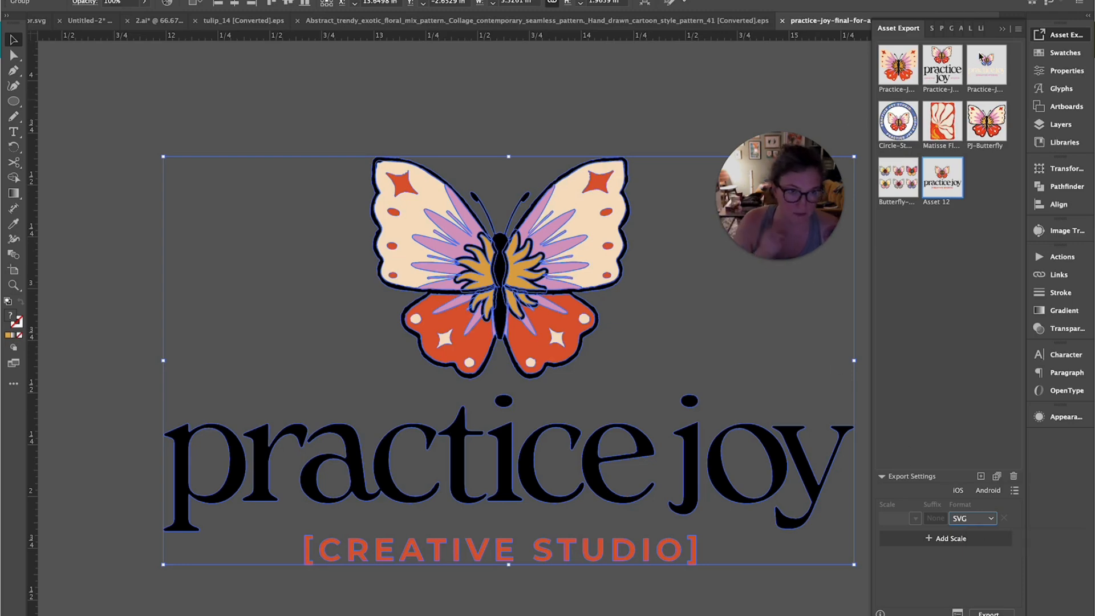
click(1002, 29)
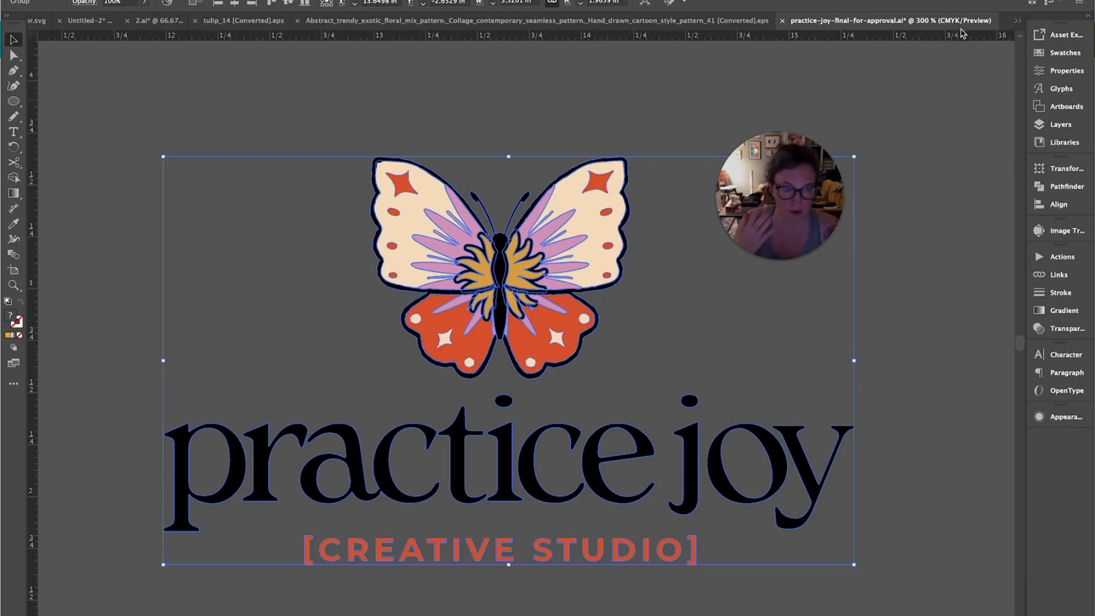
Switch to the 2.ai document and duplicate the flower checkerboard tile beside the original
click(1016, 22)
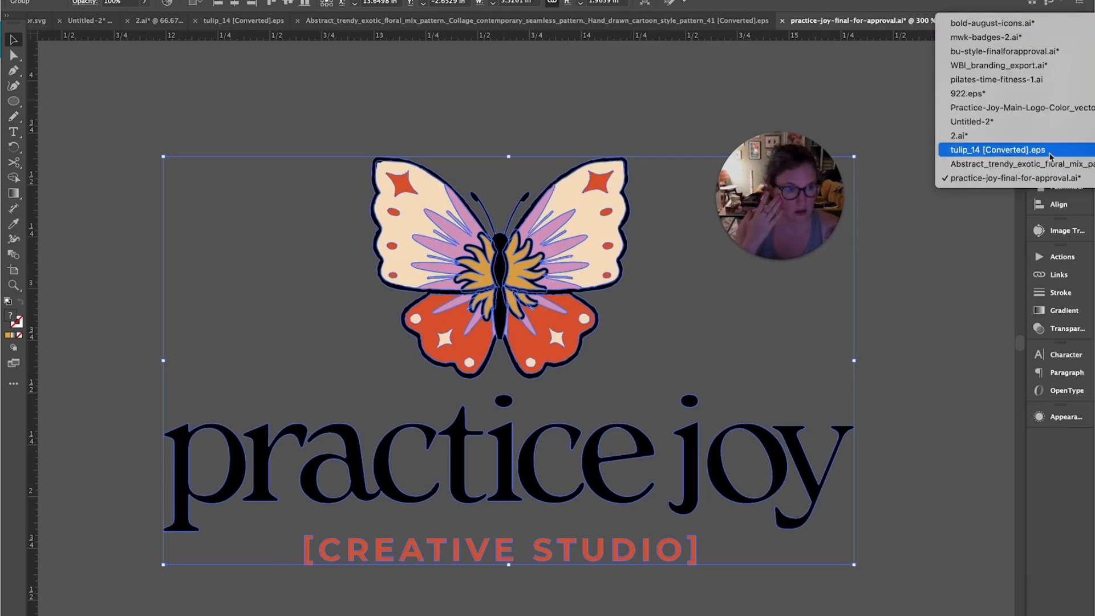
click(1024, 137)
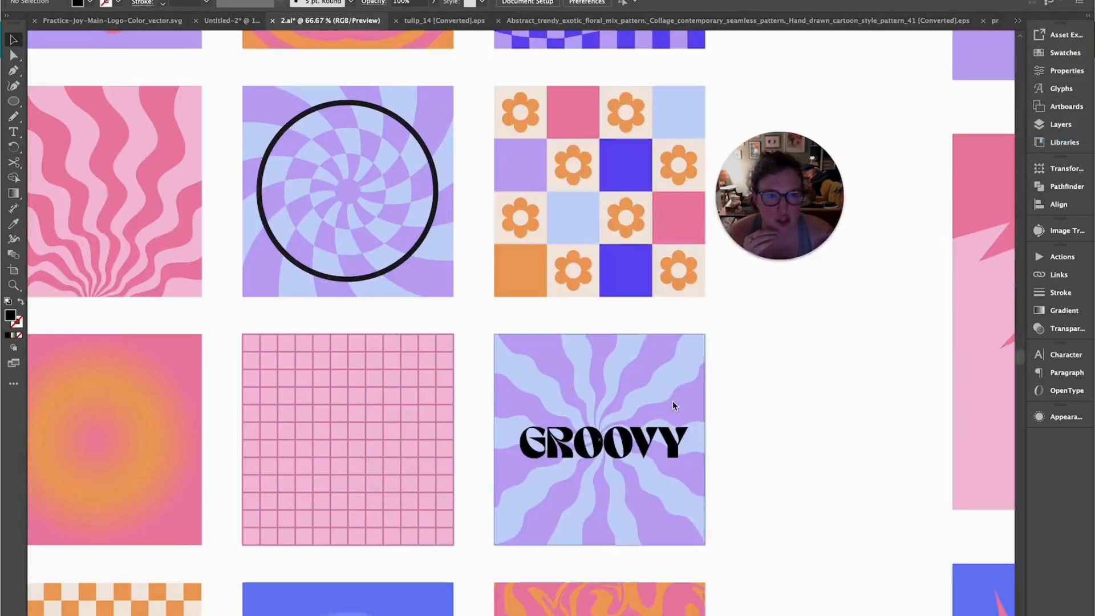
drag(771, 389, 603, 422)
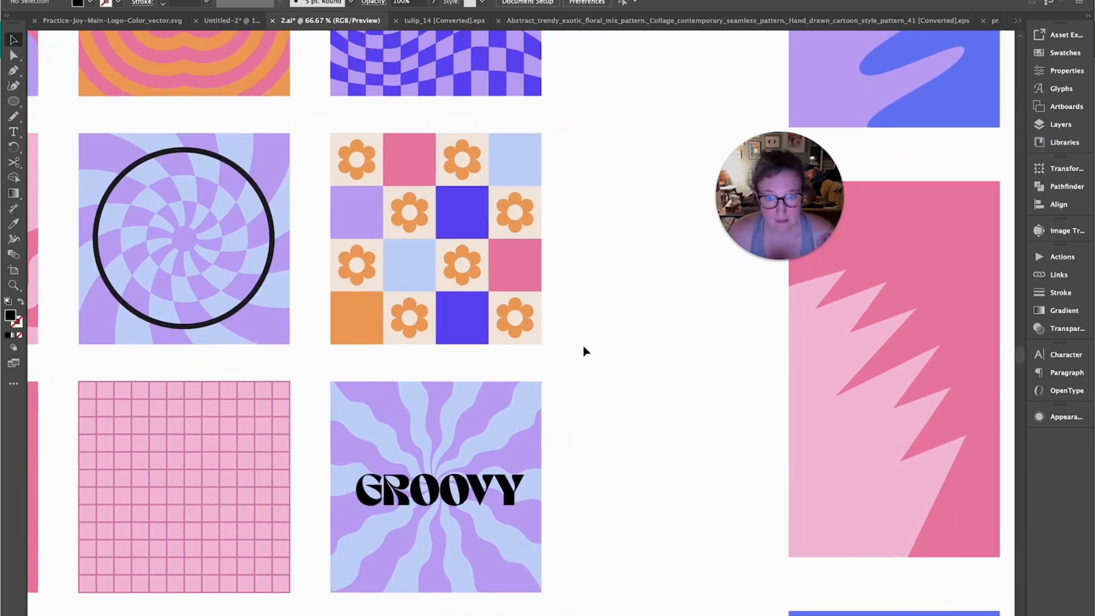
drag(357, 161, 529, 244)
click(431, 225)
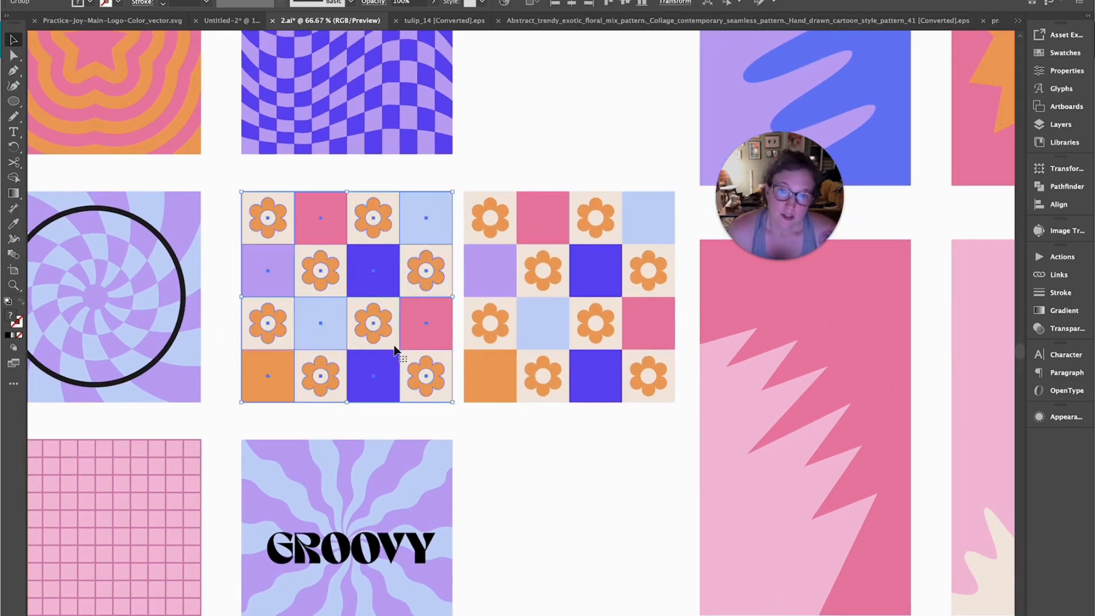
Add one flower checkerboard tile, the original with its full set of colors, to the export assets
click(1064, 52)
mouse_move(517, 326)
mouse_down()
mouse_move(630, 298)
mouse_move(508, 318)
mouse_move(517, 326)
mouse_up()
click(331, 302)
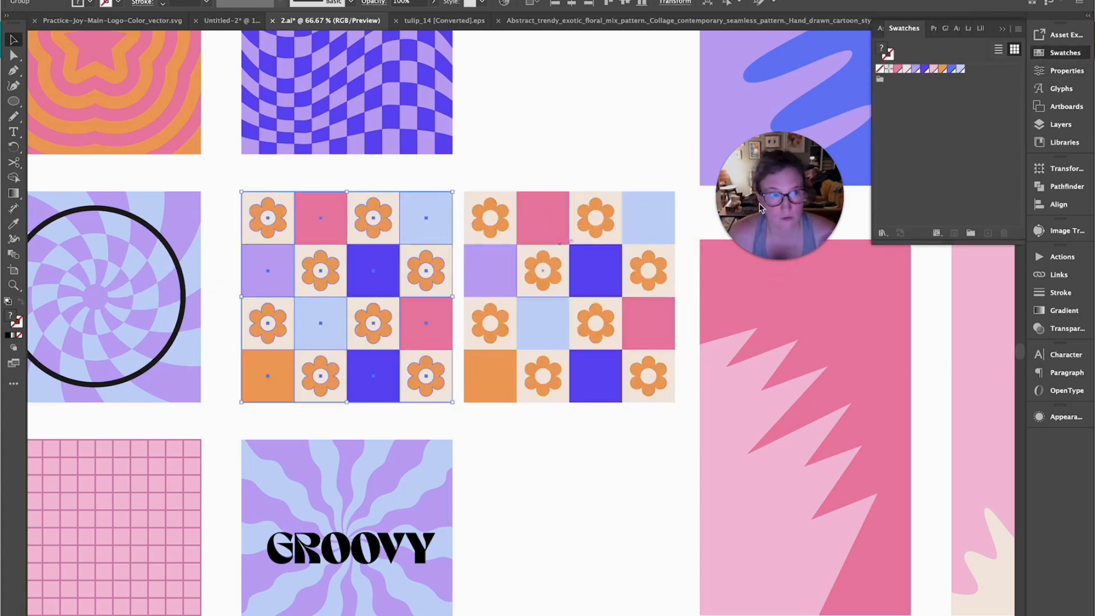
click(1052, 40)
drag(395, 325, 912, 165)
Create a color group from the duplicate checkerboard tile's artwork, including swatches for tints
click(629, 275)
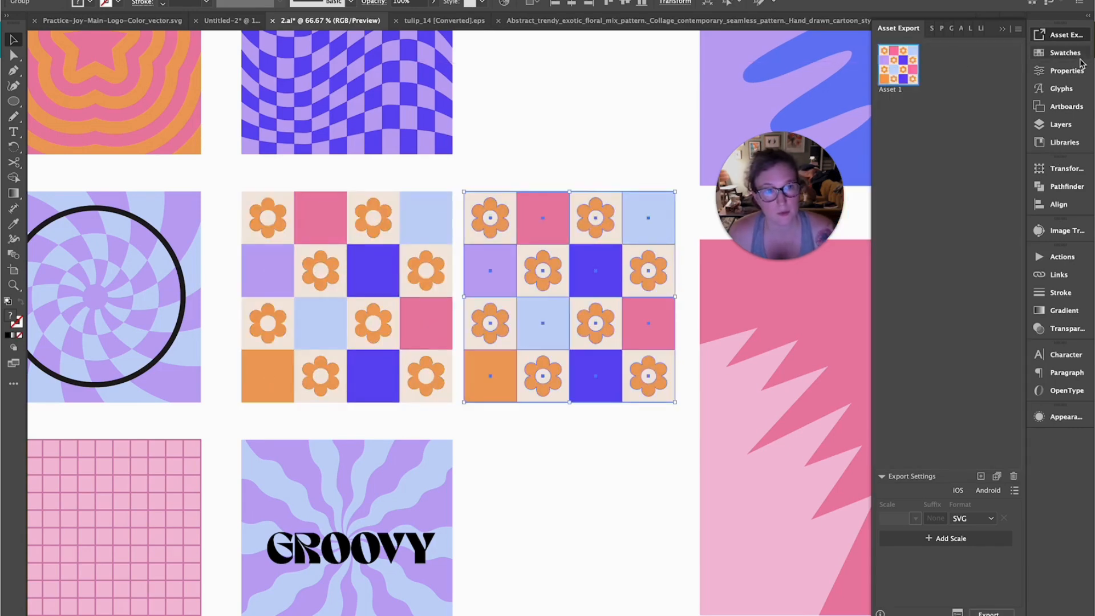
click(1062, 52)
click(971, 614)
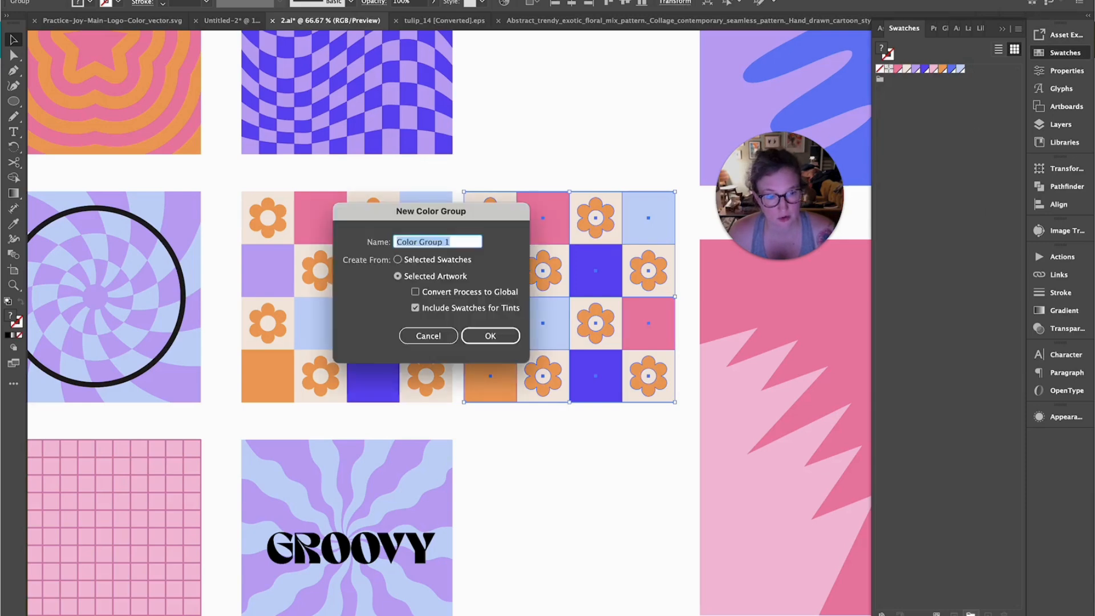
key(Return)
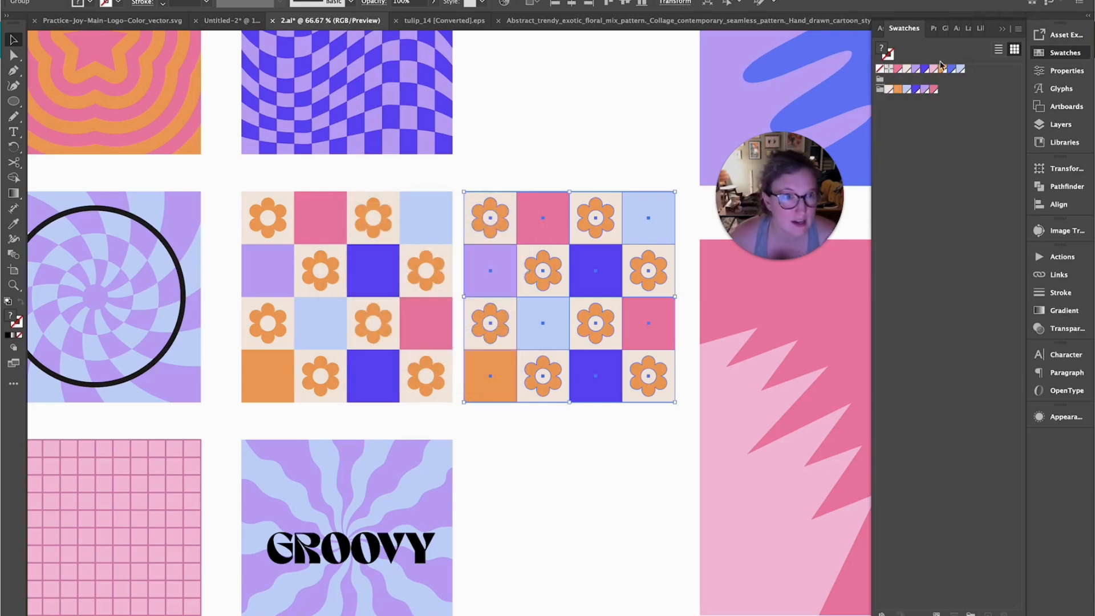
click(609, 103)
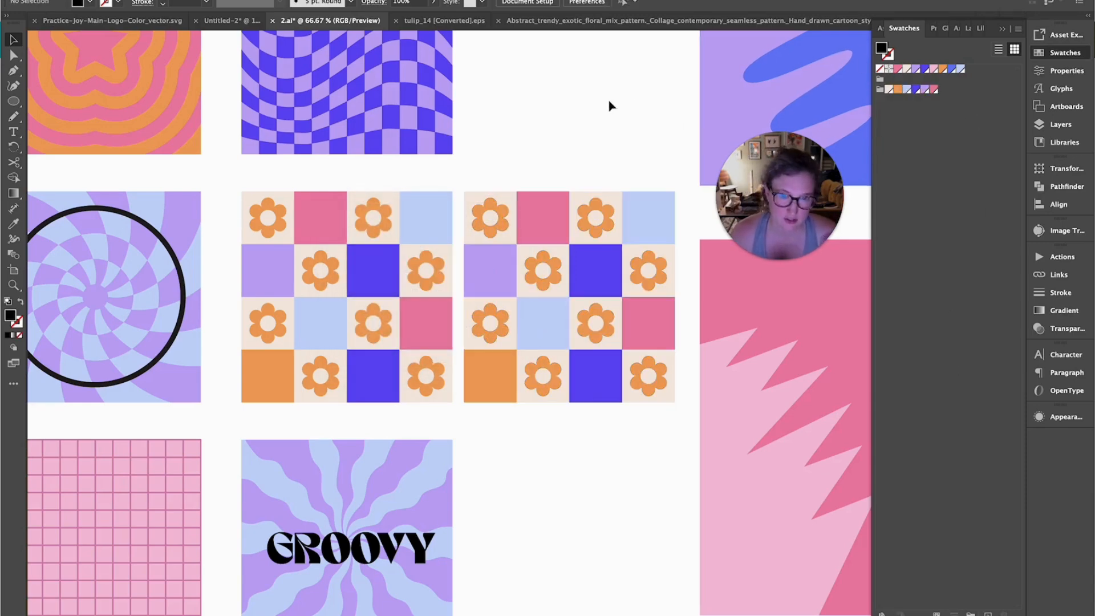
Recolor the duplicate tile's two pink squares with the light purple sampled from its neighboring square
key(a)
click(558, 225)
shift+click(650, 318)
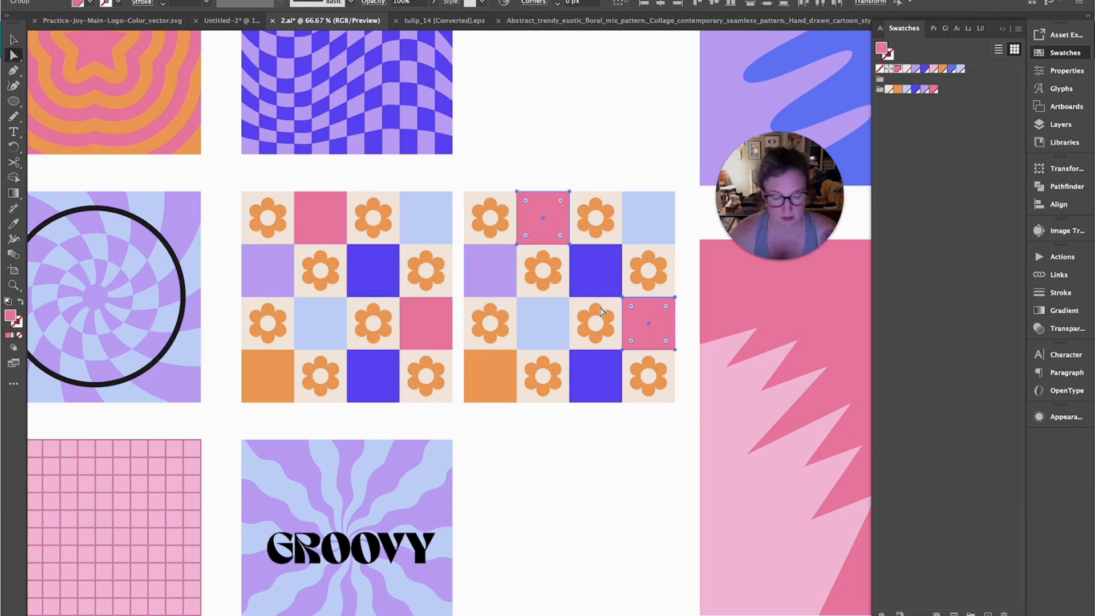
key(i)
click(497, 270)
key(v)
click(573, 139)
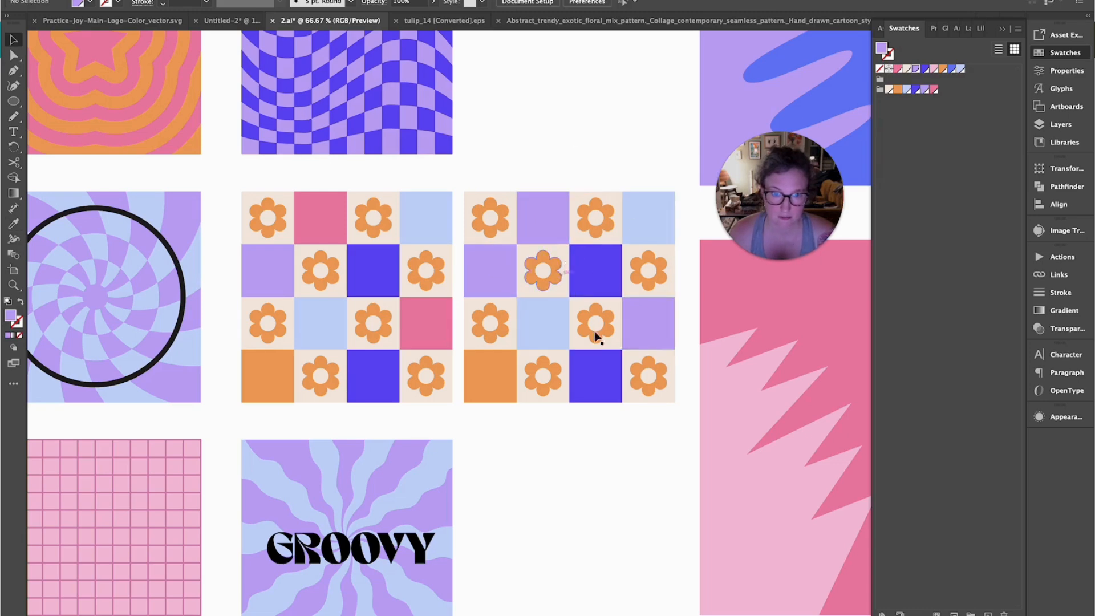
Recolor the square between the first-row flowers of the duplicate tile with the light blue sampled from the tile
click(542, 220)
key(i)
click(557, 319)
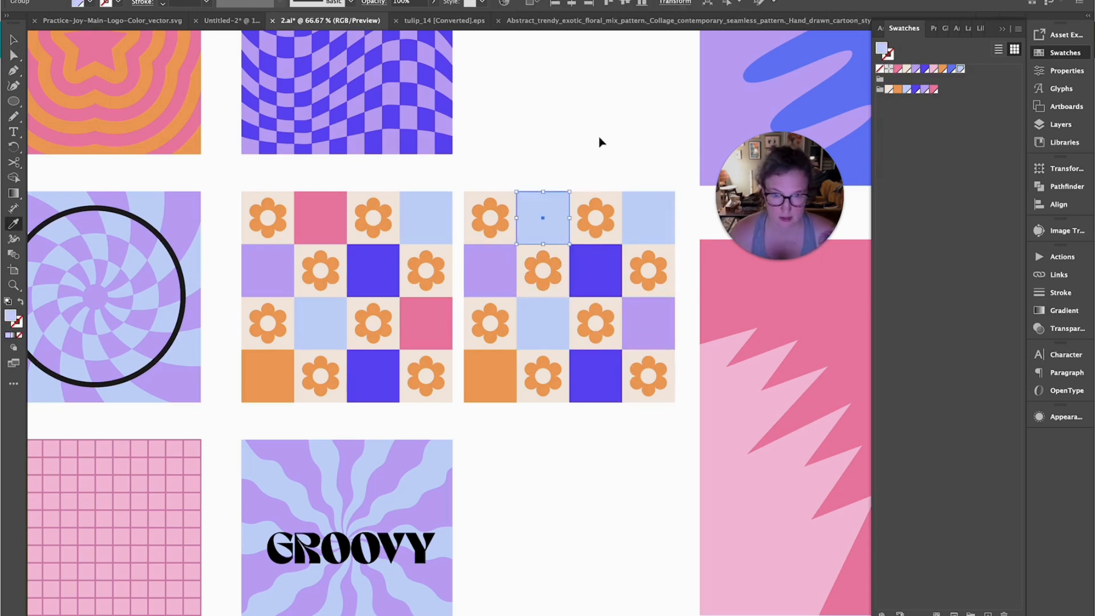
key(v)
click(599, 142)
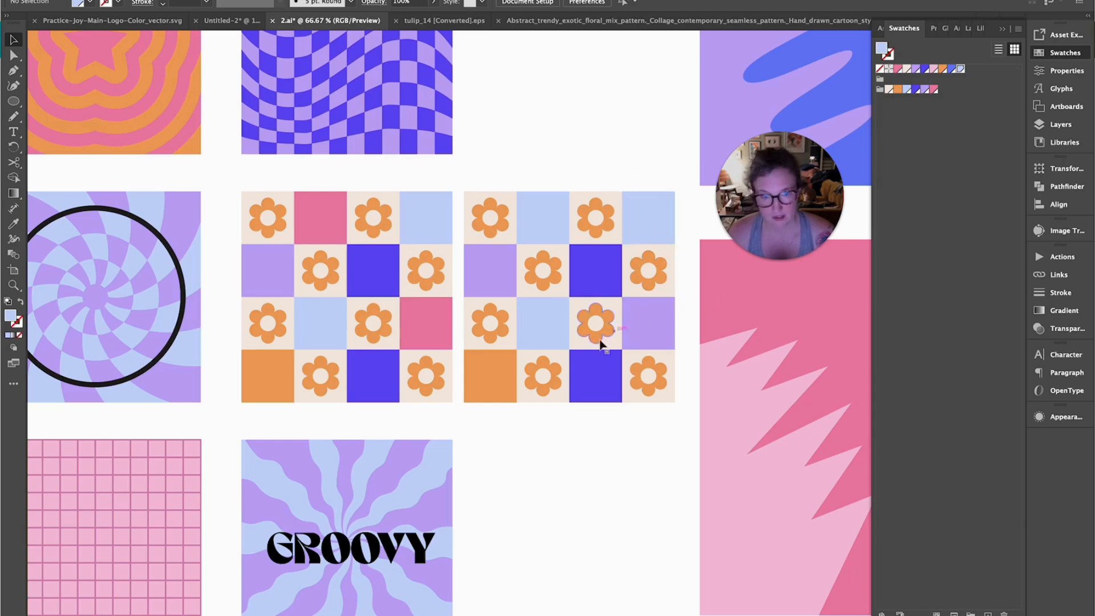
Recolor the duplicate tile's solid orange corner square with the light purple sampled from the tile
click(495, 391)
key(i)
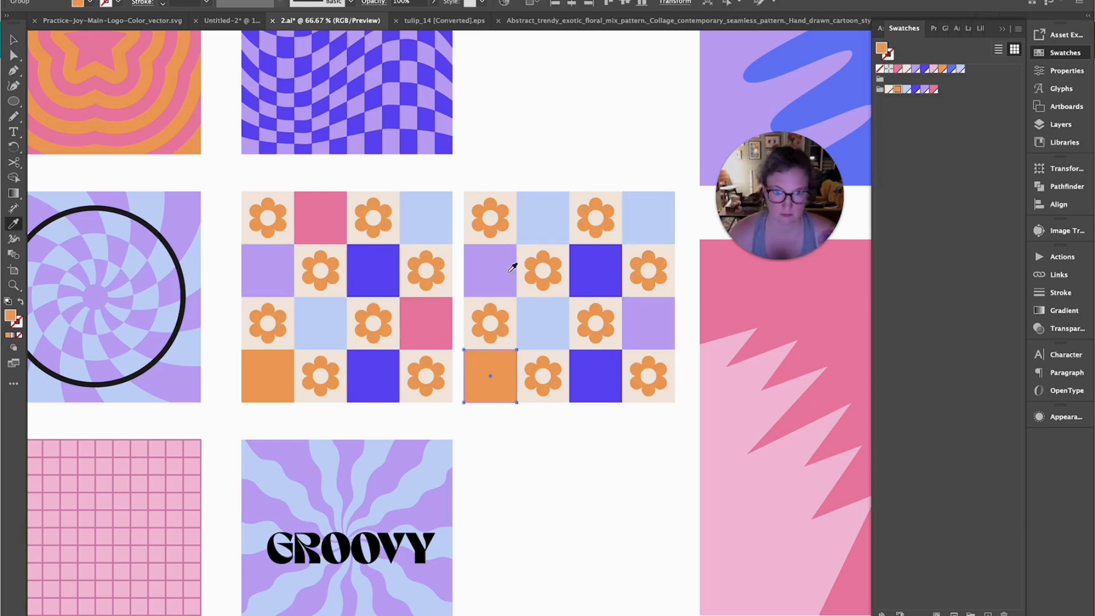
click(512, 267)
key(v)
Create another color group from the recolored duplicate checkerboard tile
click(580, 259)
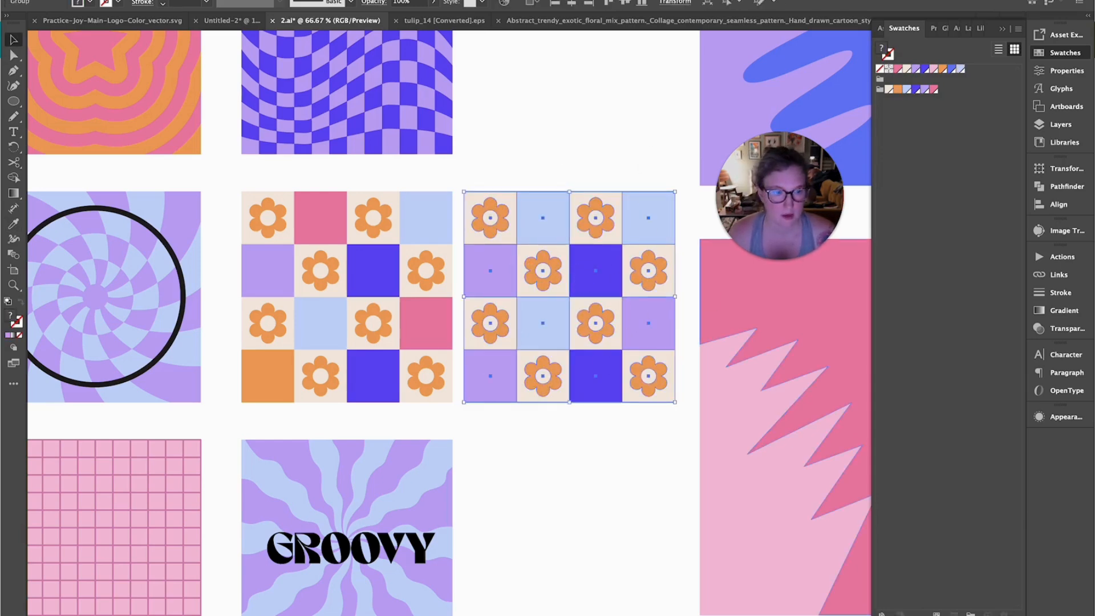
click(970, 613)
key(Return)
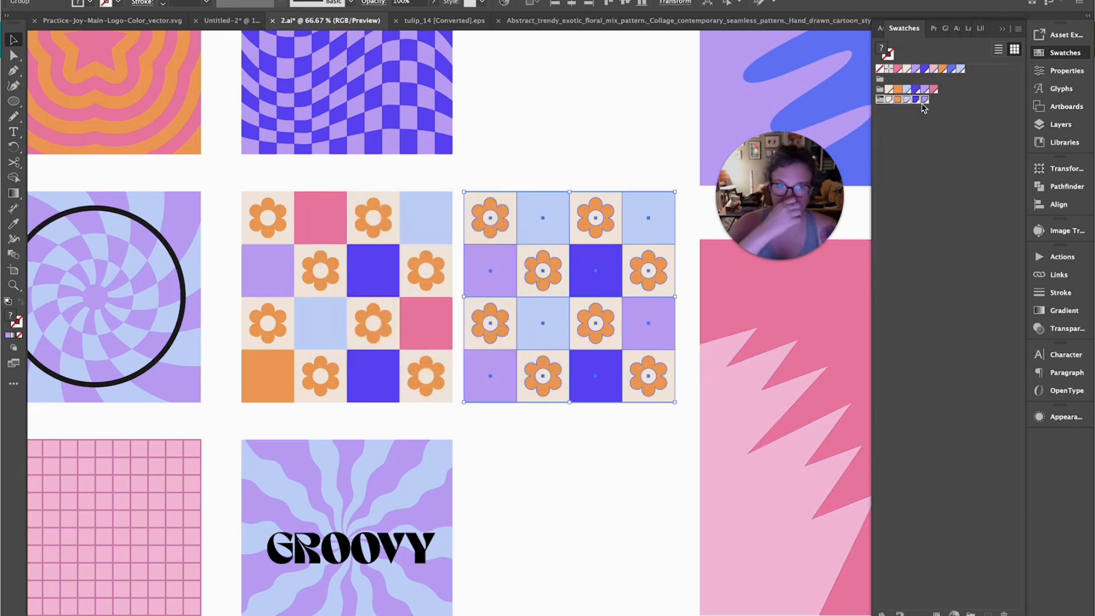
click(606, 139)
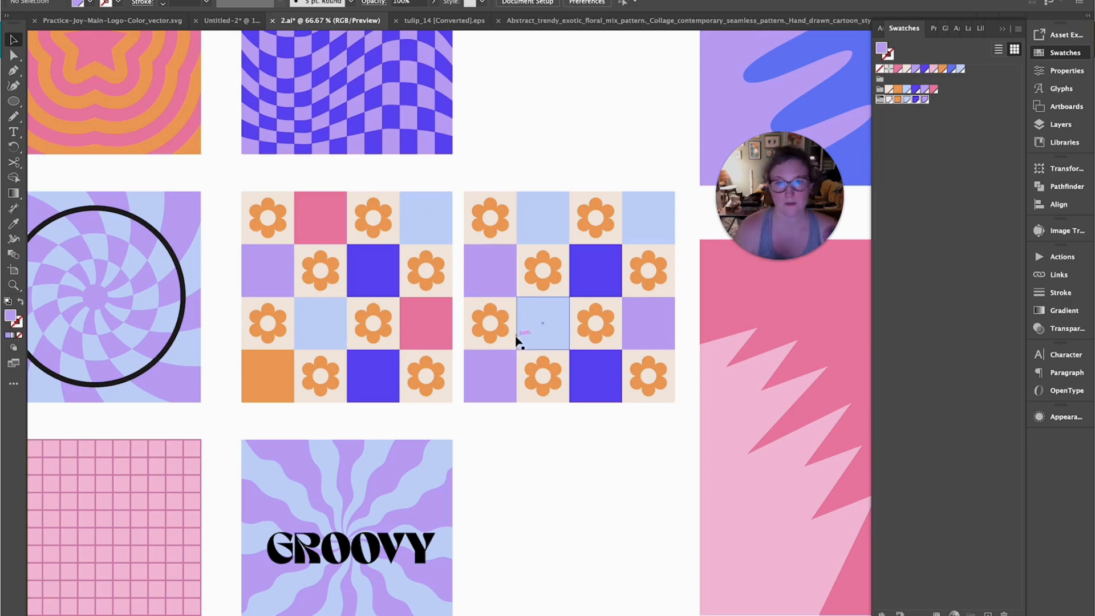
Move the GROOVY text slightly up and to the right on its tile, and try replacing its wording with asdfadsf
drag(392, 562, 427, 515)
double_click(426, 505)
text(asdfadsf)
key(ctrl+z)
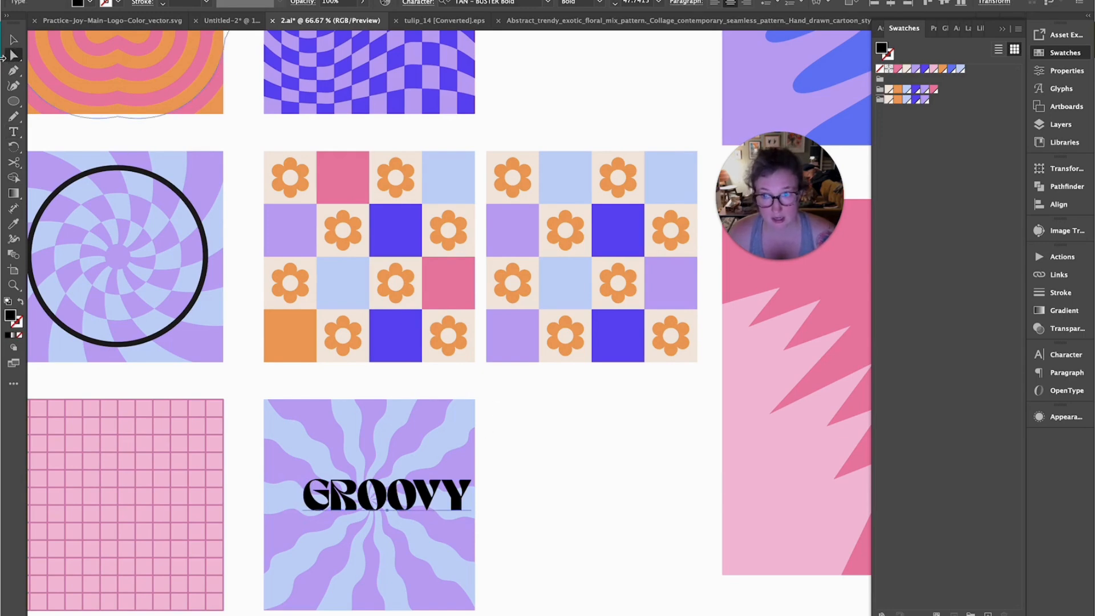
Center the GROOVY text on its tile and convert it to outlines
click(13, 39)
drag(440, 489, 423, 500)
right_click(424, 501)
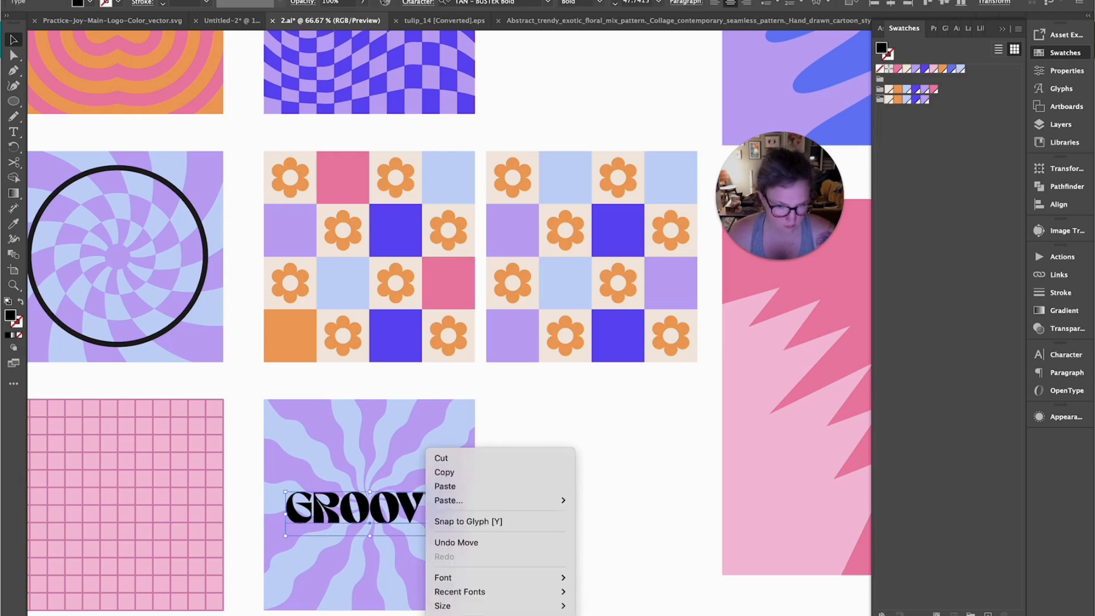
click(469, 615)
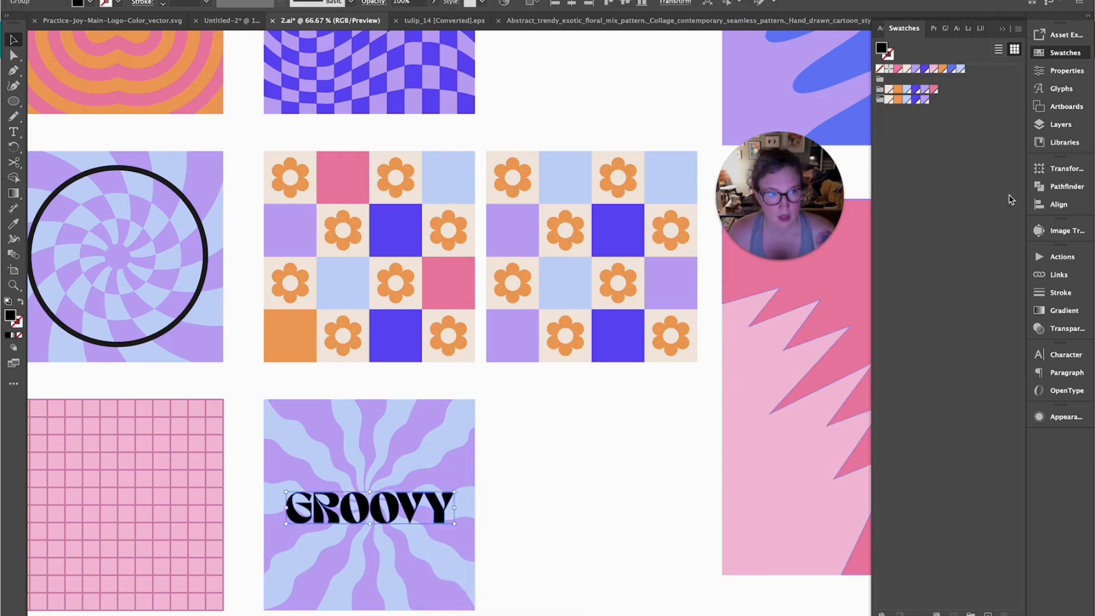
Group the outlined GROOVY lettering with its wavy background tile
shift+click(452, 457)
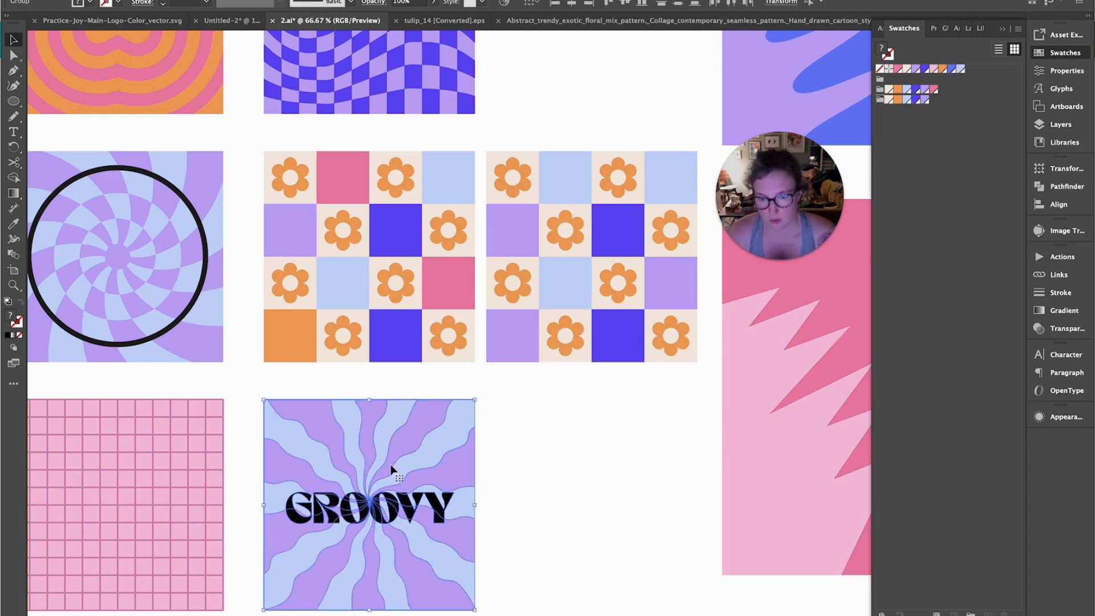
key(ctrl+shift+g)
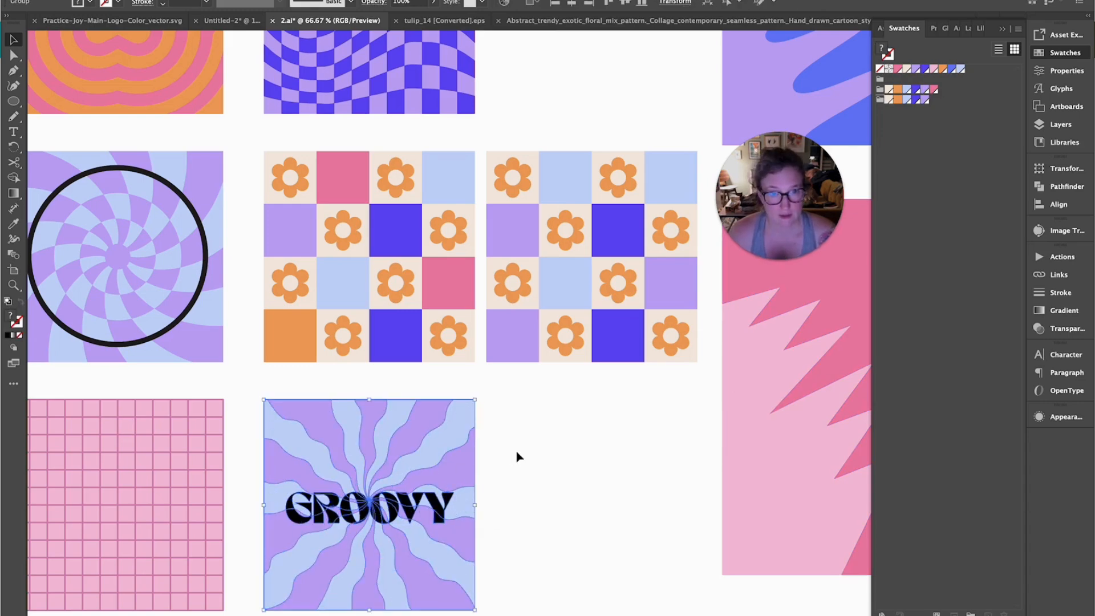
click(515, 454)
Set the stroke weight of the black ring on the swirl tile to 11 pt
scroll(176, 334, left, 2)
scroll(176, 335, up, 1)
click(264, 325)
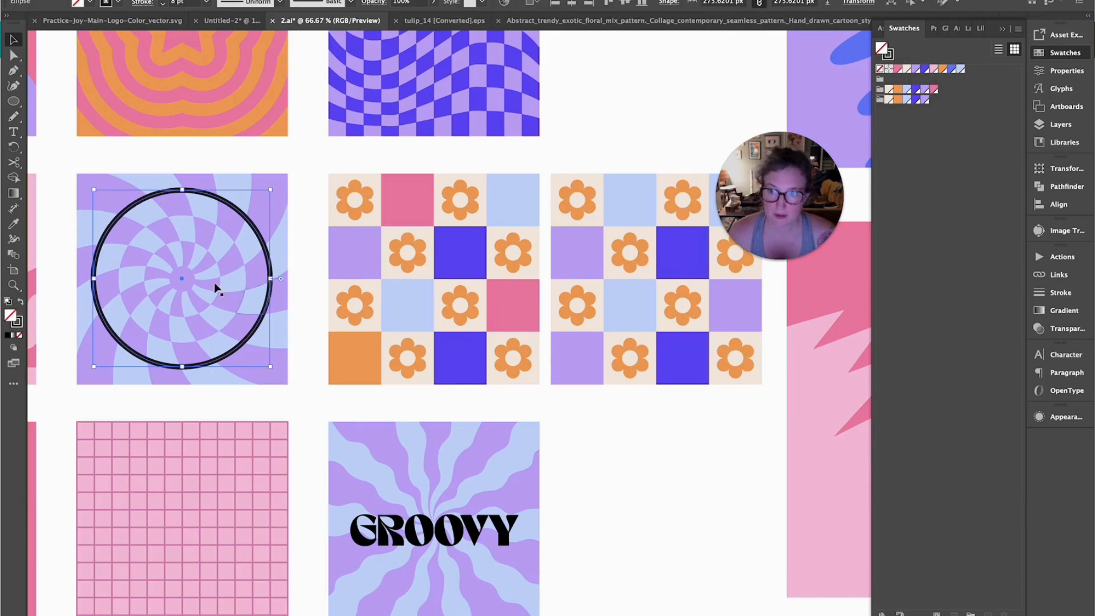
click(164, 2)
click(164, 2)
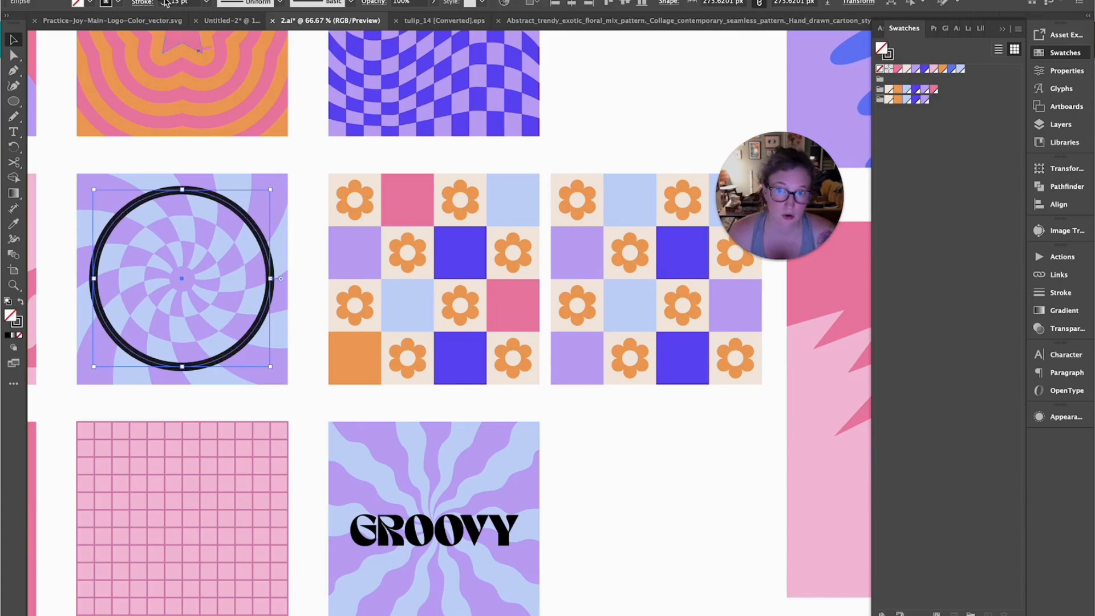
click(163, 2)
click(164, 1)
click(165, 4)
click(164, 3)
click(165, 3)
click(164, 4)
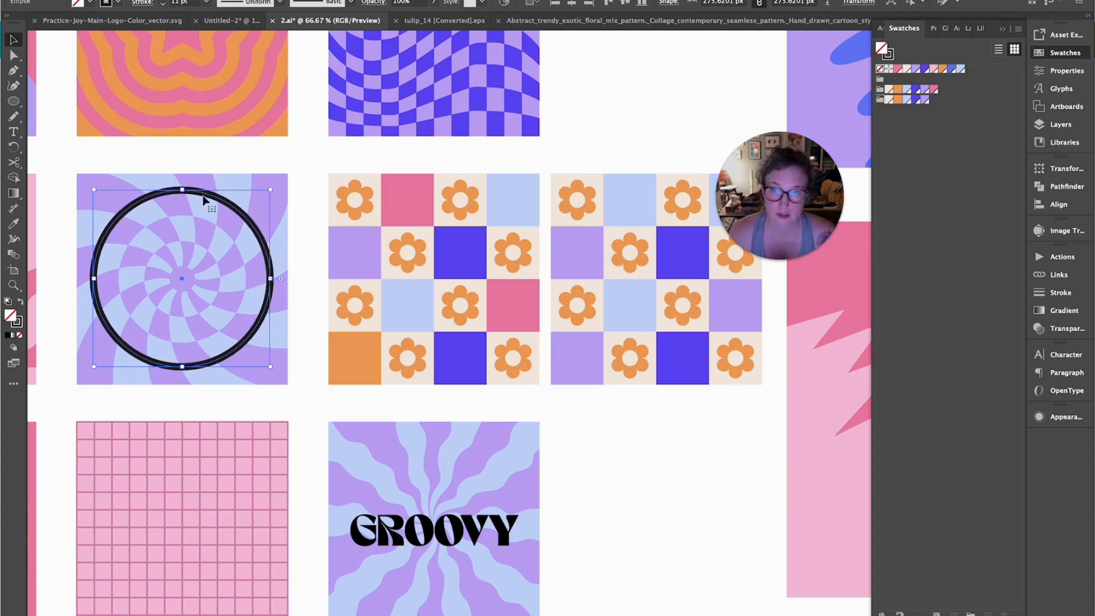
Convert the black ring's stroke to outlines and group the ring with its swirl background
click(37, 0)
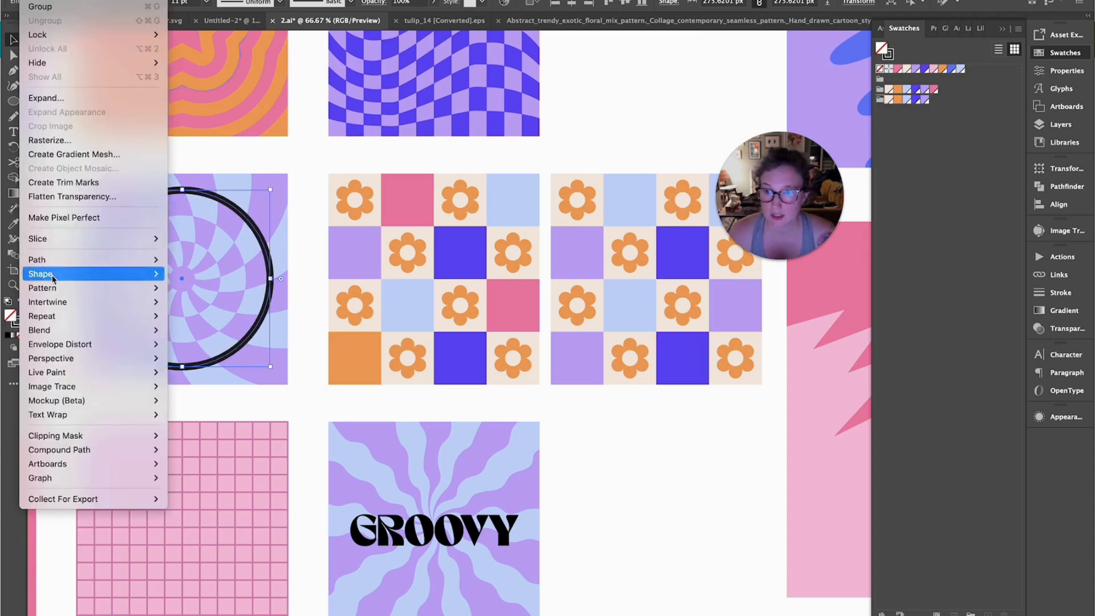
mouse_move(70, 259)
click(234, 295)
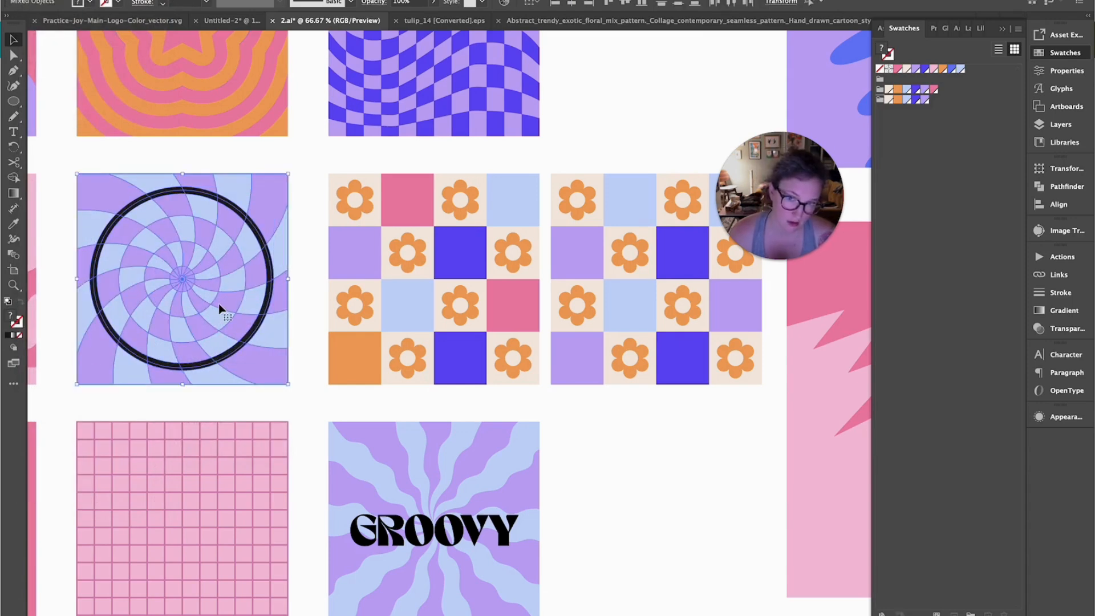
click(223, 304)
Replace the existing export asset with the swirl tile, both checkerboard tiles and the GROOVY tile as four separate assets
shift+click(339, 298)
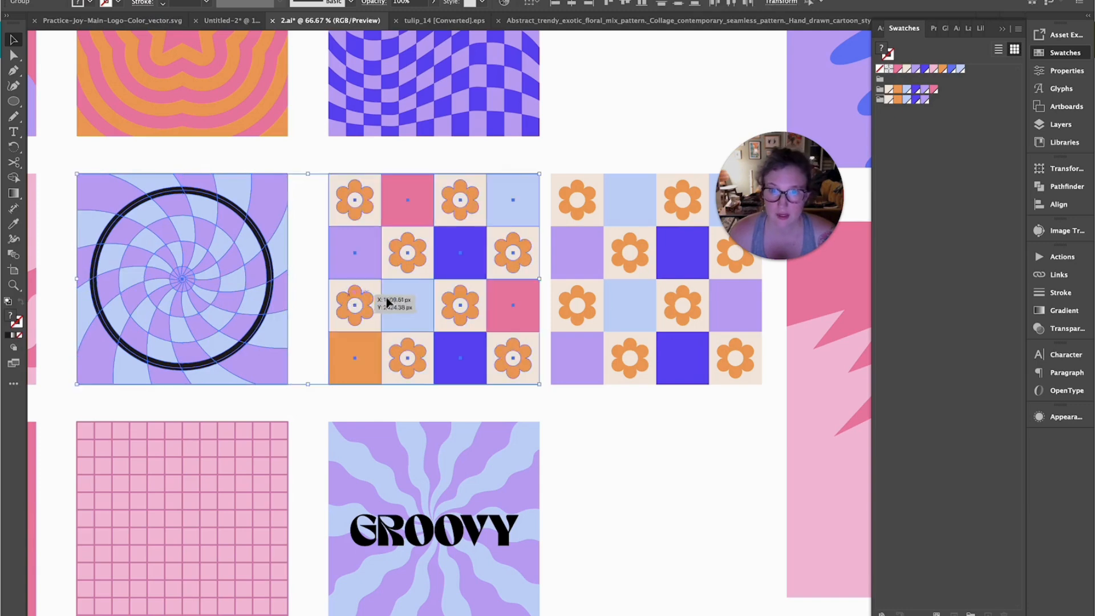
shift+click(630, 305)
shift+click(442, 499)
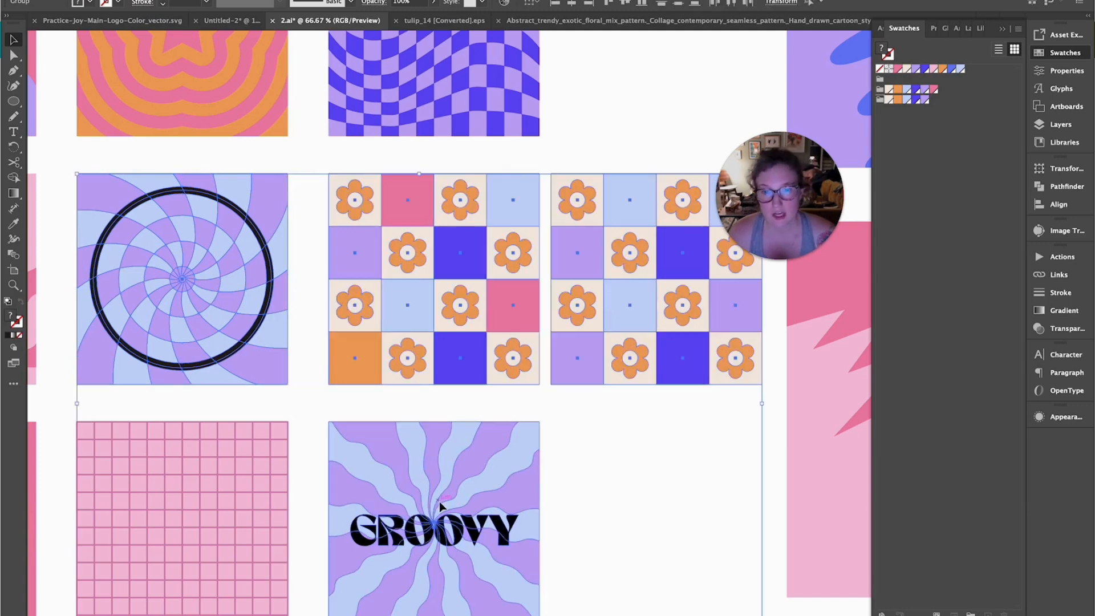
click(1041, 36)
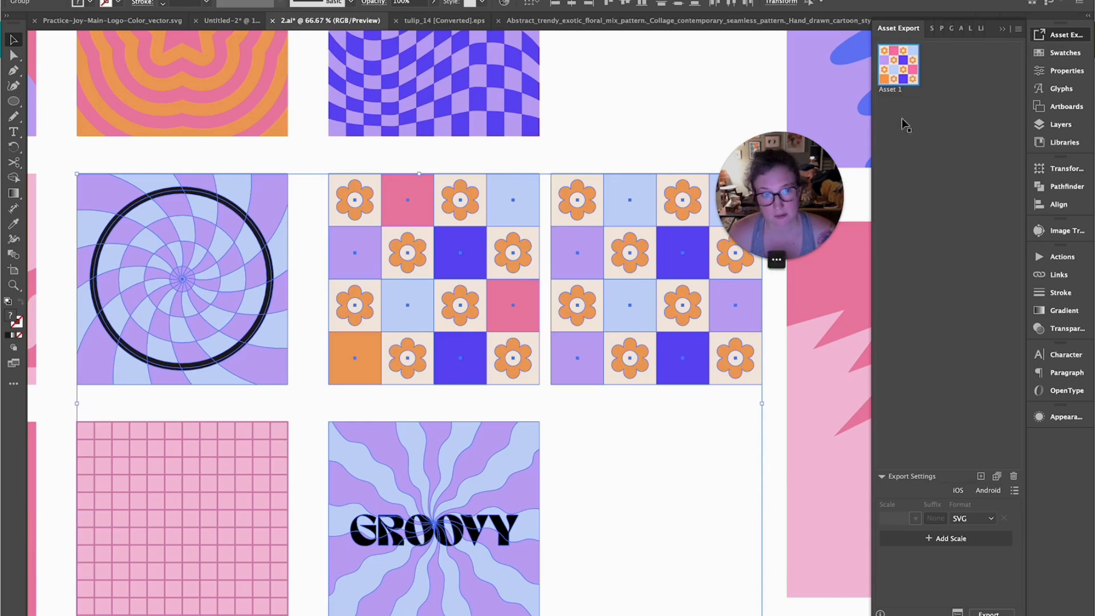
click(1012, 476)
drag(240, 301, 944, 222)
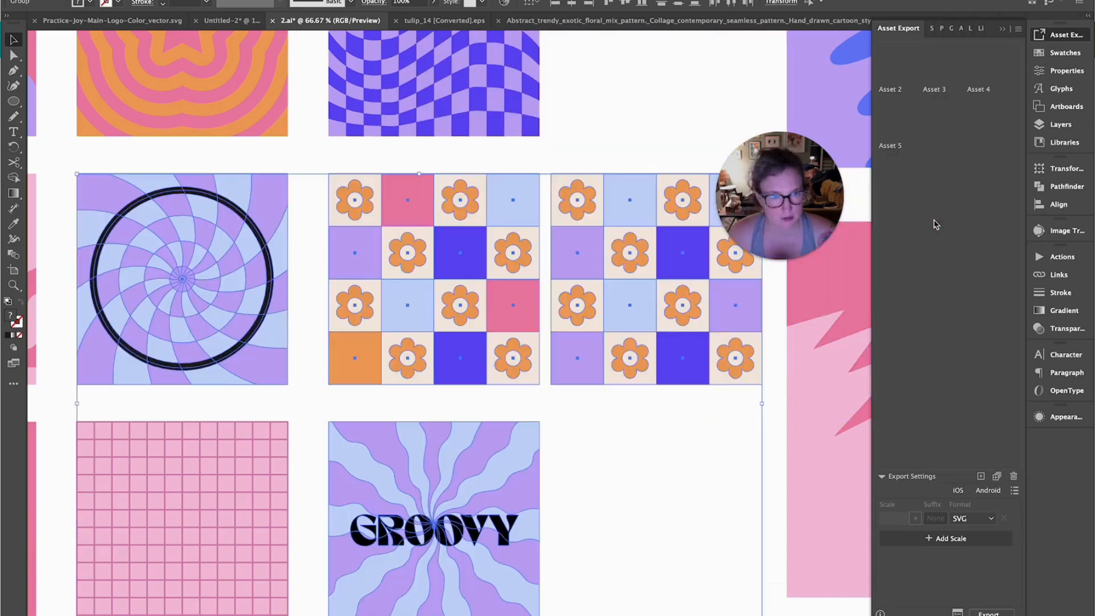
Rename the export assets: swirl as ONE, lettering tile as GROOVY, recolored checkerboard as FIVE and original checkerboard as SIX
double_click(897, 90)
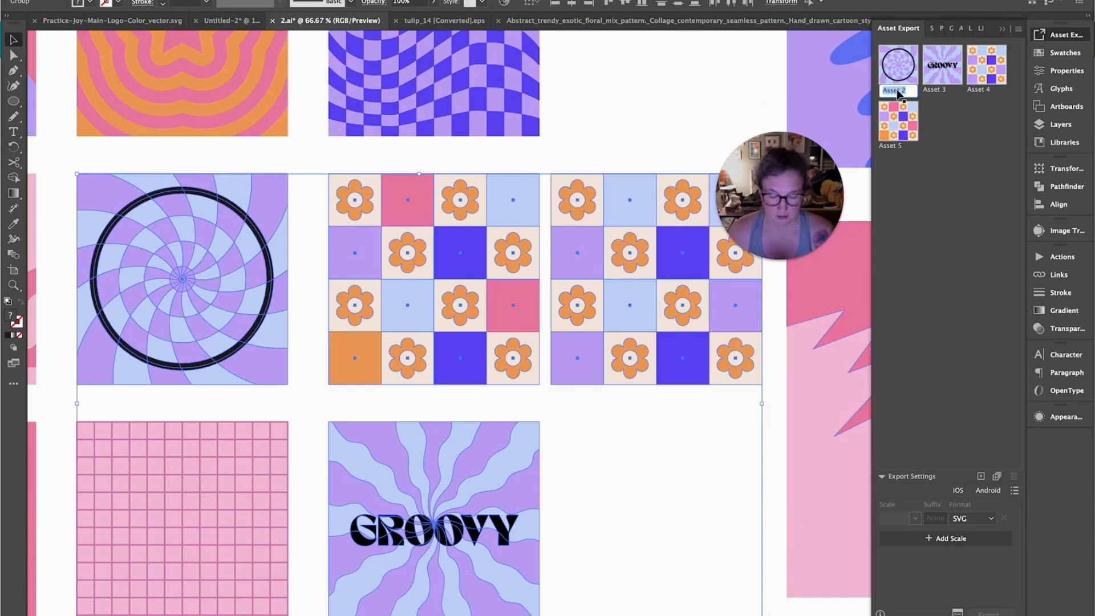
text(ONE)
double_click(930, 90)
text(GROOVY)
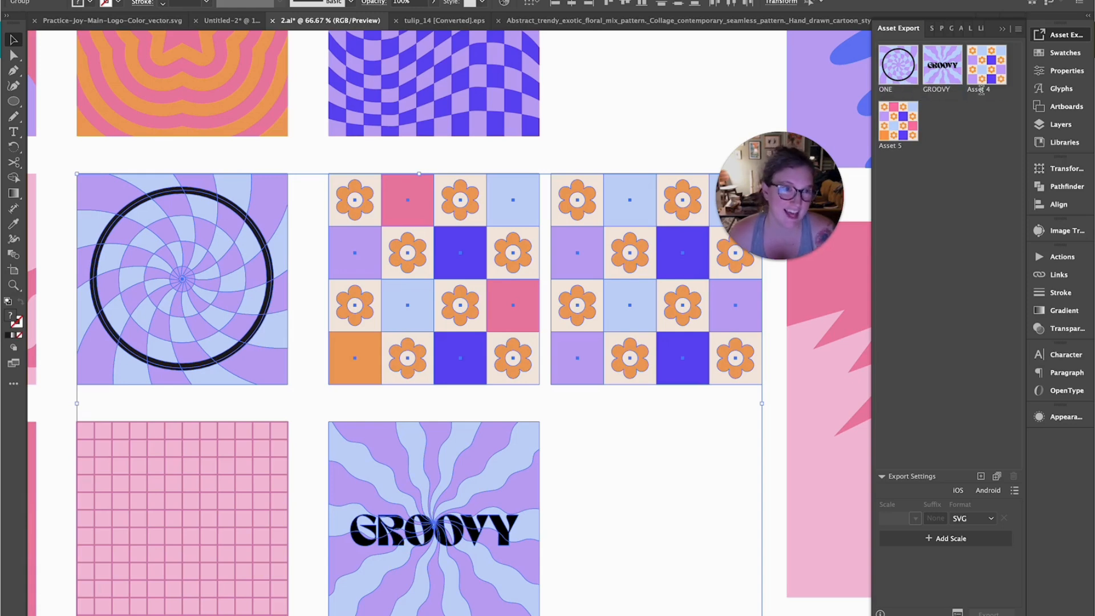
double_click(973, 90)
text(FLVE)
double_click(890, 146)
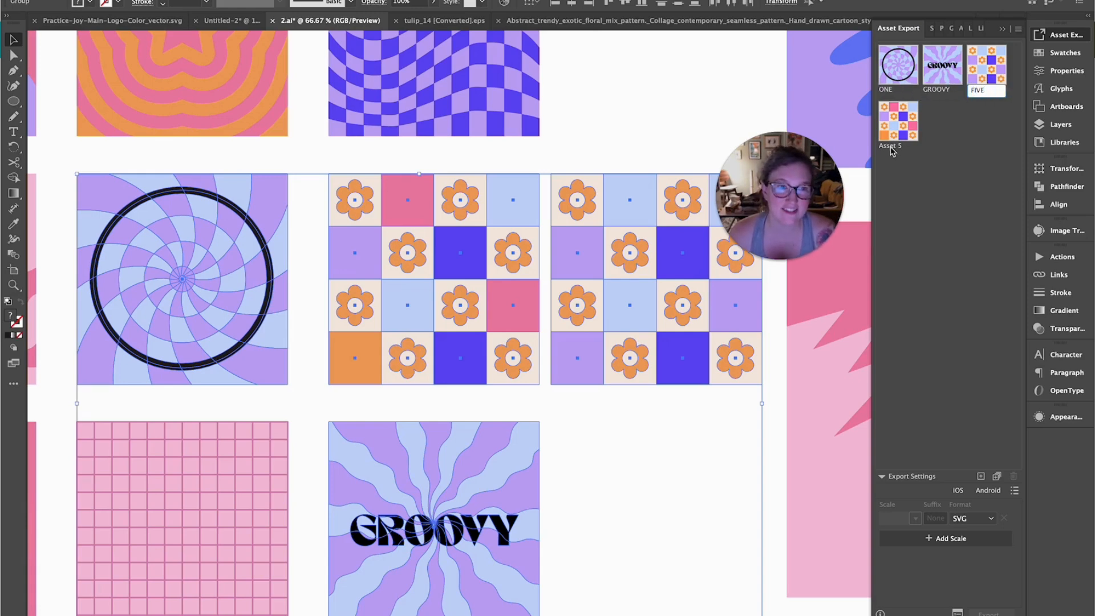
text(SIX)
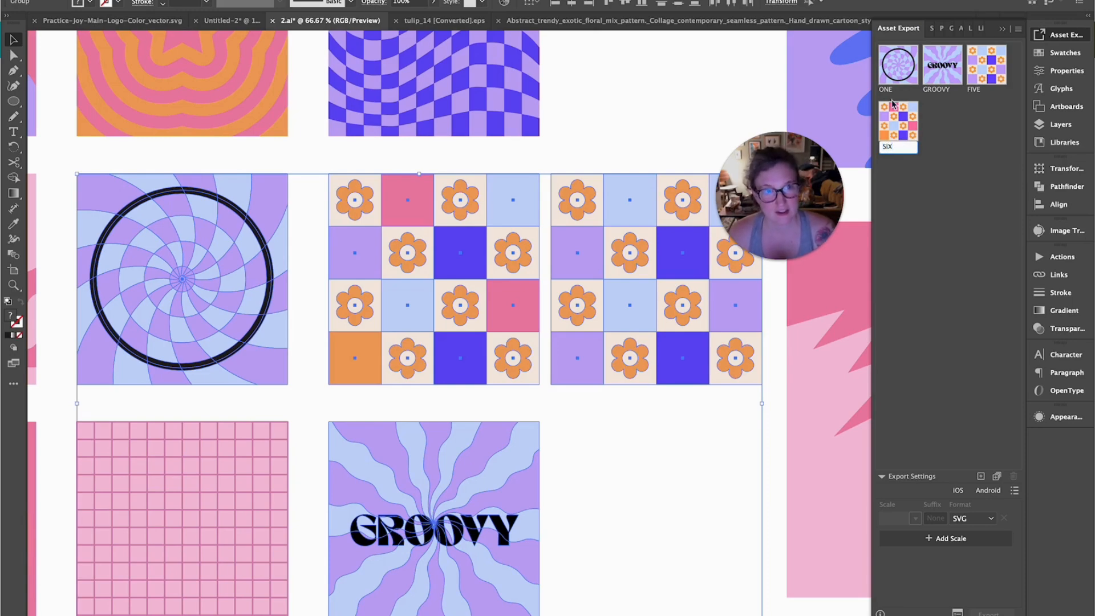
Rename the swirl tile's export asset as CIRCLE
double_click(886, 89)
text(CIR)
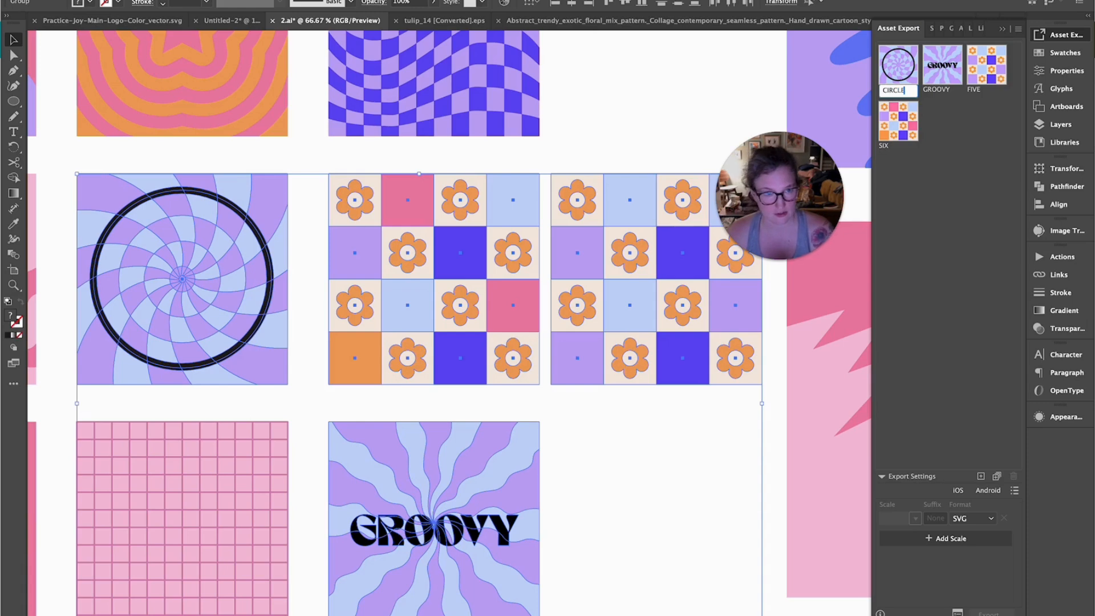
text(CLE)
key(Return)
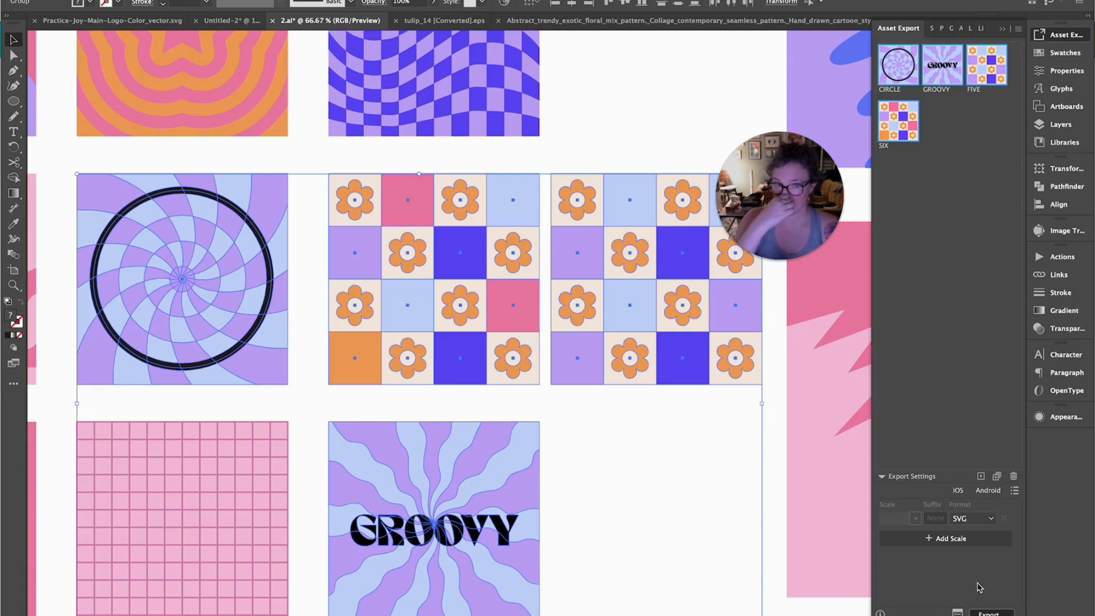
Export the assets as SVG into a new Desktop folder named testingforvideoplzliekthis
click(988, 613)
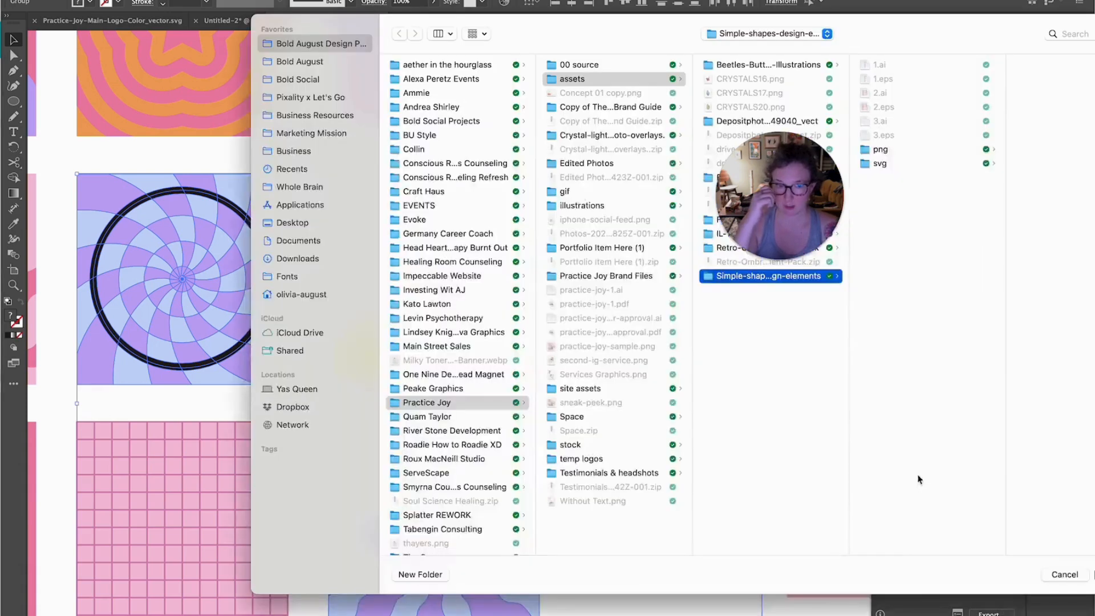
click(269, 227)
click(435, 569)
text(testingforvideoplzliekthis)
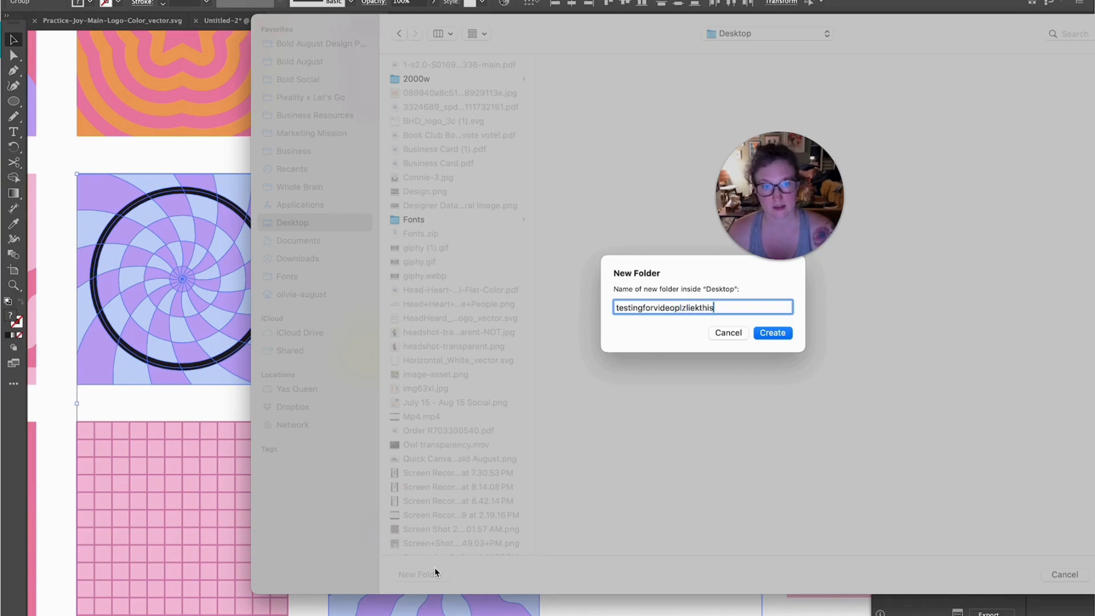
key(Return)
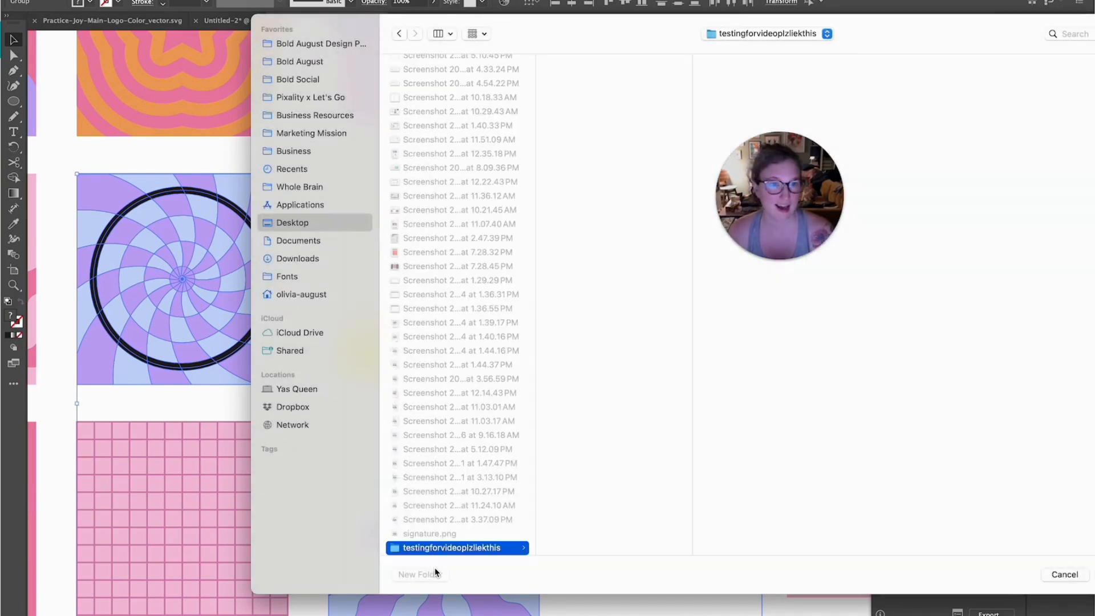
key(Return)
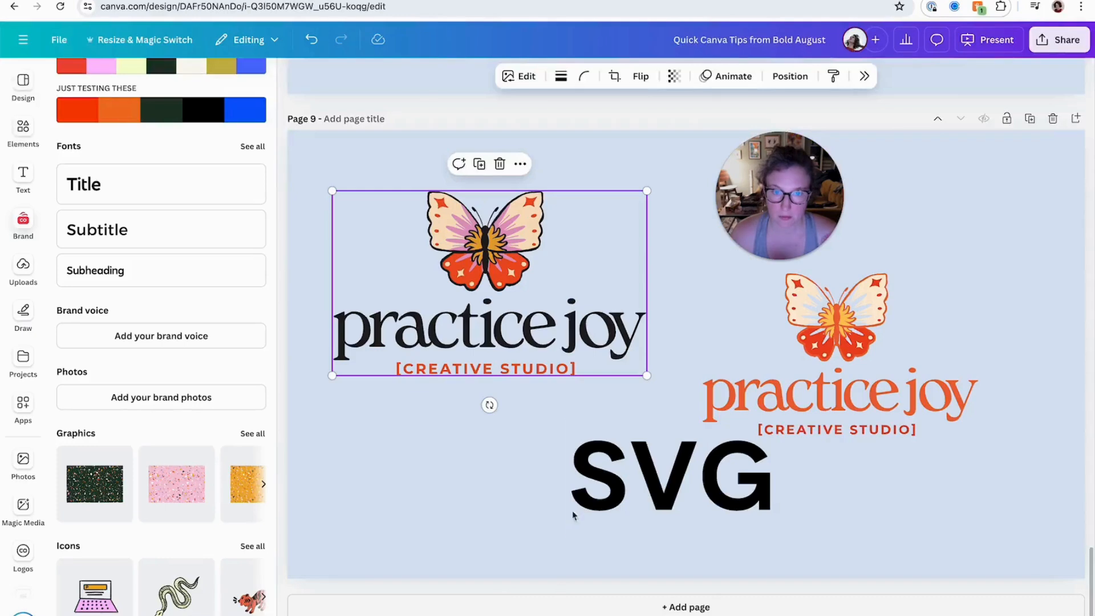
Switch to Canva, add a blank page after page 9 and open the uploaded images
click(467, 493)
key(ctrl+Return)
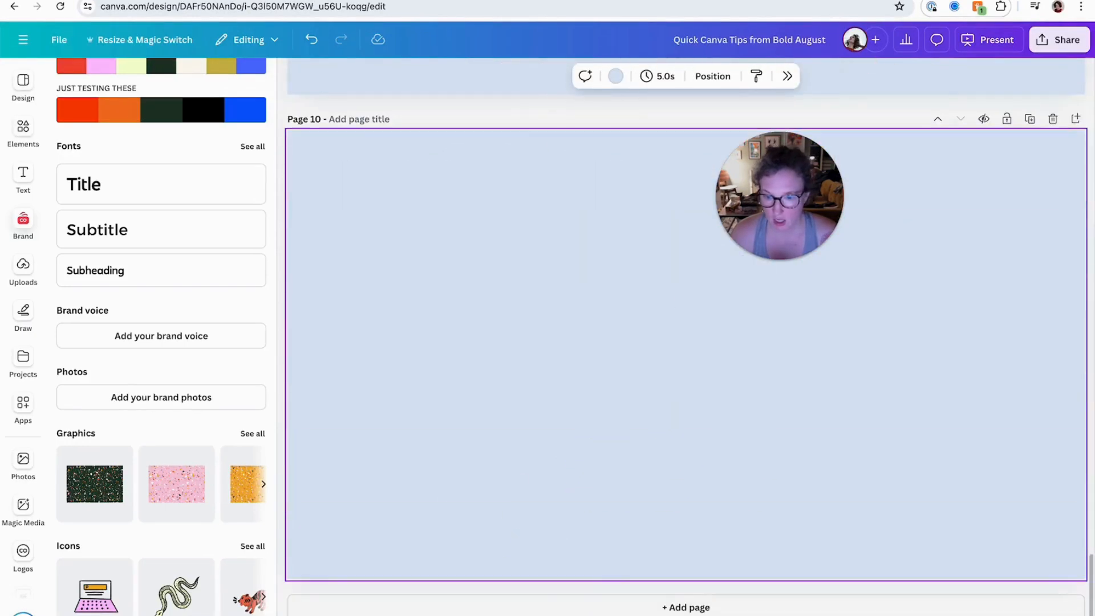
click(17, 275)
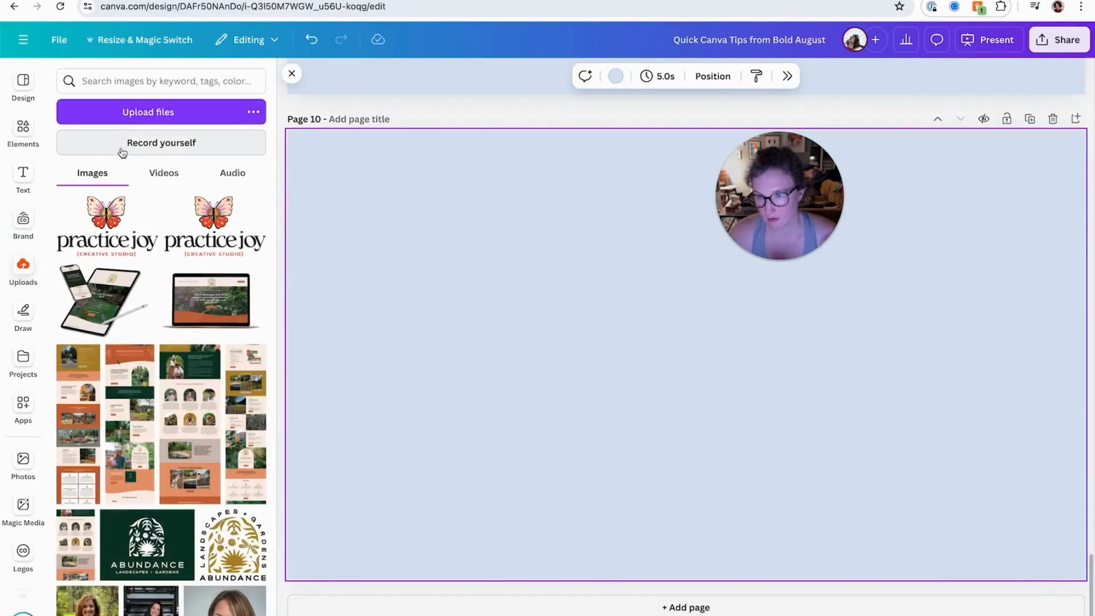
Upload CIRCLE.svg, FIVE.svg, GROOVY.svg and SIX.svg from the testingforvideoplzliekthis folder
click(147, 118)
click(626, 39)
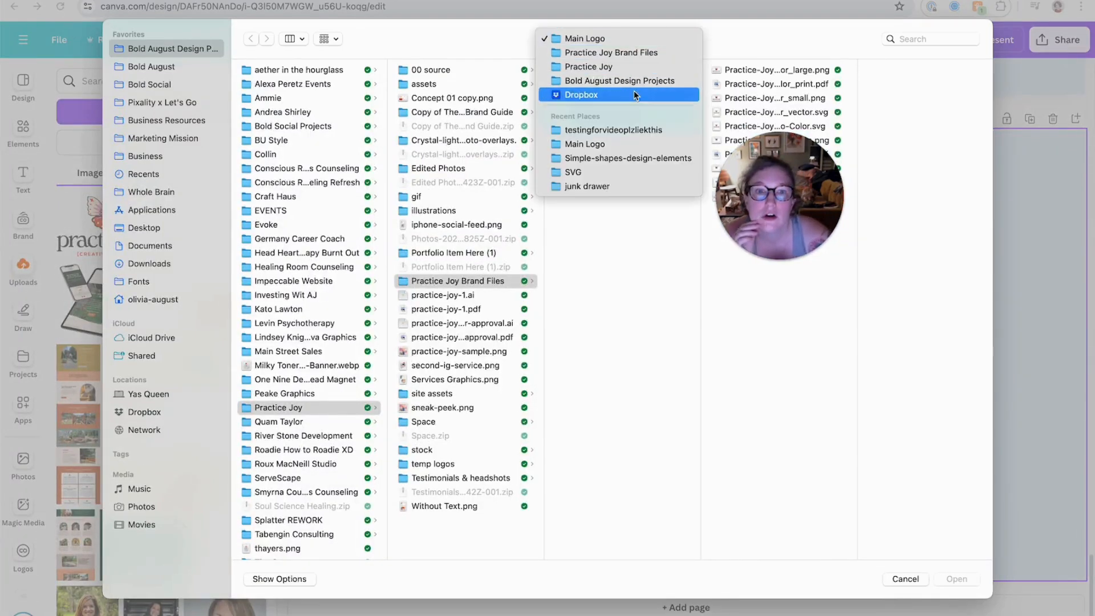
click(632, 130)
click(523, 97)
key(super+a)
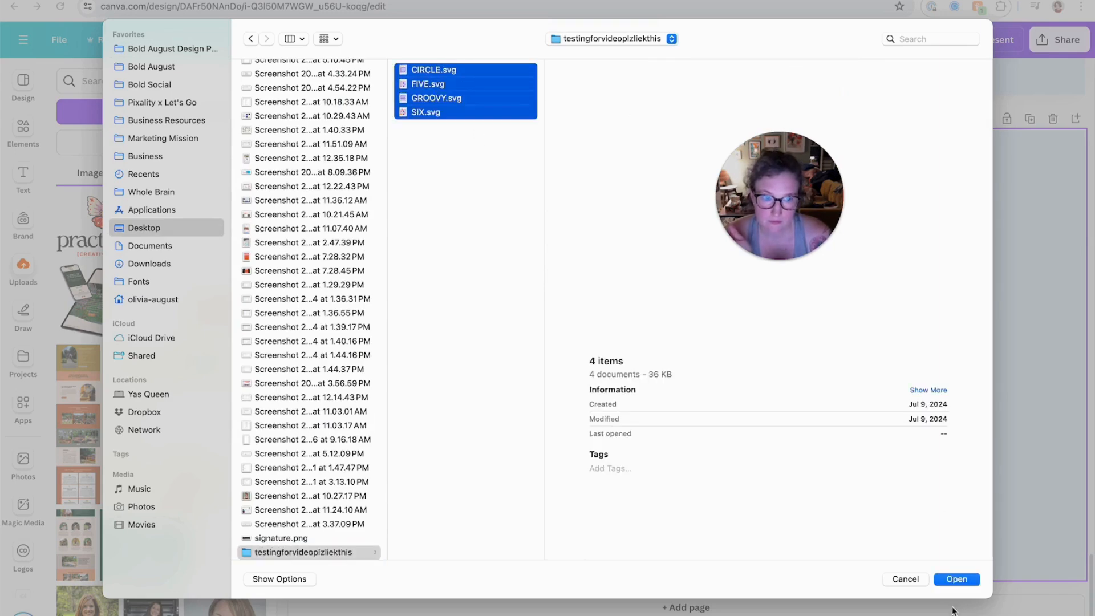
click(956, 579)
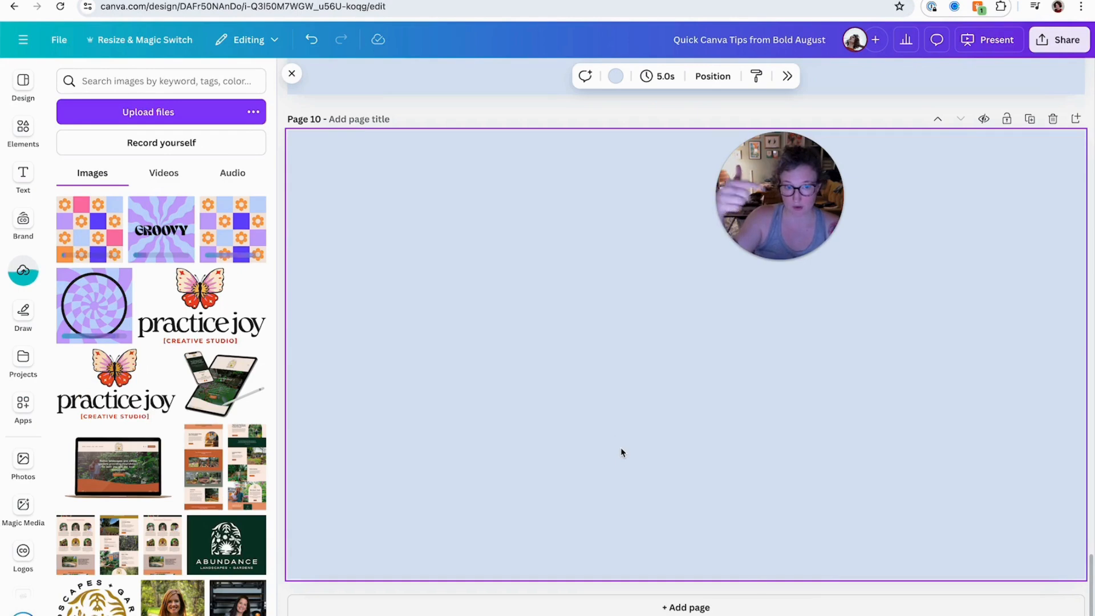
Add a text box reading plz refresh to the blank page
text(text)
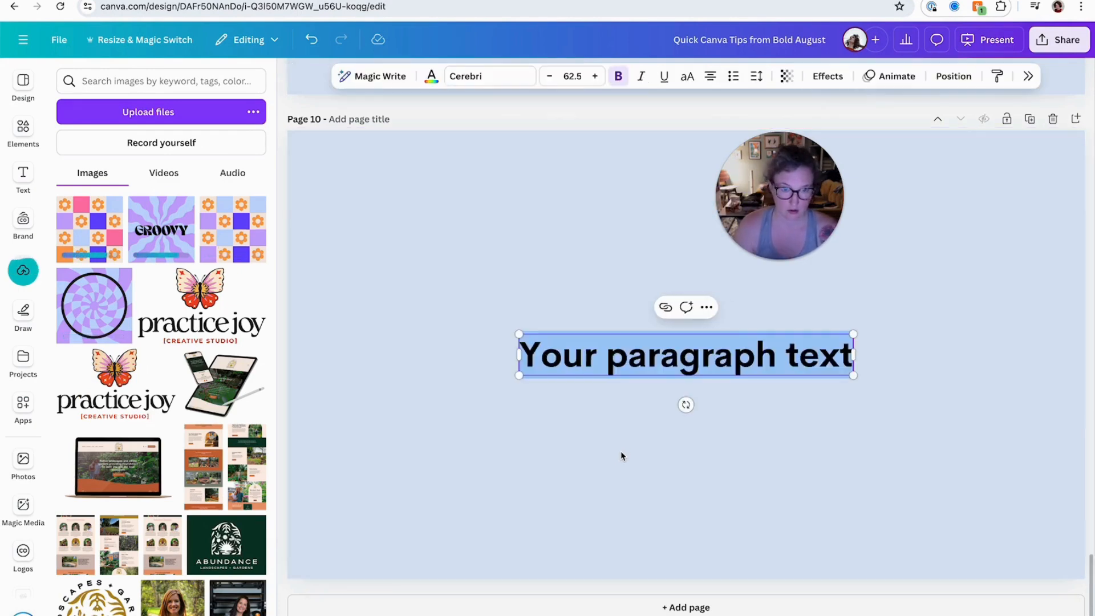
text(plz refresh)
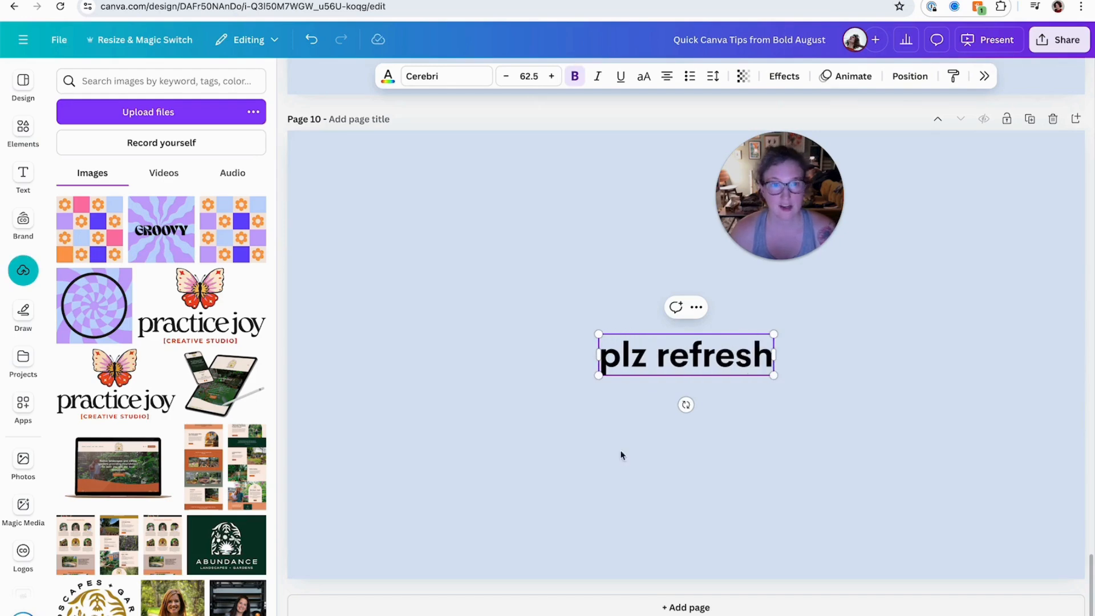
click(782, 470)
Place the original checkerboard tile and the recolored checkerboard tile side by side in the page's upper area
click(84, 253)
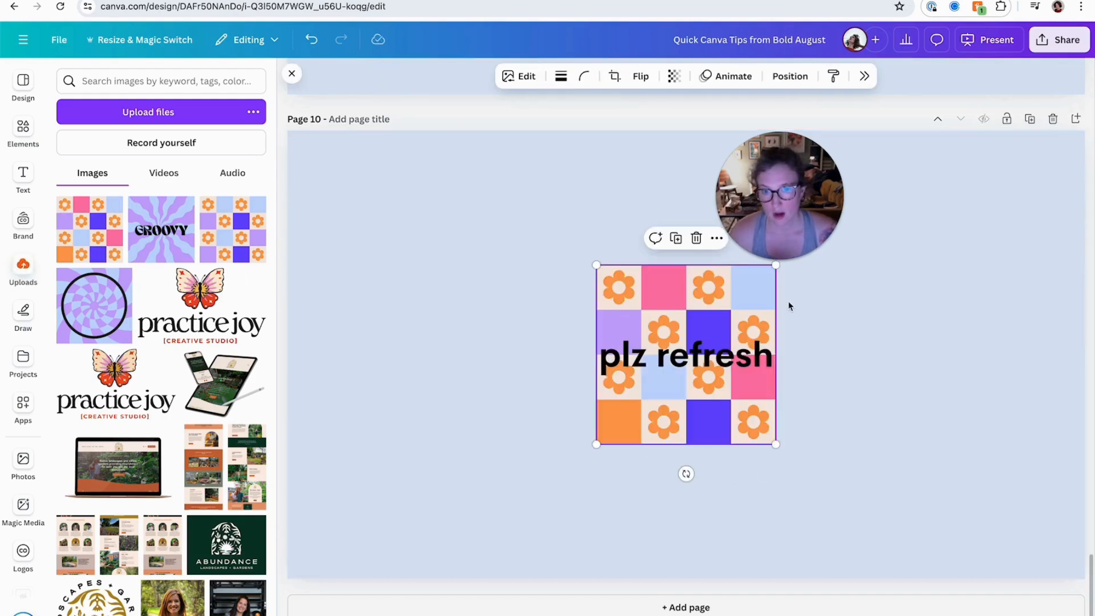
drag(753, 303, 484, 227)
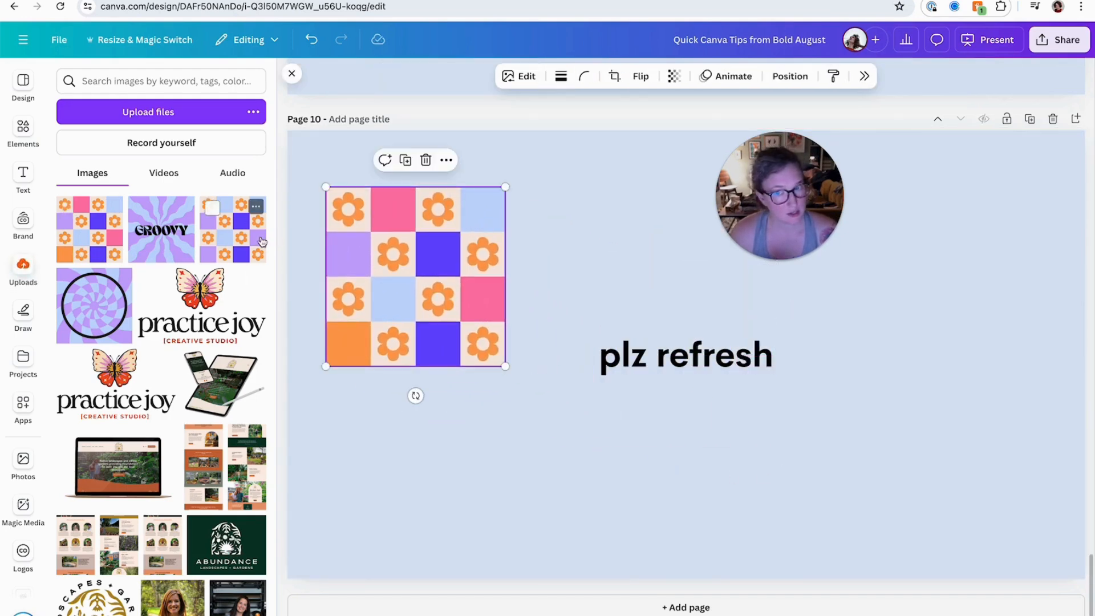
click(261, 240)
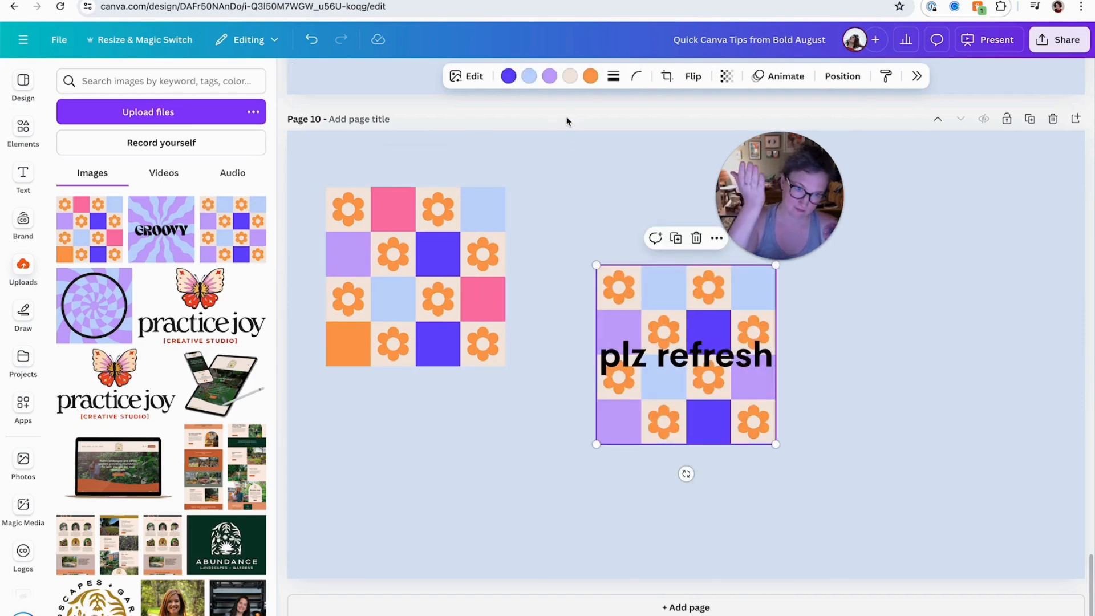
drag(715, 292, 643, 214)
Delete the plz refresh text and place the GROOVY and circle artworks side by side beneath the checkerboard tiles
drag(758, 356, 581, 467)
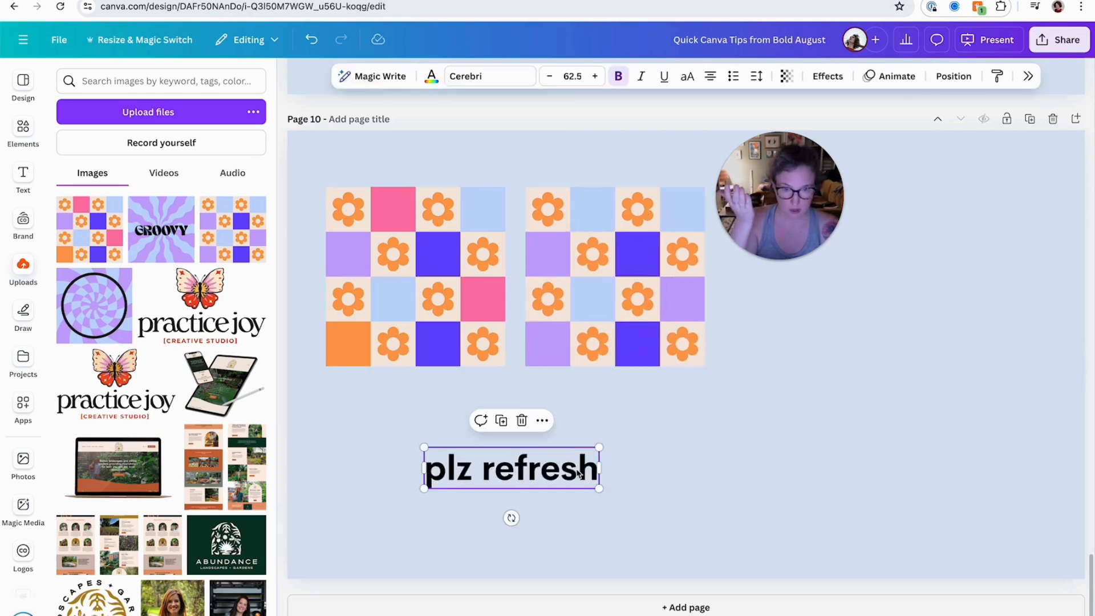
key(Delete)
click(185, 206)
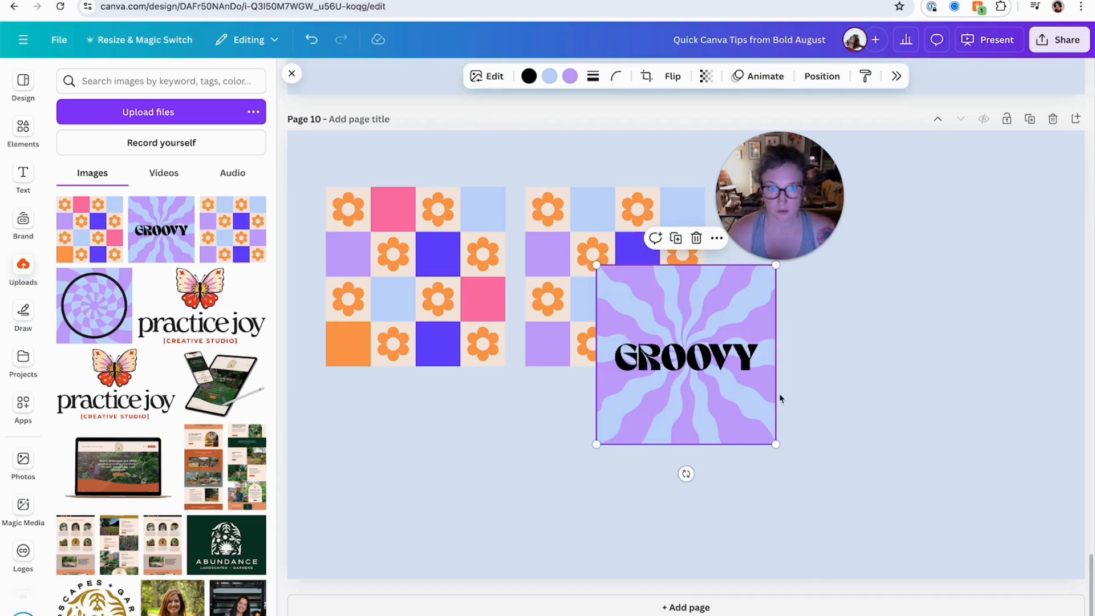
drag(743, 382, 470, 494)
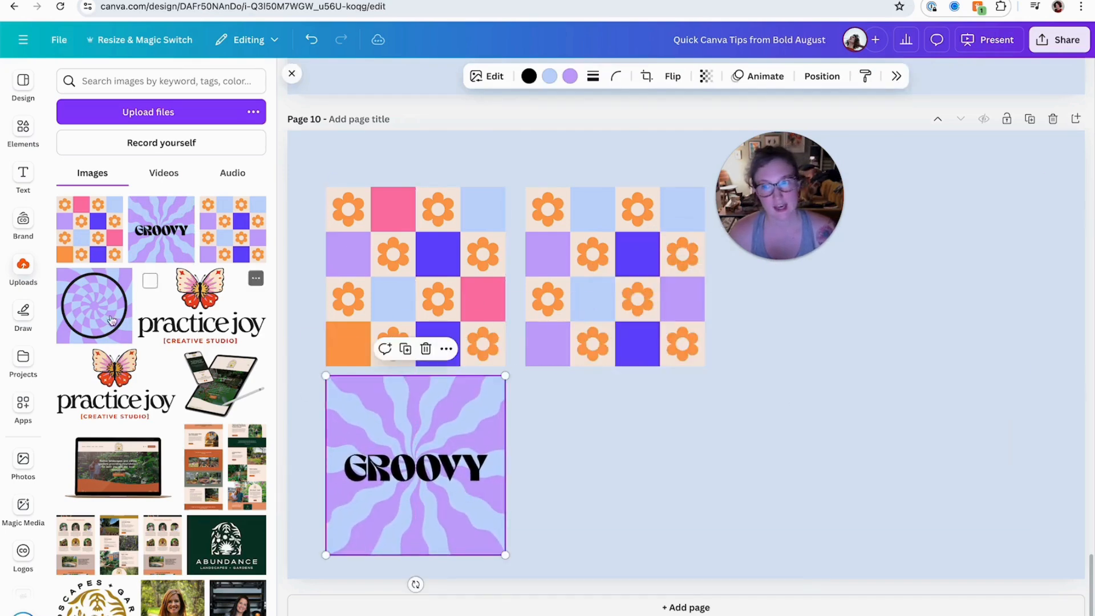
click(94, 306)
drag(688, 399, 611, 509)
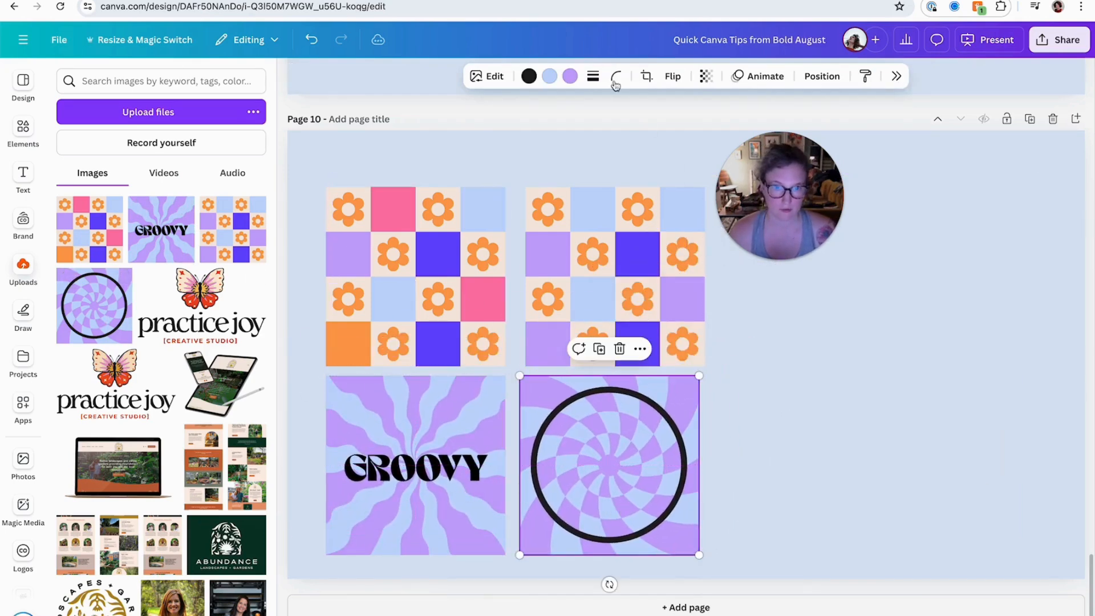
Recolor the circle artwork with a white ring, golden yellow in place of light blue and orange-red in place of purple
click(529, 76)
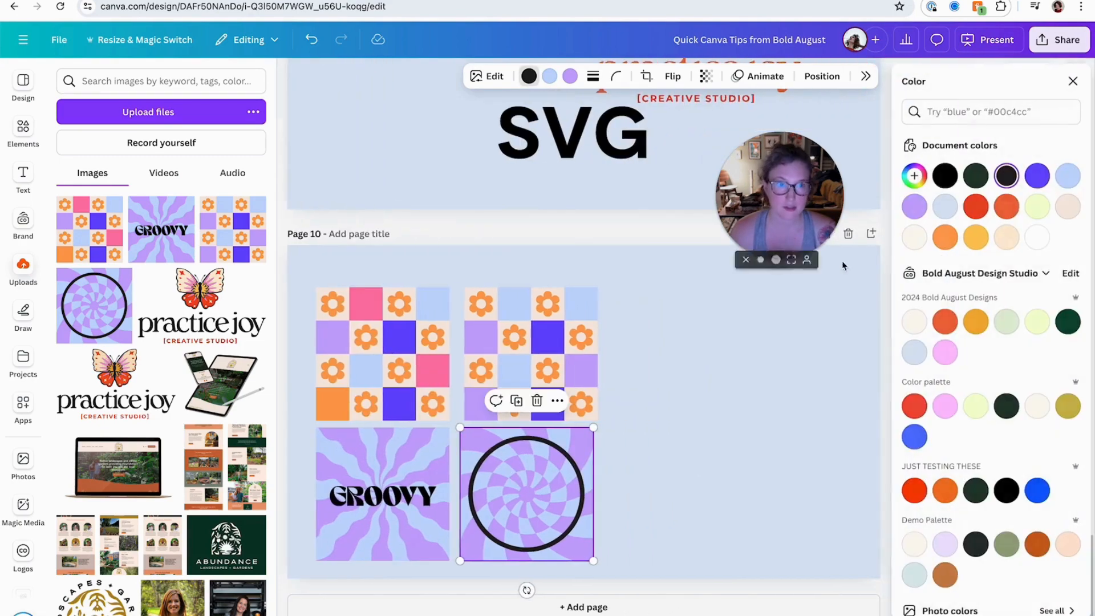
click(1036, 236)
click(549, 77)
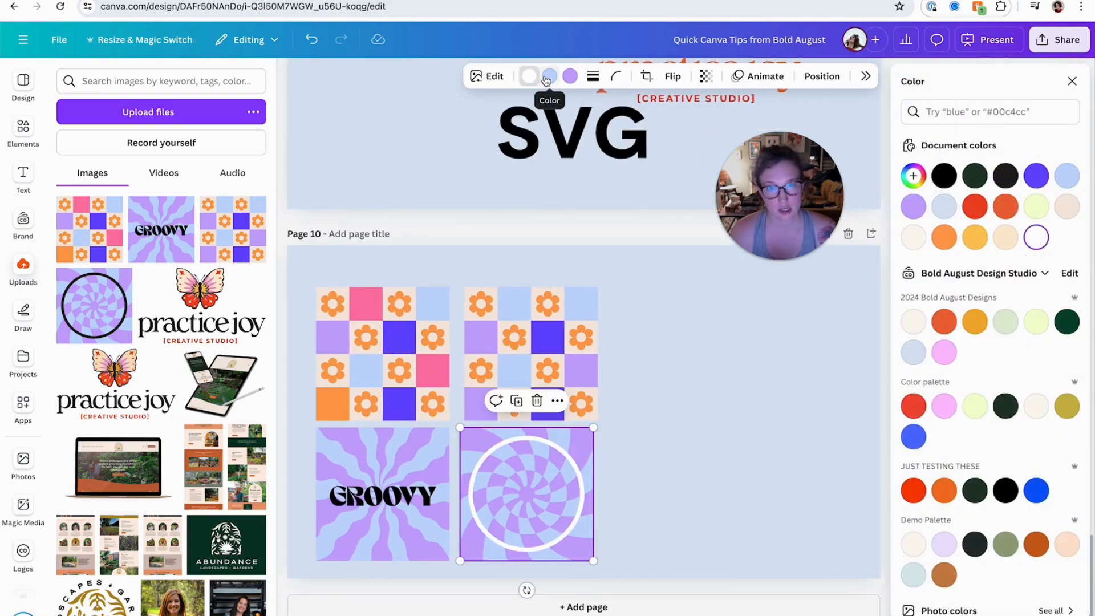
click(974, 321)
click(570, 77)
click(944, 322)
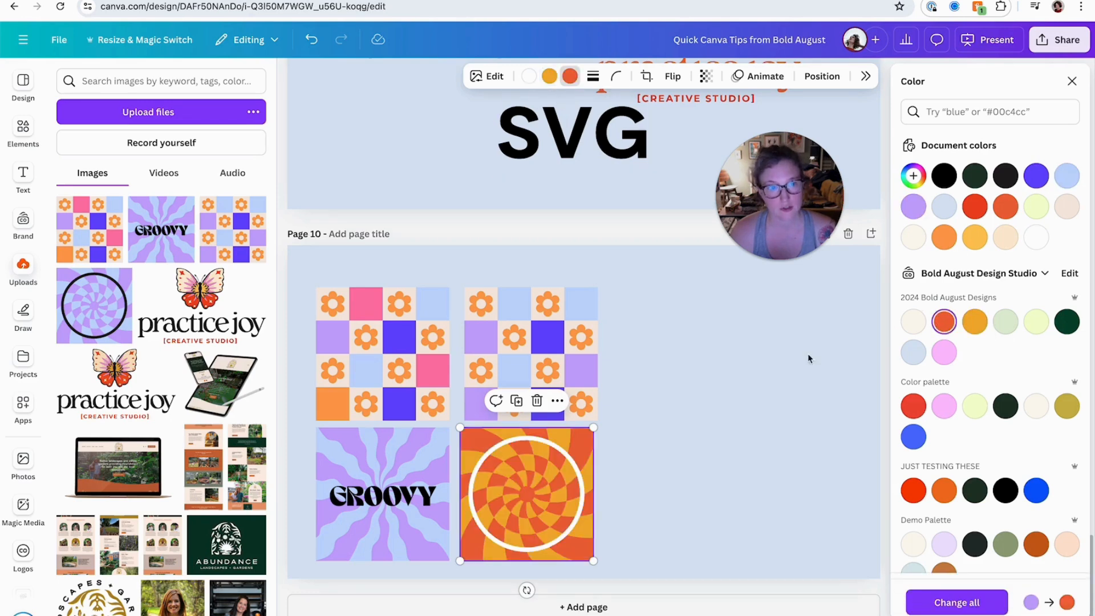
Recolor the GROOVY artwork with orange-red lettering and golden yellow in place of the light blue rays
click(394, 525)
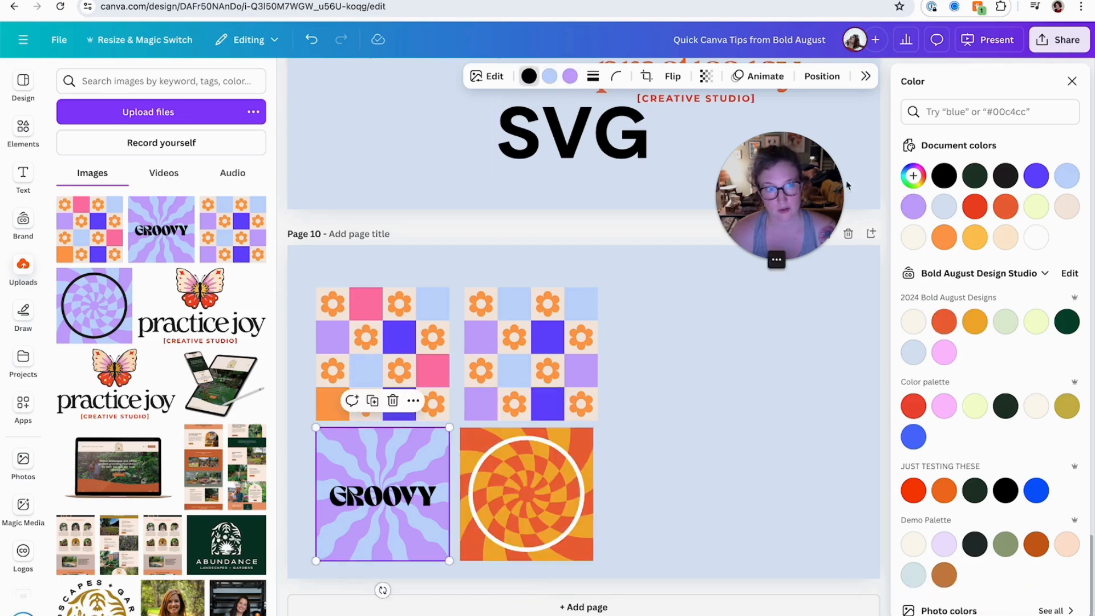
click(947, 323)
click(549, 76)
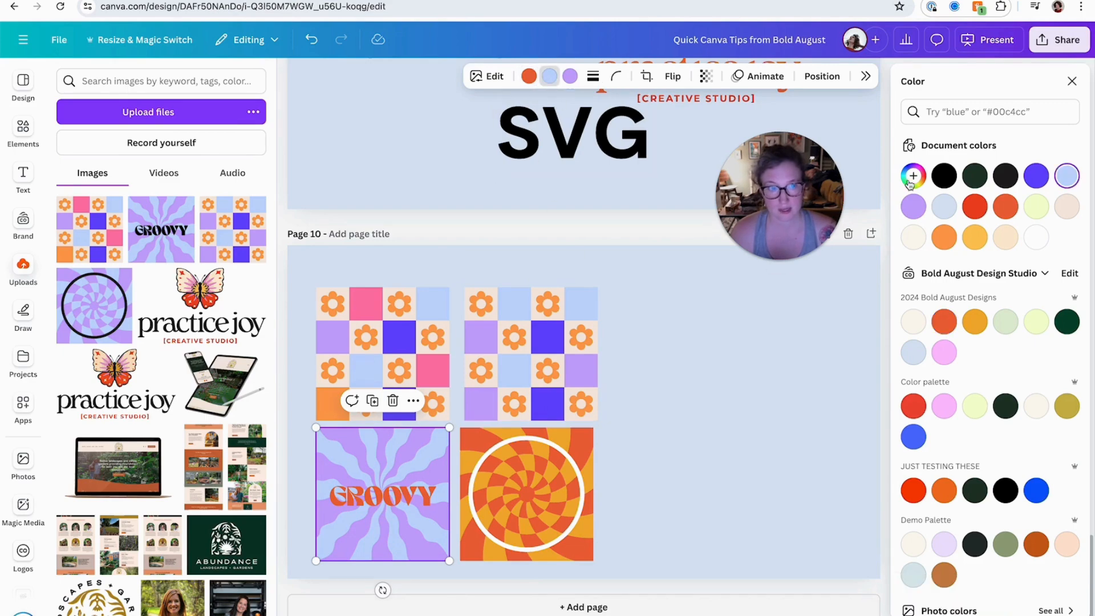
click(974, 322)
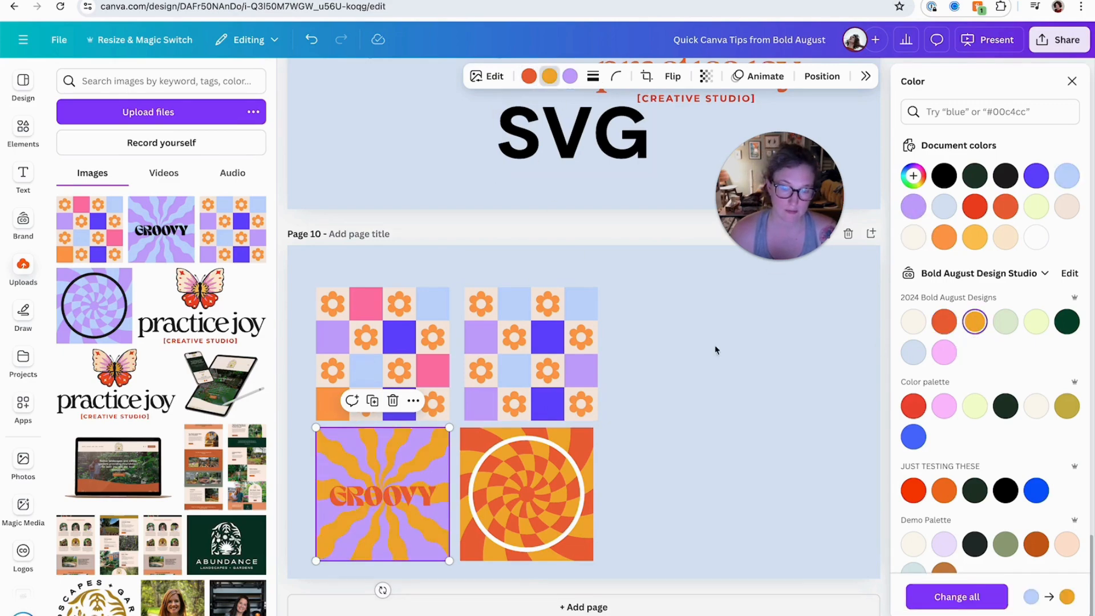
Remove the original checkerboard with pink squares and recolor the other one's dark purple squares orange-red and light purple squares black
click(414, 349)
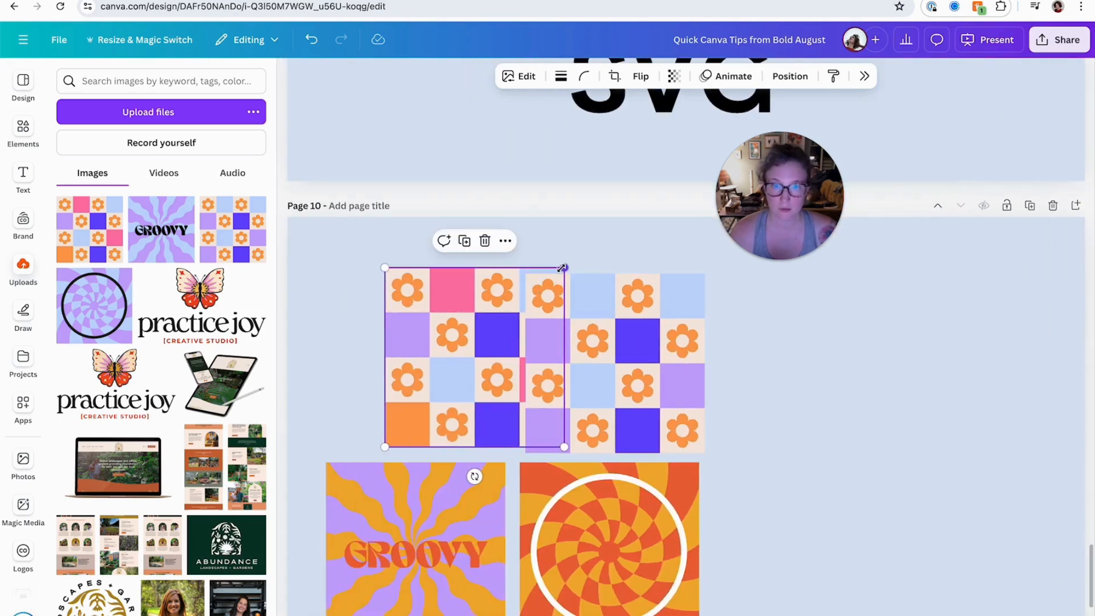
drag(563, 268, 525, 298)
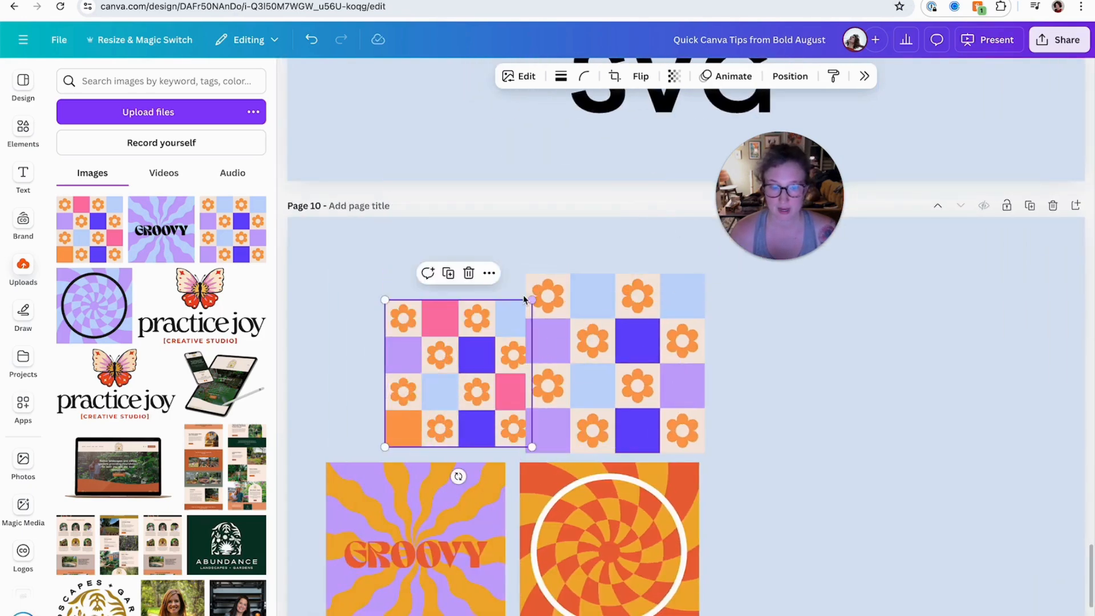
click(646, 373)
click(508, 76)
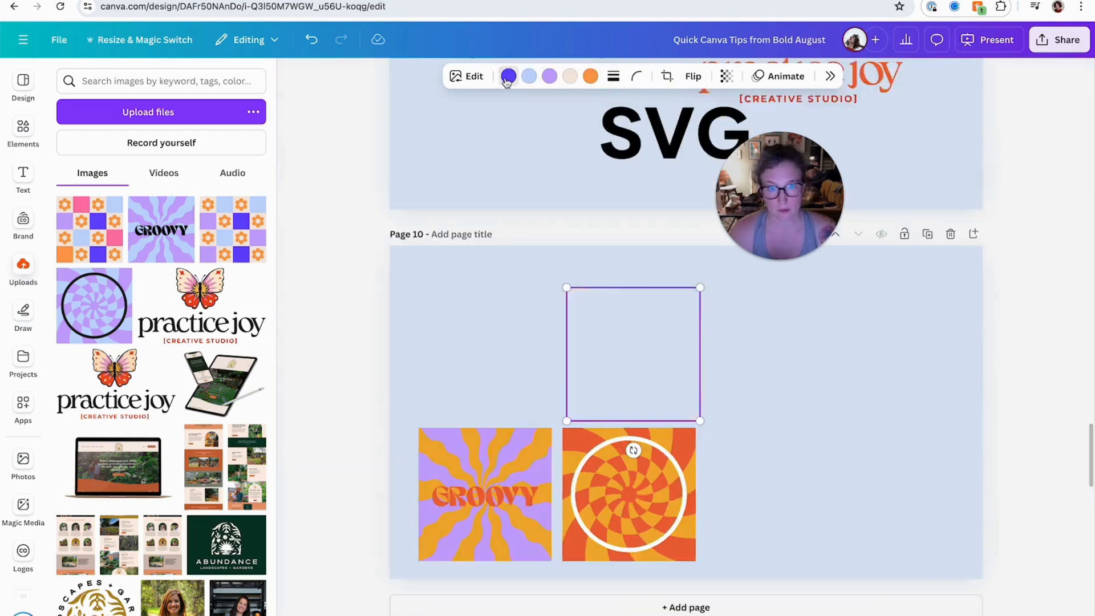
click(943, 321)
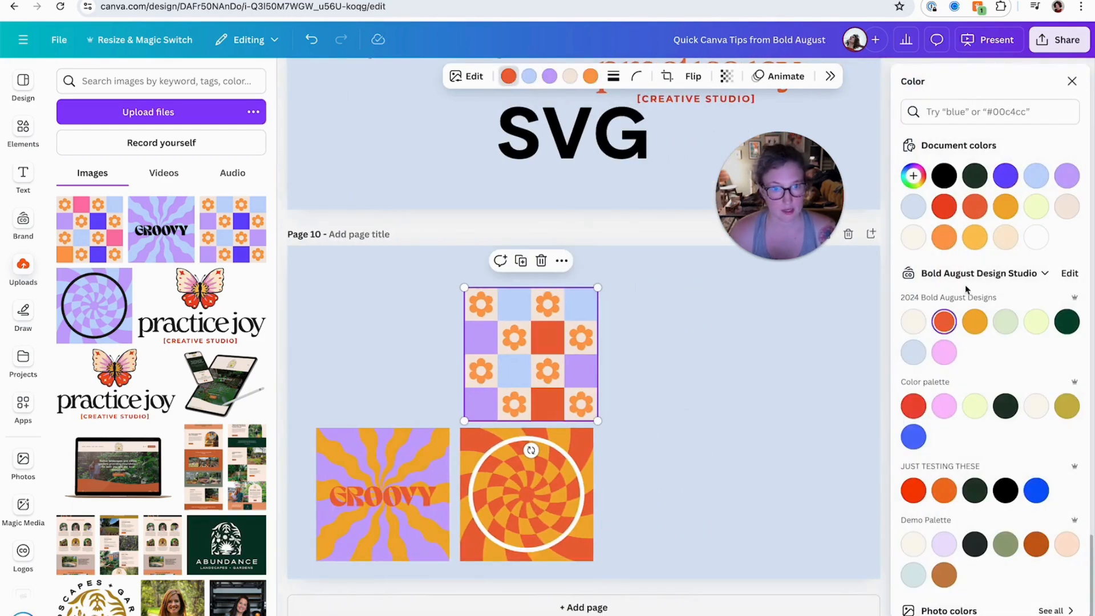
click(549, 77)
click(946, 177)
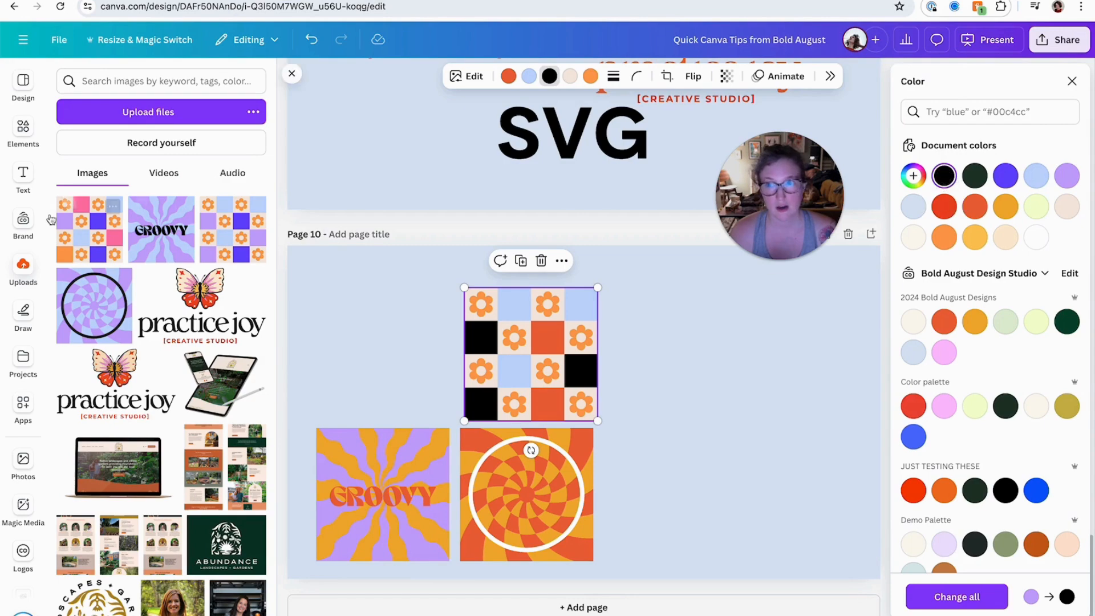
click(798, 481)
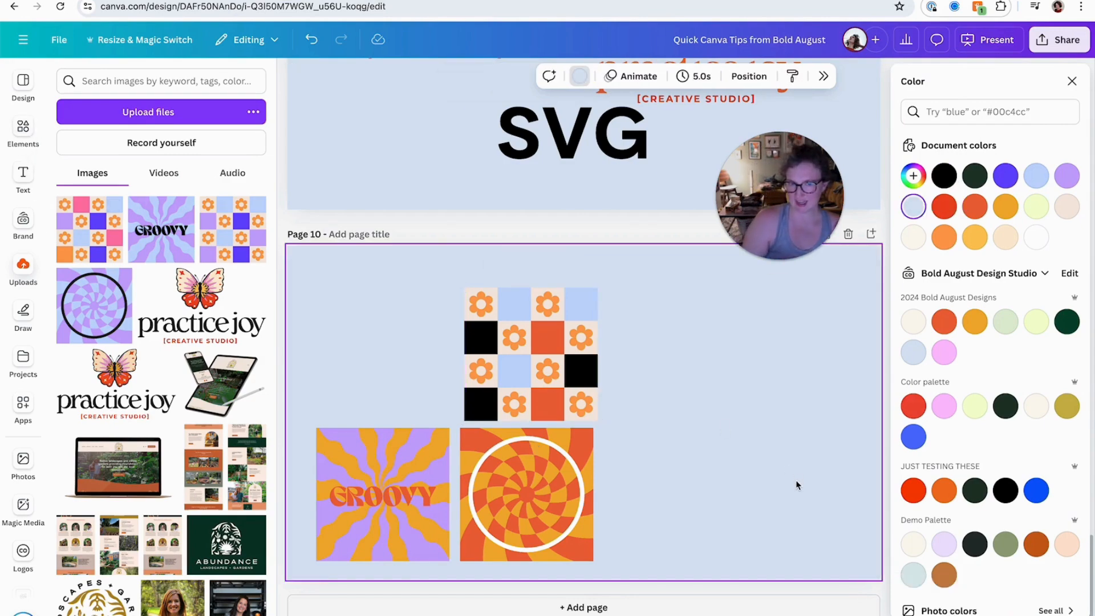
Line up the checkerboard beside the circle artwork and move all three artworks together to the middle of page 10
drag(531, 353, 666, 495)
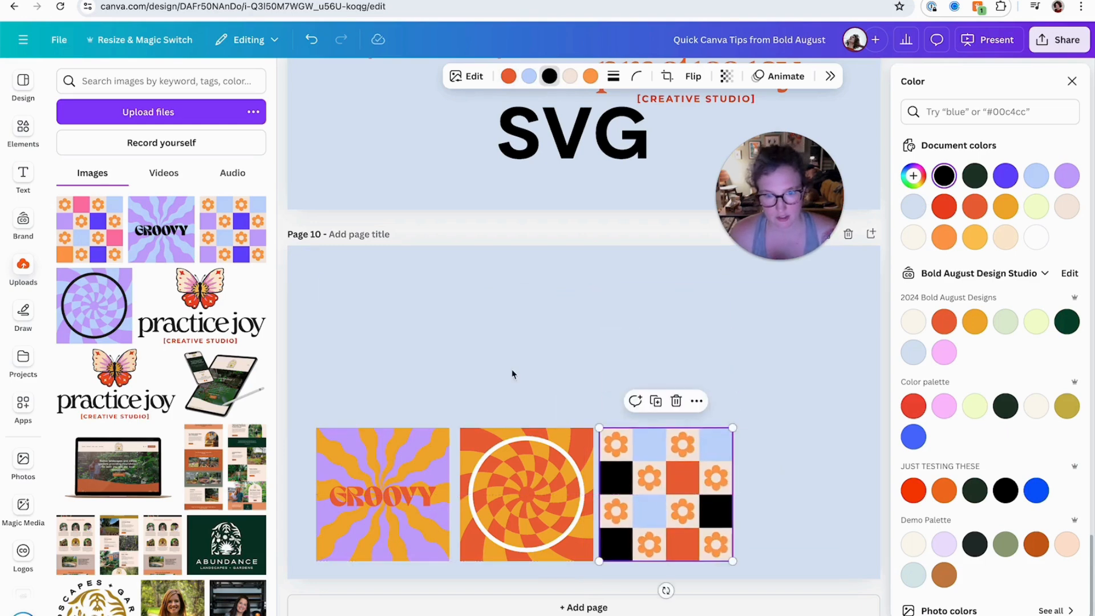
drag(376, 396, 704, 521)
drag(715, 519, 803, 412)
scroll(802, 412, down, 3)
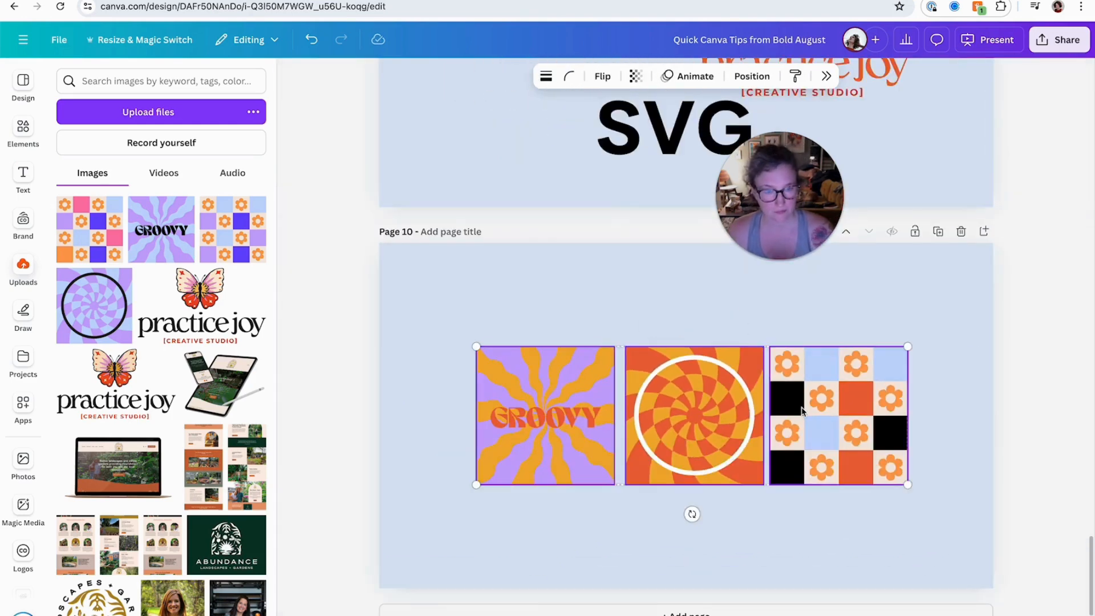
Switch to Canva's upload formats and requirements help page and review the SVG image requirements and the preparation checklist beneath them
scroll(804, 394, up, 4)
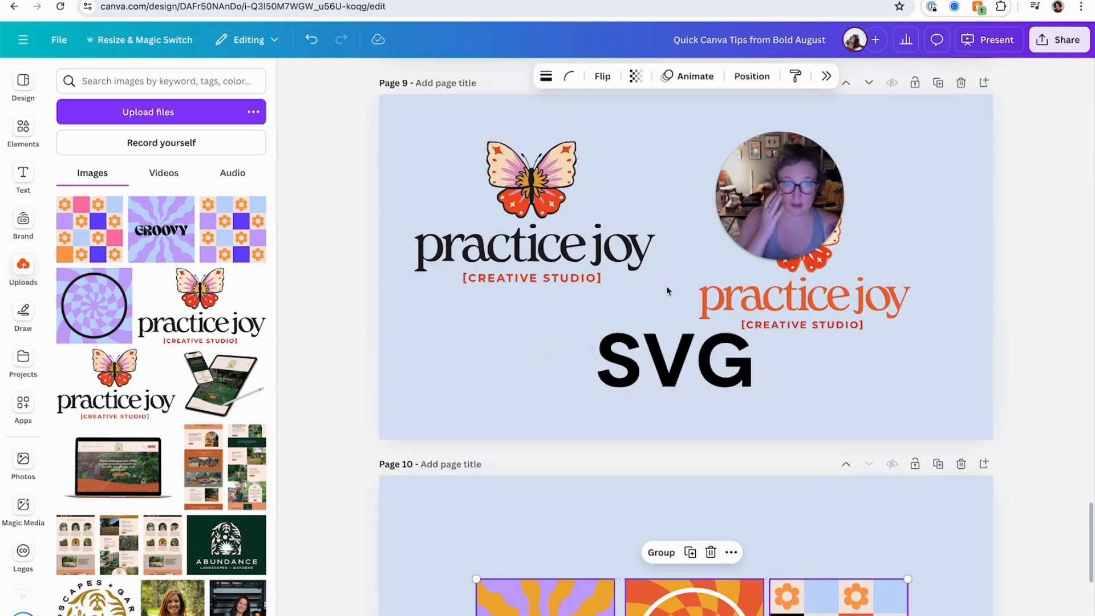
scroll(603, 342, up, 1)
scroll(604, 341, up, 1)
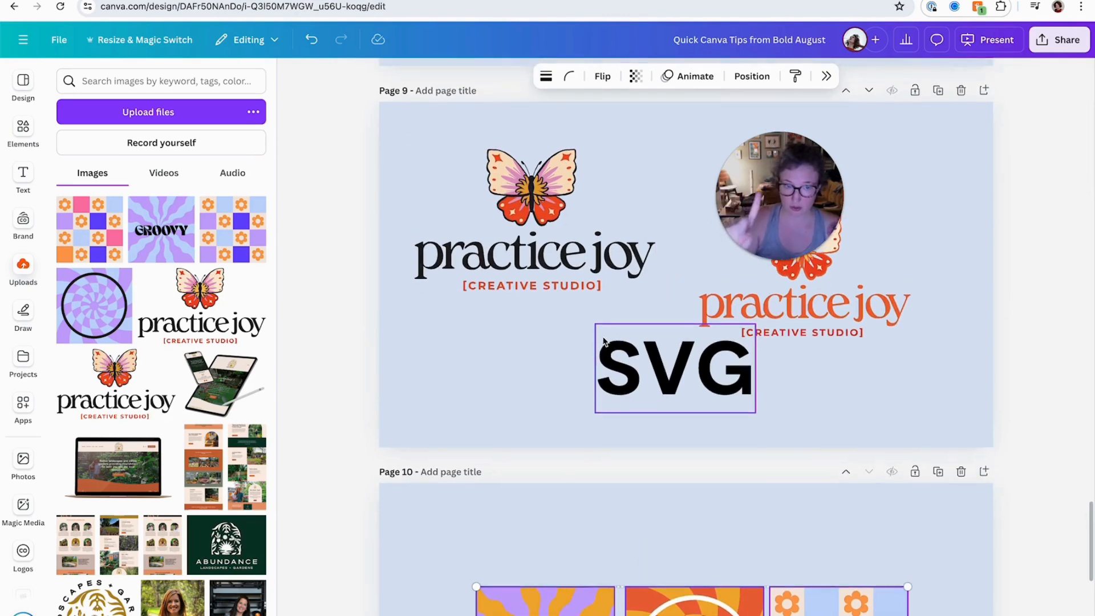
scroll(603, 341, up, 2)
click(394, 1)
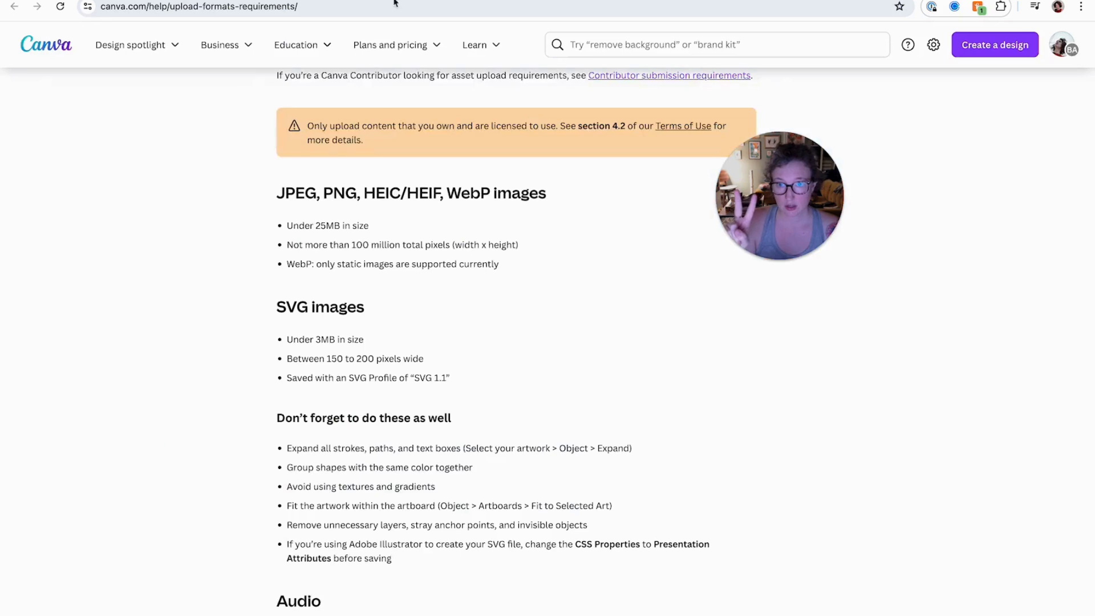
drag(242, 439, 455, 561)
click(457, 565)
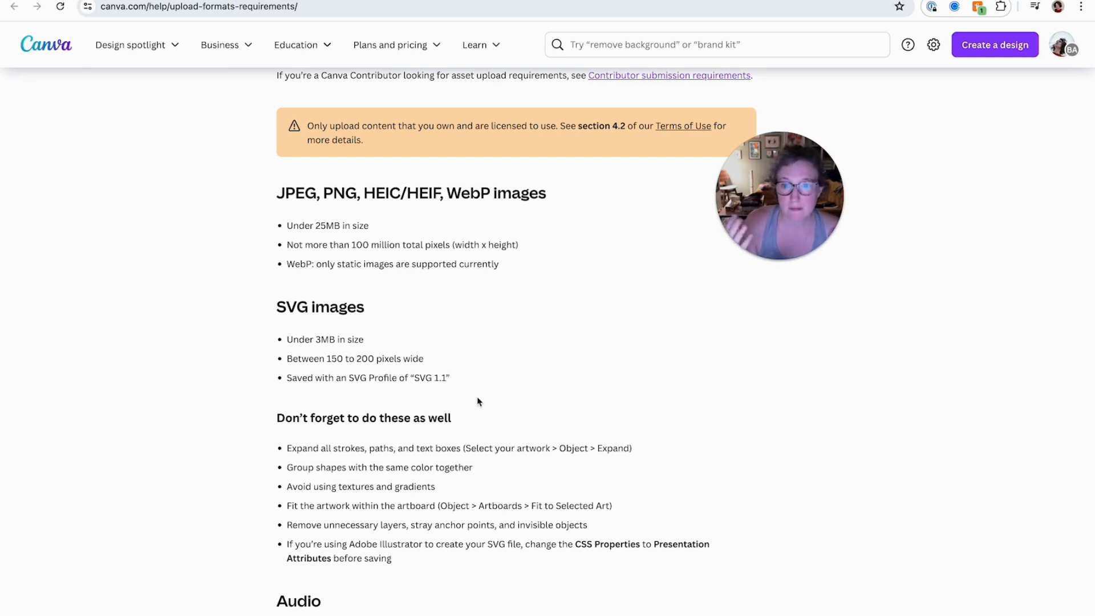
drag(456, 381, 291, 337)
click(301, 344)
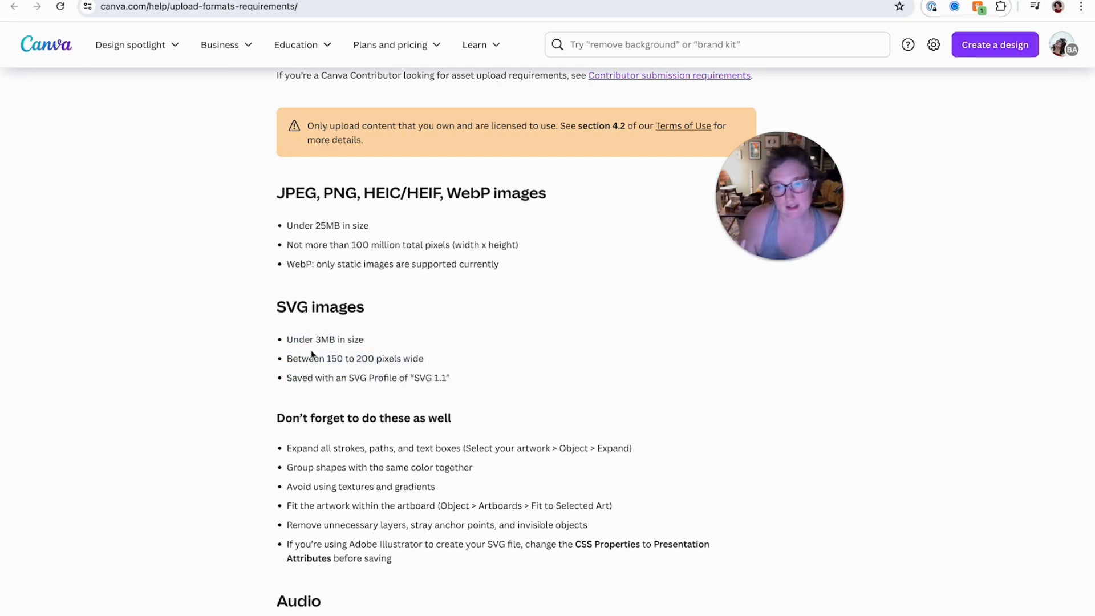
scroll(336, 353, down, 3)
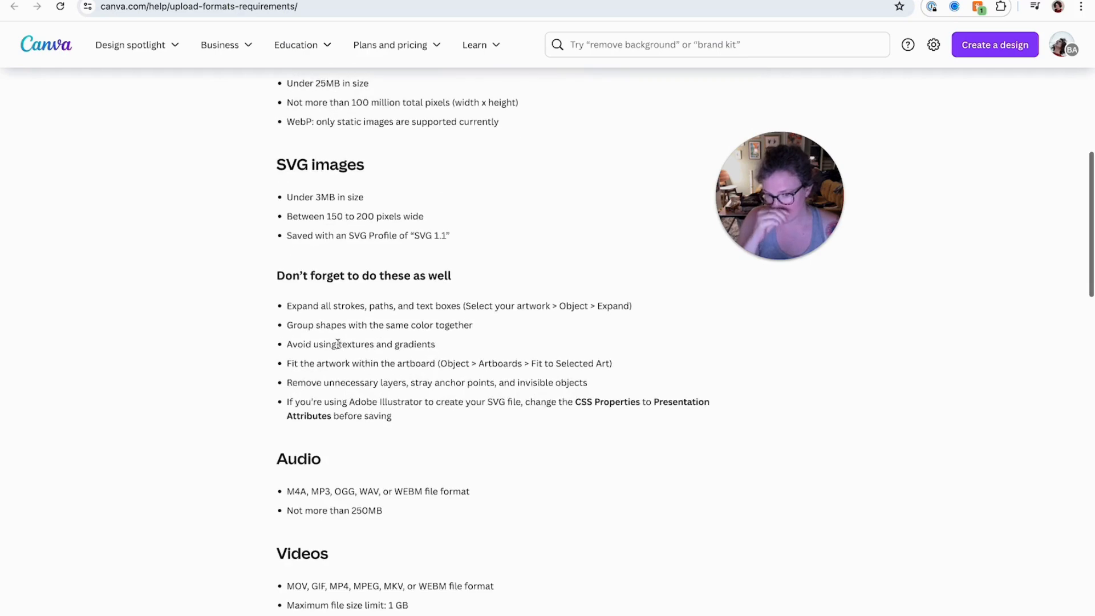
scroll(351, 358, up, 6)
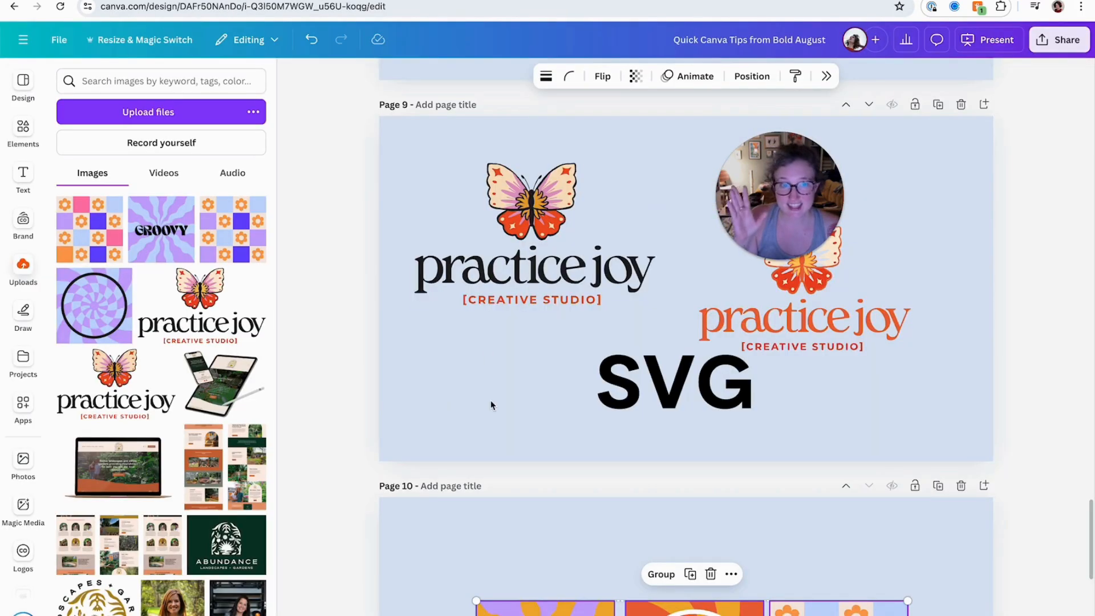
Return to the Canva design and move page 9's orange practice joy logo slightly up and toward the page's right edge
click(494, 403)
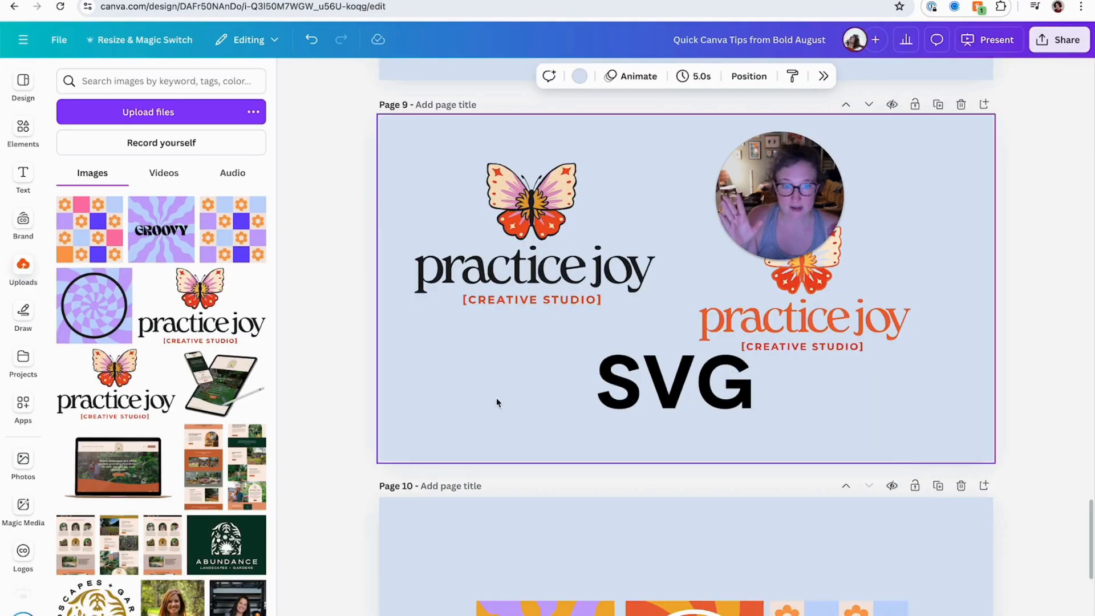
scroll(496, 401, up, 1)
drag(885, 358, 912, 344)
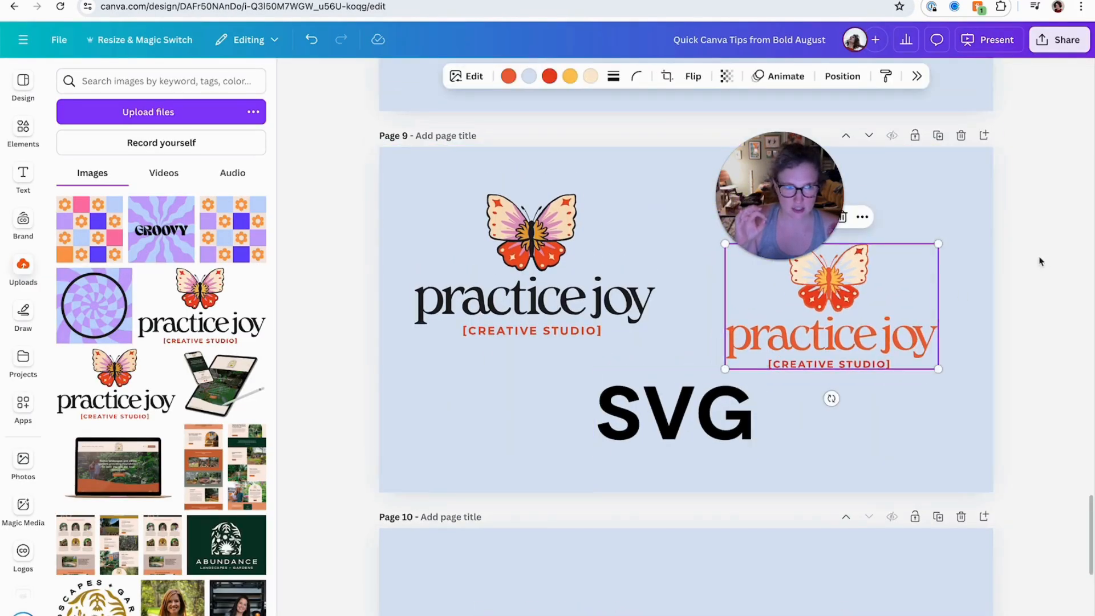
click(474, 455)
scroll(478, 452, up, 5)
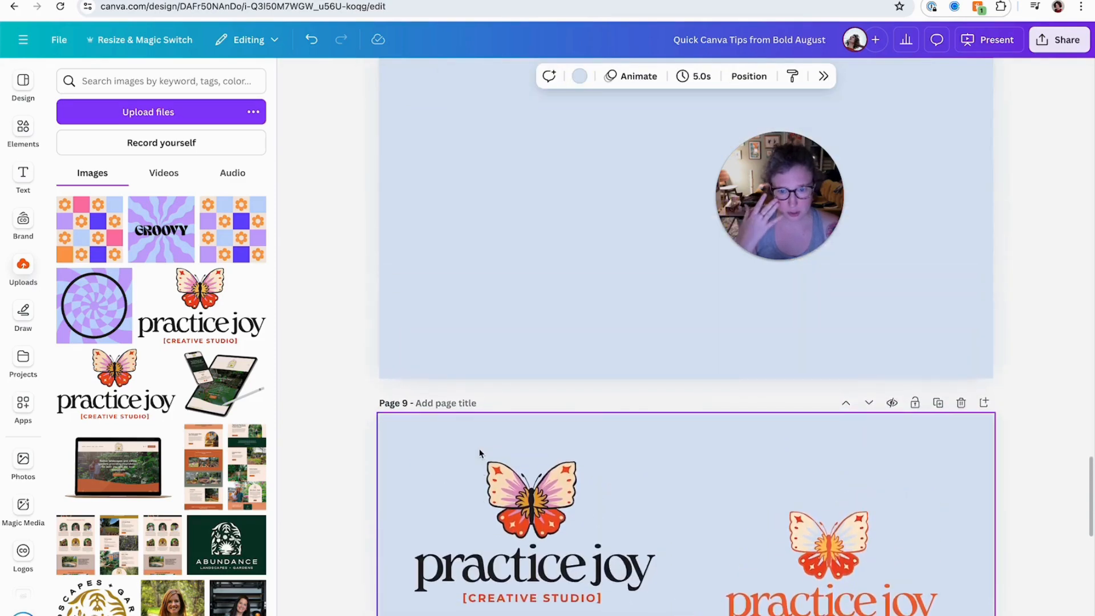
scroll(480, 452, down, 6)
scroll(479, 452, down, 4)
click(438, 460)
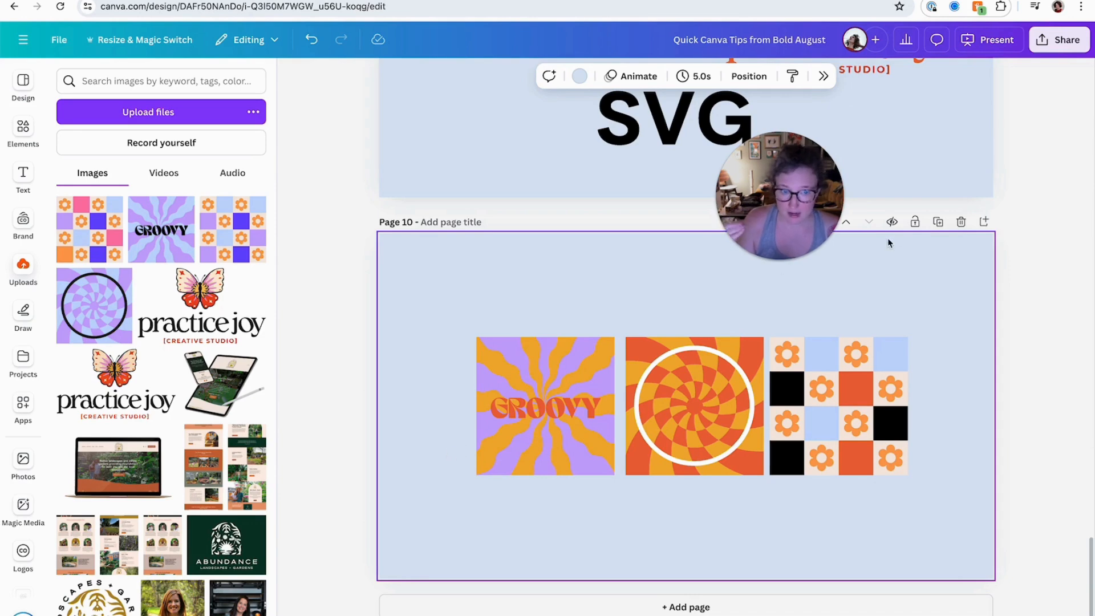
scroll(846, 275, up, 12)
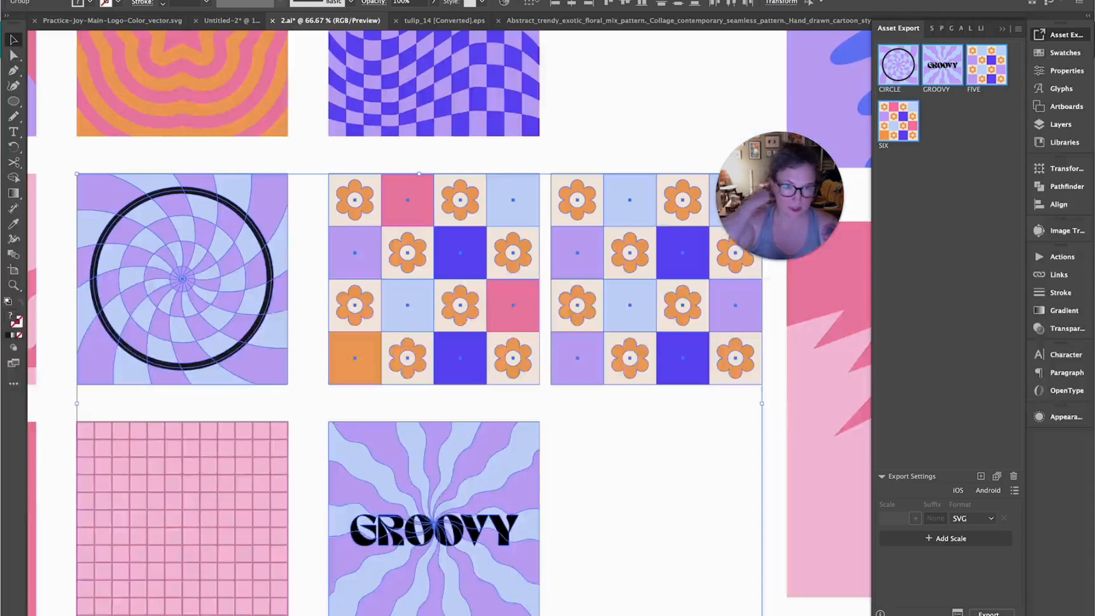
Switch to 2.ai in Illustrator and create two black circles about 174 px across, one below the other, outside the artboard's left edge
click(731, 565)
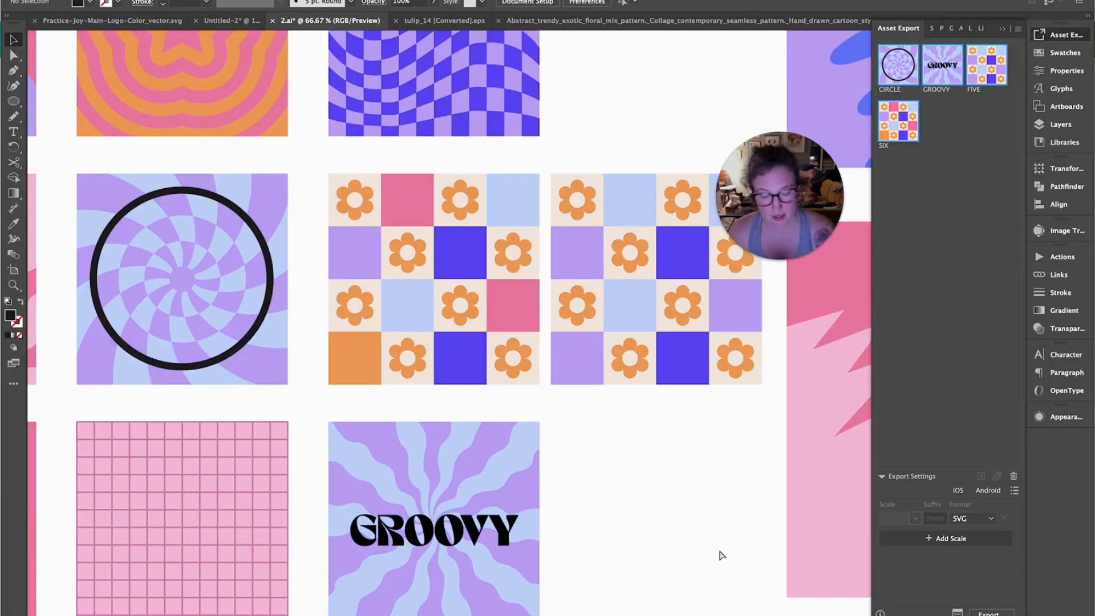
key(super+minus)
key(super+minus)
key(super+minus)
scroll(719, 549, up, 4)
scroll(719, 549, right, 4)
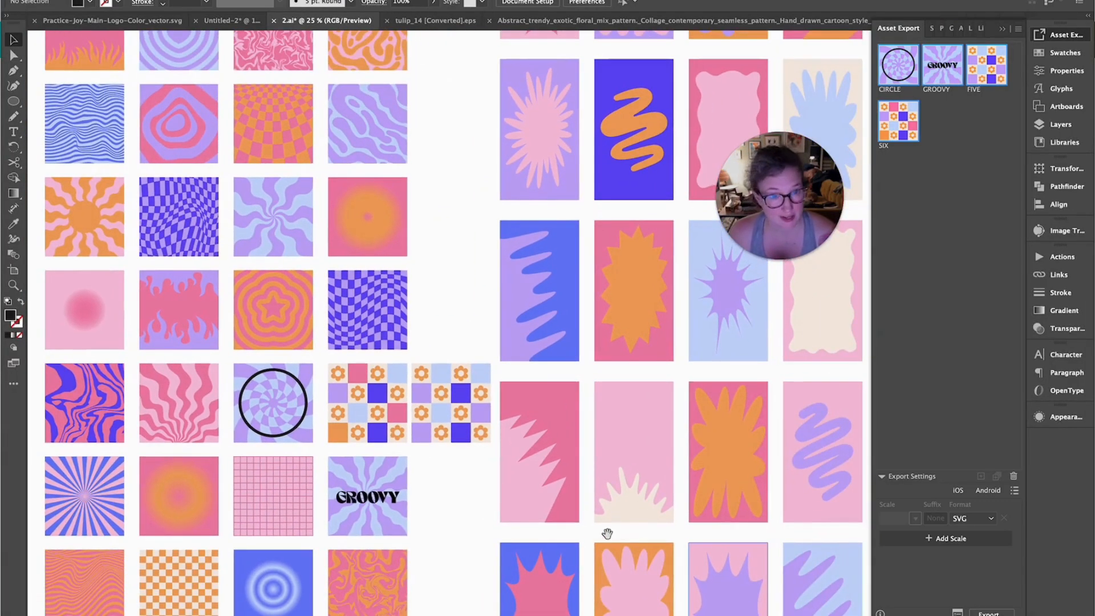
scroll(482, 415, left, 5)
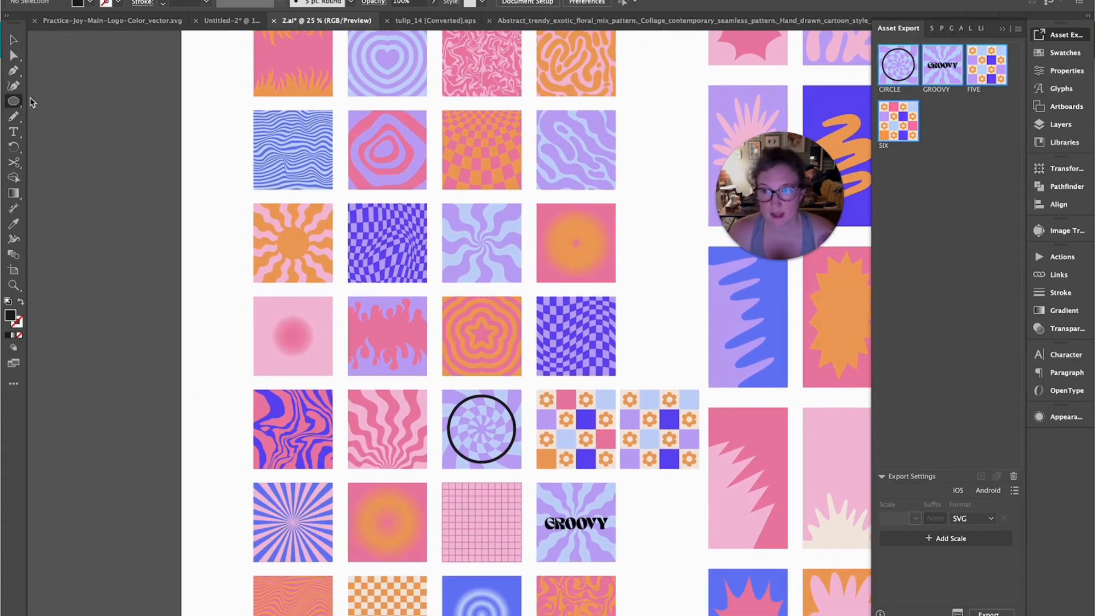
mouse_move(72, 104)
mouse_down()
mouse_move(113, 145)
mouse_move(113, 171)
mouse_move(142, 186)
mouse_up()
key(v)
click(131, 173)
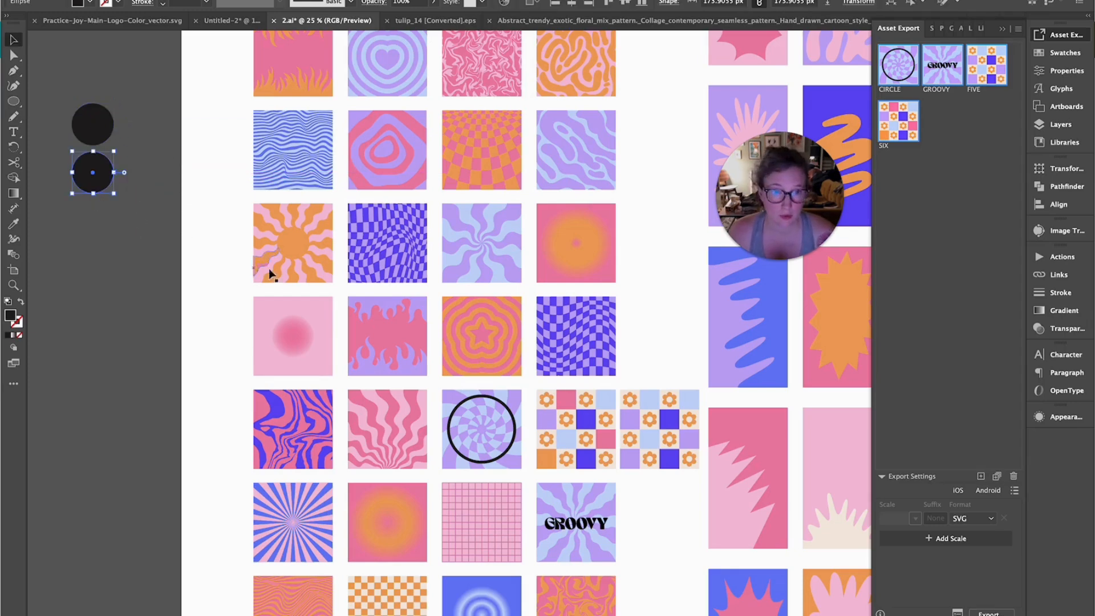
Delete the circle artwork, both floral checkerboards and the GROOVY artwork from the artboard
scroll(269, 273, up, 3)
scroll(269, 273, right, 2)
click(444, 494)
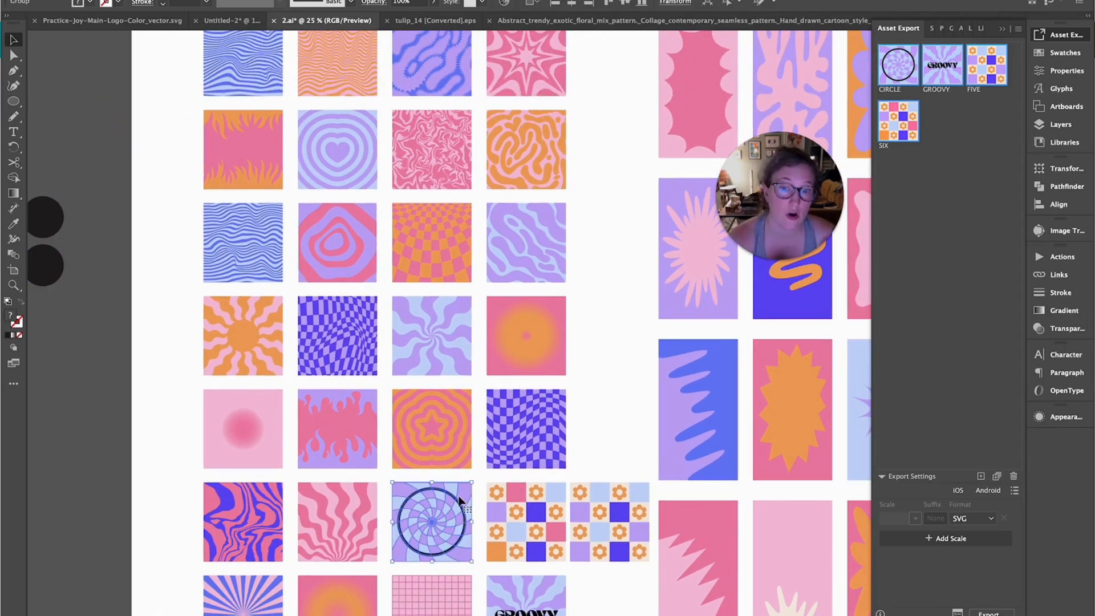
key(Delete)
click(515, 511)
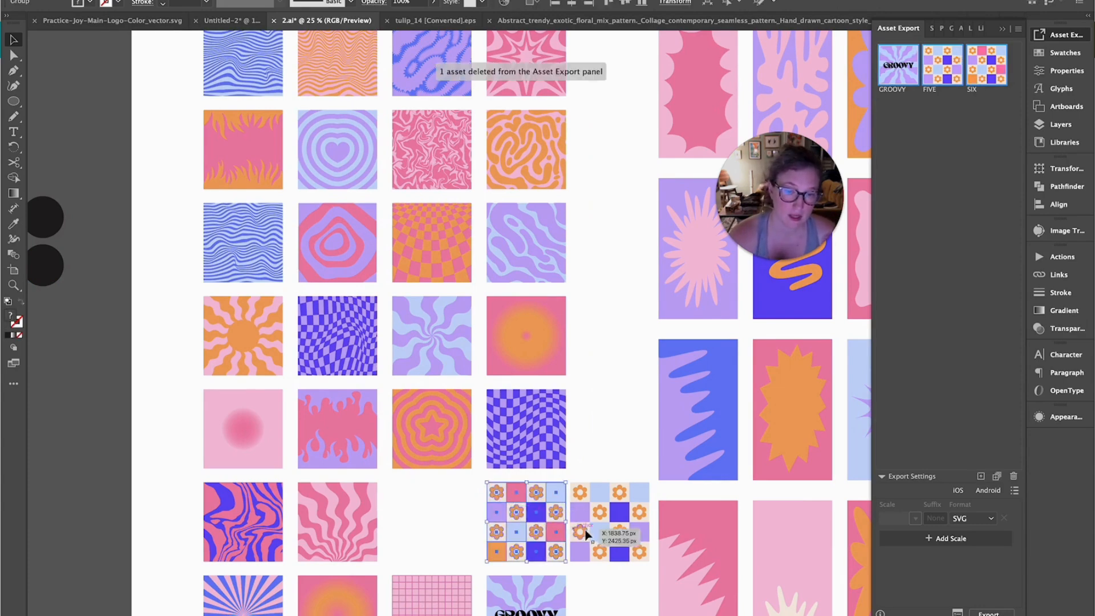
key(Delete)
click(539, 593)
key(Delete)
click(613, 550)
key(Delete)
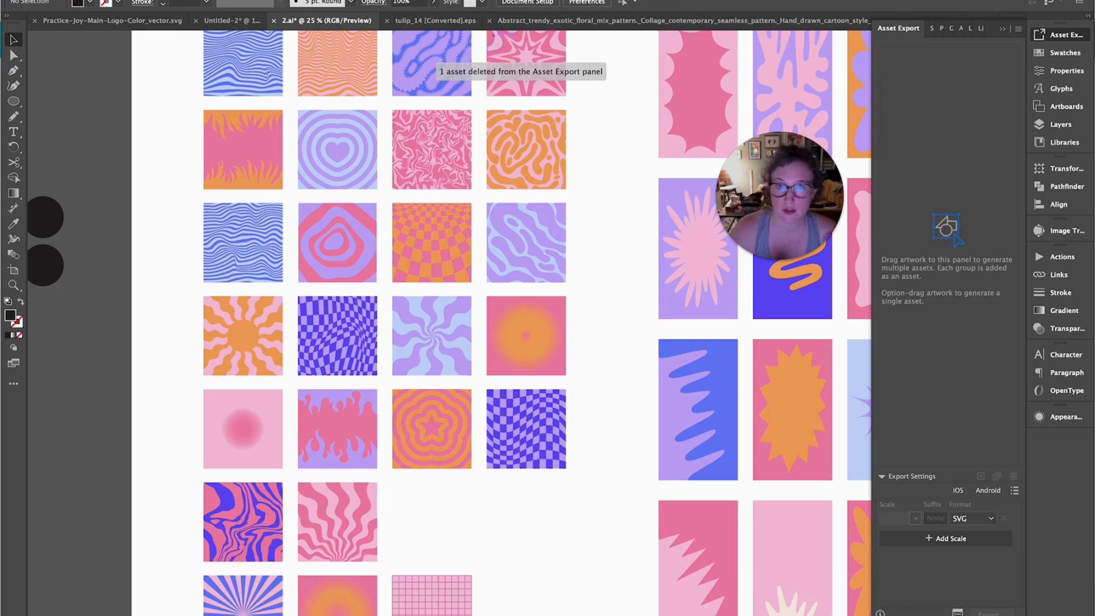
Switch to the practice-joy-final-for-approval.ai document
click(143, 21)
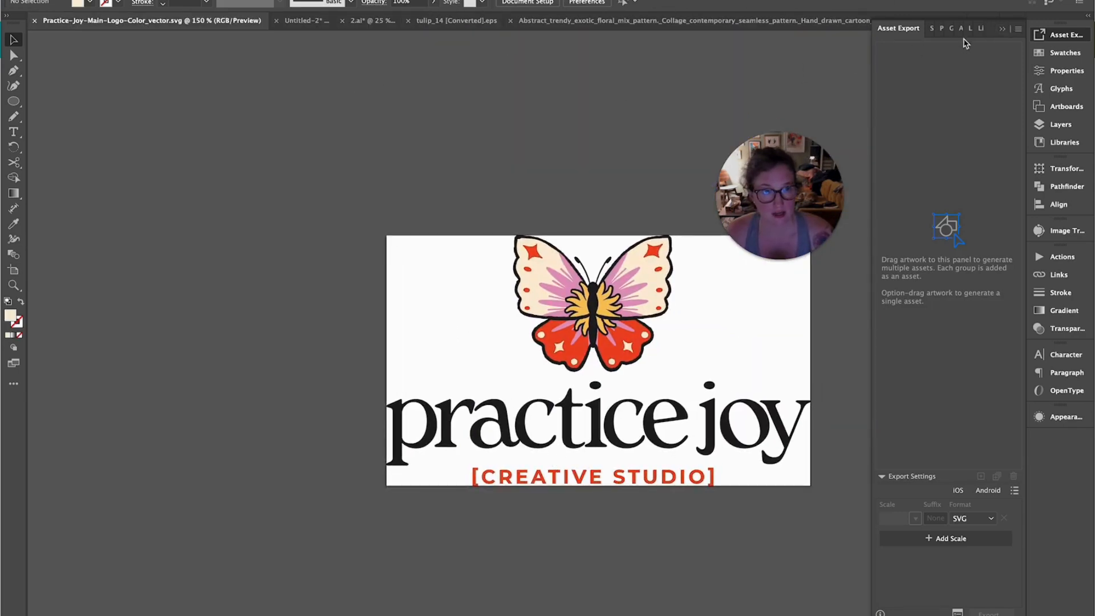
click(1002, 30)
click(1017, 21)
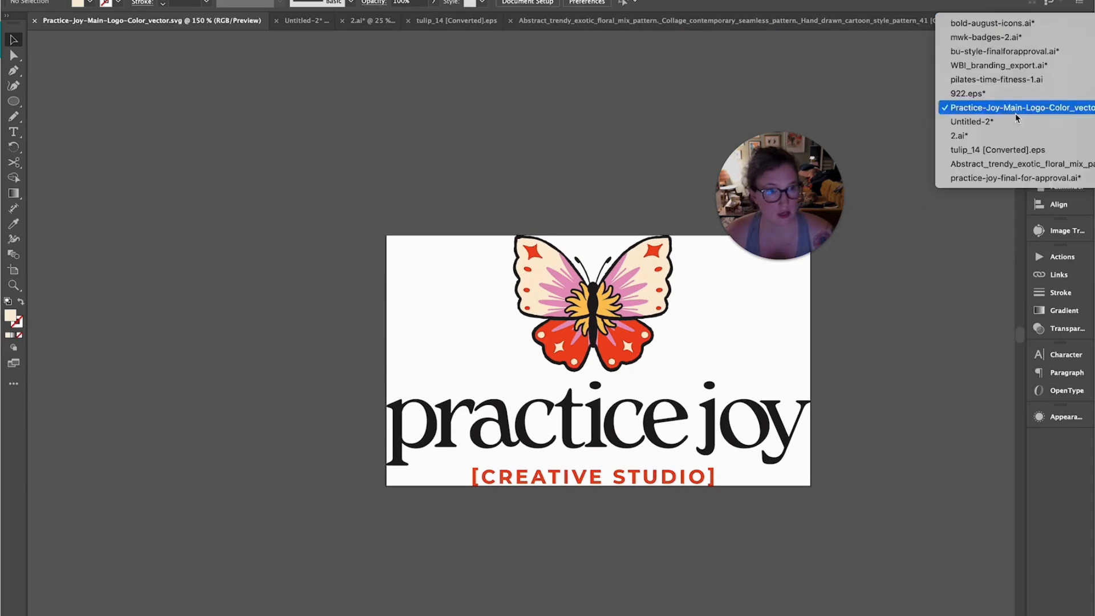
click(969, 178)
Select and copy the blue, red, gold, pink and pale green rectangles of the brand palette, leaving out cream, teal and black
scroll(710, 472, down, 10)
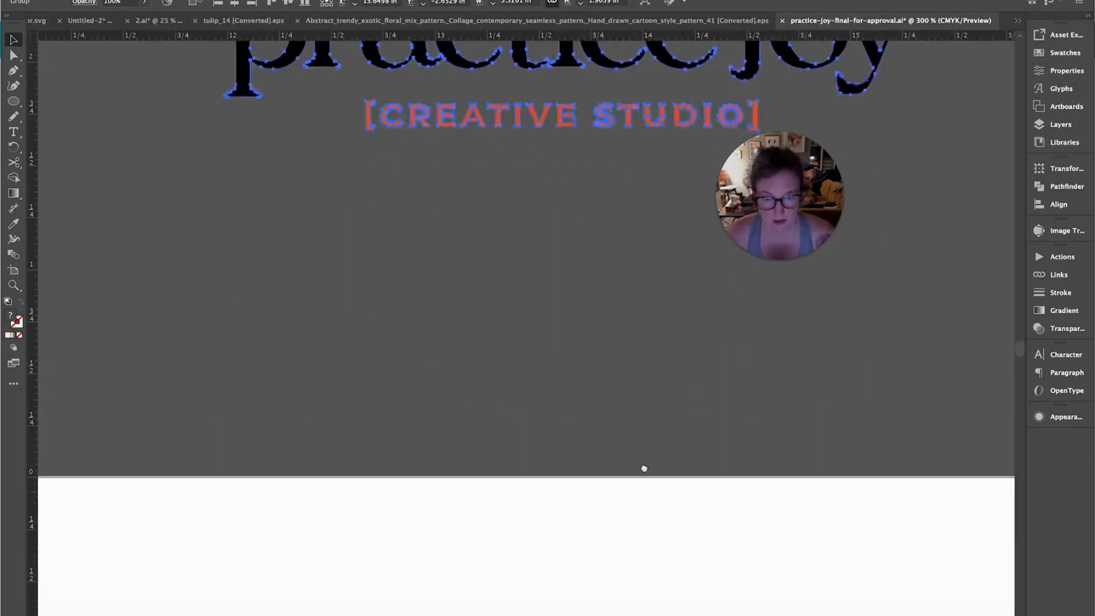
key(ctrl+minus)
key(ctrl+minus)
key(ctrl+minus)
scroll(628, 418, down, 10)
scroll(628, 418, left, 2)
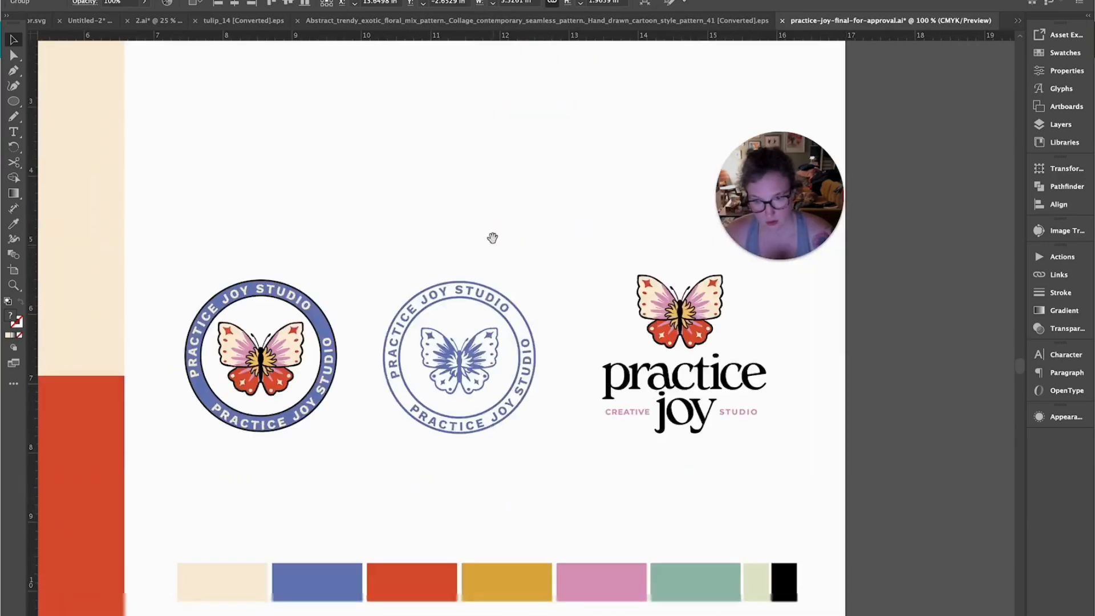
drag(285, 319, 634, 377)
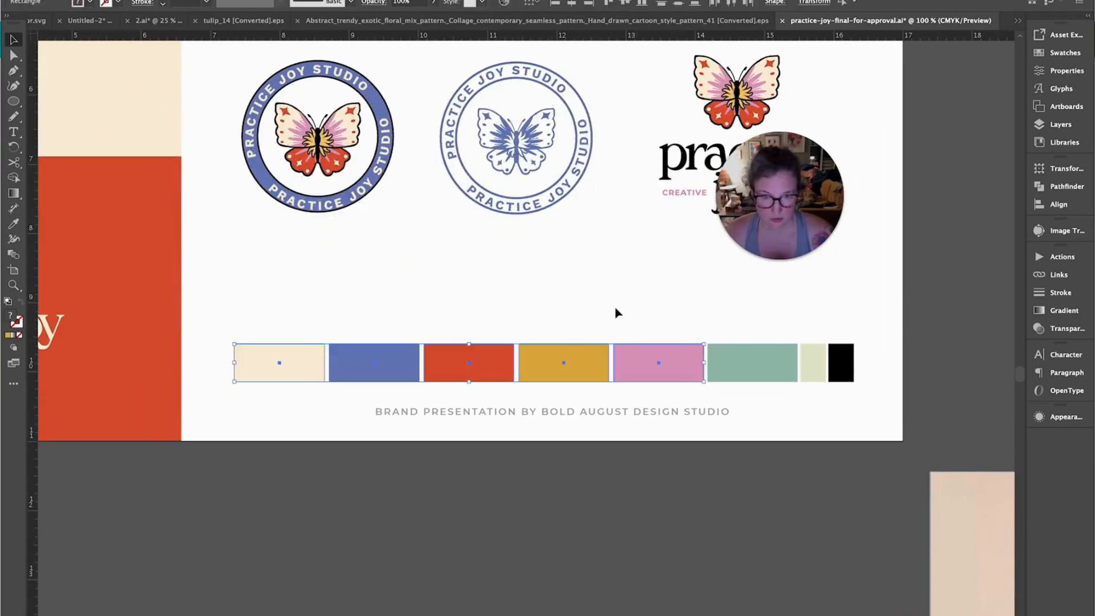
click(345, 327)
drag(368, 314, 650, 382)
click(782, 334)
key(super+g)
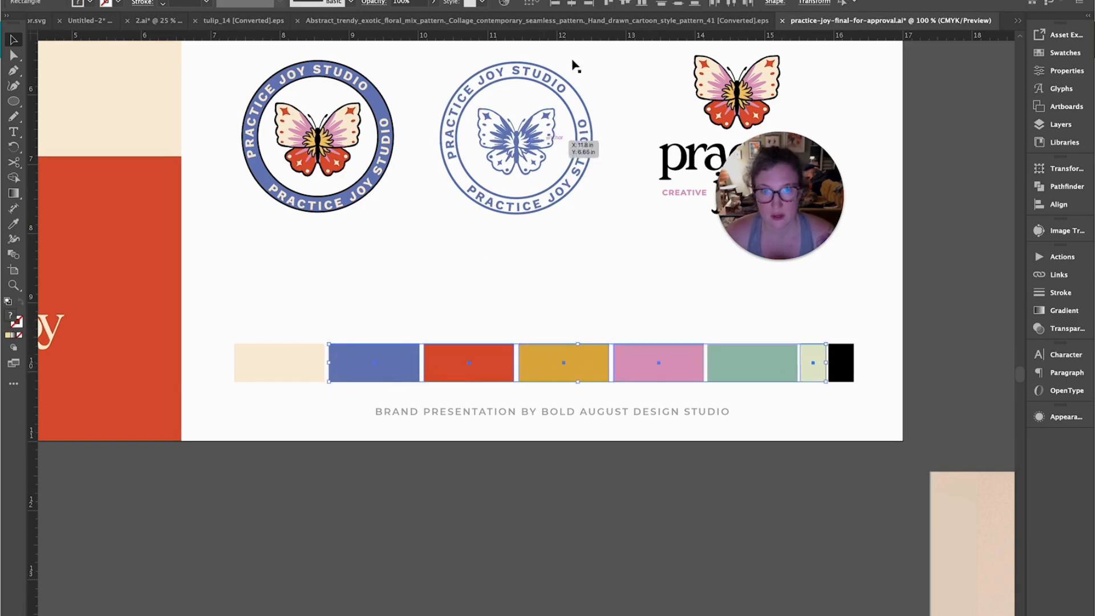
Return to 2.ai, paste the palette rectangles, and place them outside the artboard's left edge as an enlarged vertical column
click(1019, 23)
click(1016, 140)
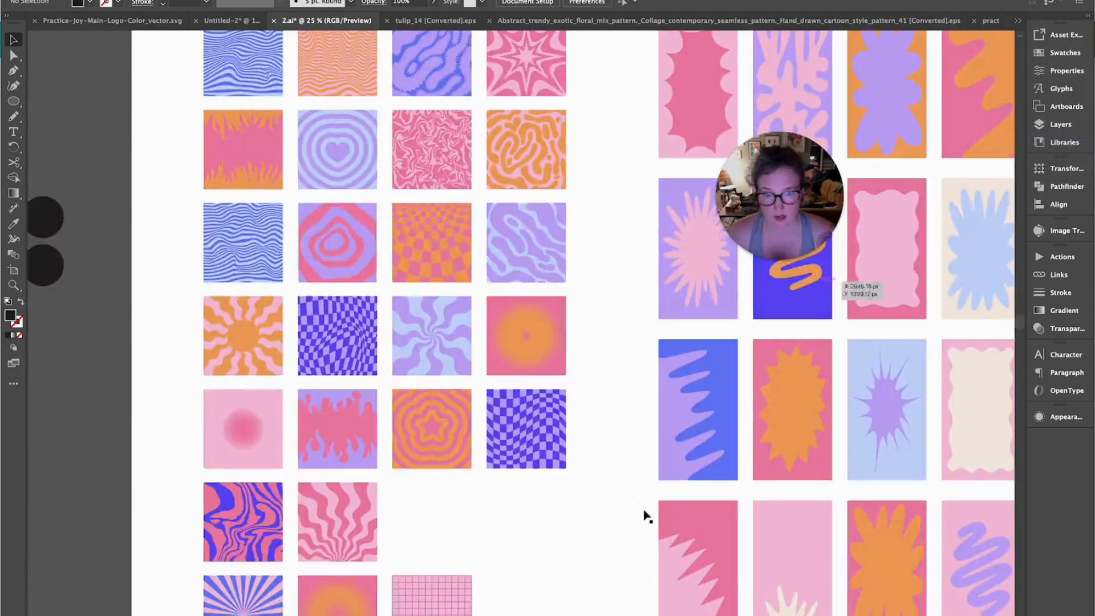
scroll(646, 516, left, 10)
key(super+v)
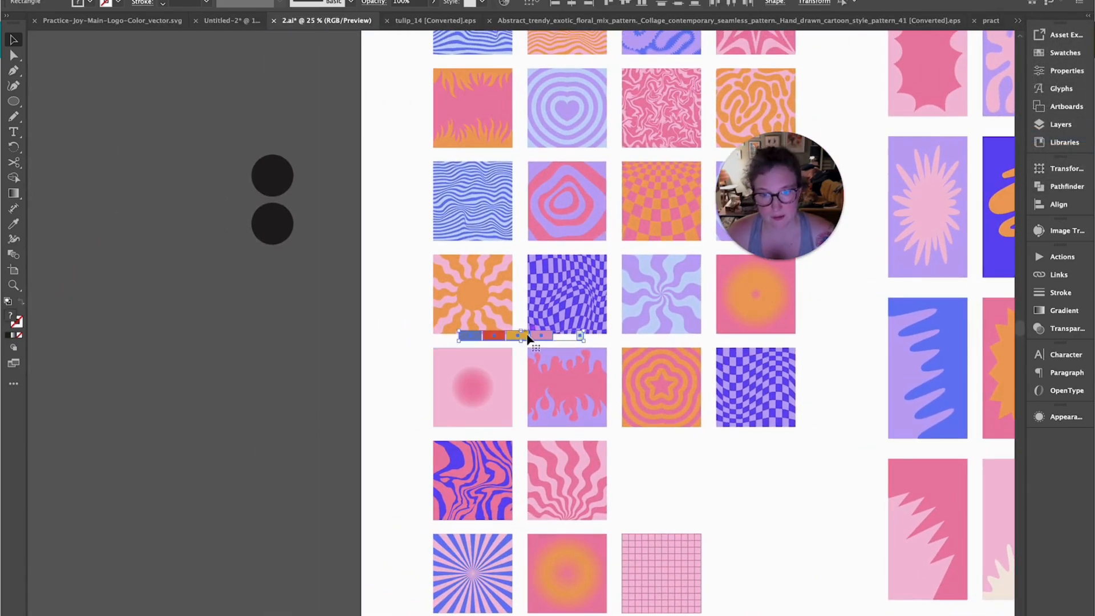
drag(458, 332, 161, 415)
key(e)
drag(302, 396, 182, 540)
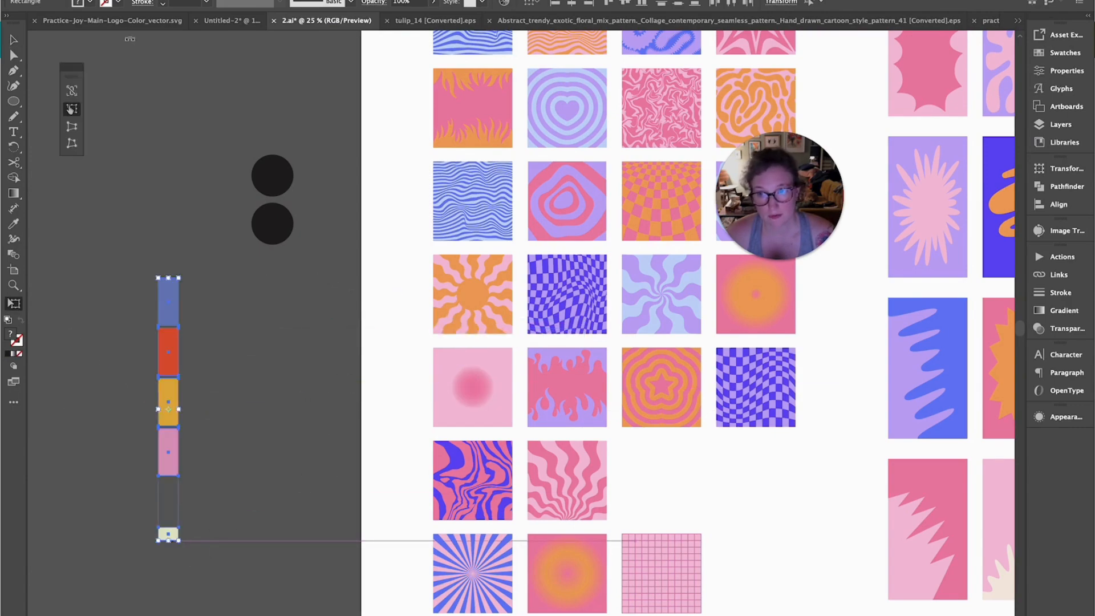
Save the colors of the pasted palette rectangles as a new swatch color group and deselect the rectangles
click(90, 6)
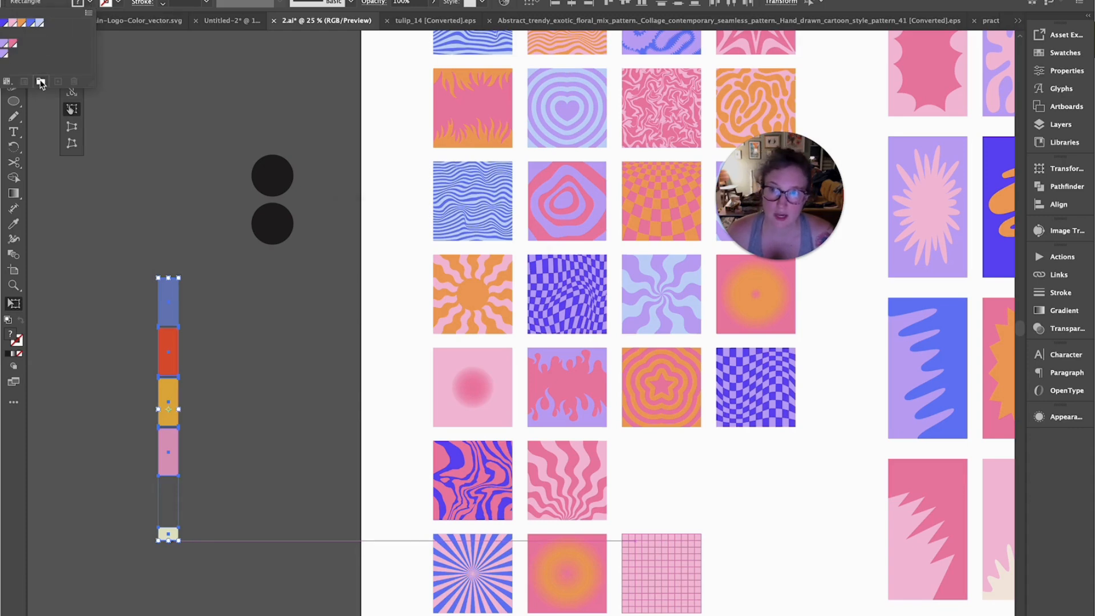
click(40, 82)
click(501, 338)
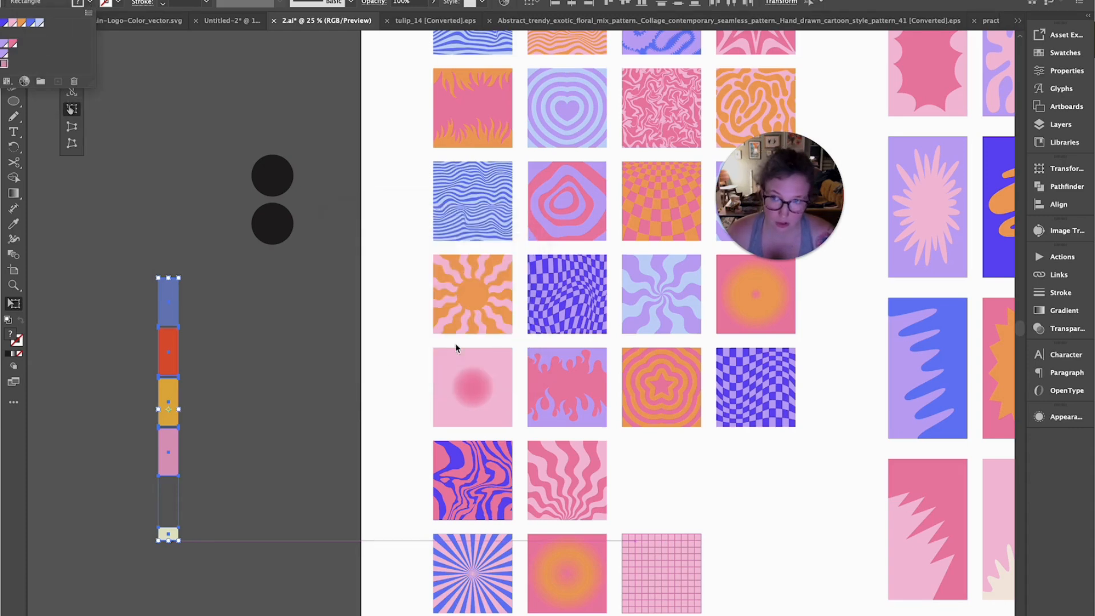
click(317, 369)
click(310, 359)
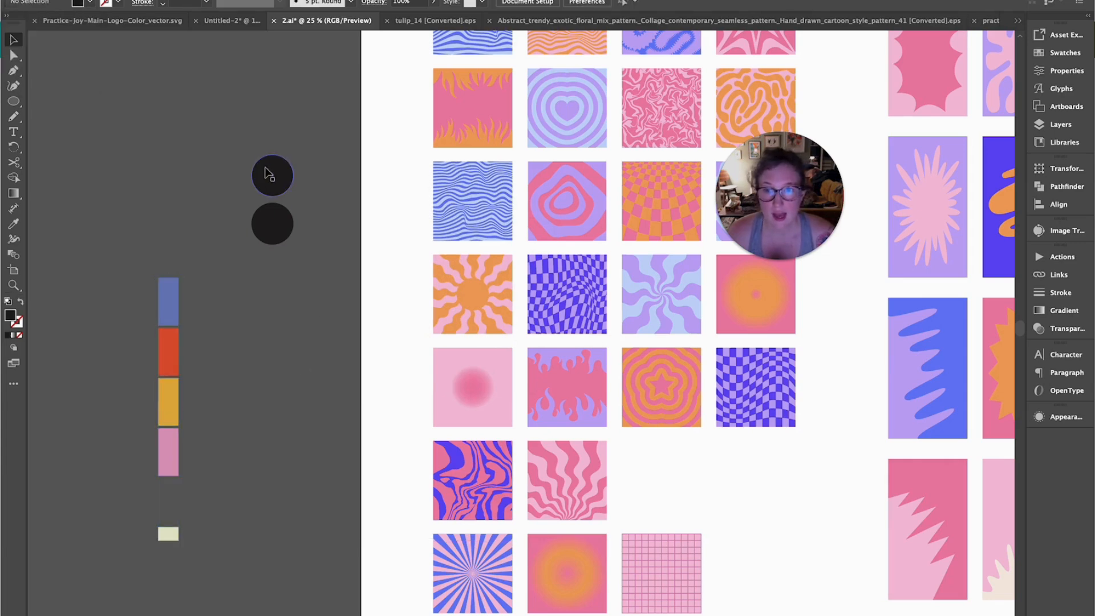
Select all the pattern squares and shape cards on the artboard and open the advanced Recolor Artwork options
key(ctrl+minus)
key(ctrl+minus)
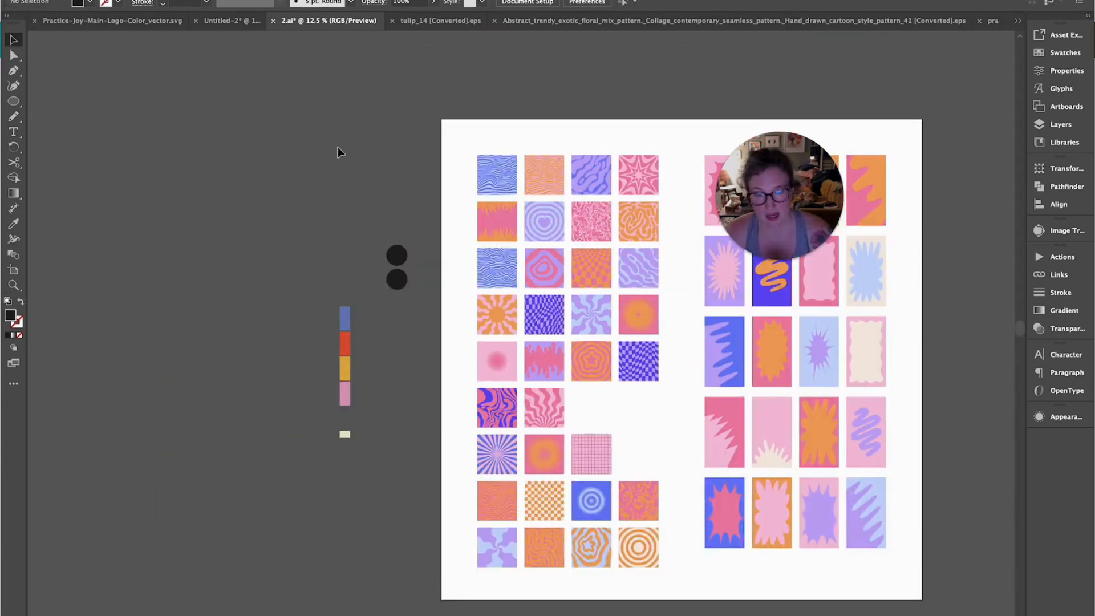
drag(340, 151, 249, 136)
key(ctrl+a)
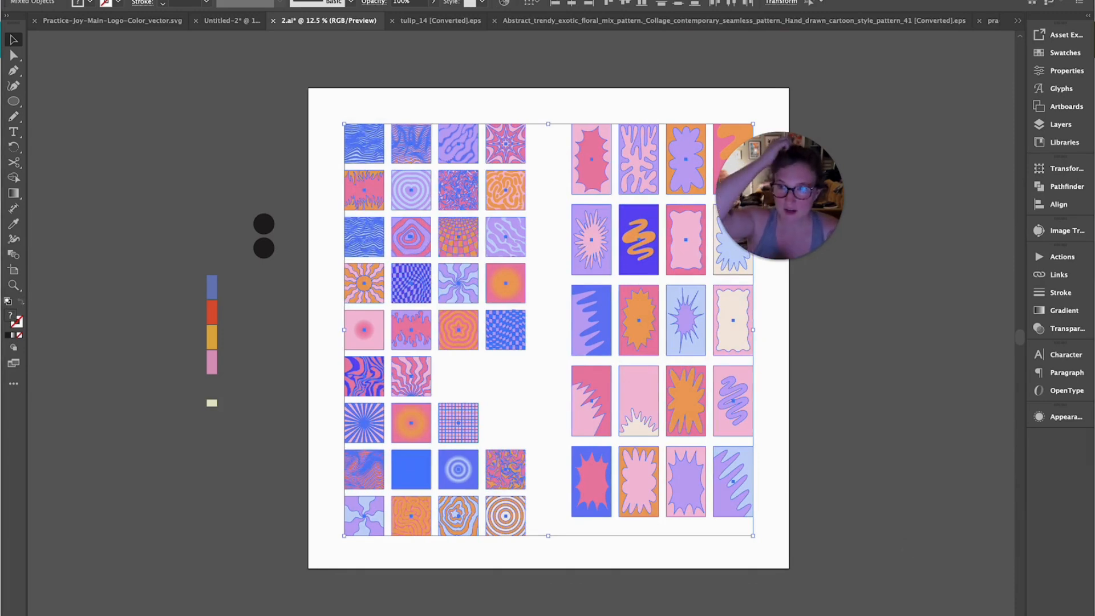
scroll(799, 443, down, 2)
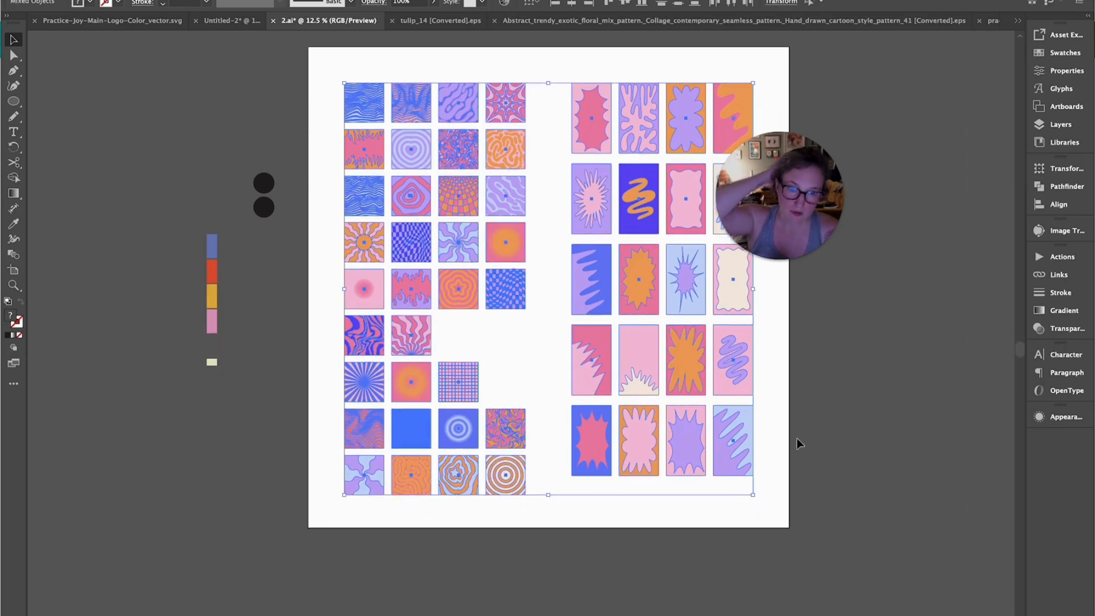
click(12, 1)
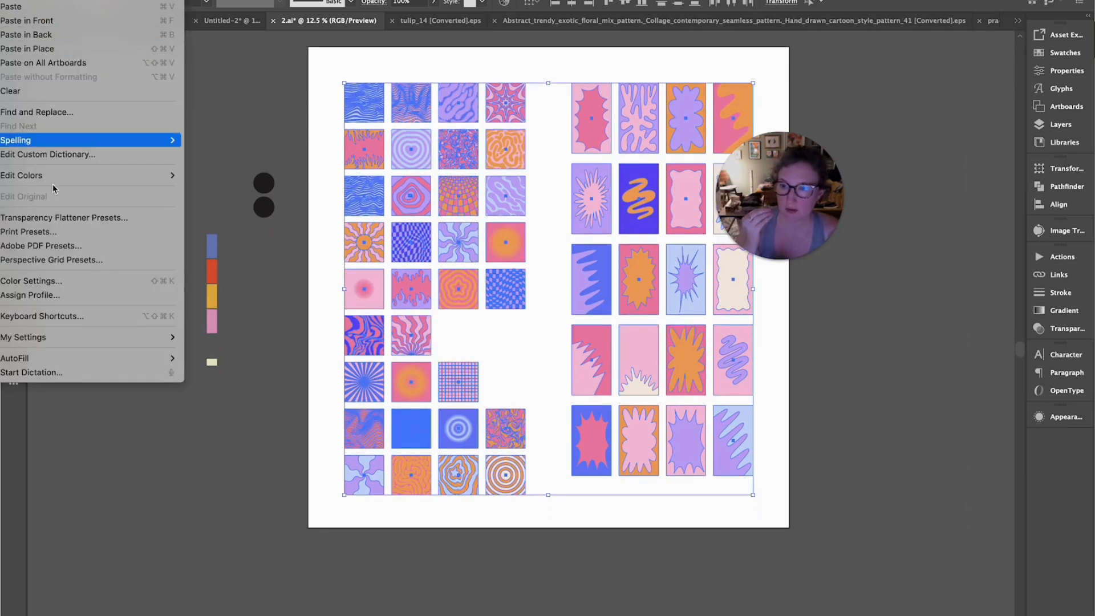
mouse_move(57, 174)
click(224, 175)
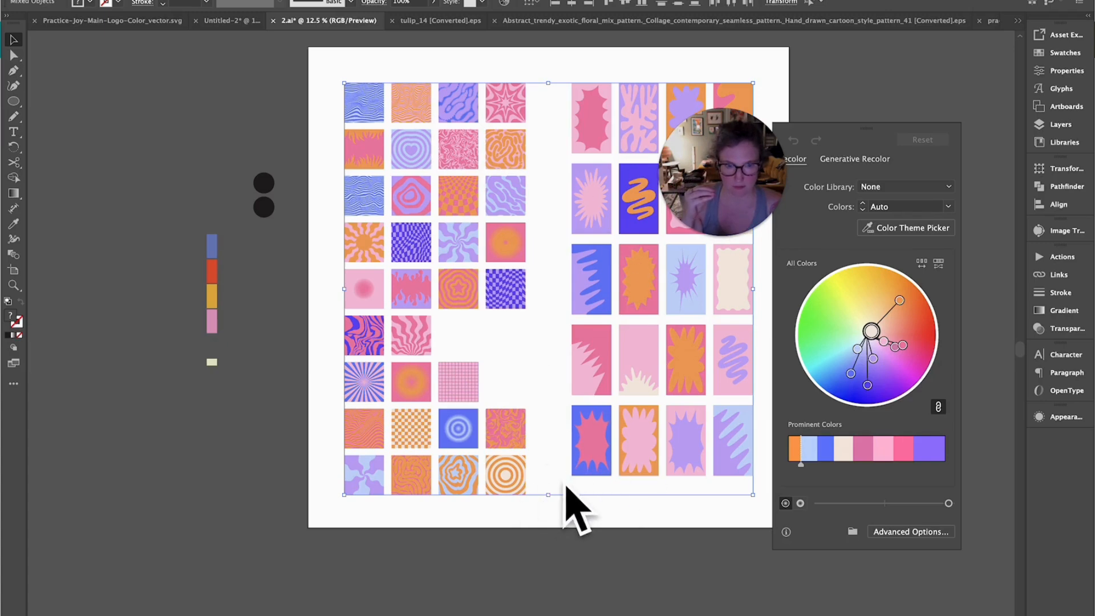
click(910, 531)
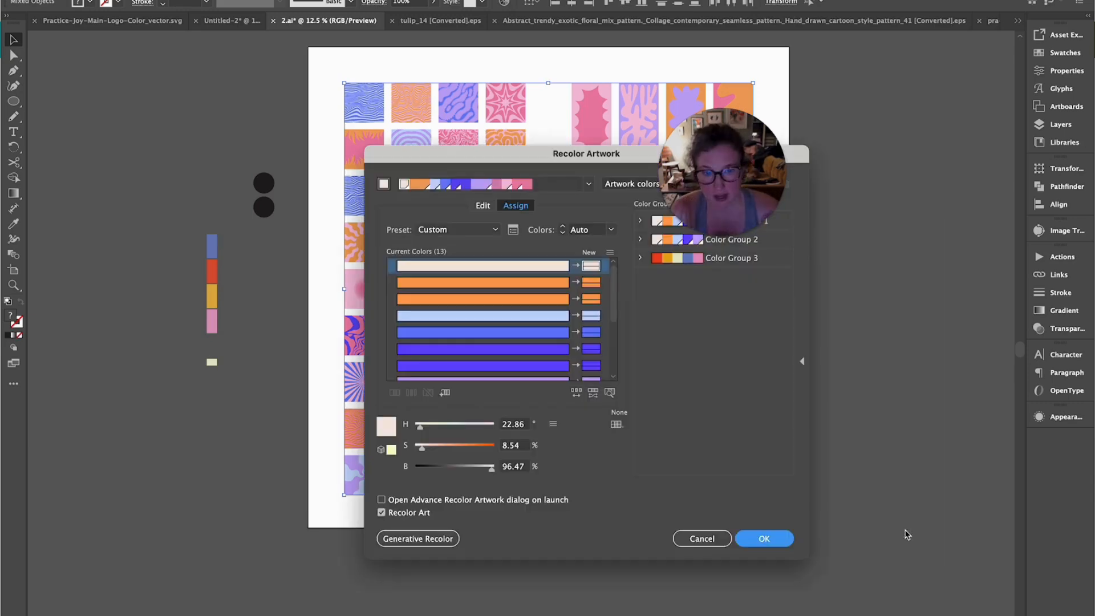
Recolor the selected artwork with Color Group 3 and randomly shuffle its color order several times, keeping the recolored artboard in view
click(723, 260)
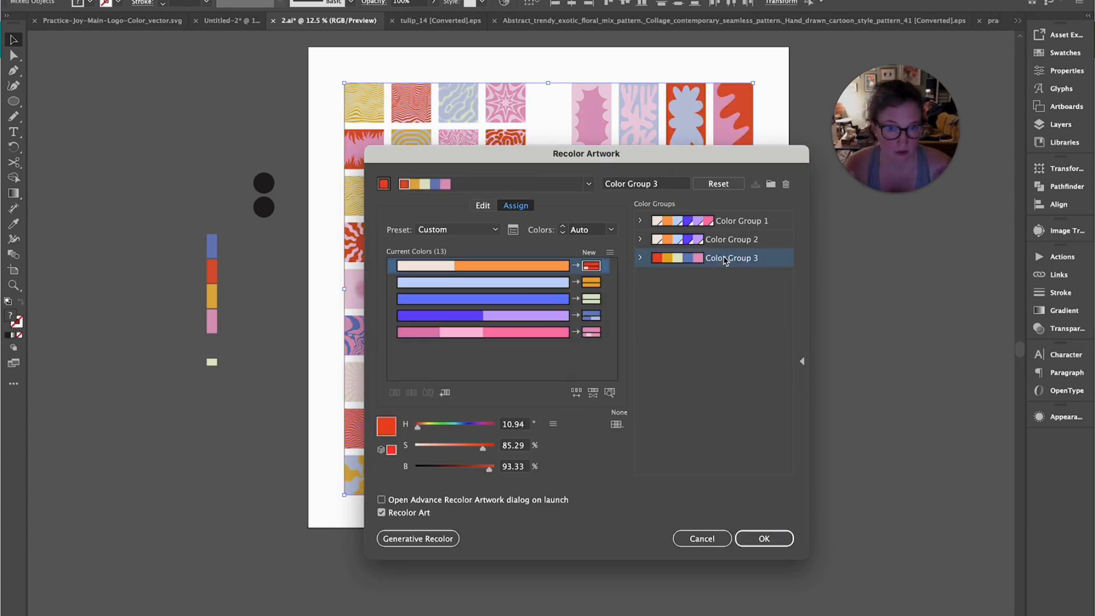
drag(667, 155, 887, 192)
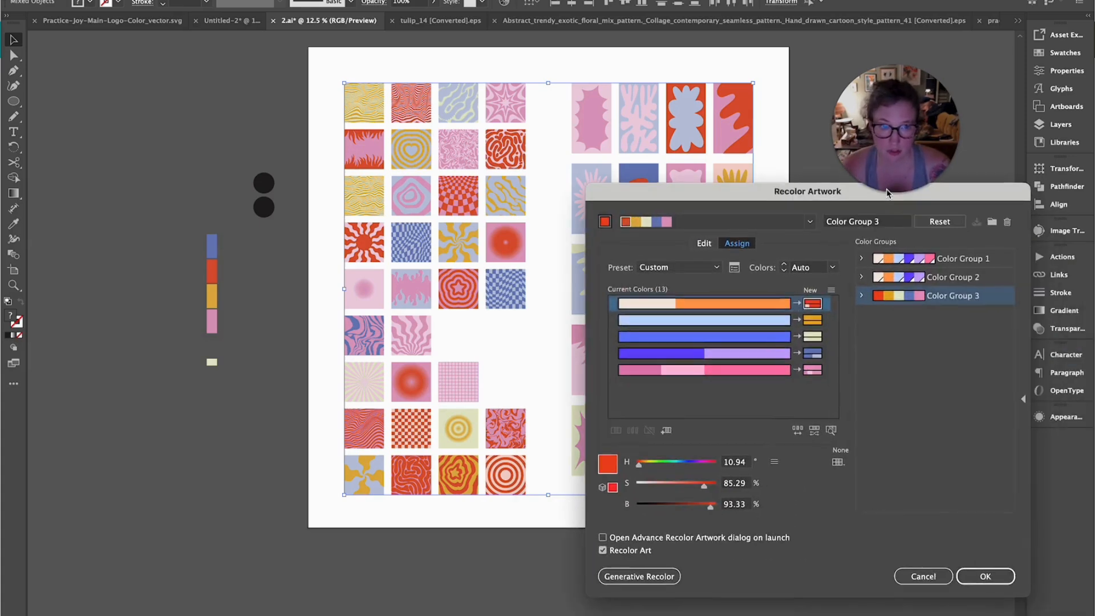
click(798, 430)
click(798, 429)
click(798, 430)
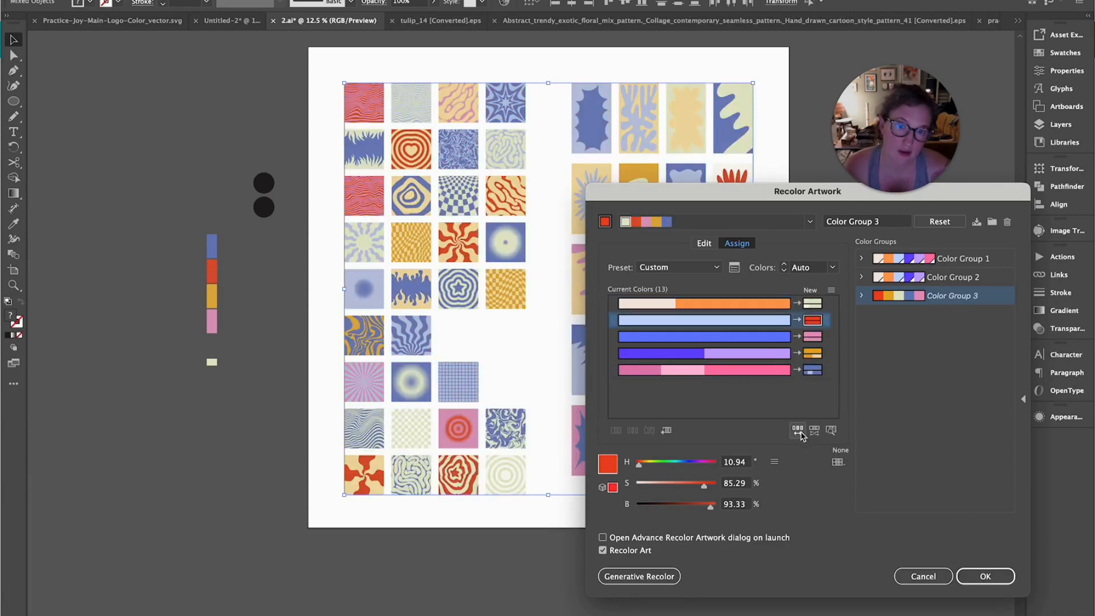
click(799, 431)
click(798, 431)
click(799, 431)
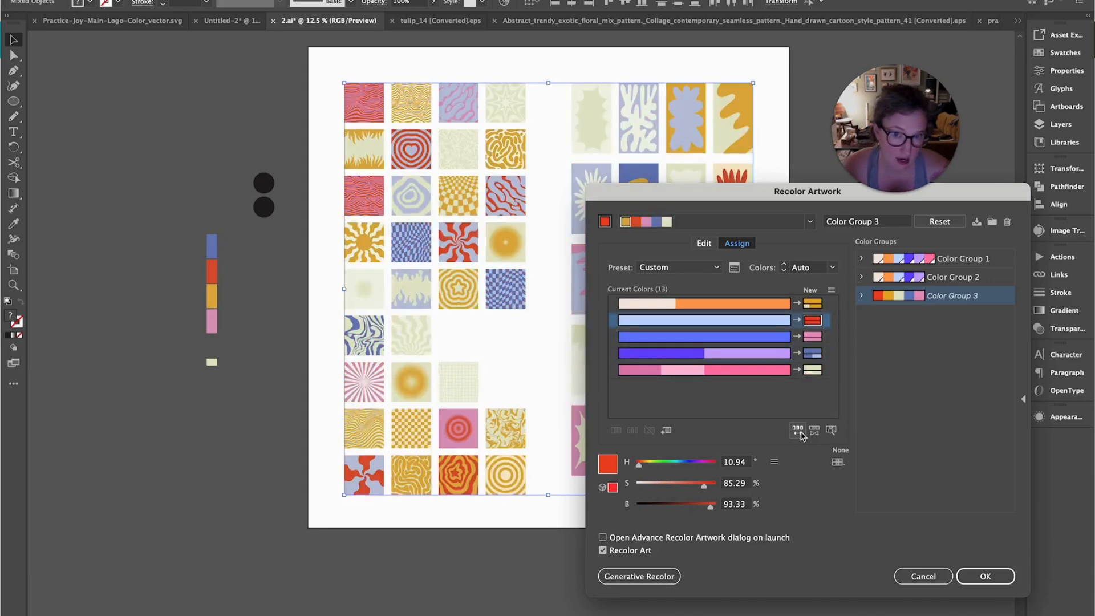
Apply the recoloring, save the changes to Color Group 3, and deselect the artwork
click(972, 579)
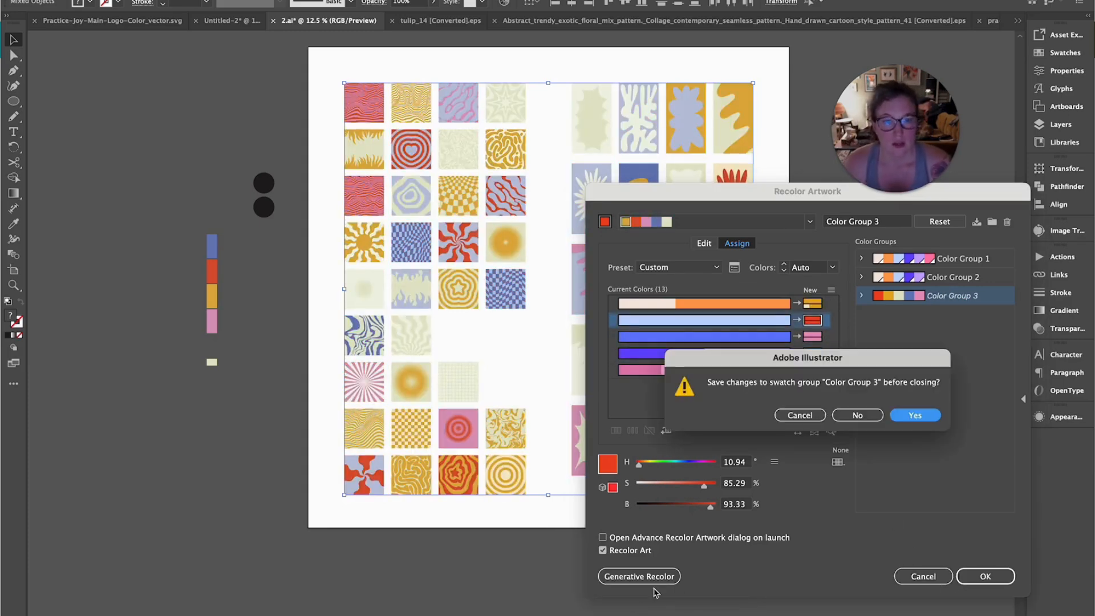
click(915, 415)
click(695, 609)
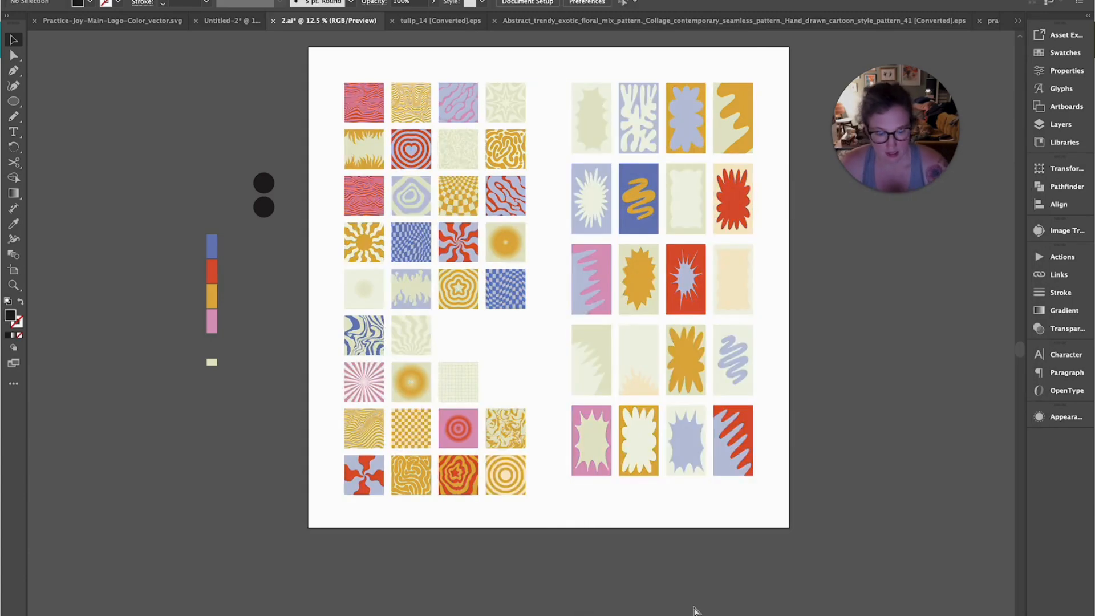
Examine the fills of the jagged shape and its background rectangle on the first card in the fourth row
key(ctrl+equal)
scroll(616, 513, up, 3)
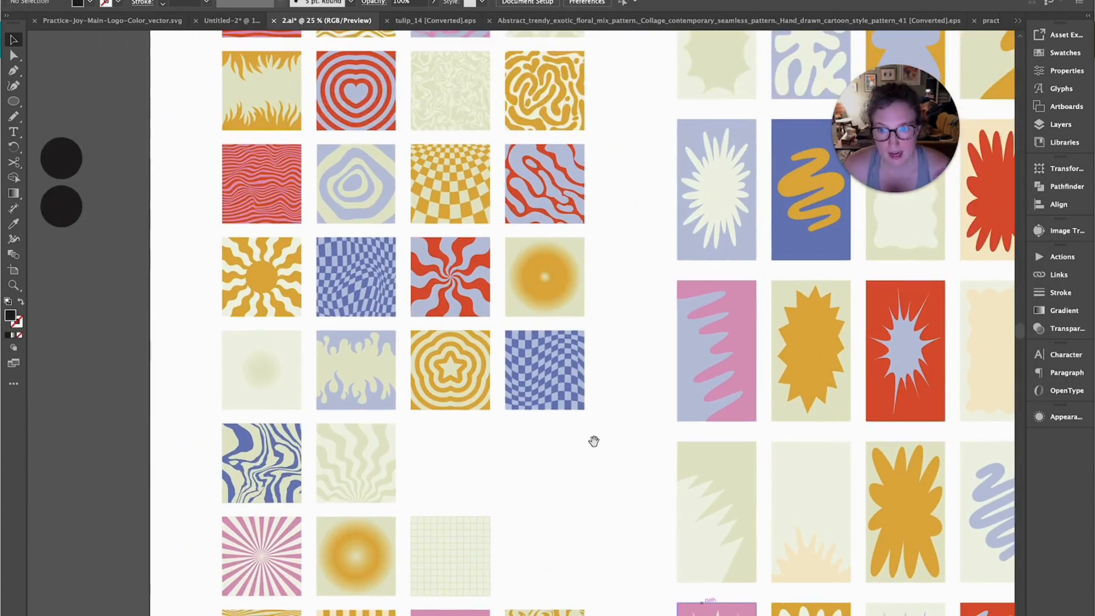
scroll(663, 493, left, 3)
scroll(663, 492, down, 1)
key(a)
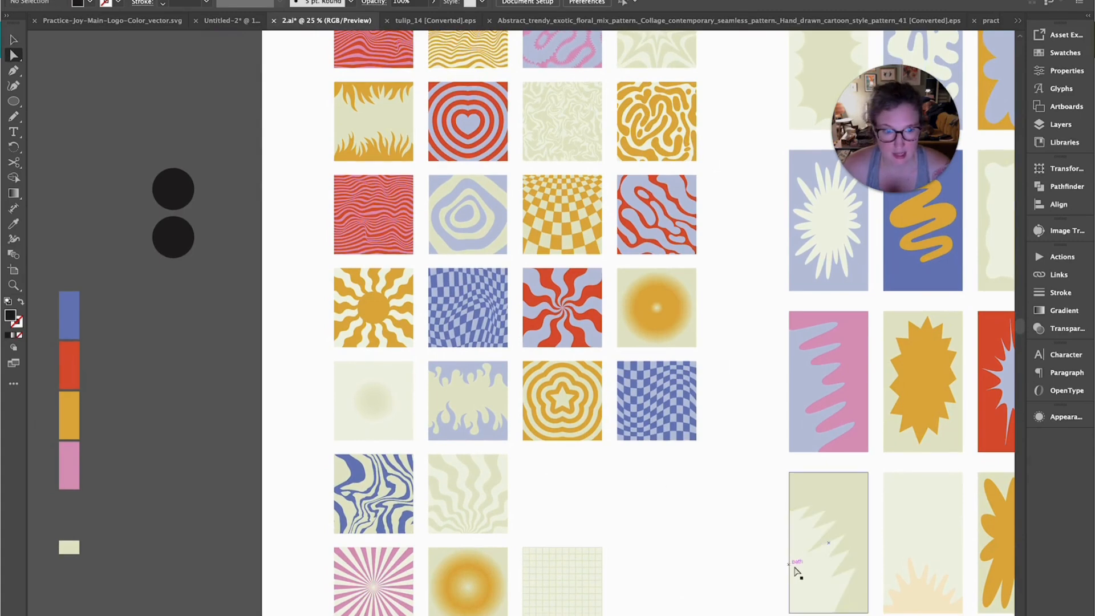
click(806, 576)
drag(674, 558, 686, 521)
click(842, 469)
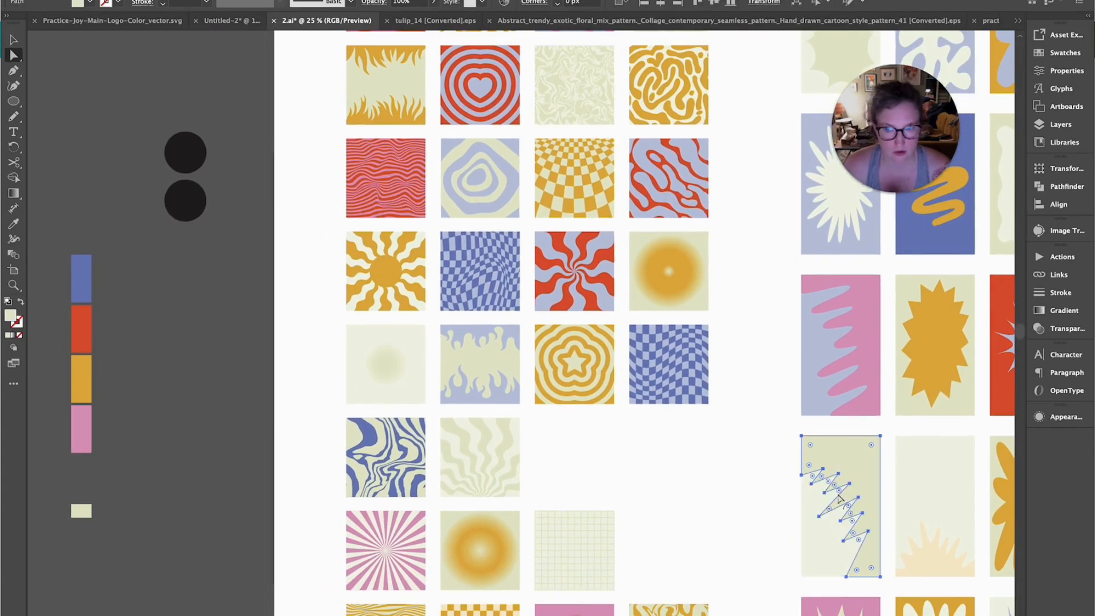
click(805, 541)
click(855, 472)
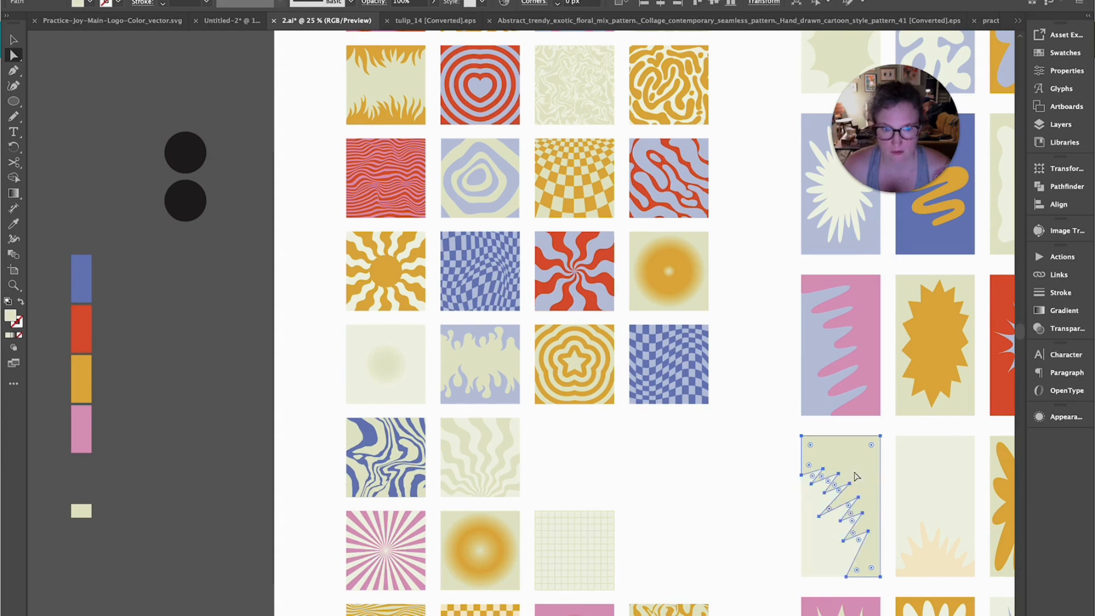
click(811, 573)
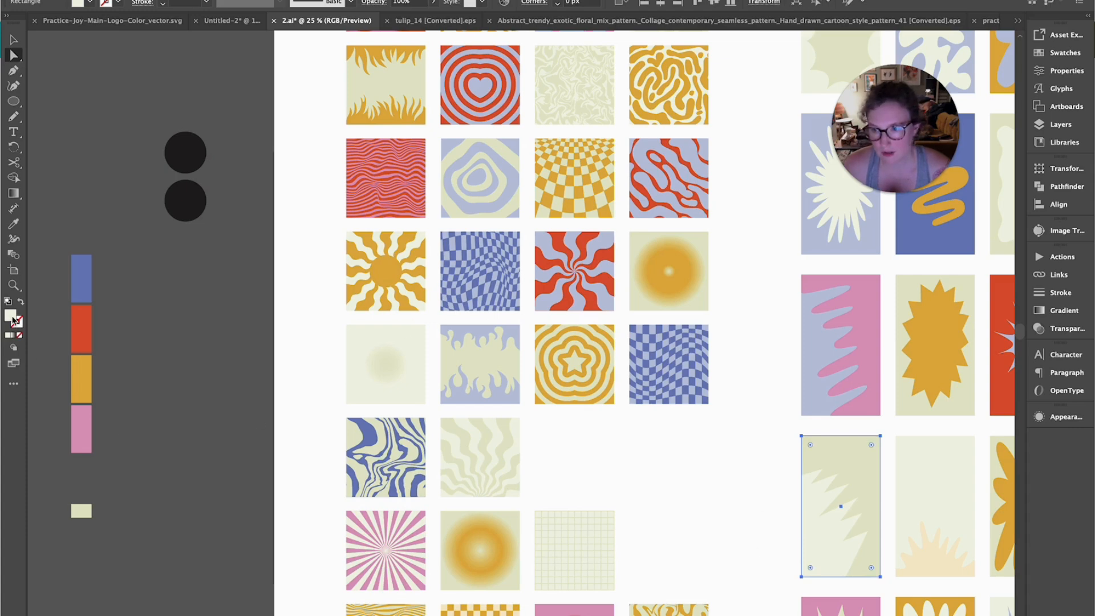
Check the transparency settings of the same card's jagged shape and background rectangle
drag(821, 482, 671, 446)
click(749, 418)
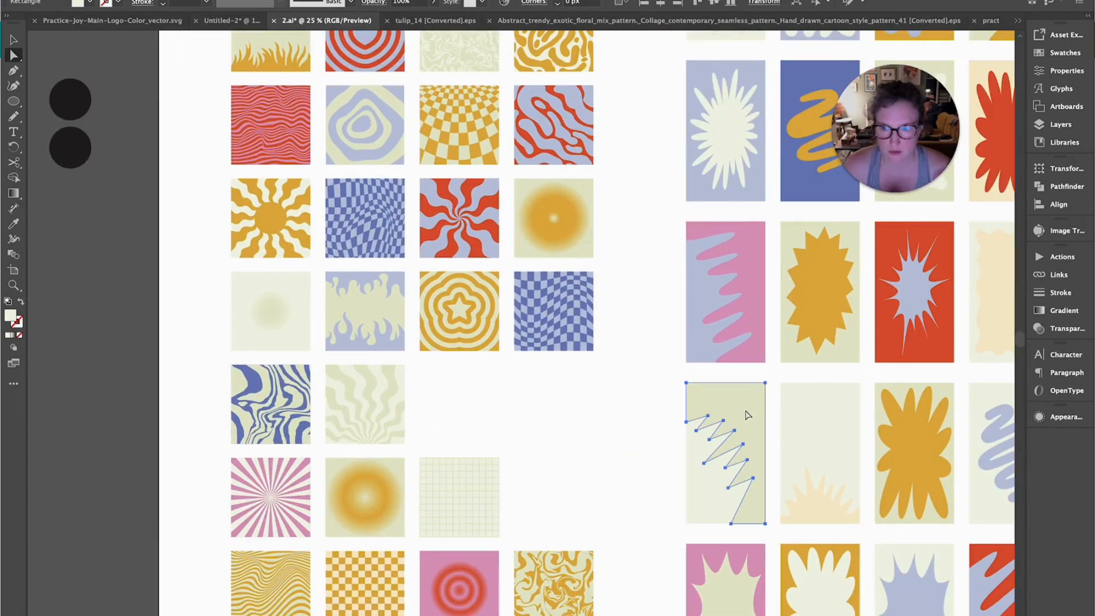
click(709, 482)
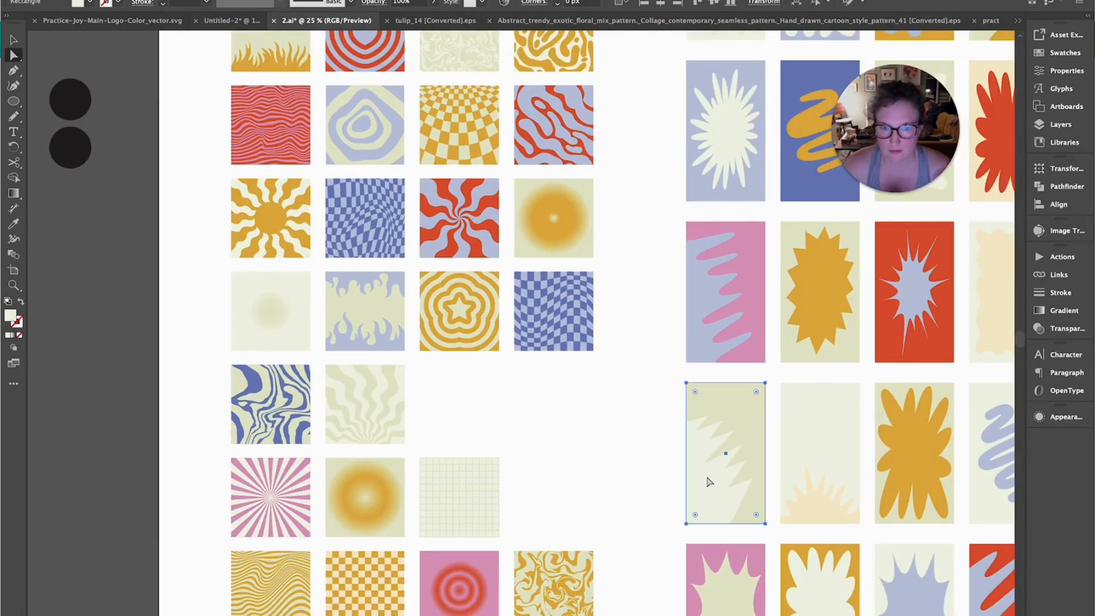
click(1064, 328)
click(733, 414)
click(707, 483)
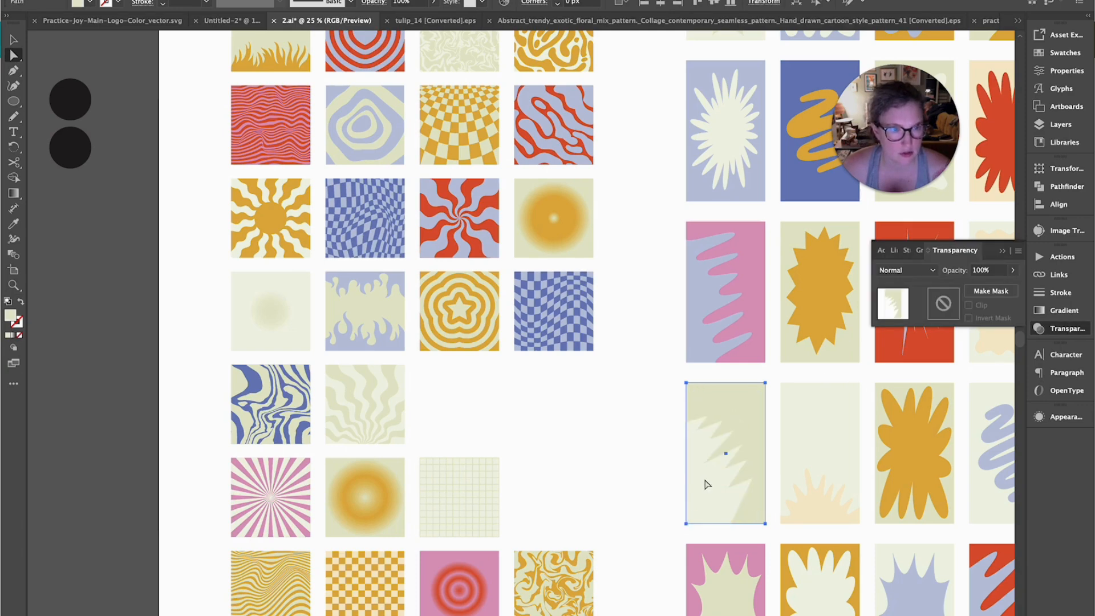
Select everything sharing the card background's pale off-white fill and recolor it with the lavender sampled from the pink-and-lavender card
click(109, 0)
mouse_move(159, 56)
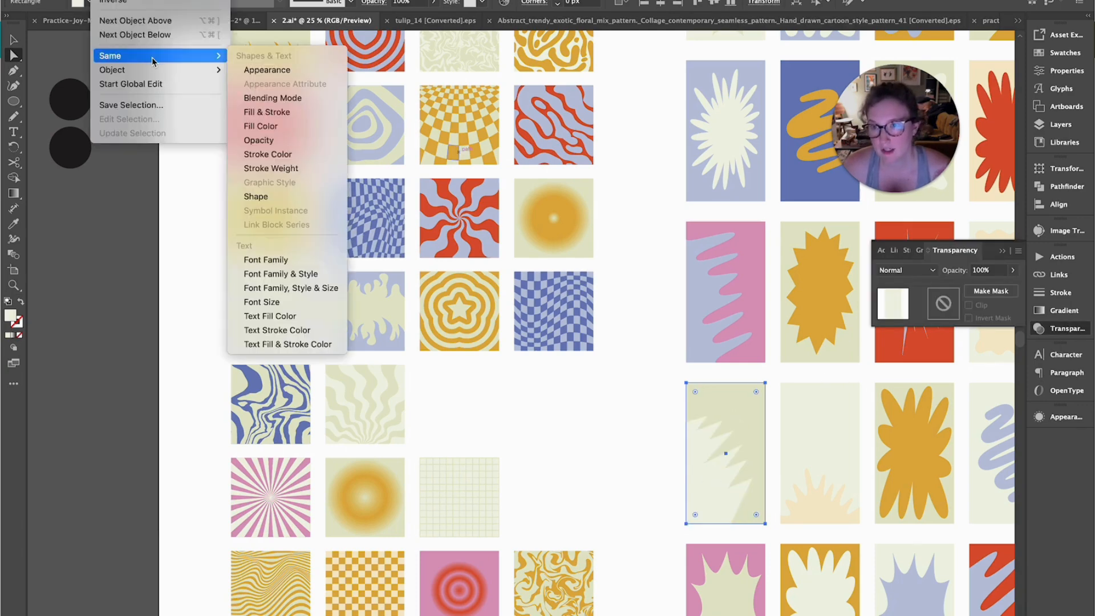
click(313, 135)
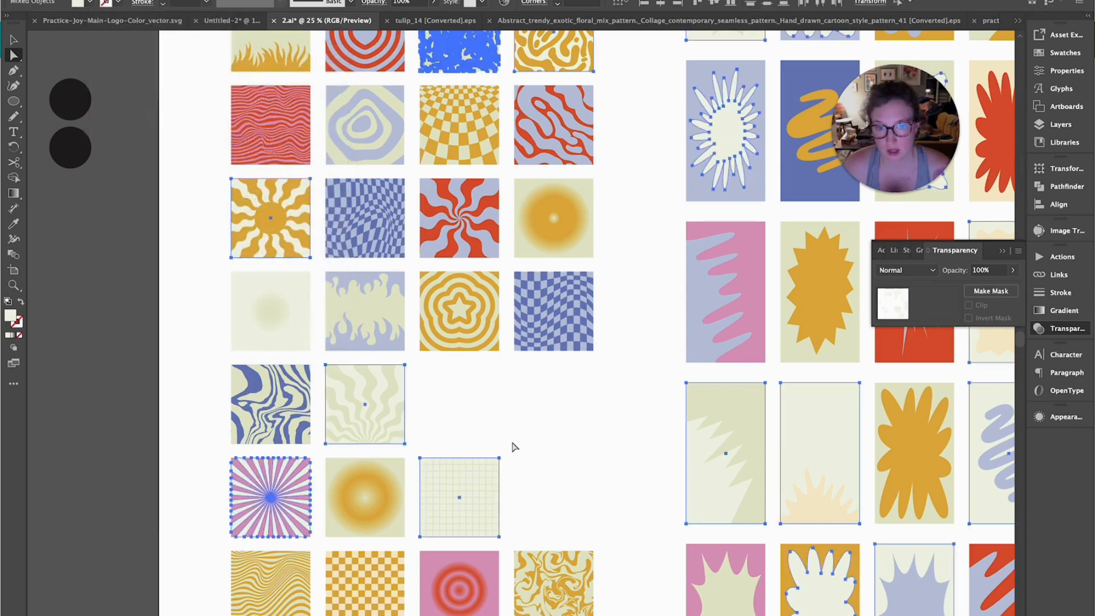
drag(513, 447, 702, 264)
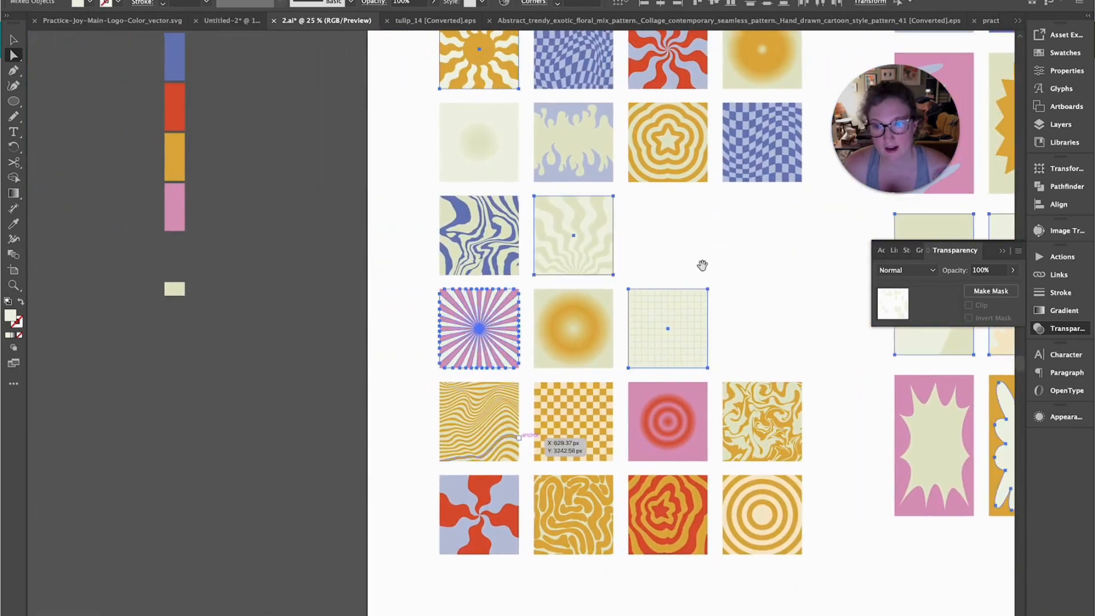
drag(398, 301, 398, 358)
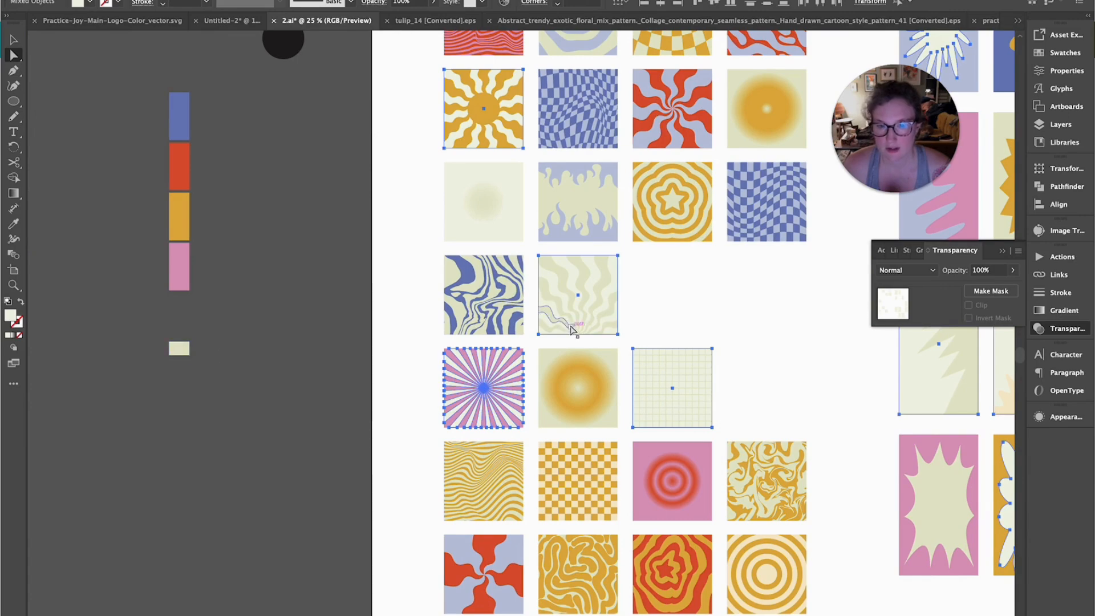
drag(564, 319, 428, 338)
drag(606, 303, 507, 343)
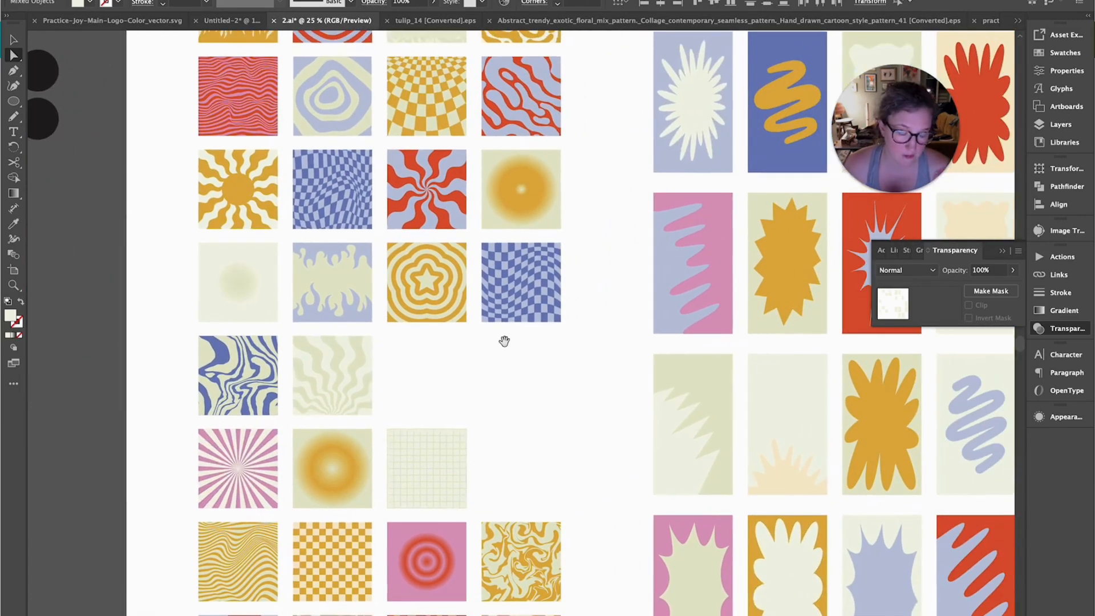
key(i)
click(693, 266)
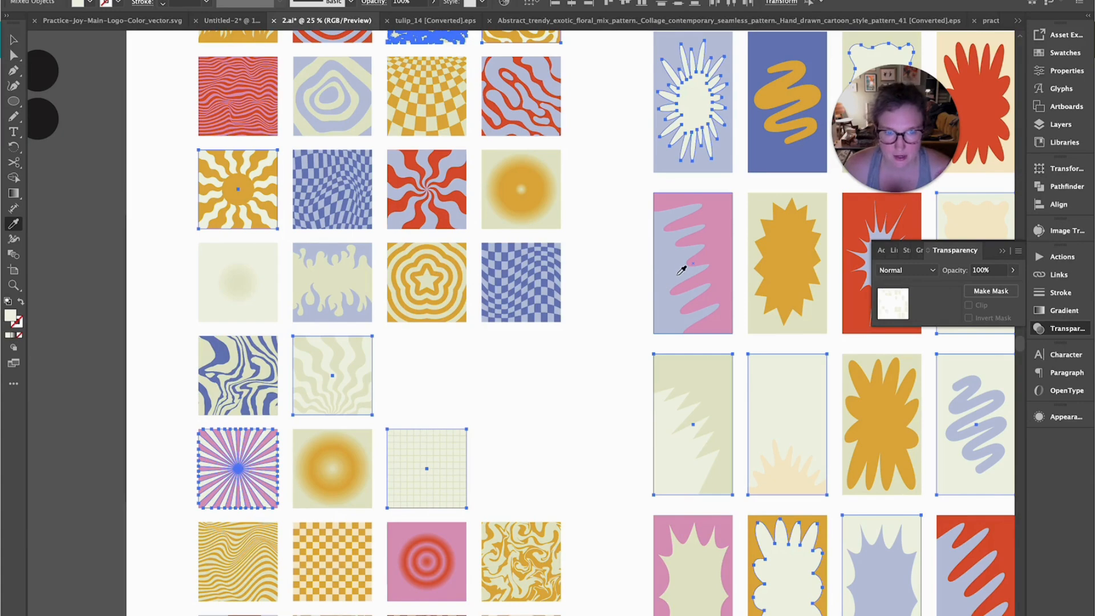
click(679, 272)
key(v)
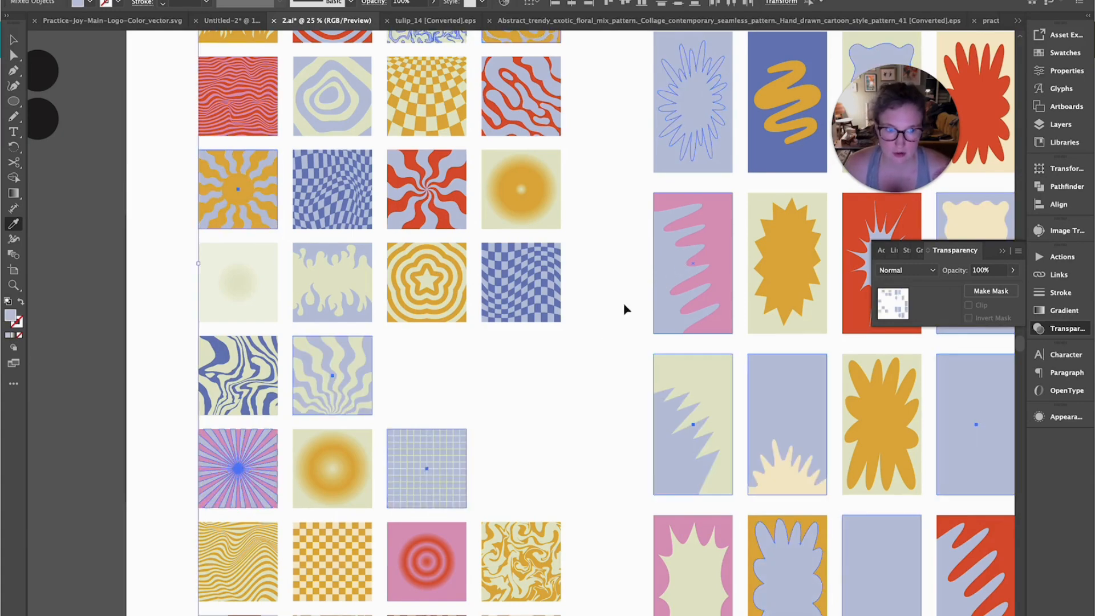
click(625, 309)
Use outline view to select the hidden squiggle and the jagged frame shape on the all-lavender cards, and fill both with the palette pink
drag(599, 333, 445, 342)
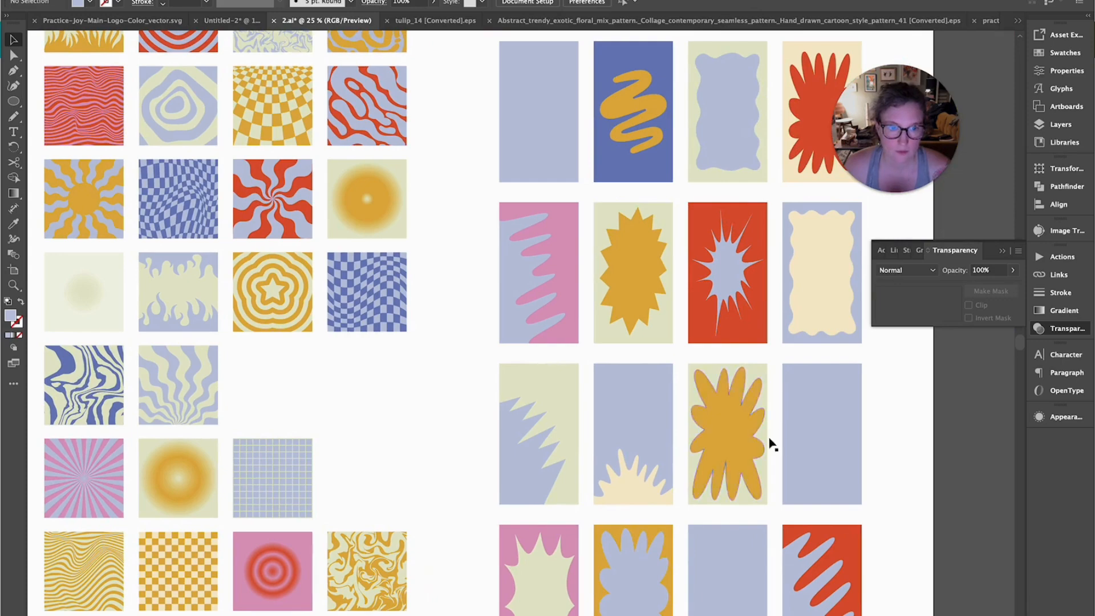
click(893, 420)
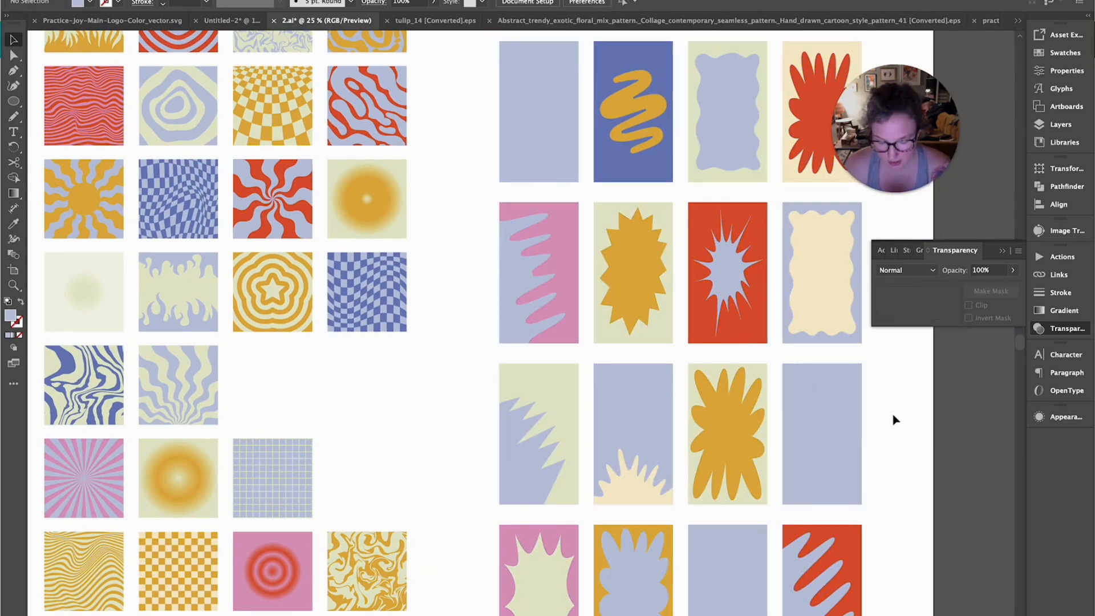
key(ctrl+y)
key(a)
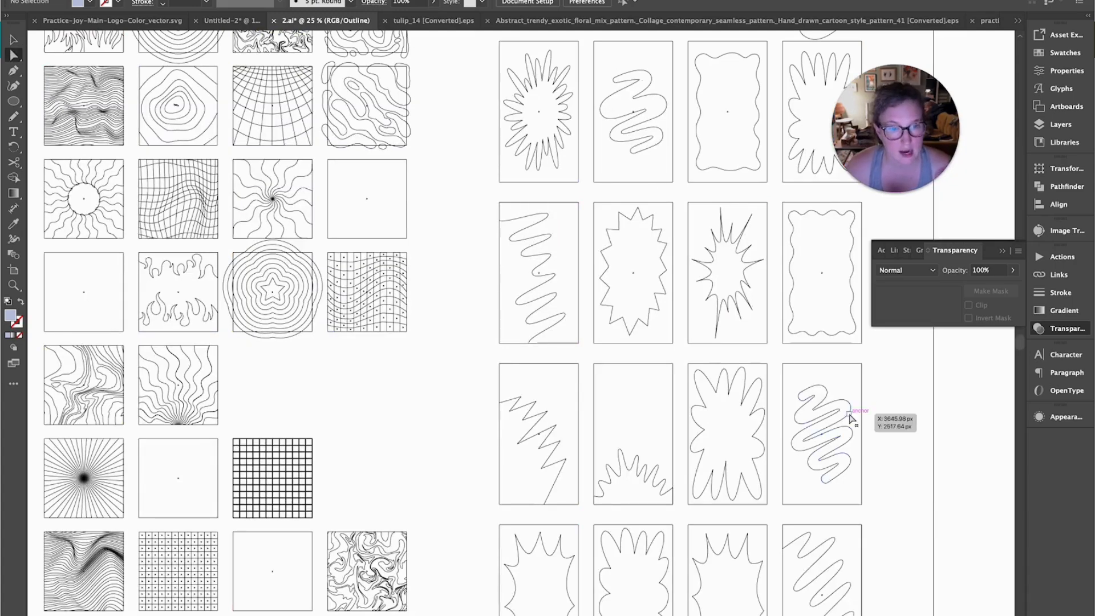
click(853, 413)
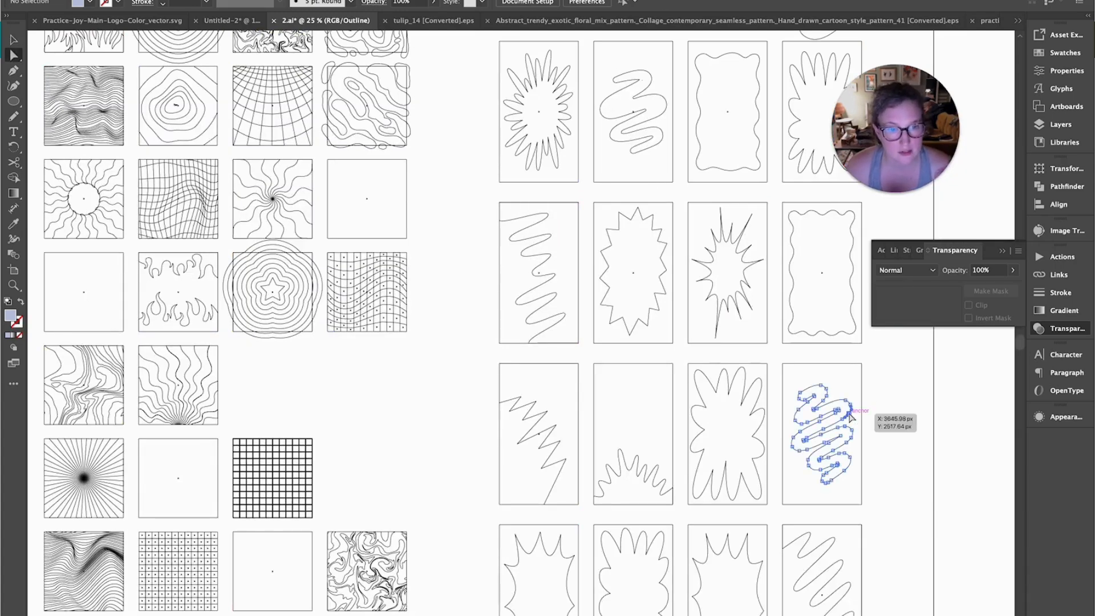
shift+click(744, 554)
key(ctrl+y)
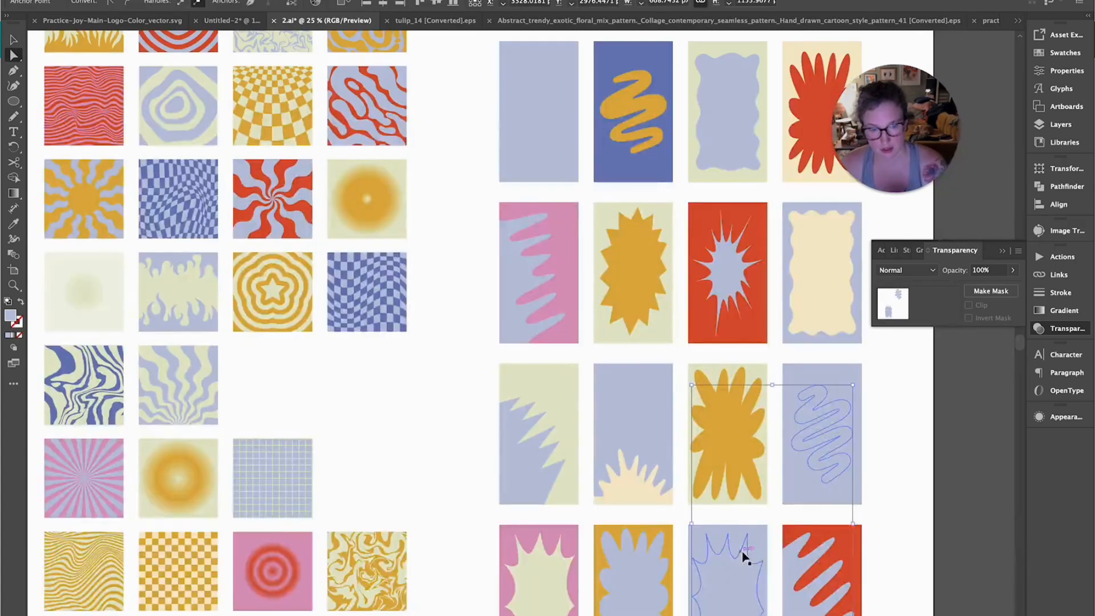
drag(627, 510, 666, 322)
key(i)
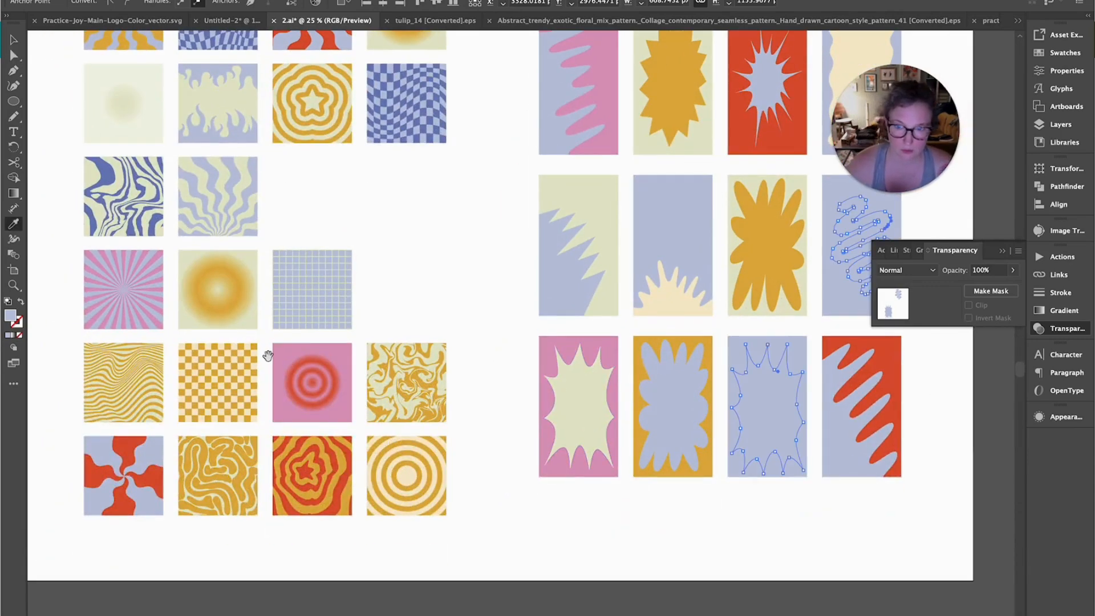
drag(48, 241, 278, 283)
drag(133, 186, 242, 240)
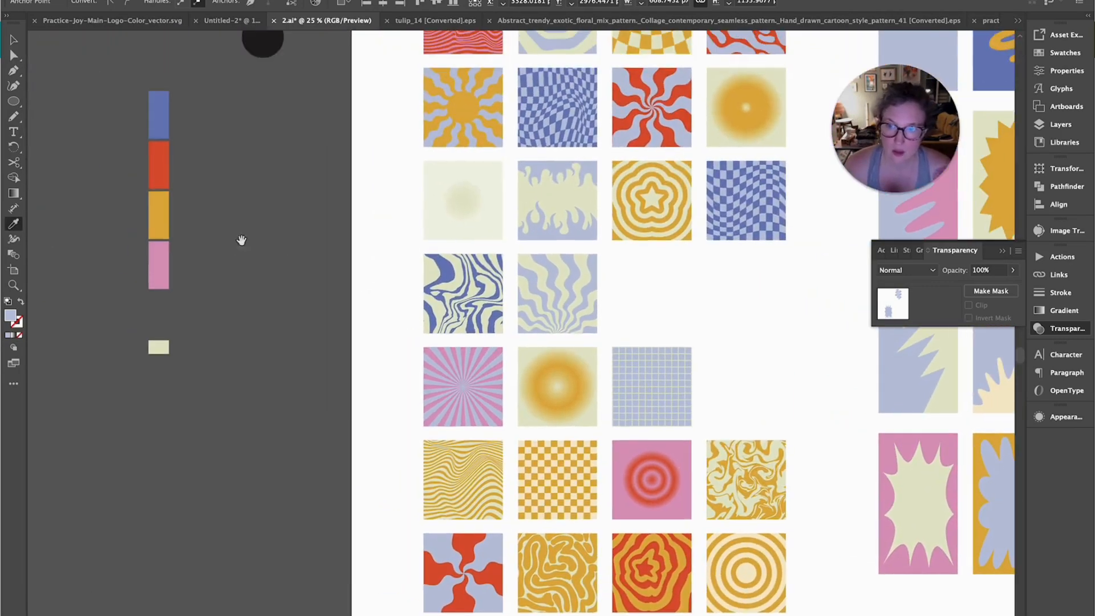
click(156, 166)
drag(481, 221, 29, 216)
click(58, 360)
key(v)
click(417, 321)
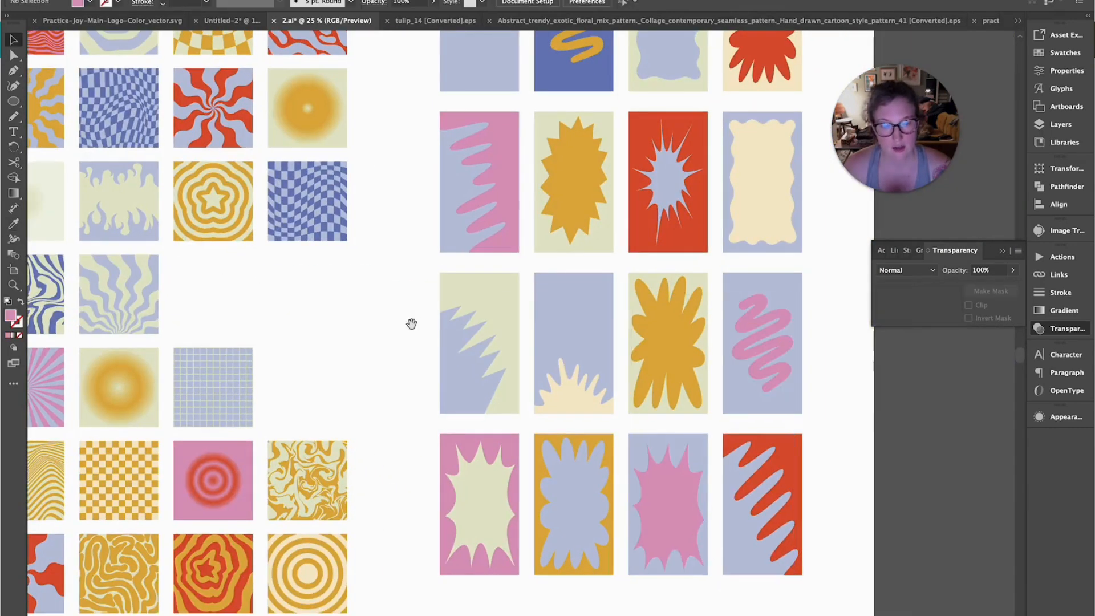
drag(412, 324, 479, 499)
drag(742, 305, 623, 400)
click(440, 282)
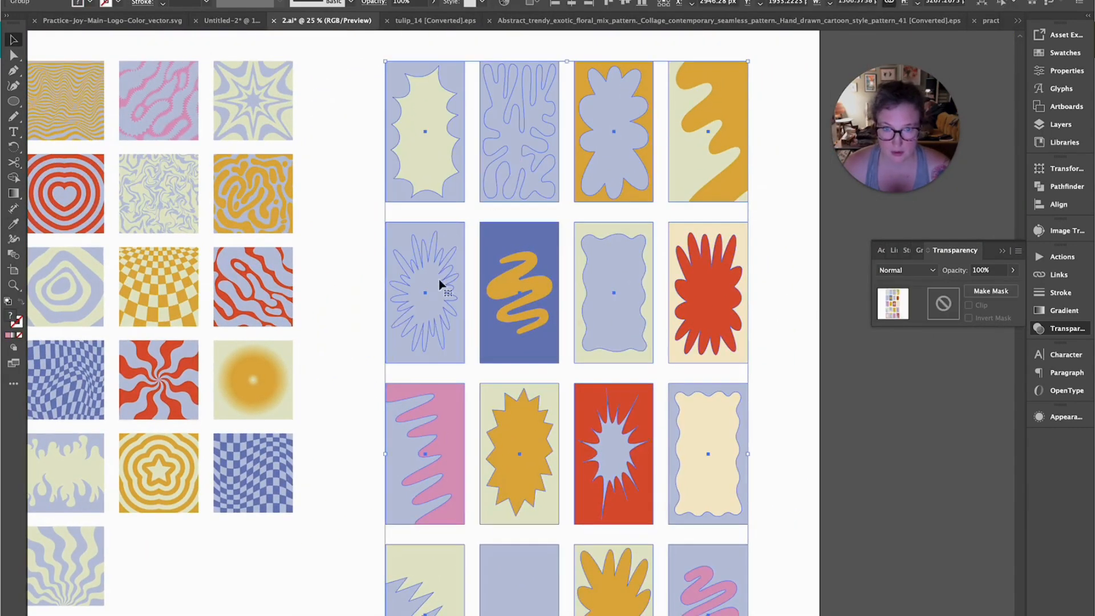
key(a)
key(v)
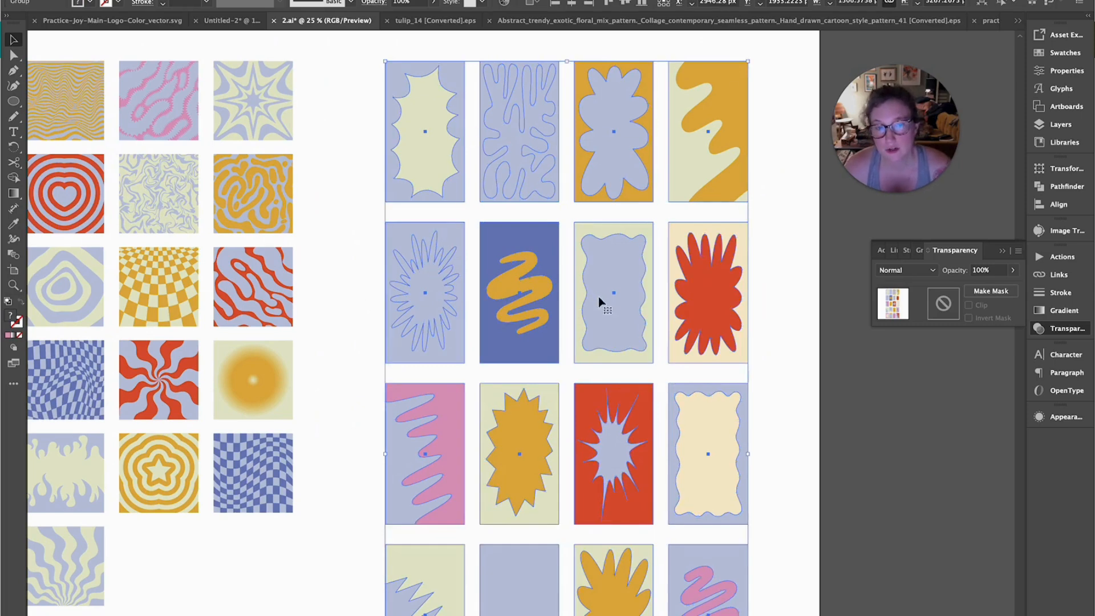
click(322, 341)
Recolor the hidden starburst and the coral-like shape on the all-lavender cards with the red sampled from the red starburst card
key(a)
click(427, 309)
shift+click(512, 127)
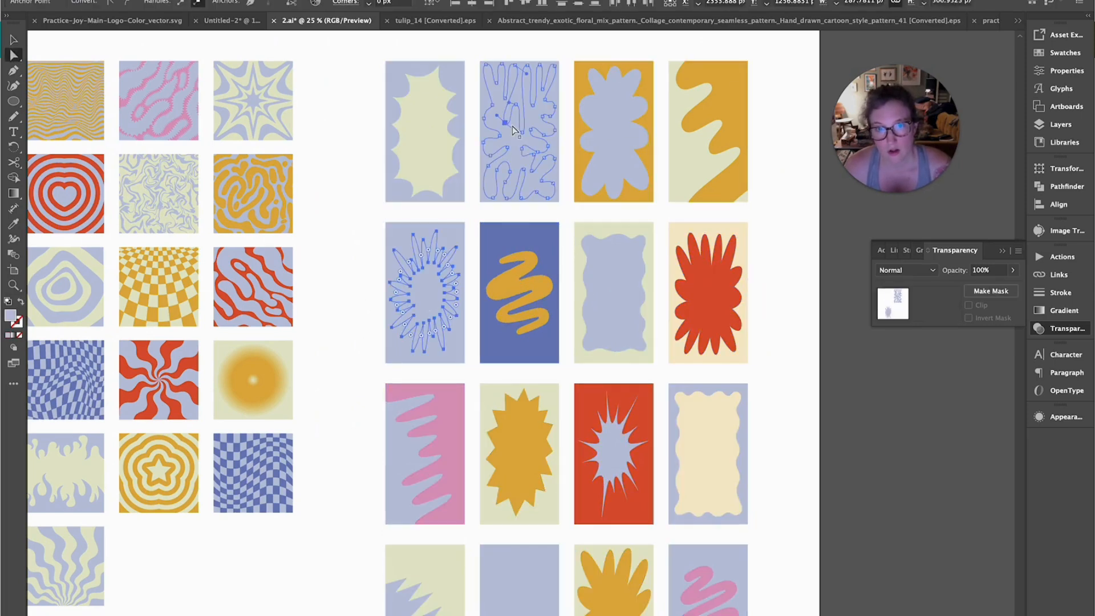
key(i)
click(630, 386)
key(v)
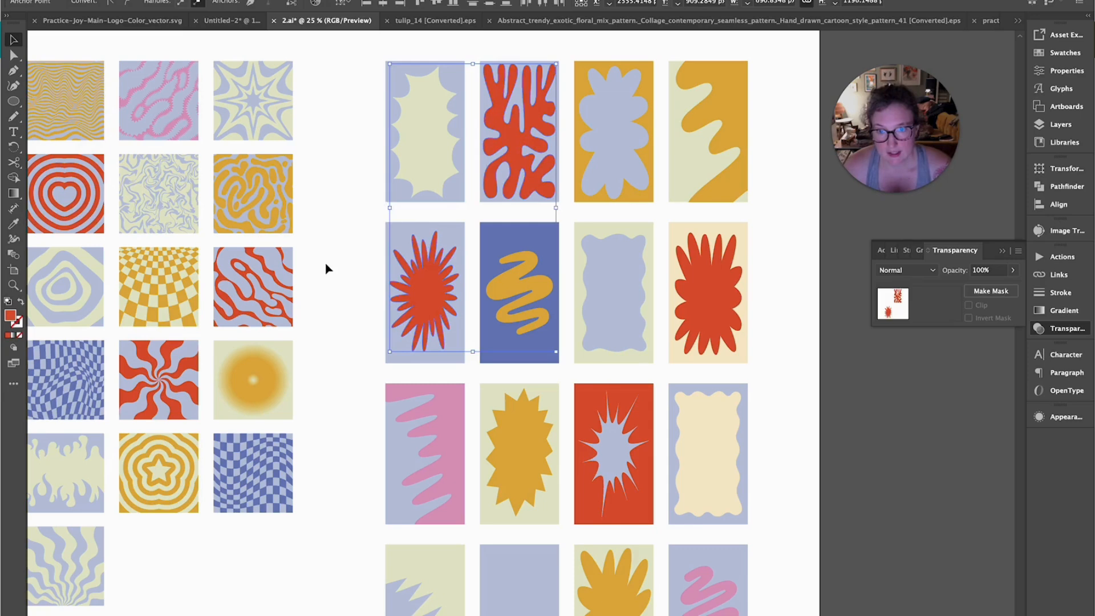
click(329, 268)
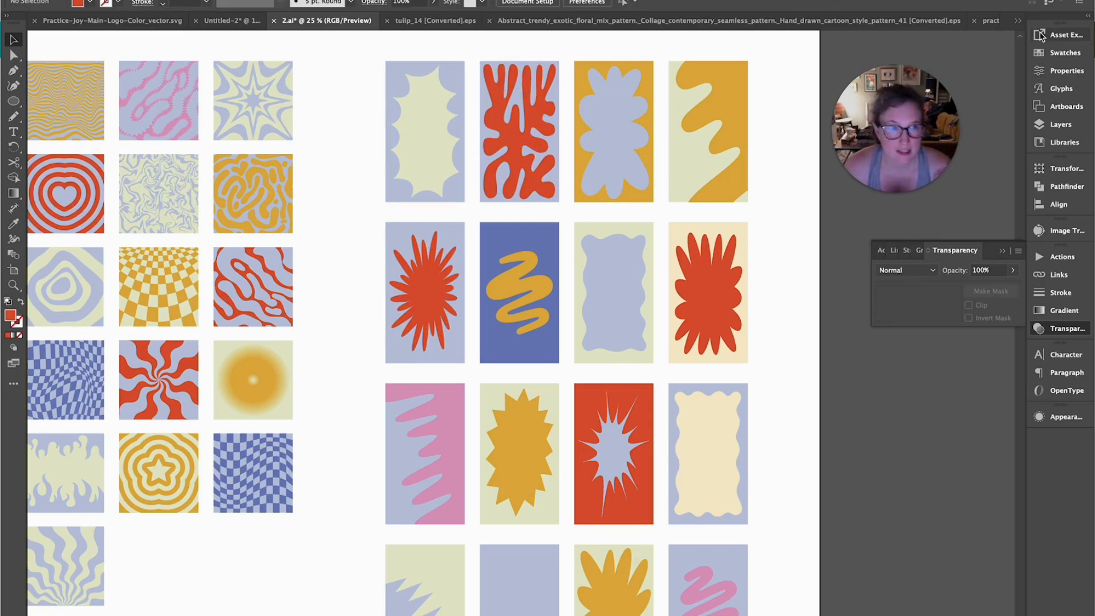
scroll(434, 80, down, 1)
click(1, 0)
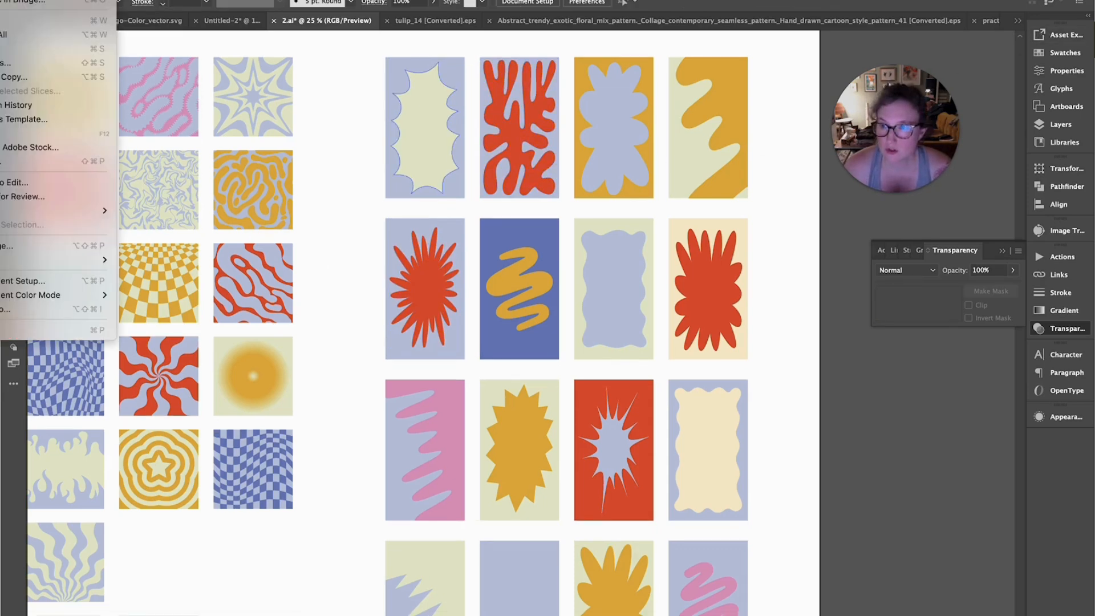
mouse_move(28, 211)
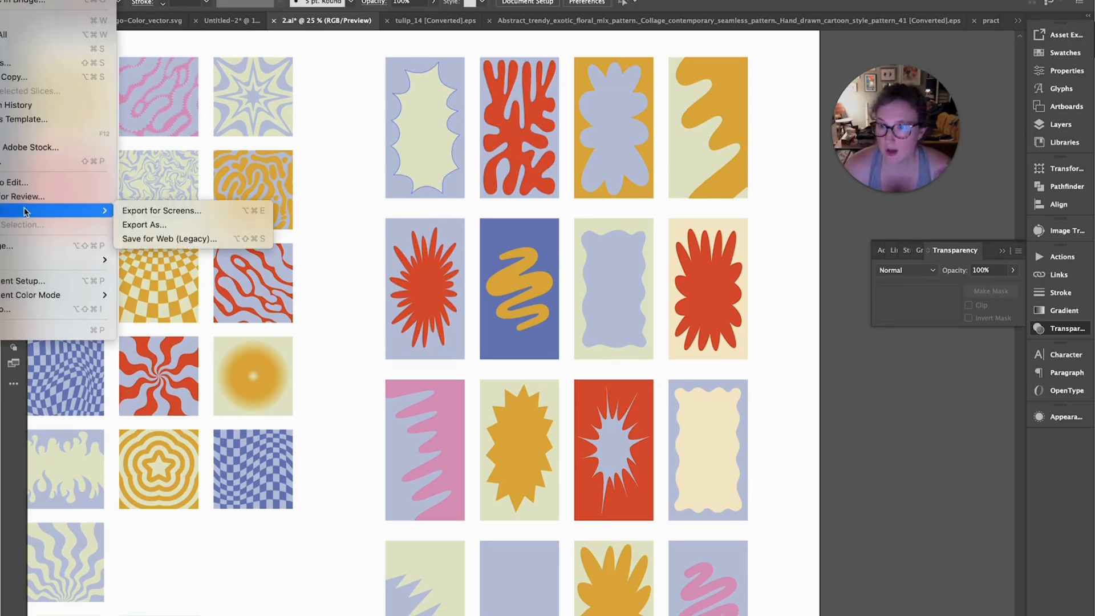
click(196, 224)
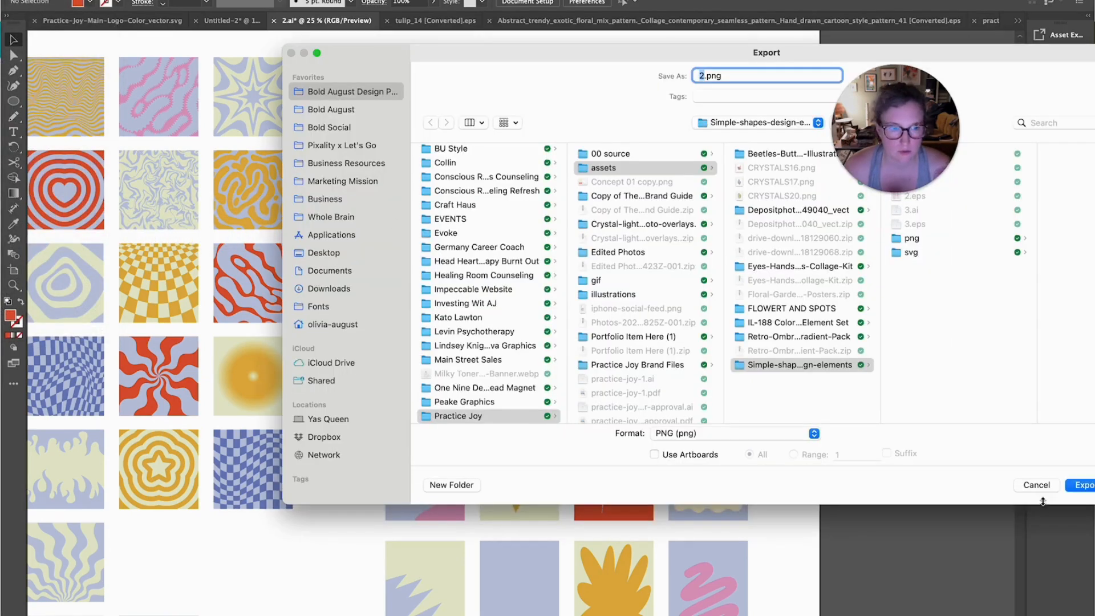
click(1033, 489)
Examine the artboard and asset options of Export for Screens, and close it without exporting
click(3, 2)
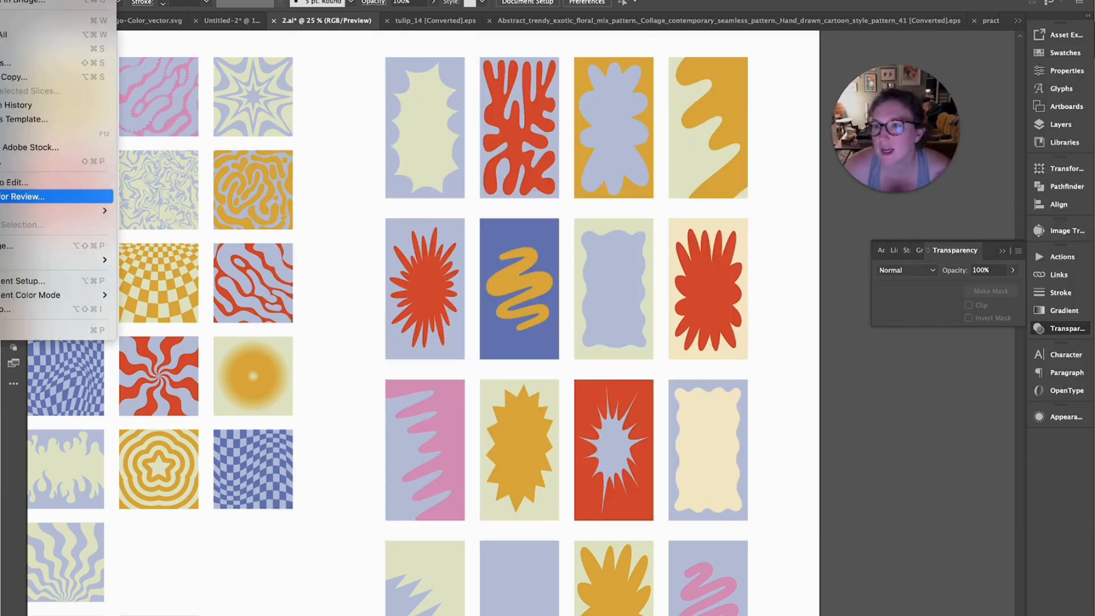
mouse_move(57, 211)
click(159, 212)
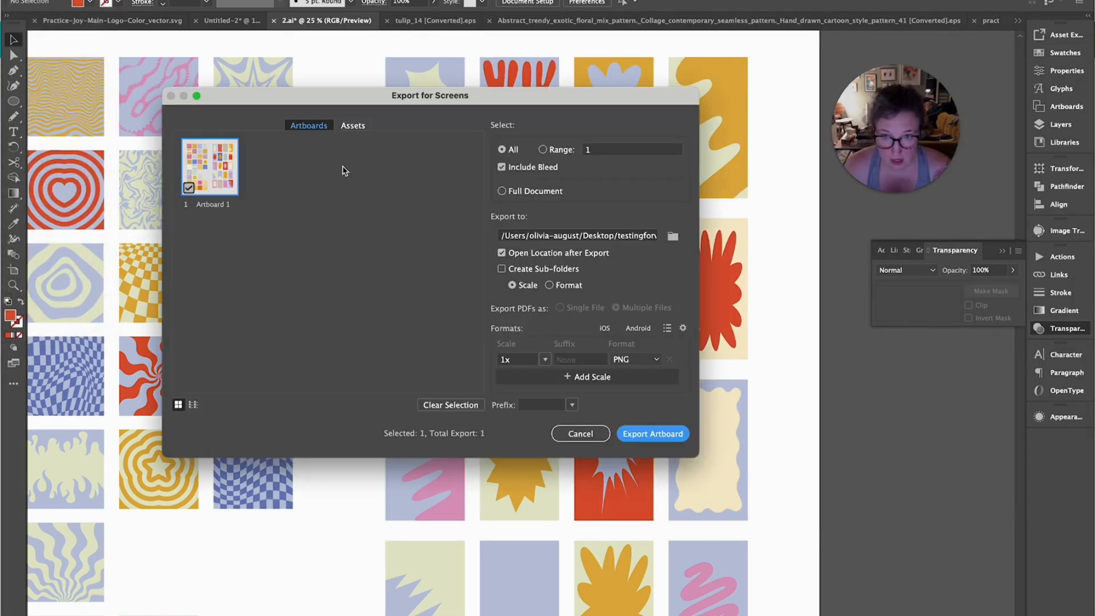
click(352, 125)
click(311, 125)
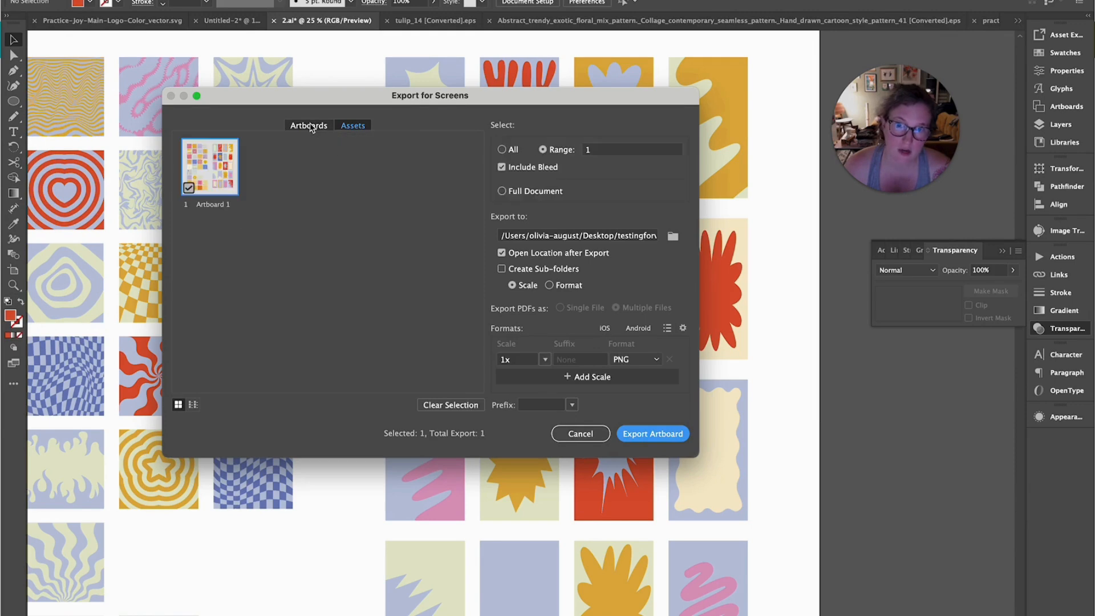
click(353, 126)
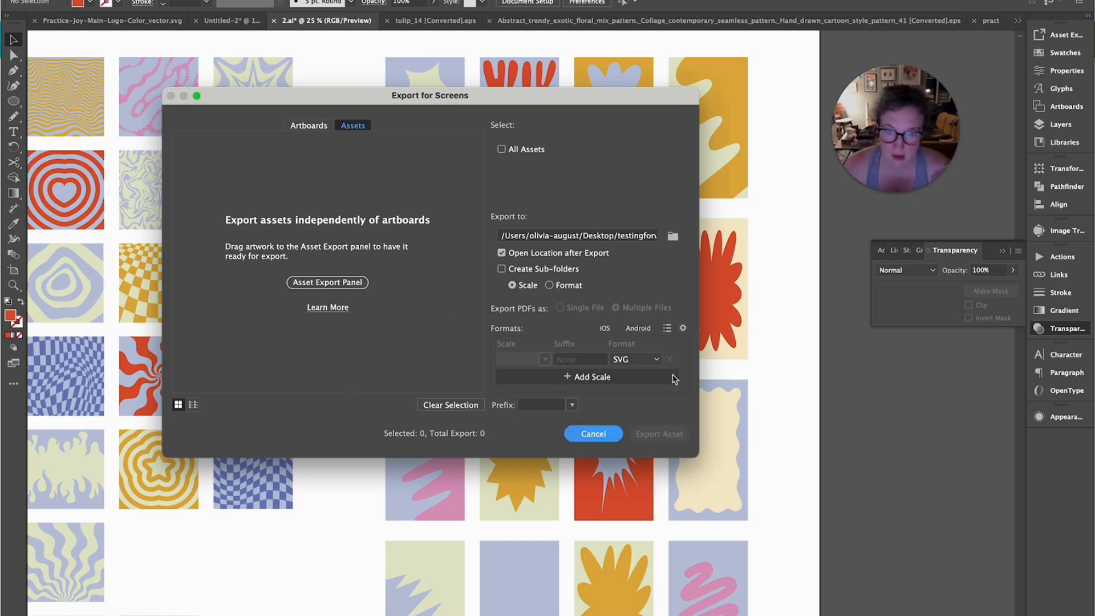
click(580, 434)
Ungroup the card set and collect the eight cards of the top two rows as separate assets for export
click(1059, 36)
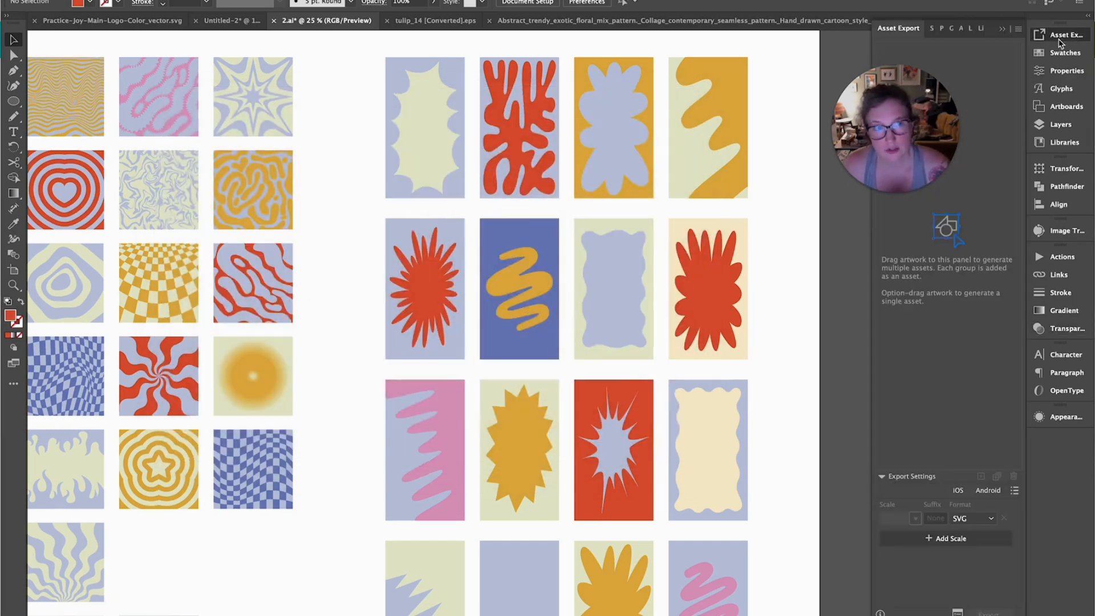
click(581, 303)
click(766, 278)
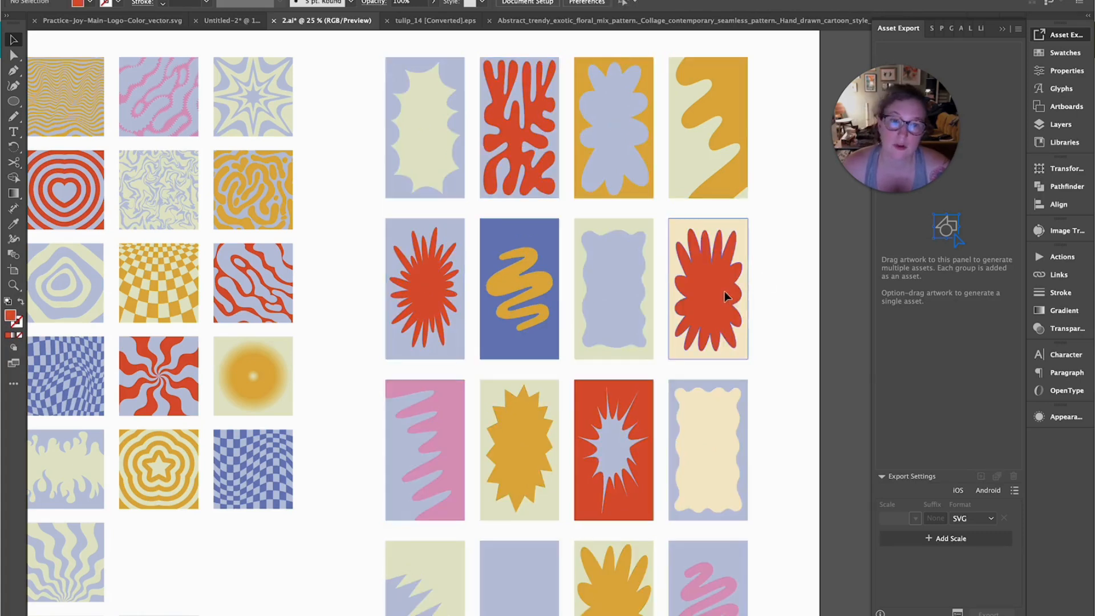
click(613, 296)
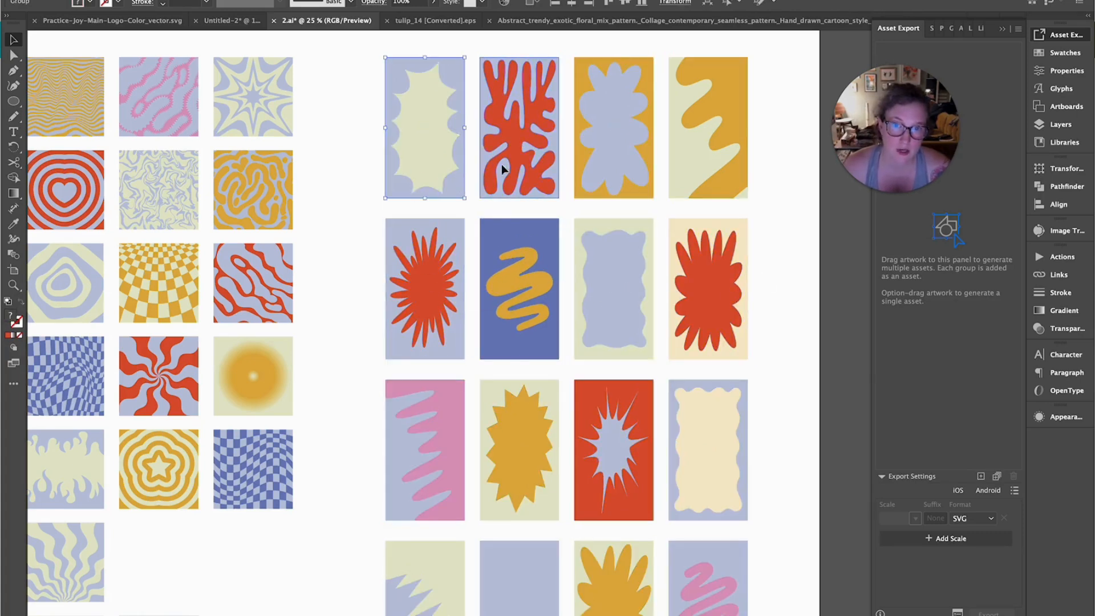
click(714, 152)
drag(368, 171, 969, 308)
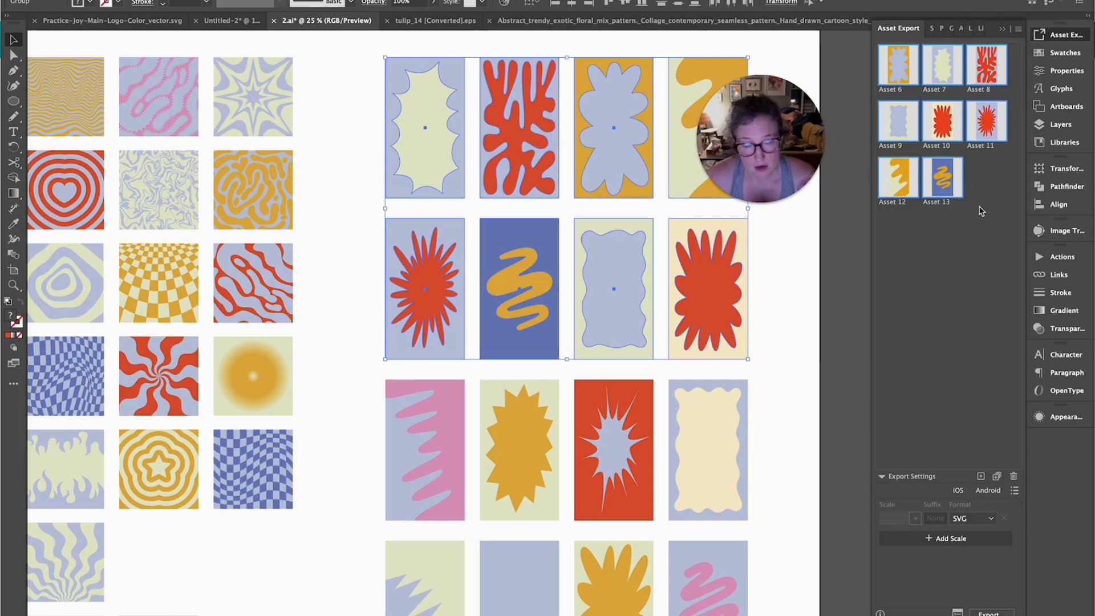
click(979, 285)
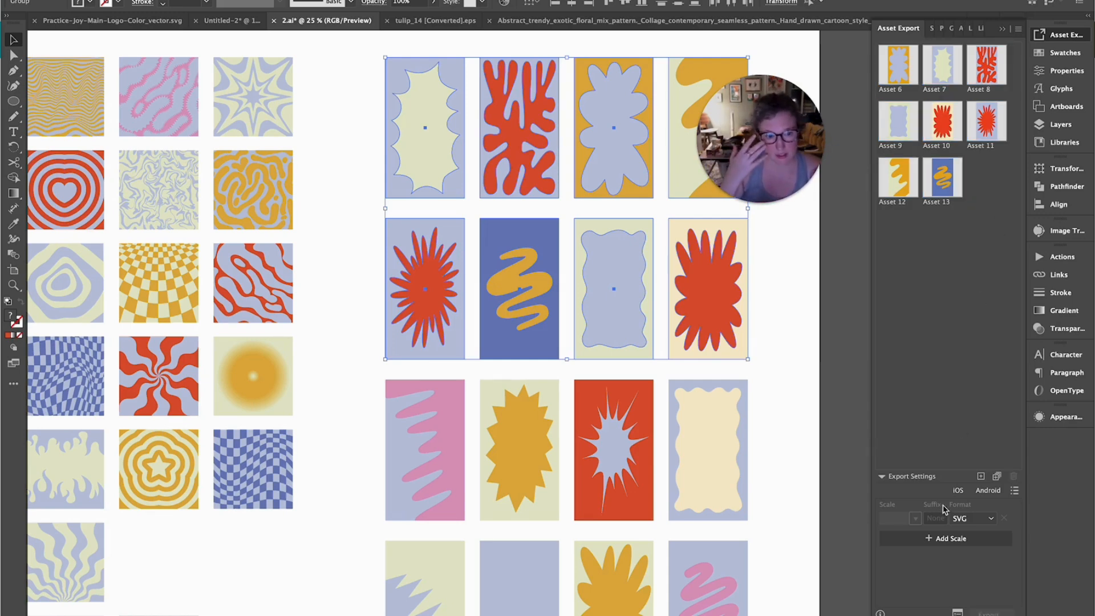
click(955, 538)
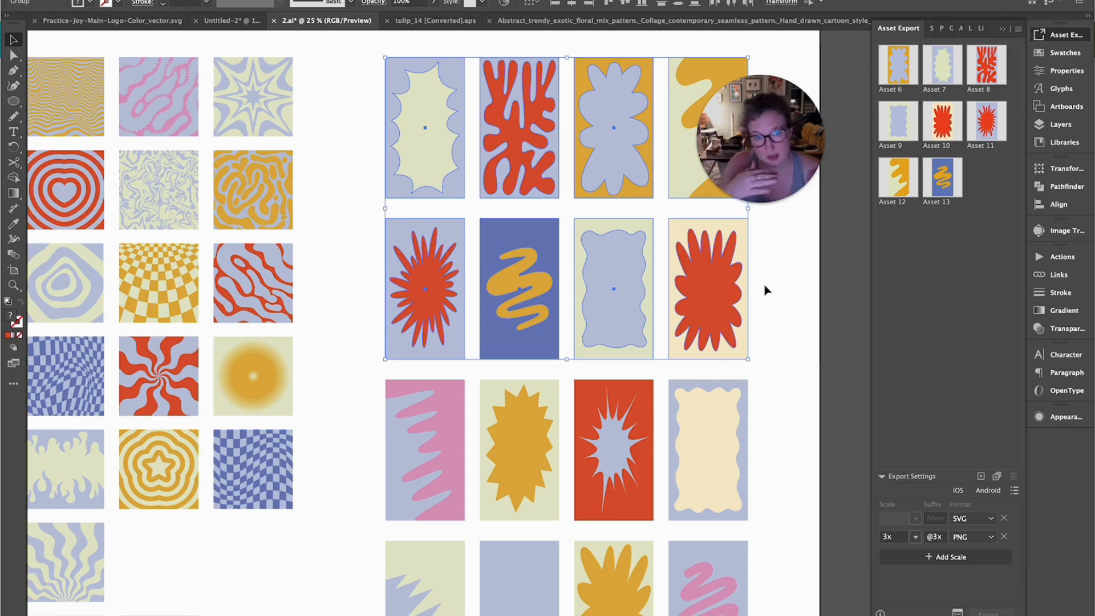
click(917, 537)
click(917, 537)
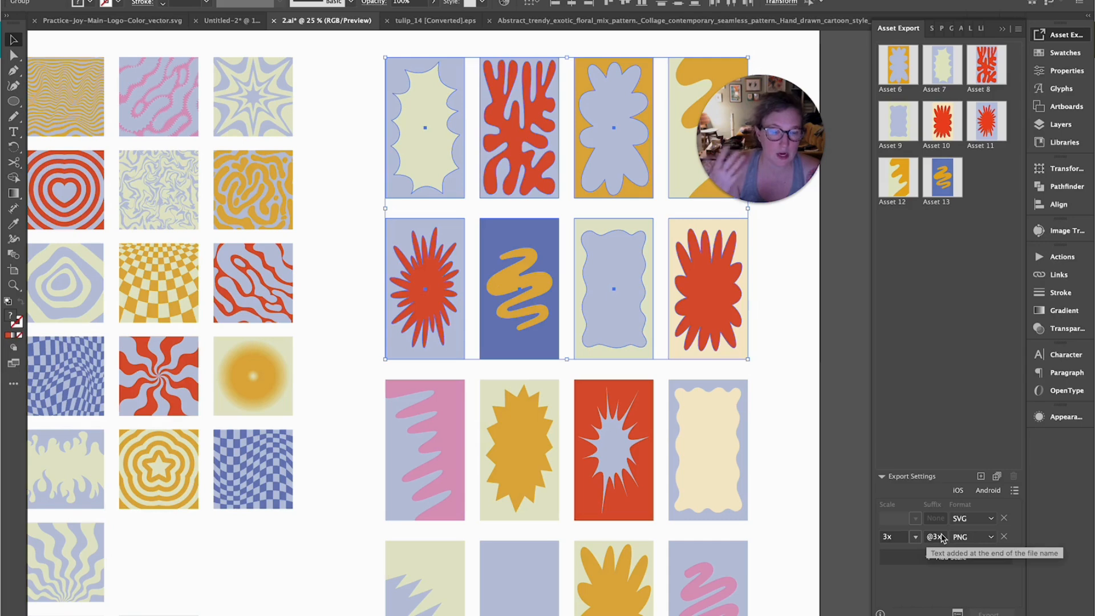
click(910, 81)
shift+click(938, 190)
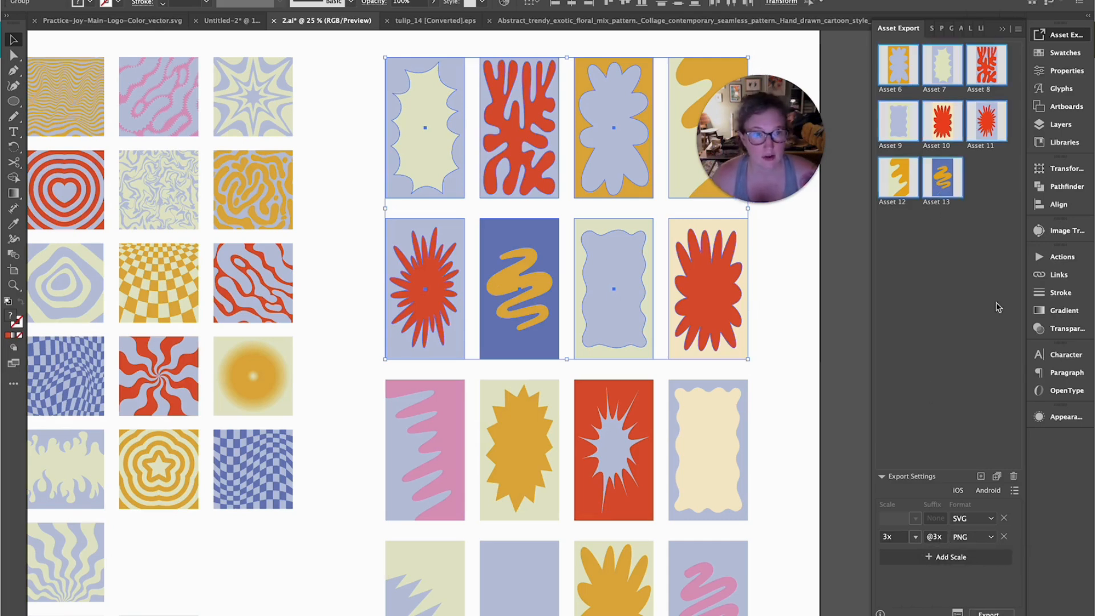
Export the eight selected assets into the testingforvideoplzliekthis folder and switch to the Quick Canva Tips design in Canva
click(991, 613)
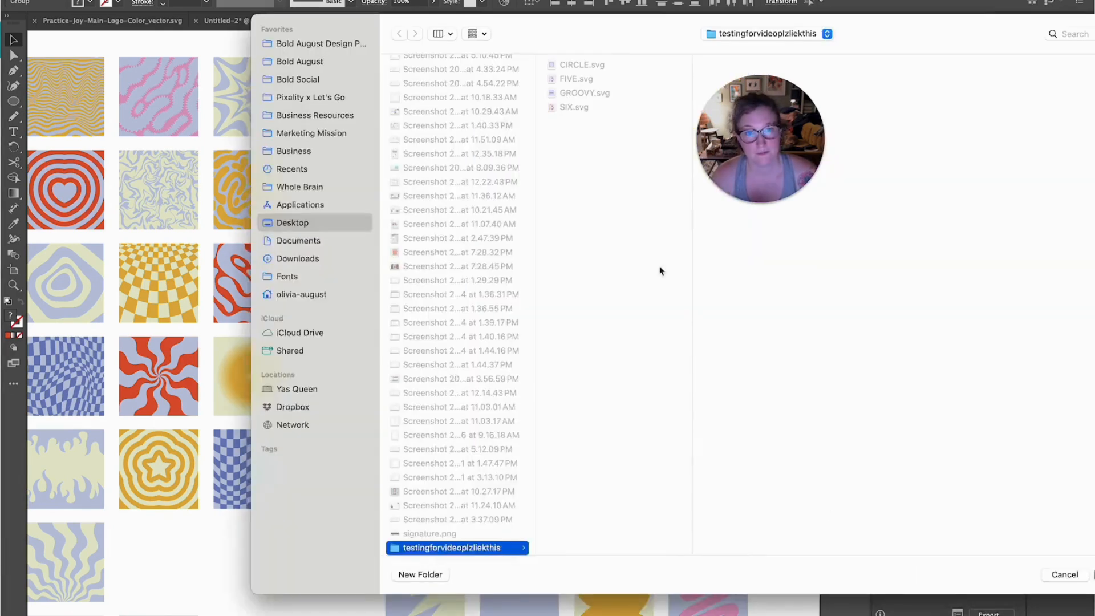
click(1094, 575)
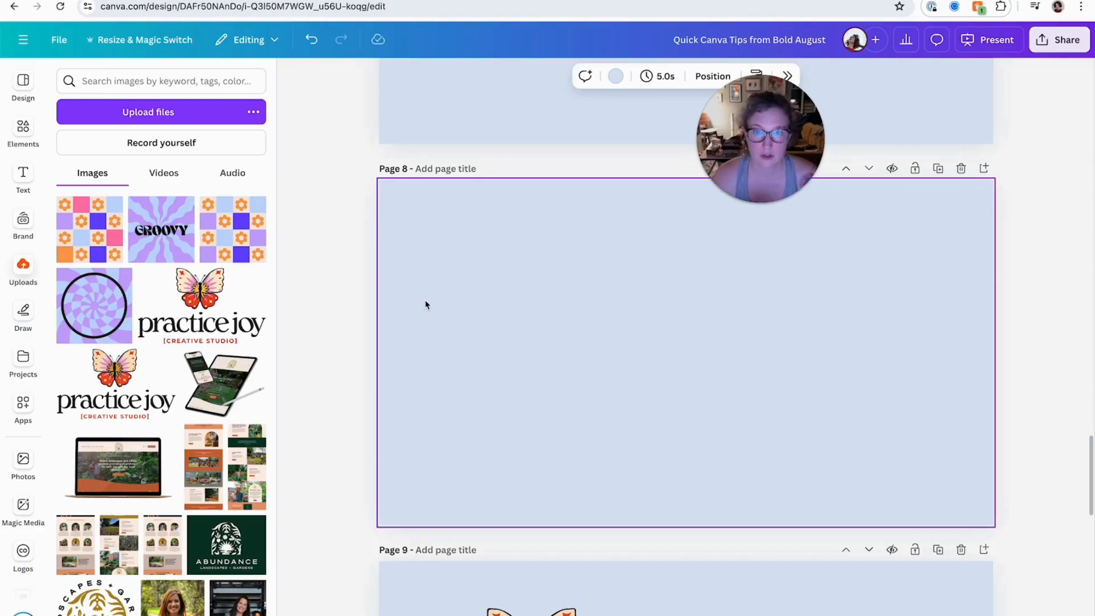
key(ctrl+Left)
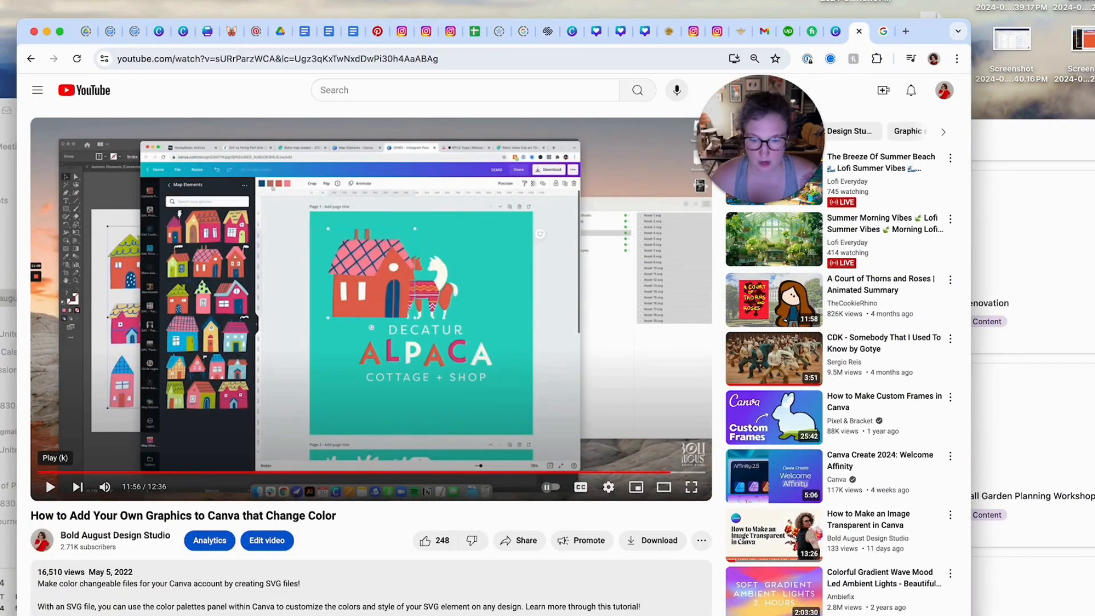
key(ctrl+Right)
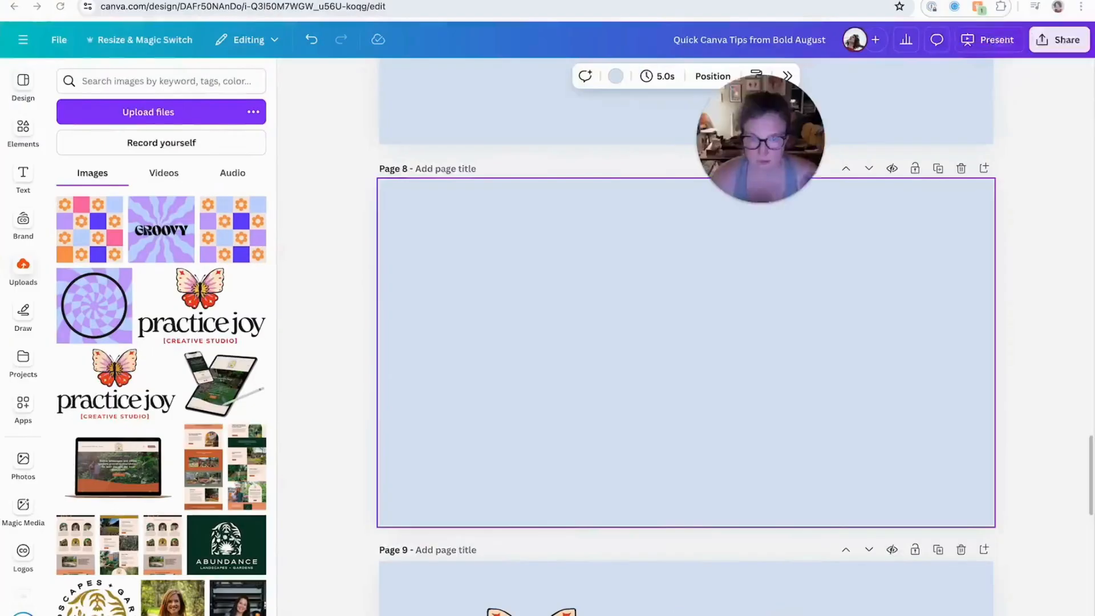
Upload Asset 8.svg, Asset 9.svg, Asset 10.svg and Asset 11.svg from the testingforvideoplzliekthis folder to the Canva uploads
click(109, 117)
click(457, 142)
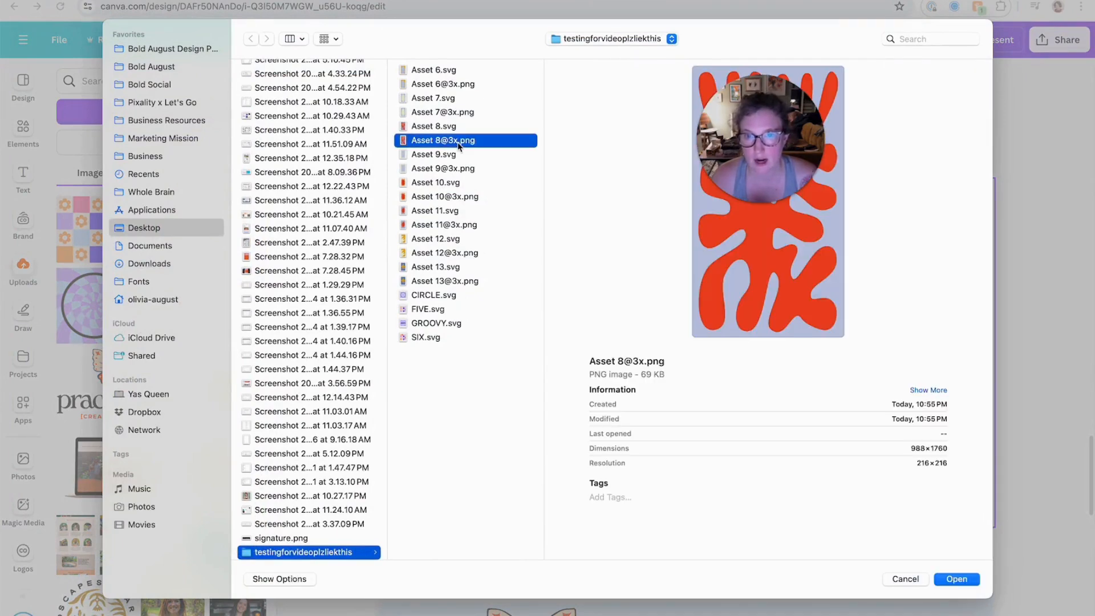
key(Up)
super+click(468, 156)
super+click(466, 183)
super+click(473, 211)
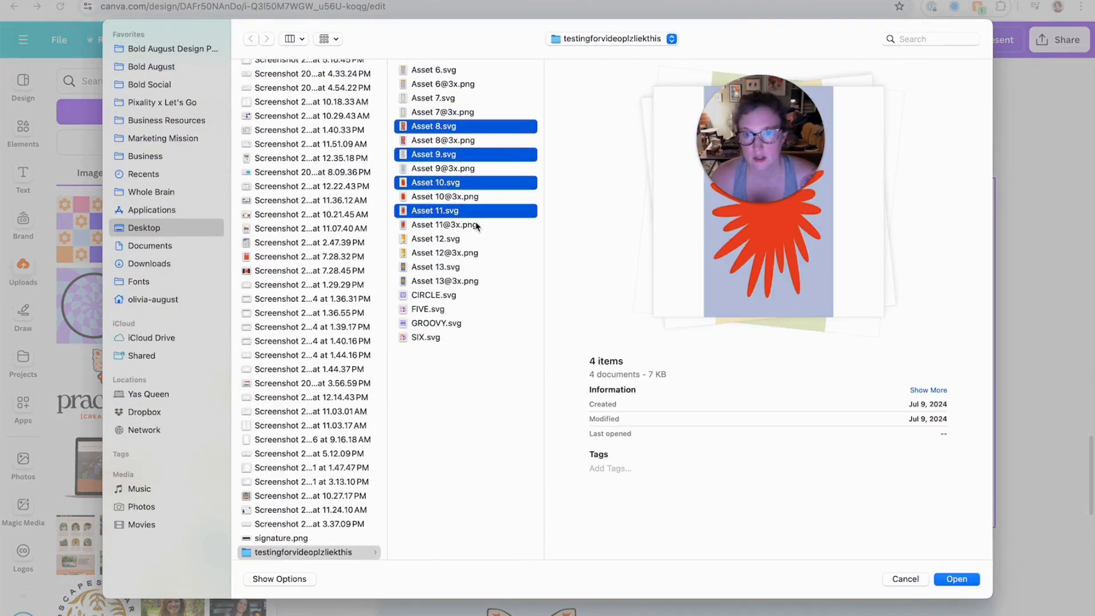
click(956, 579)
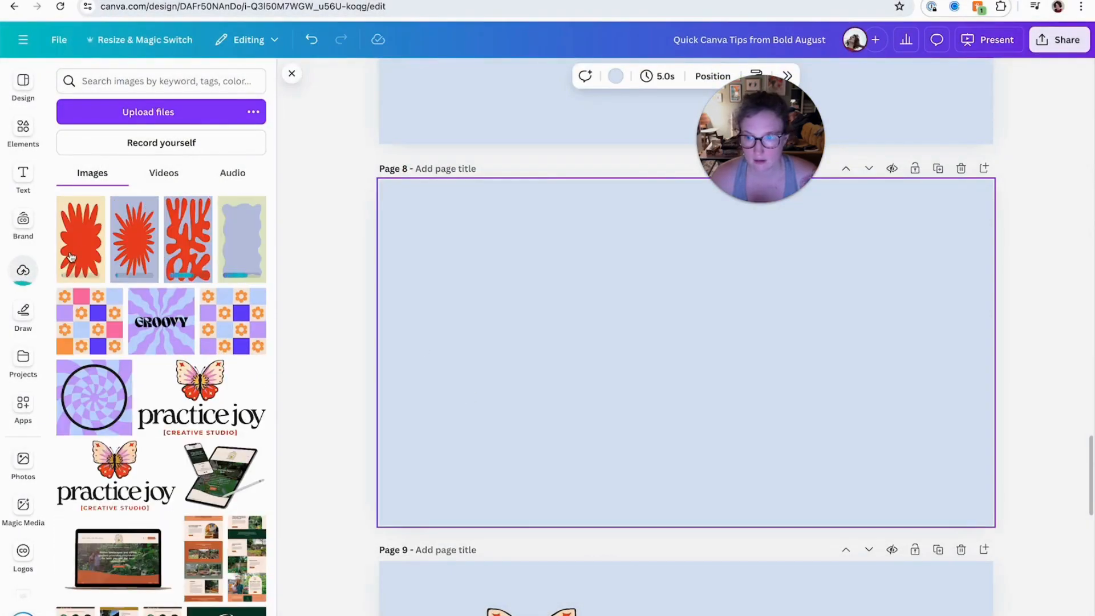
Place the uploaded cream card with the red shape and the lavender card with the red starburst side by side on page 8
drag(686, 365, 483, 335)
click(647, 337)
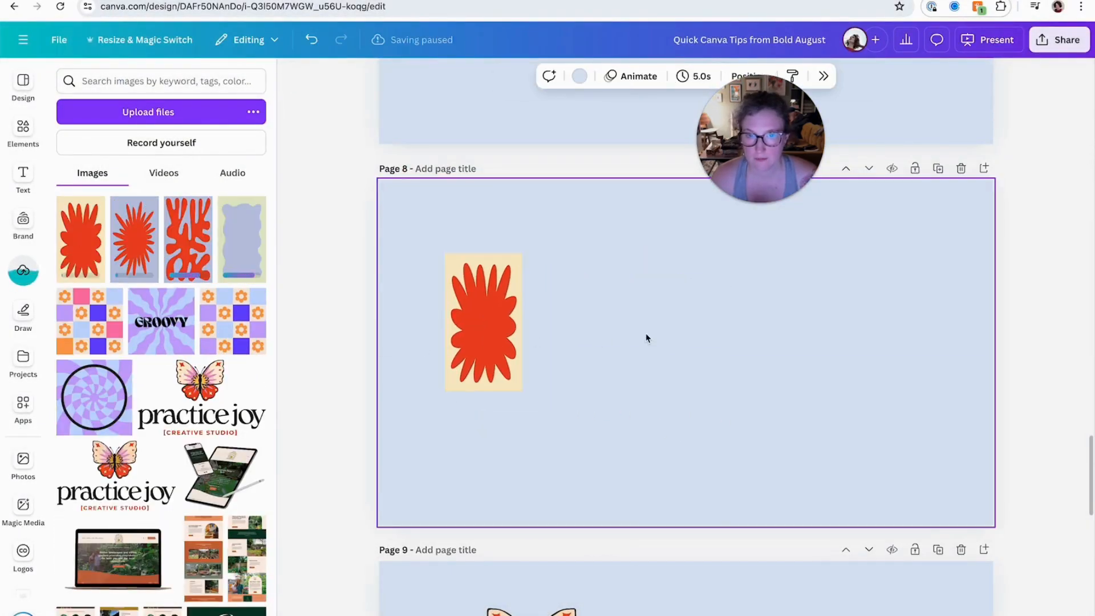
click(134, 267)
drag(673, 344, 578, 265)
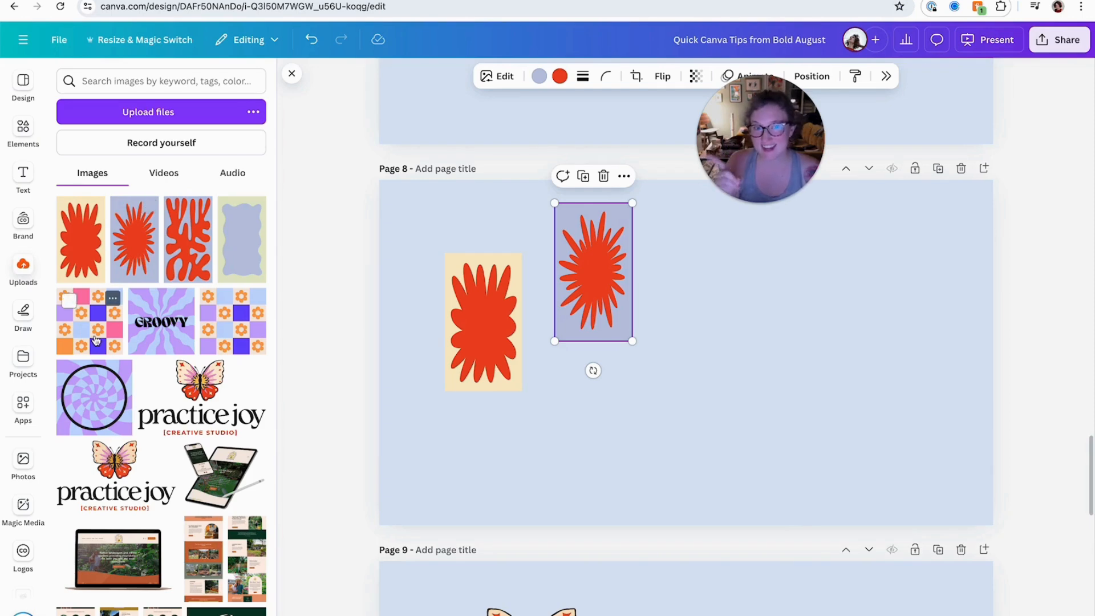
Recolor the cream card's background with the 2024 Bold August Designs pink and the lavender card's starburst with a document orange
click(505, 300)
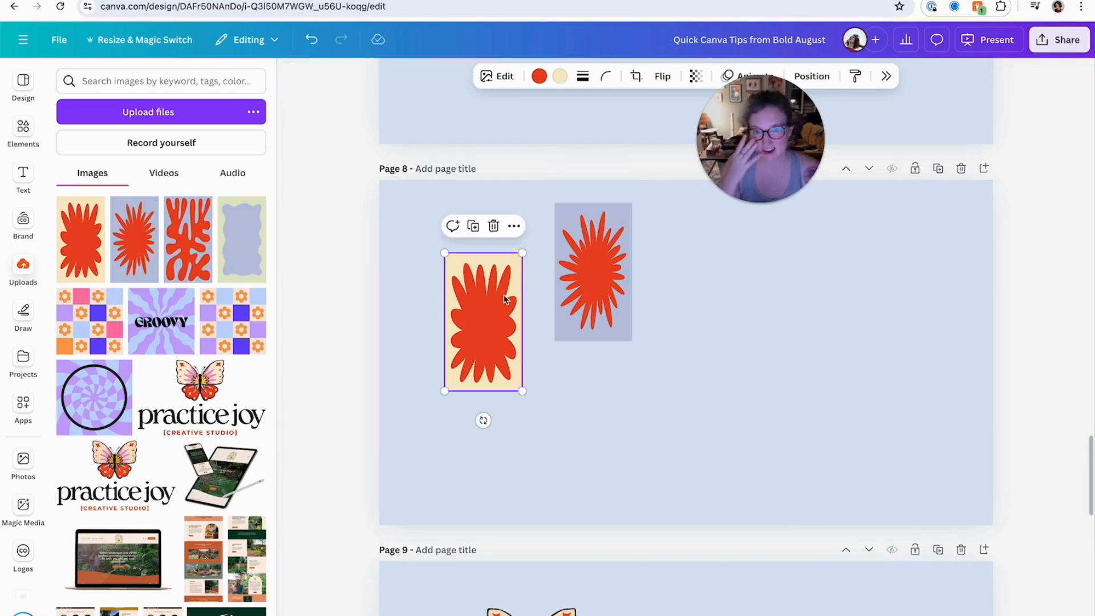
click(559, 76)
click(944, 352)
click(944, 382)
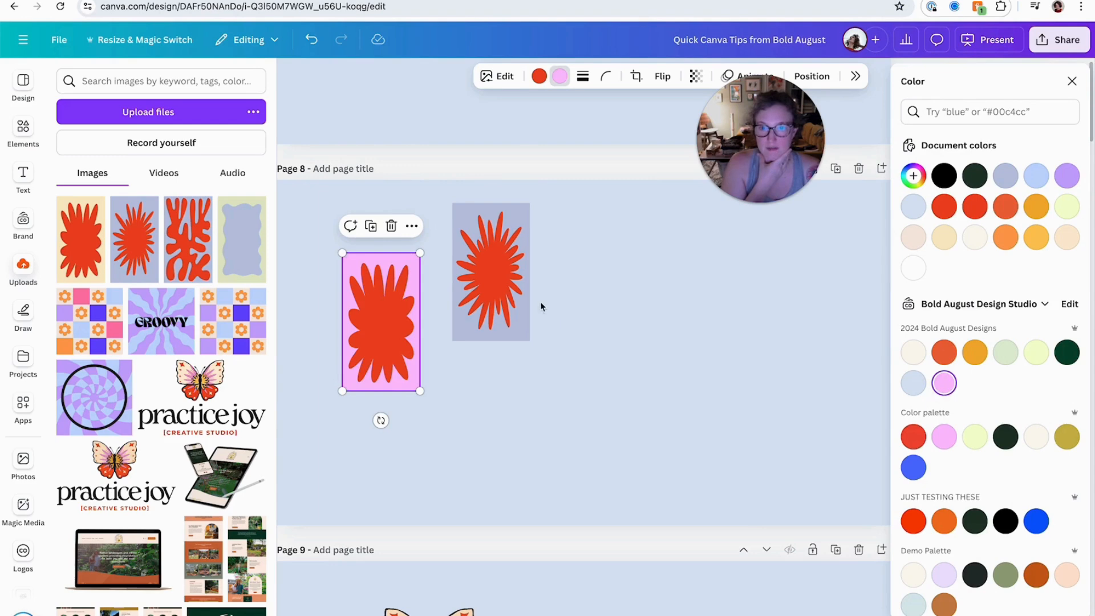
click(519, 302)
click(941, 238)
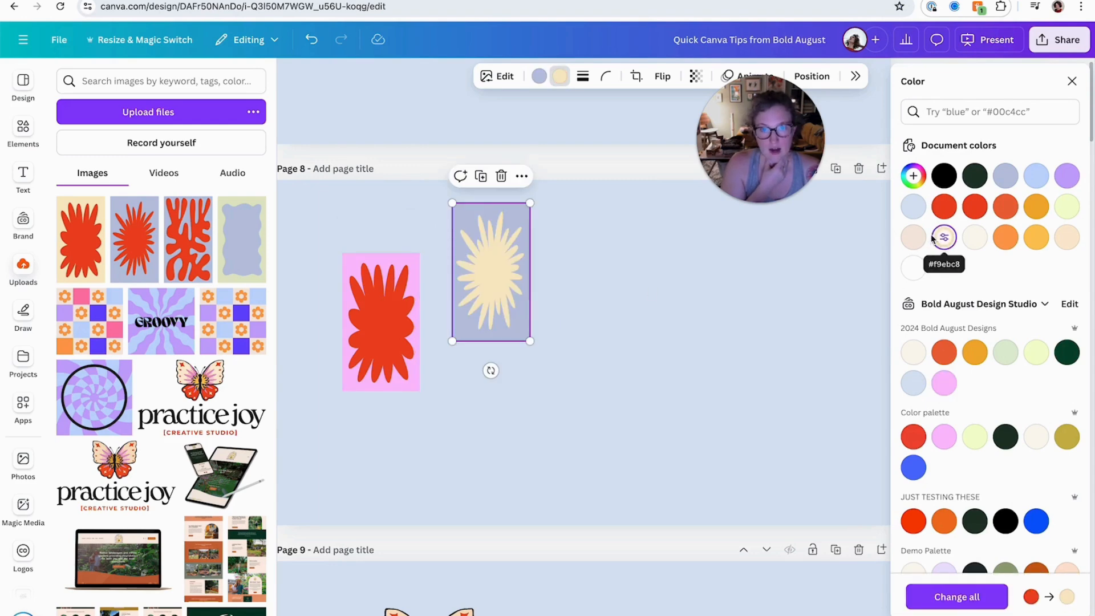
click(1005, 237)
click(795, 382)
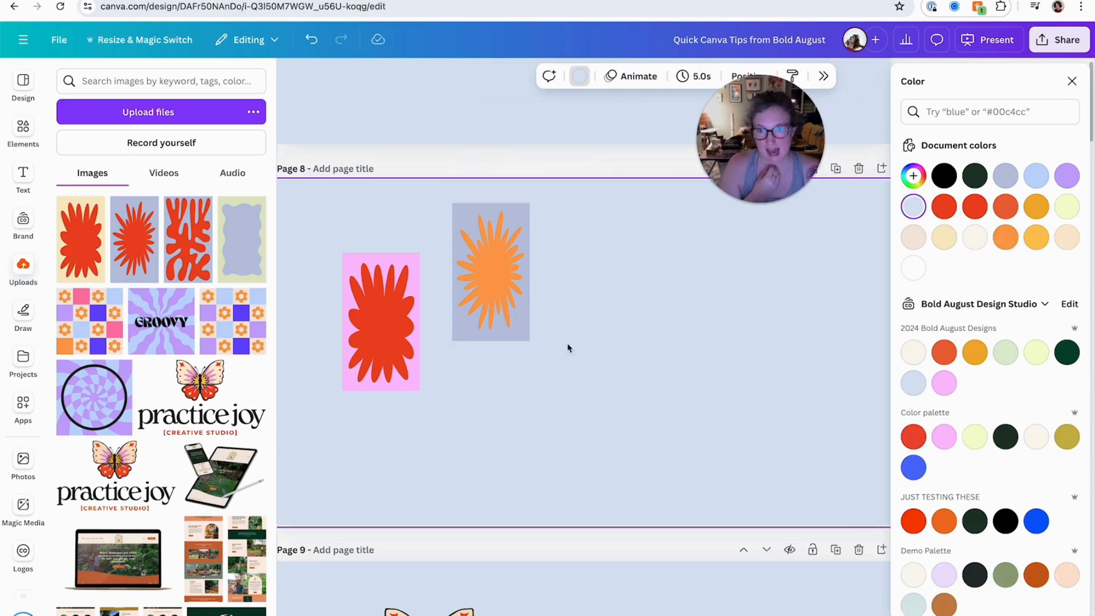
Apply the 2024 Bold August Designs brand palette to page 8 and shuffle its colors repeatedly
click(23, 222)
scroll(143, 194, up, 5)
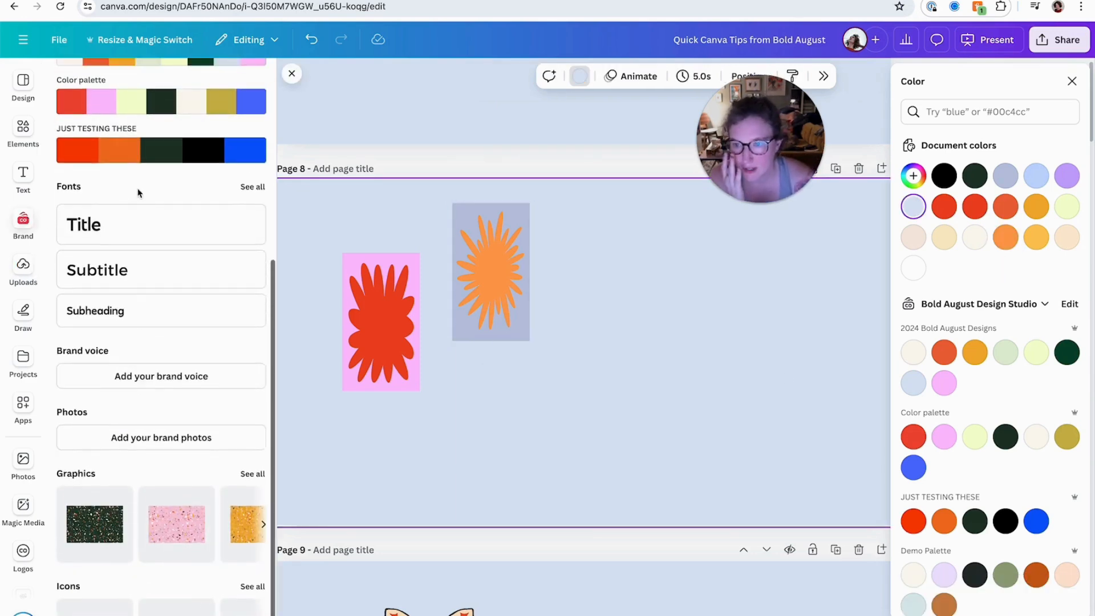
click(143, 263)
click(143, 263)
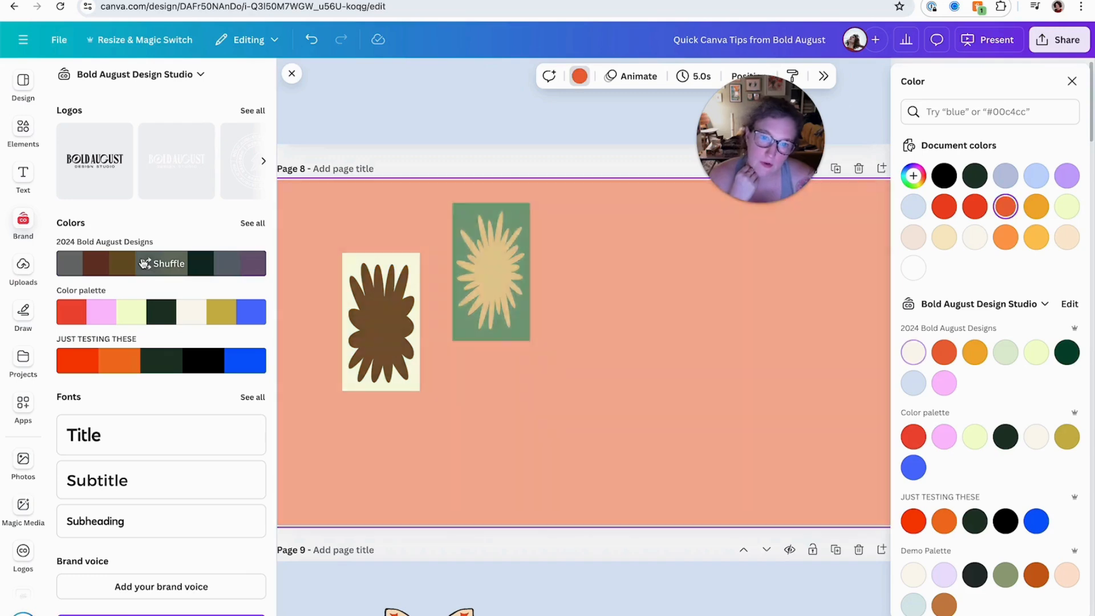
click(143, 263)
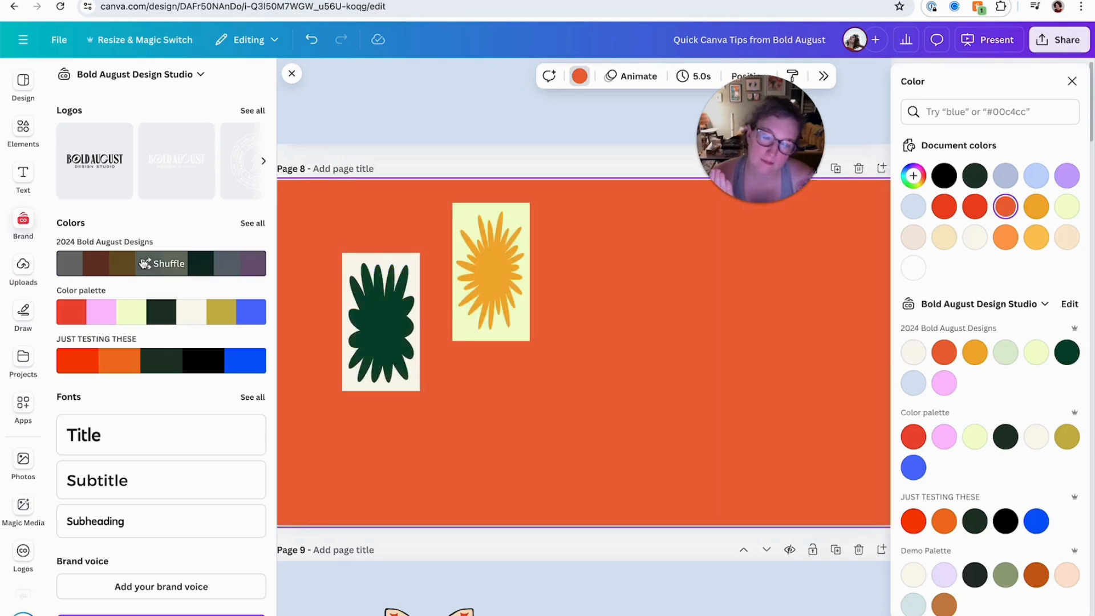
click(144, 262)
click(144, 263)
click(144, 263)
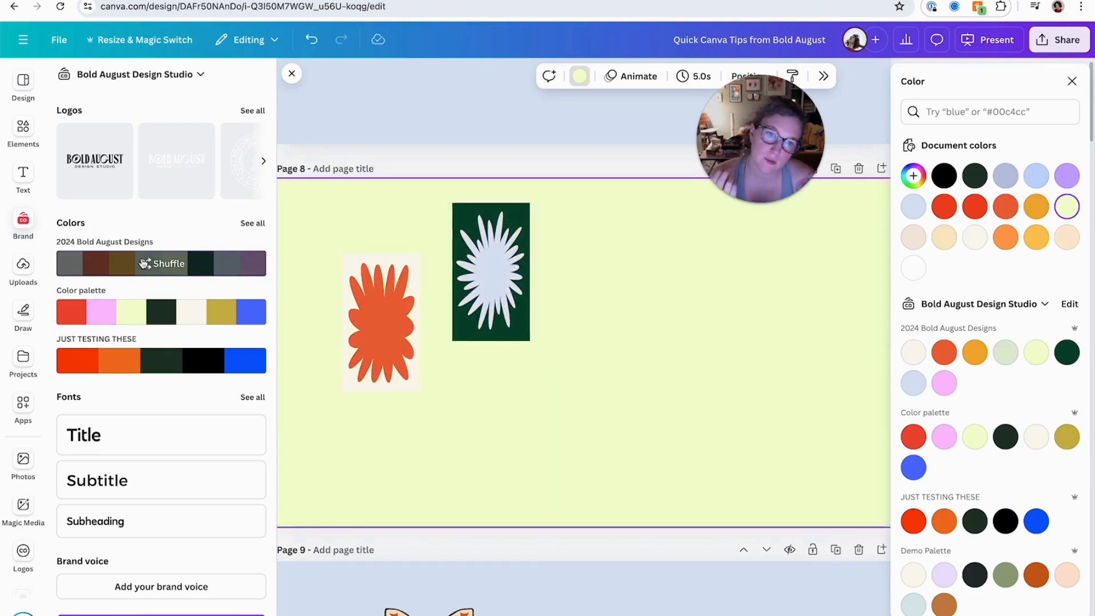
click(144, 263)
click(143, 262)
click(142, 263)
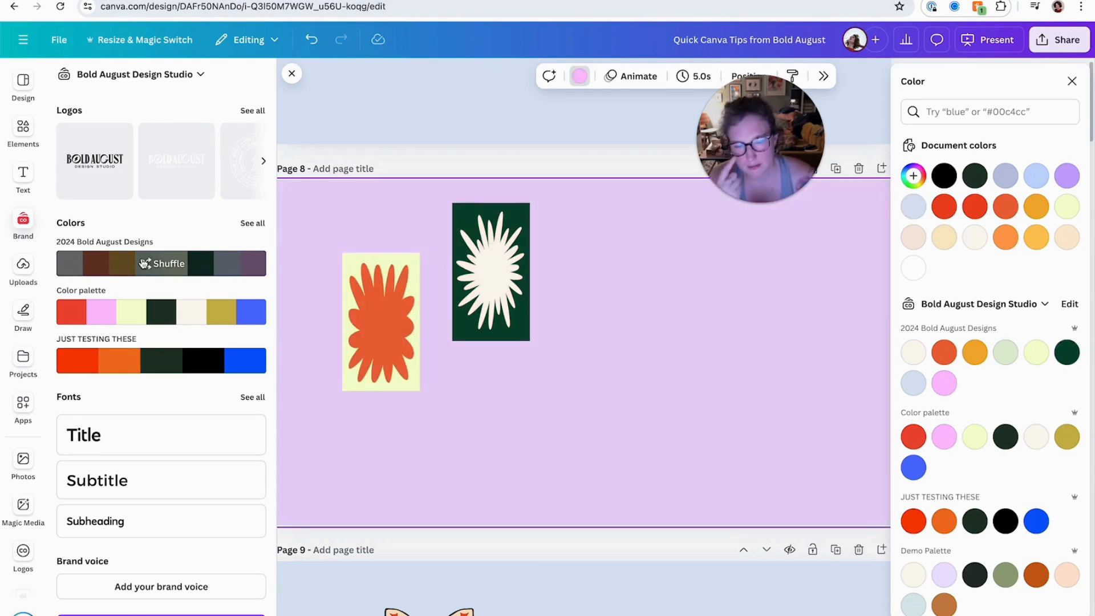
click(143, 263)
click(142, 263)
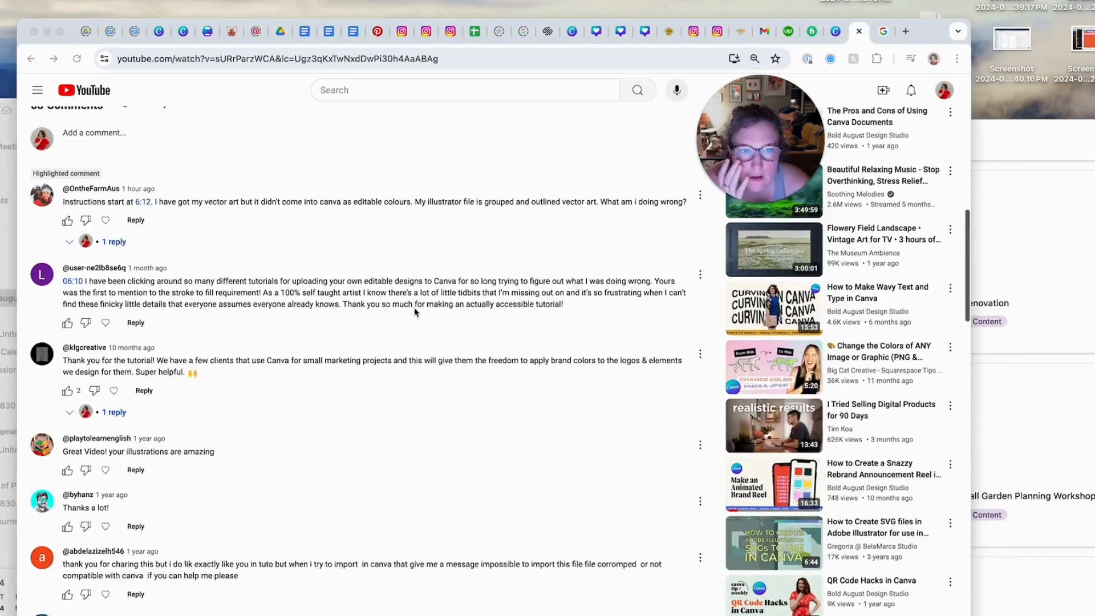
Switch to the YouTube tutorial on adding color-changing graphics to Canva and read its comments from the gradient SVG question onward
scroll(415, 306, down, 5)
scroll(303, 371, down, 3)
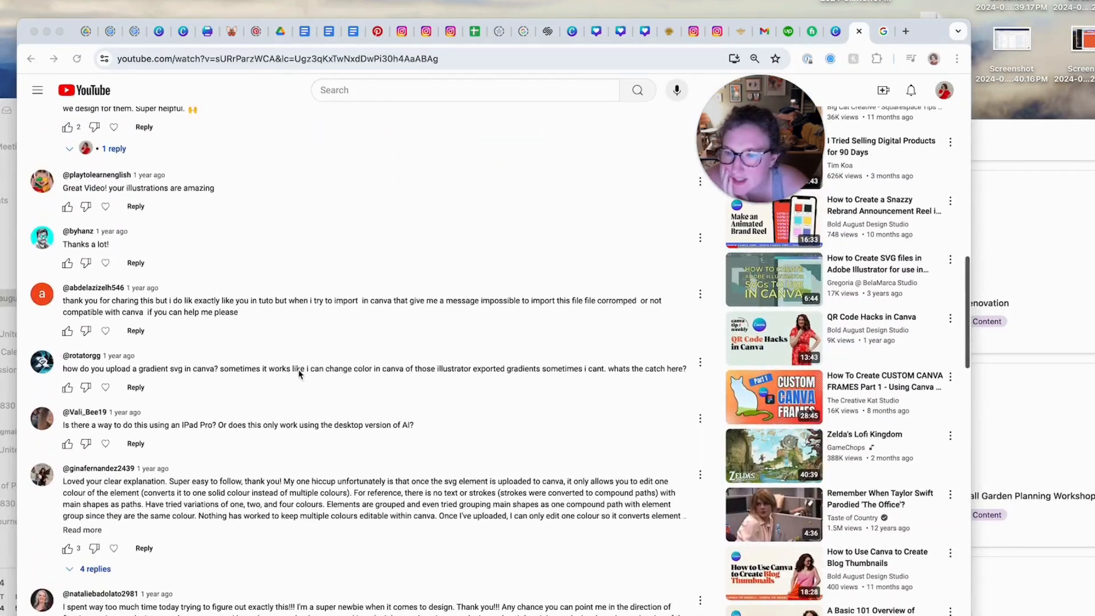
click(154, 375)
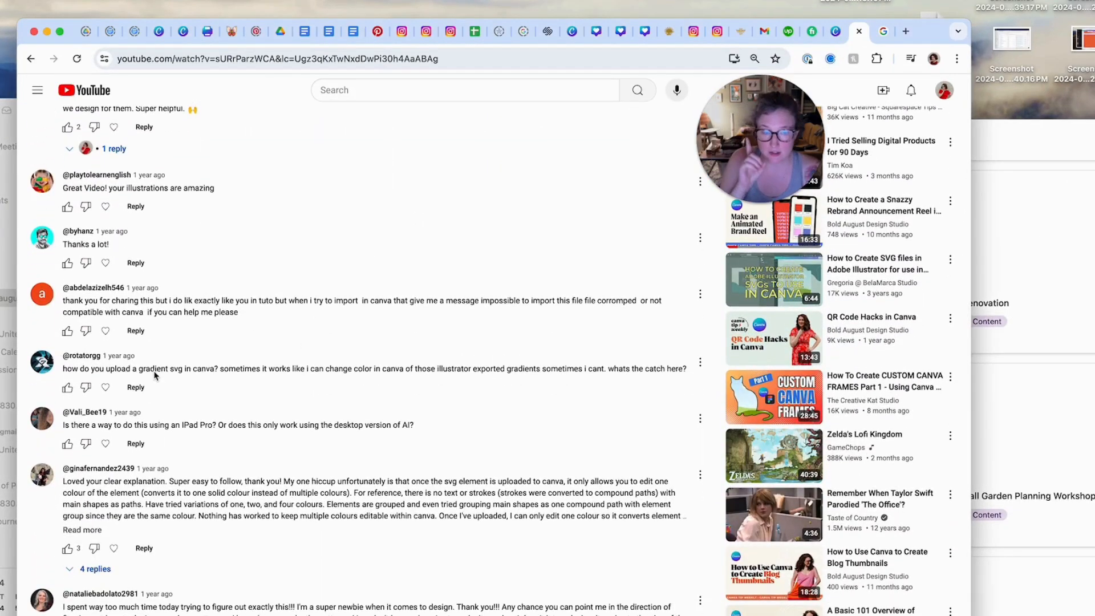
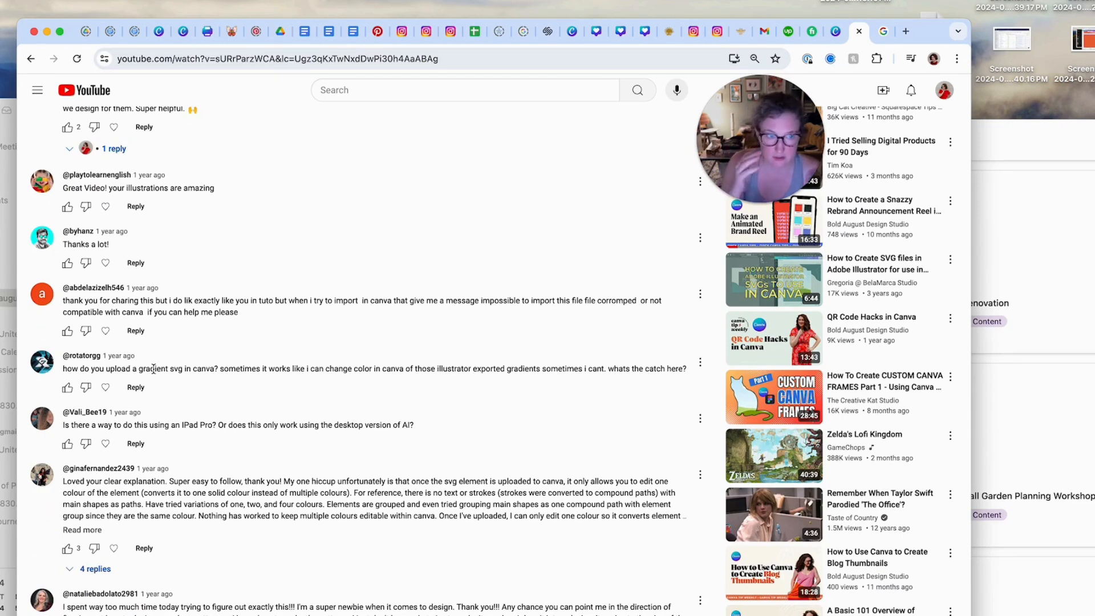
scroll(153, 366, down, 6)
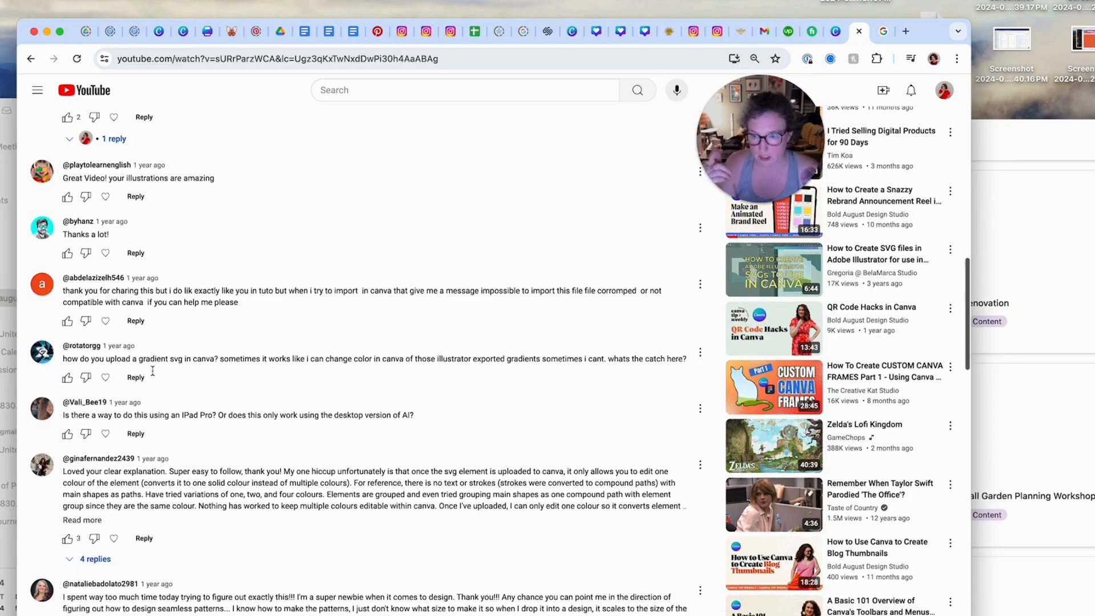
scroll(212, 454, down, 15)
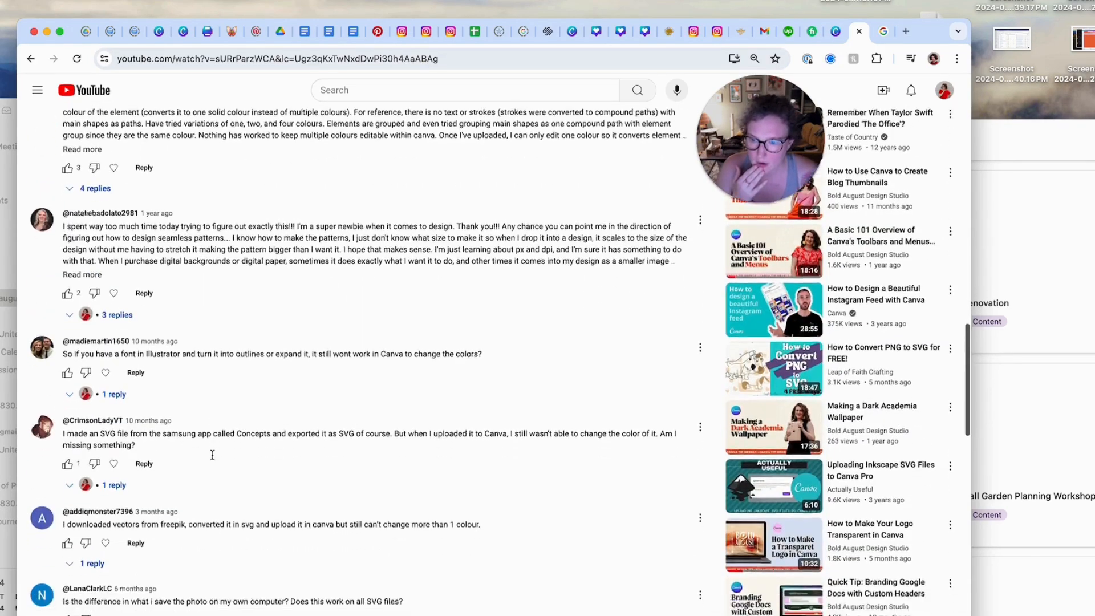
drag(270, 418, 114, 418)
click(187, 420)
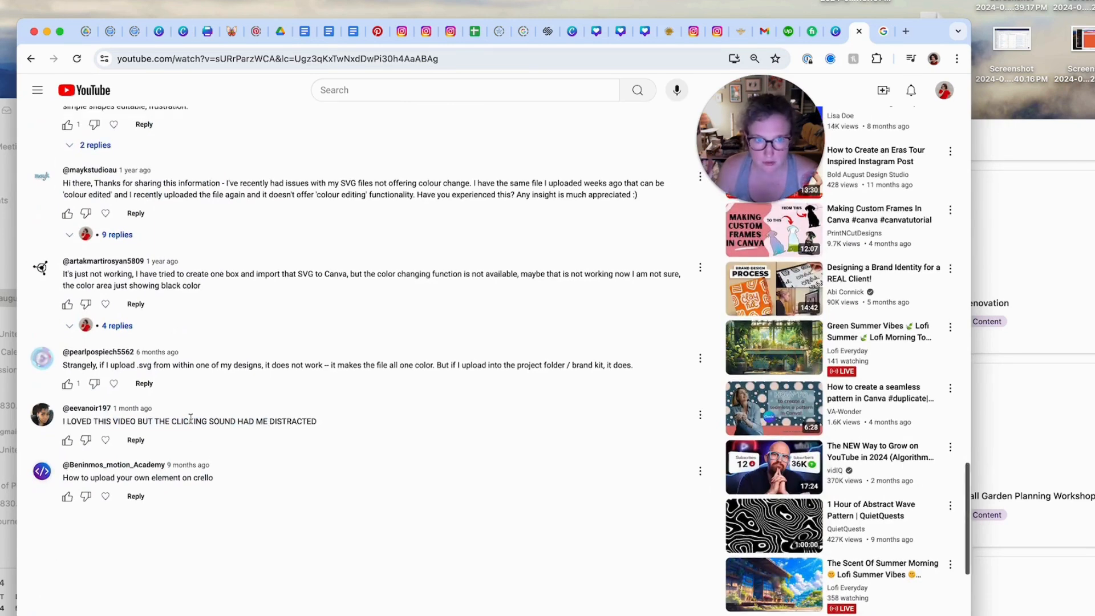
Examine the final comments about uploading elements to Crello and about imported SVGs showing only black without color editing
scroll(199, 456, up, 2)
drag(185, 568, 223, 576)
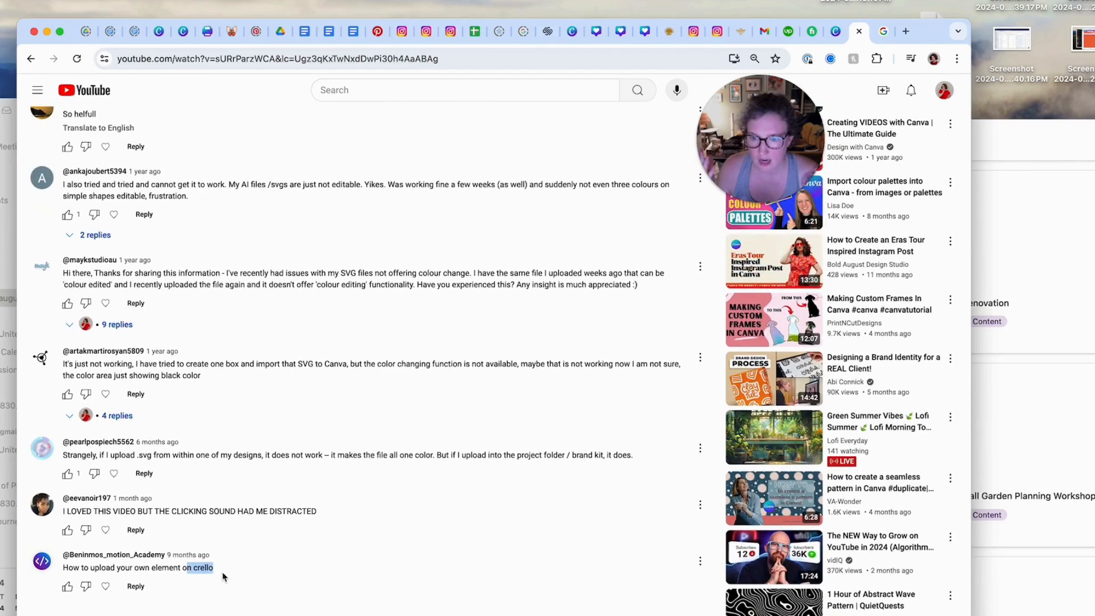
click(212, 531)
scroll(218, 516, up, 2)
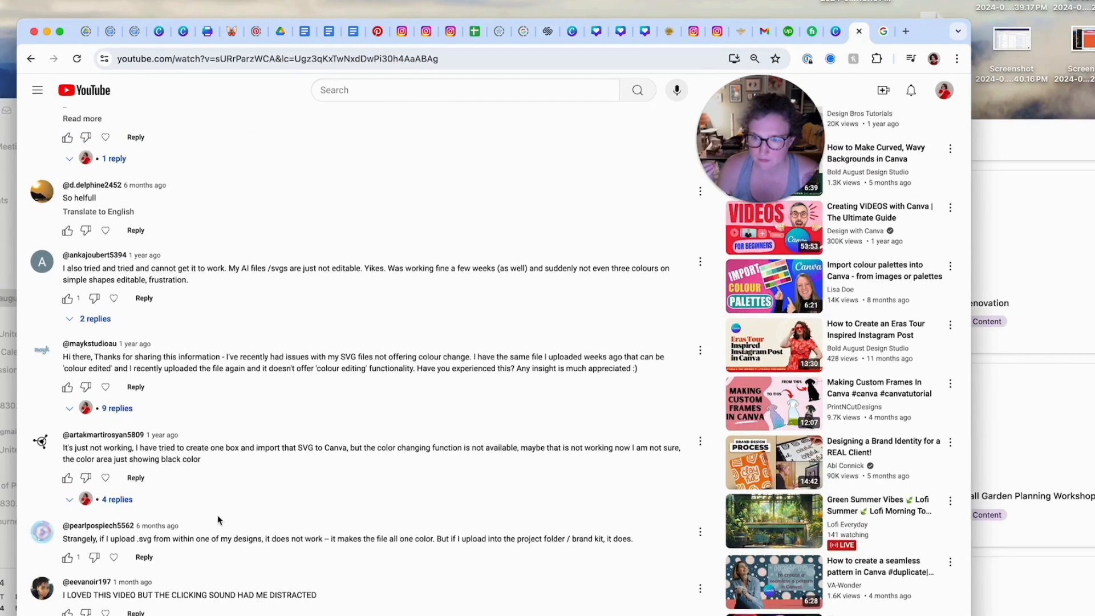
scroll(156, 516, up, 2)
drag(272, 521, 354, 538)
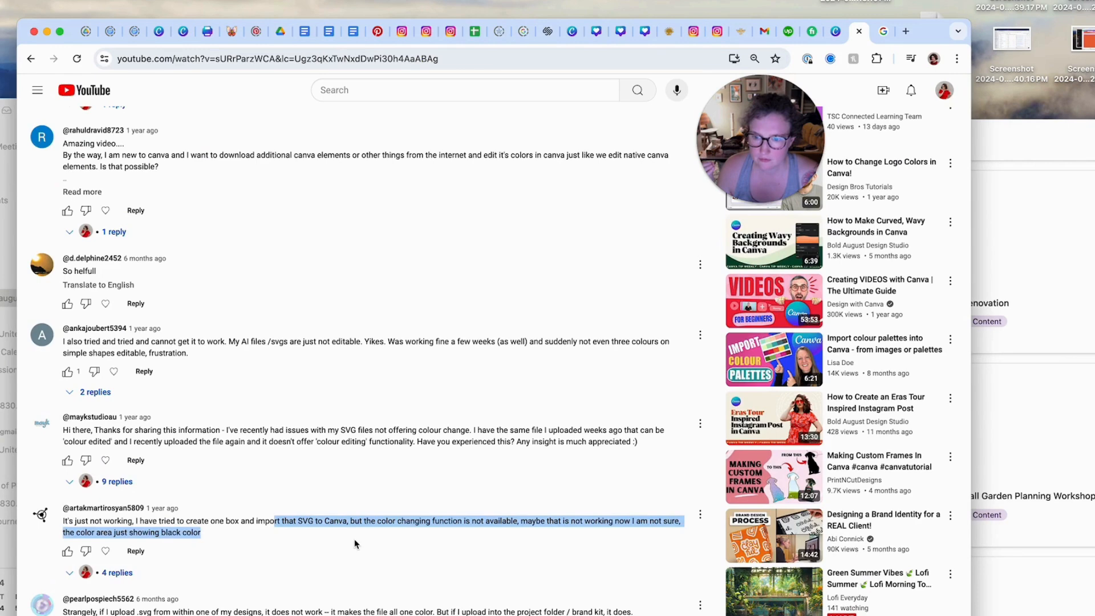
click(126, 532)
scroll(126, 532, up, 1)
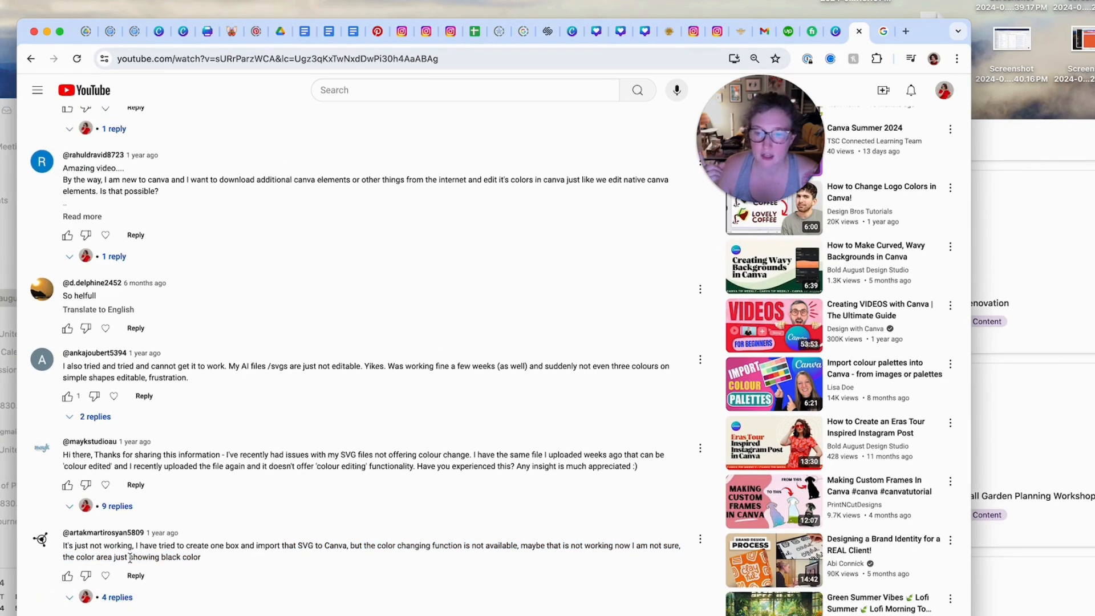
drag(129, 557, 206, 563)
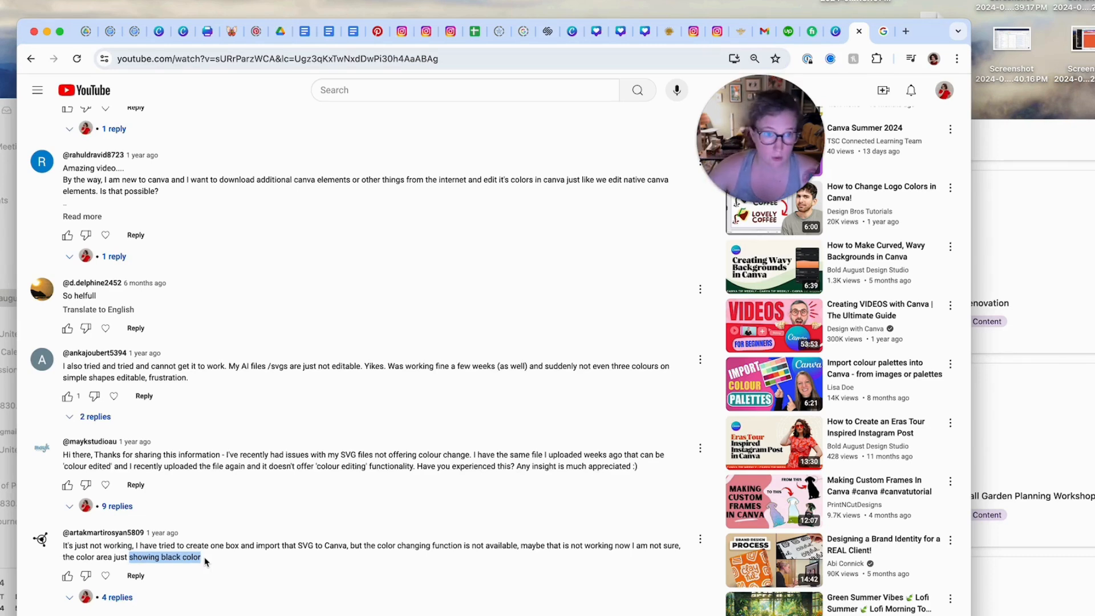
Examine the comment about non-editable AI and SVG files, and the earlier ones about Freepik vectors, the Concepts app and outlined fonts
scroll(205, 561, up, 1)
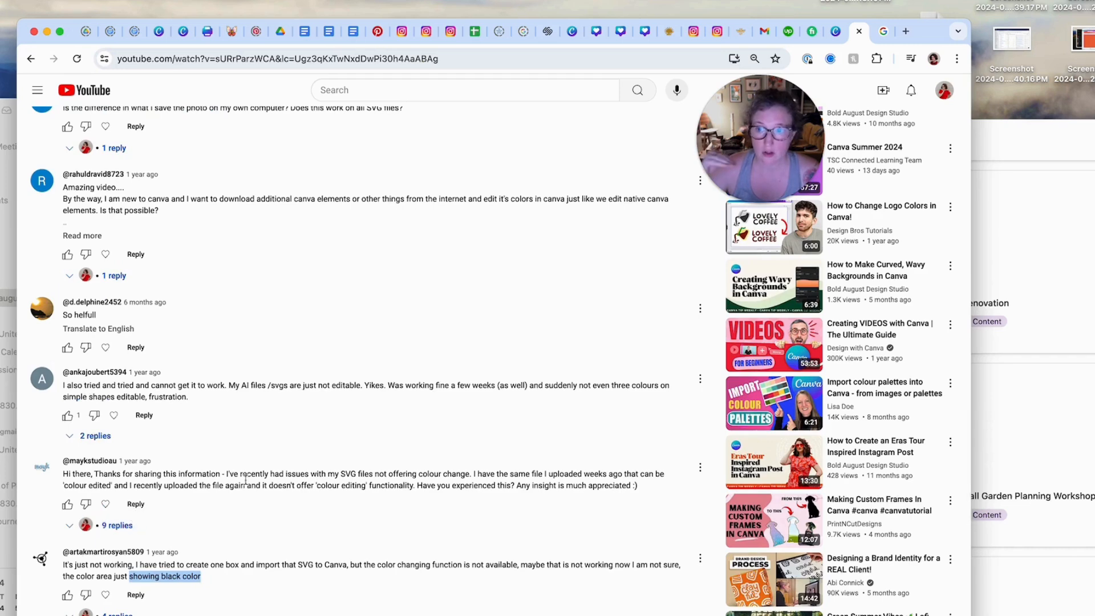
scroll(252, 479, up, 1)
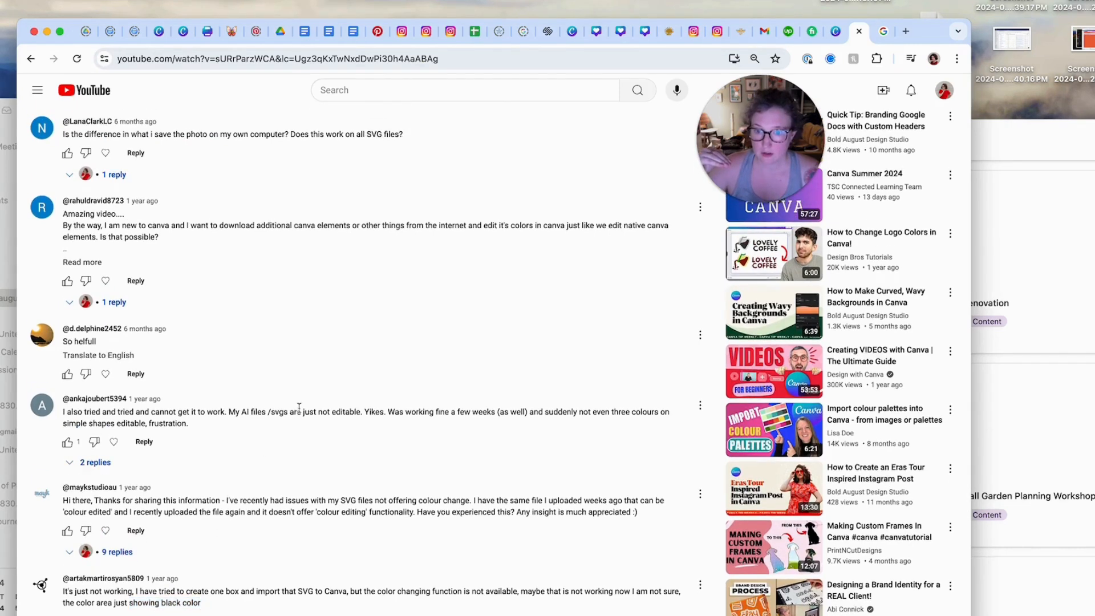
drag(303, 412, 321, 435)
click(328, 410)
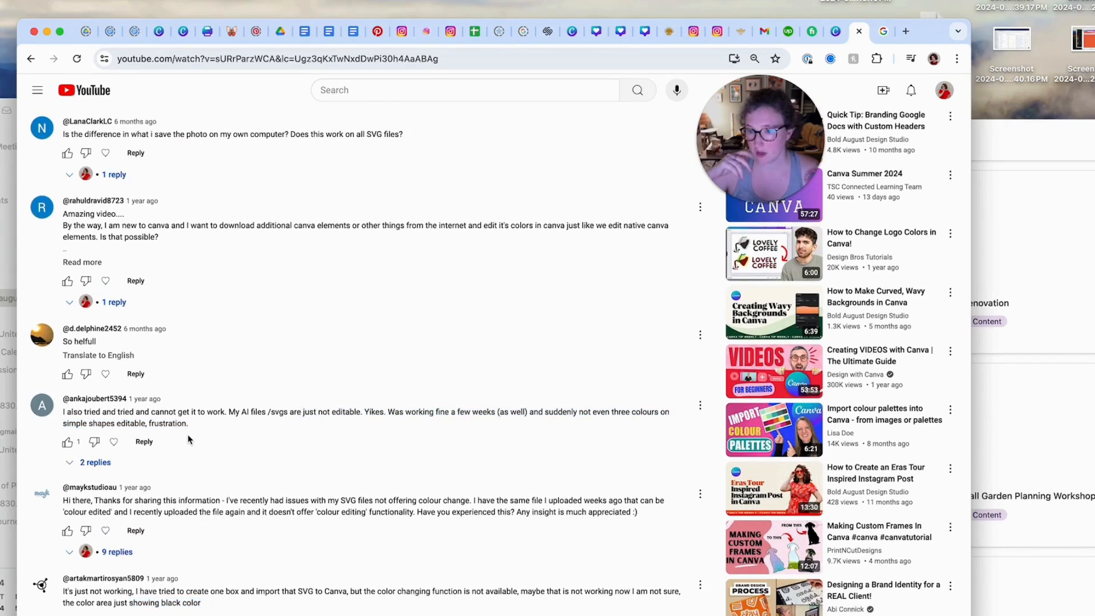
scroll(189, 439, up, 3)
scroll(190, 439, up, 7)
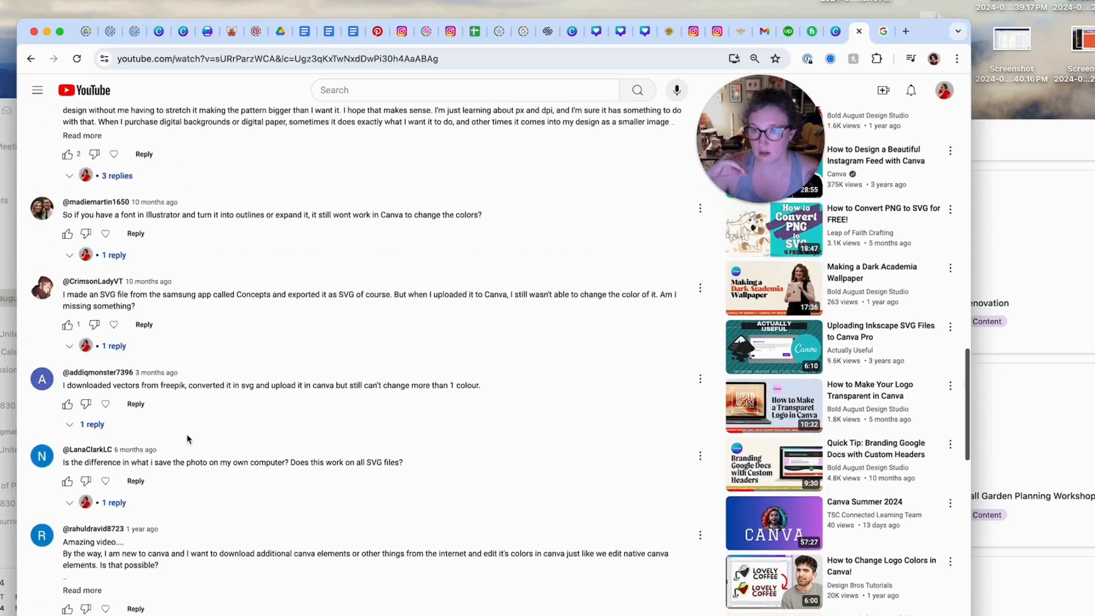
scroll(187, 439, up, 1)
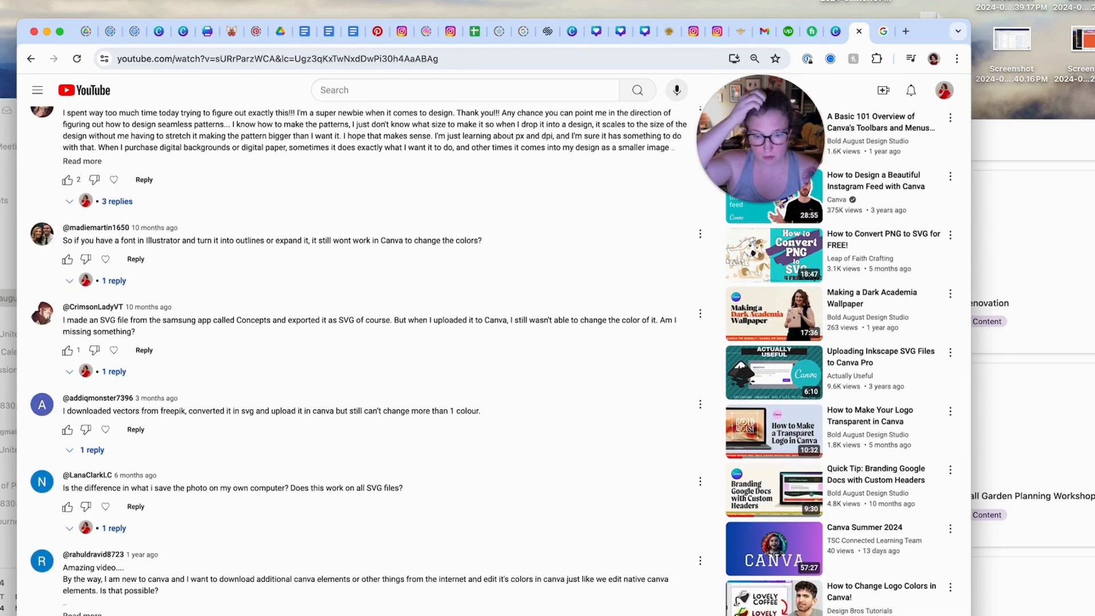
Review the comment about outlined Illustrator fonts and the earlier one about uploaded SVGs allowing only one editable colour
scroll(289, 517, up, 3)
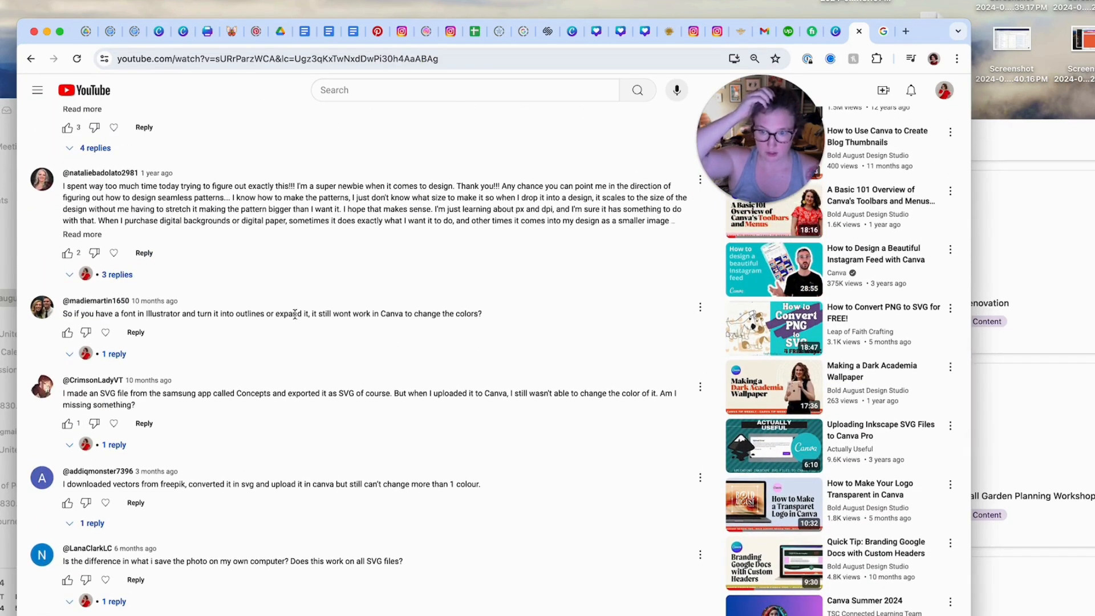
drag(294, 314, 460, 315)
click(460, 315)
scroll(465, 340, up, 5)
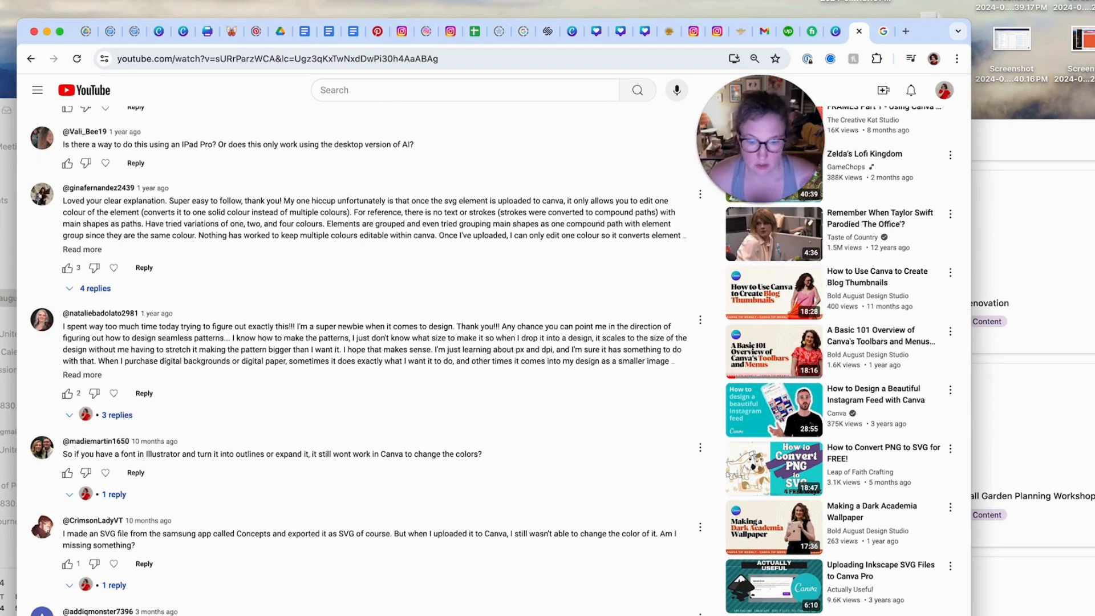
Switch to Illustrator and copy the blue card with the yellow squiggle onto the empty canvas beside the artboard
key(super+Tab)
click(759, 433)
drag(645, 424, 452, 448)
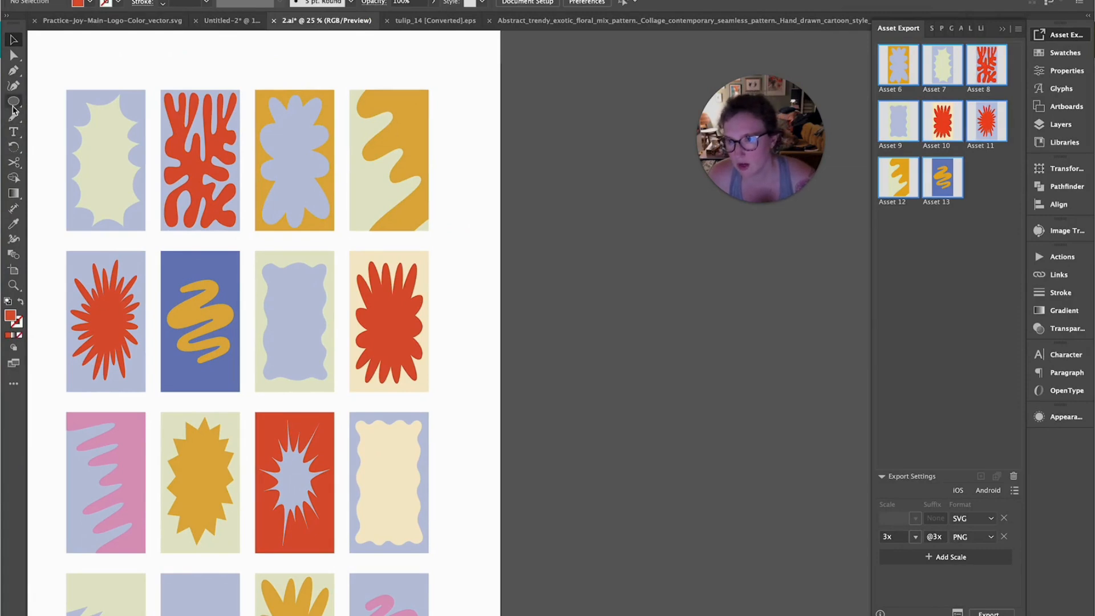
key(a)
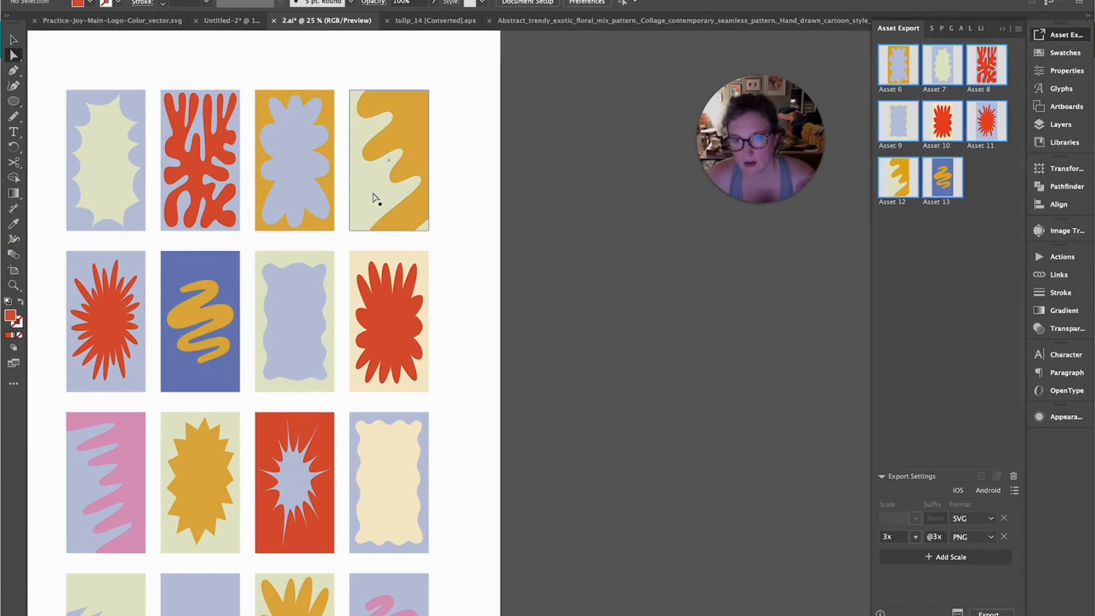
key(v)
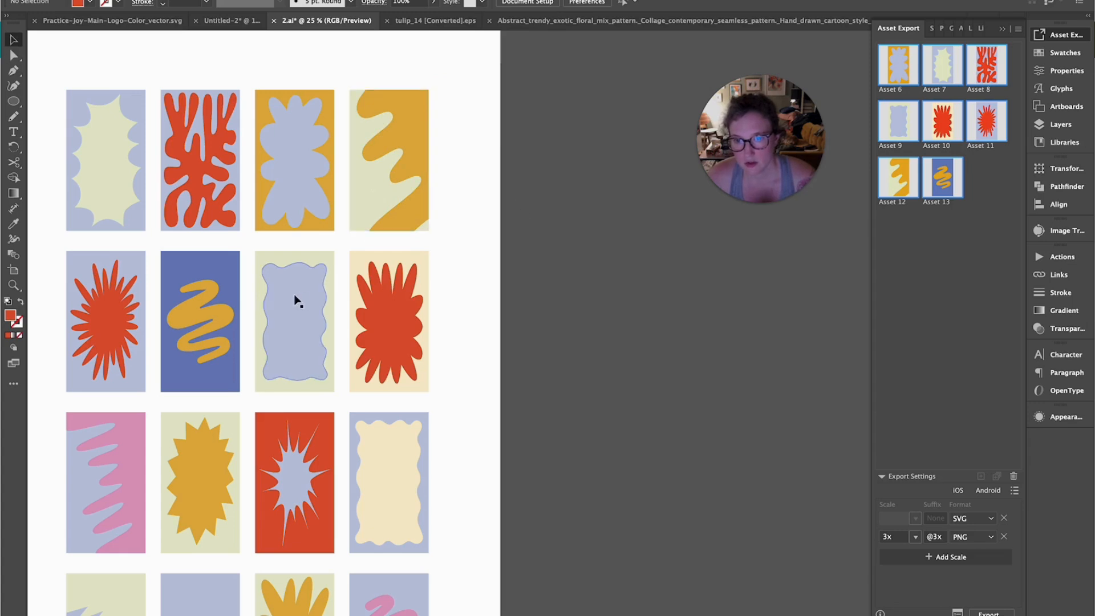
drag(193, 295, 559, 242)
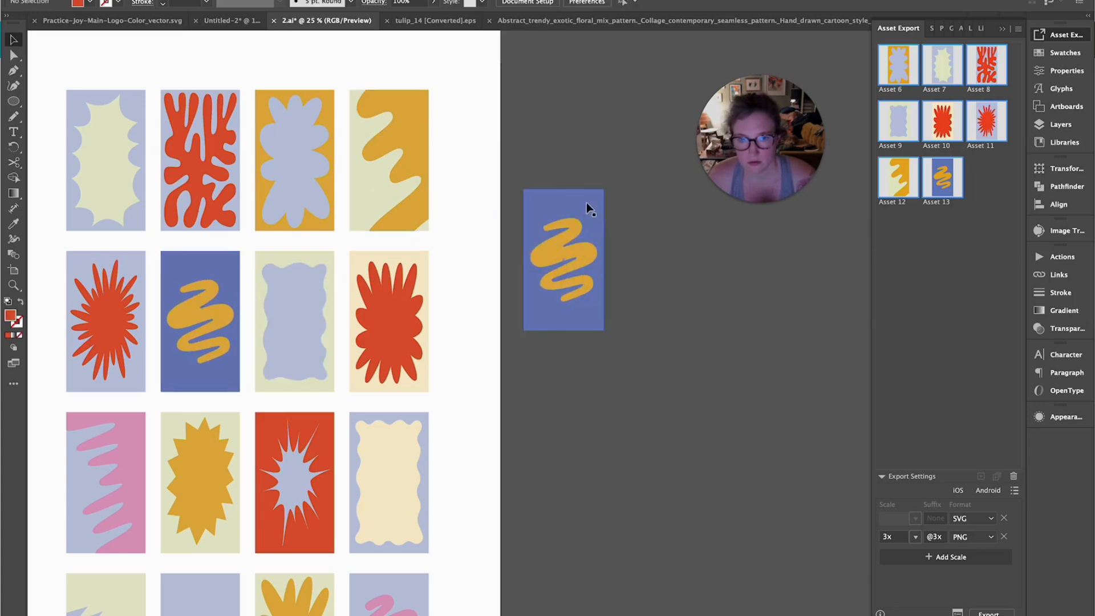
Duplicate only the blue background rectangle of the copied squiggle card beside it, without the squiggle
key(a)
click(580, 213)
key(v)
click(627, 227)
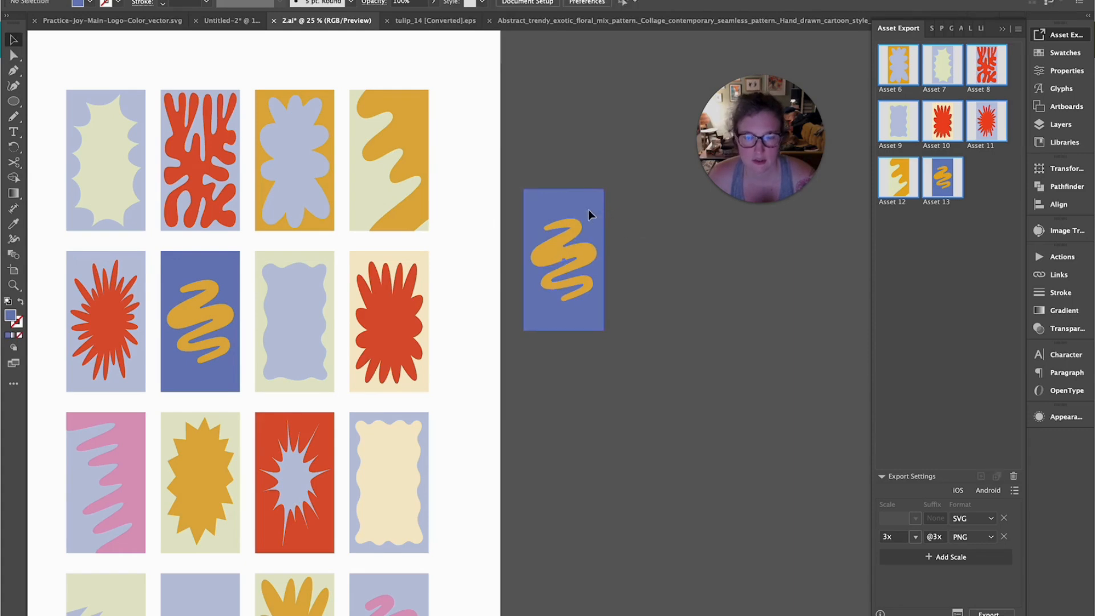
drag(604, 213, 694, 224)
Fill the copied squiggle card's background with a white-to-black linear gradient running vertically downward at -90°
click(570, 231)
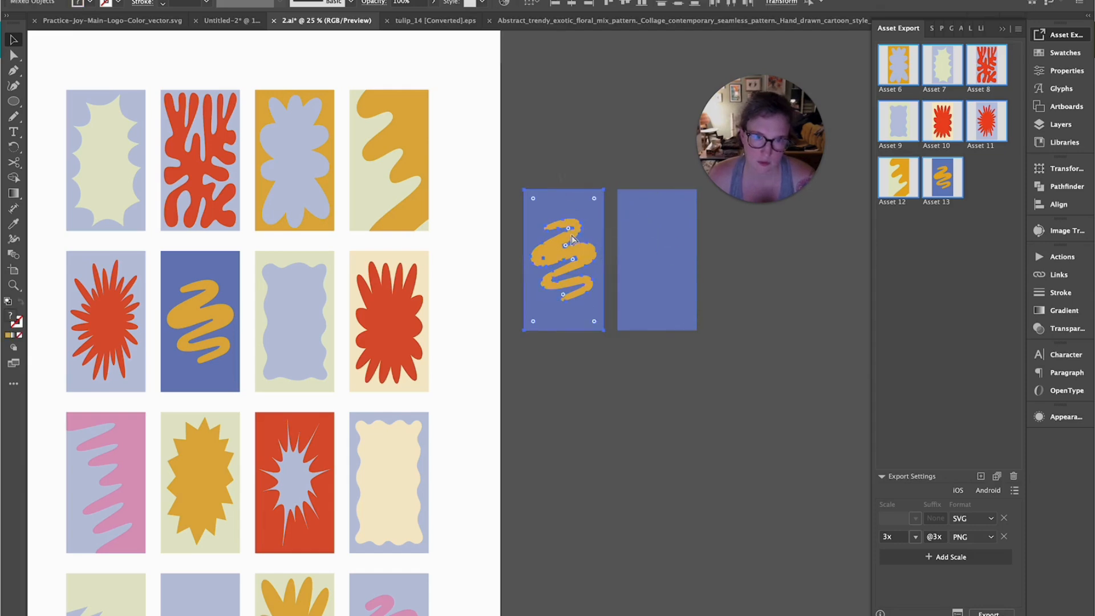
key(super+shift+a)
key(a)
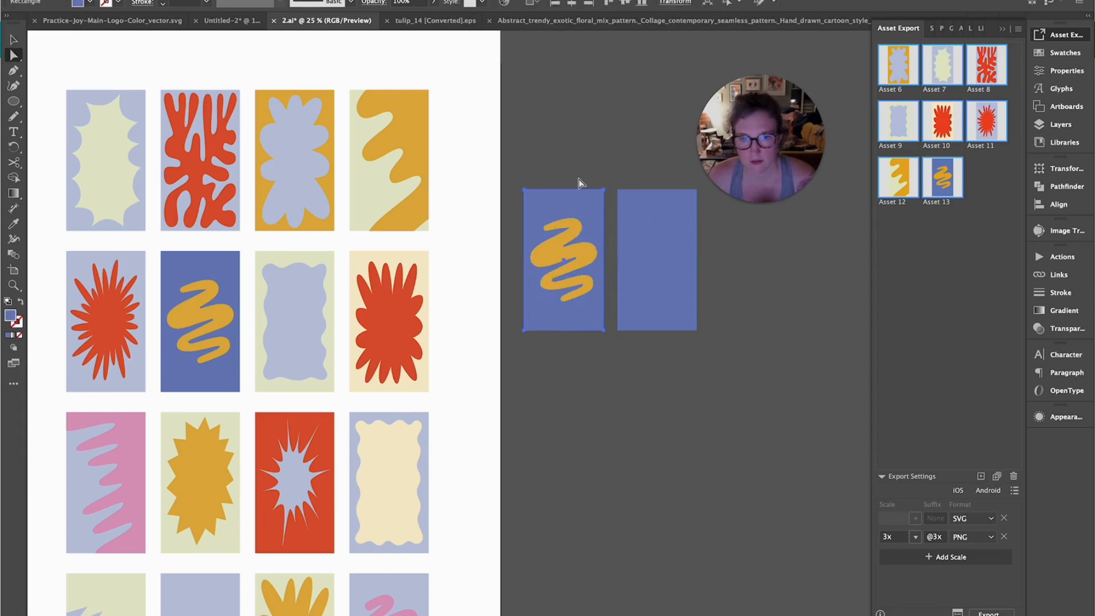
click(600, 223)
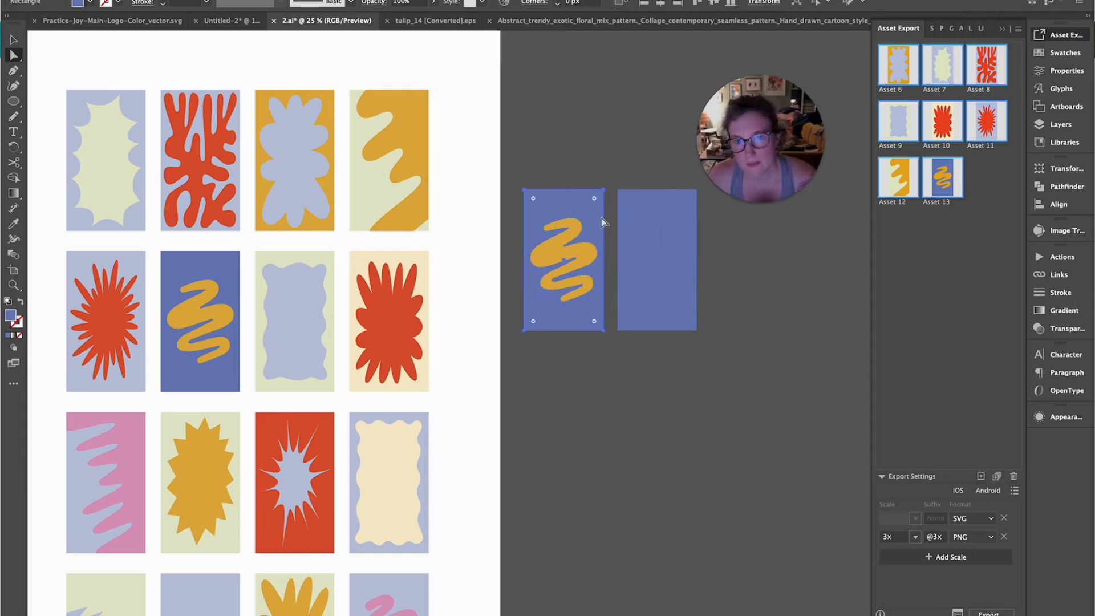
click(1053, 317)
click(950, 353)
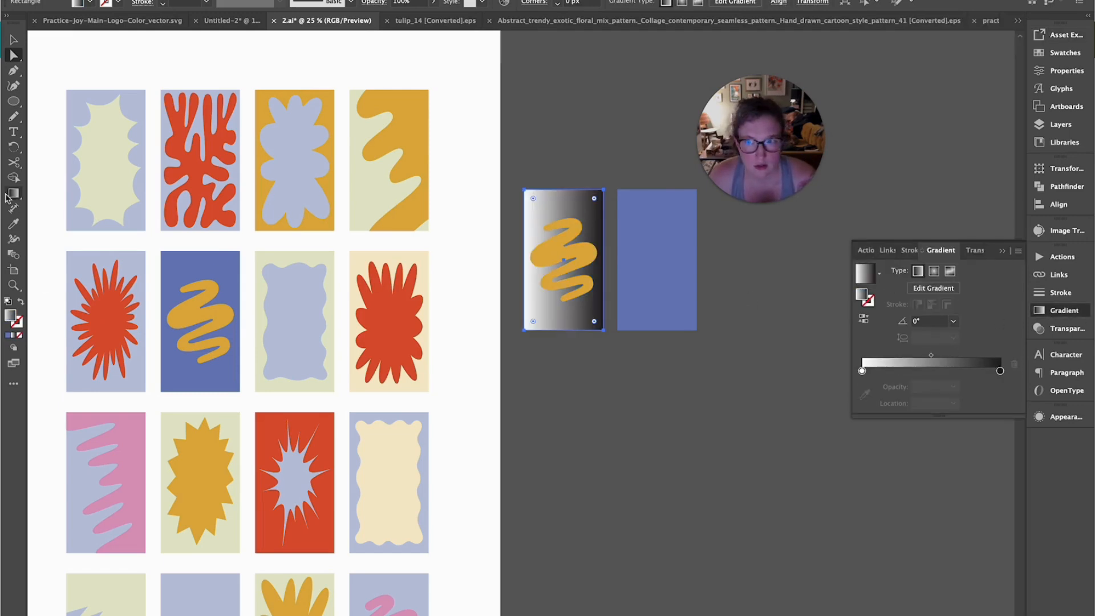
click(10, 195)
drag(565, 217, 564, 308)
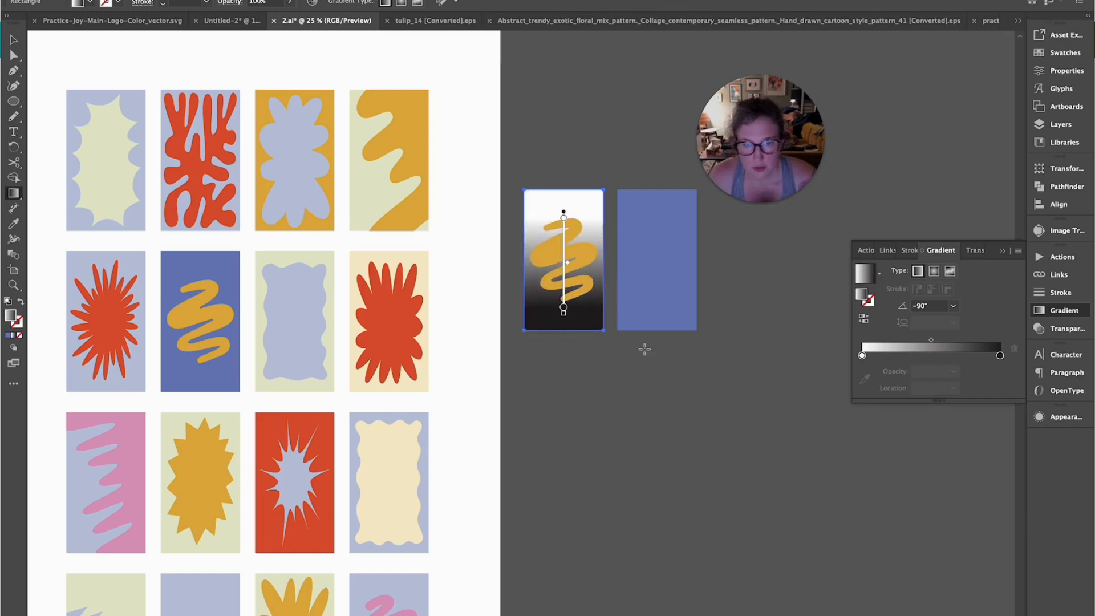
Fill the plain rectangle with a horizontal linear gradient from the red swatch to the pink swatch
click(662, 293)
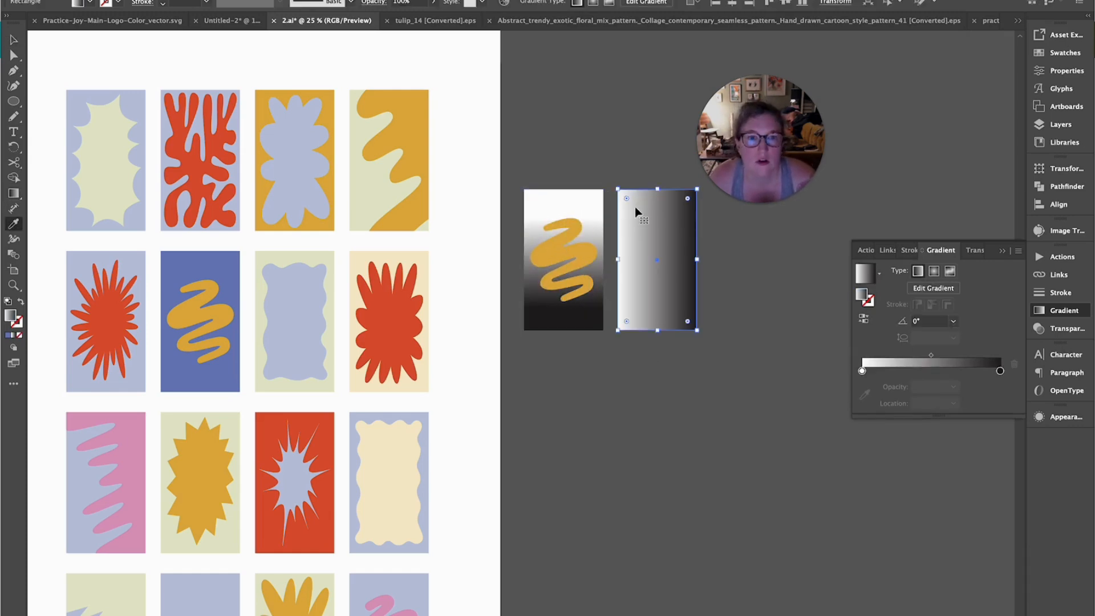
key(v)
click(862, 371)
double_click(862, 371)
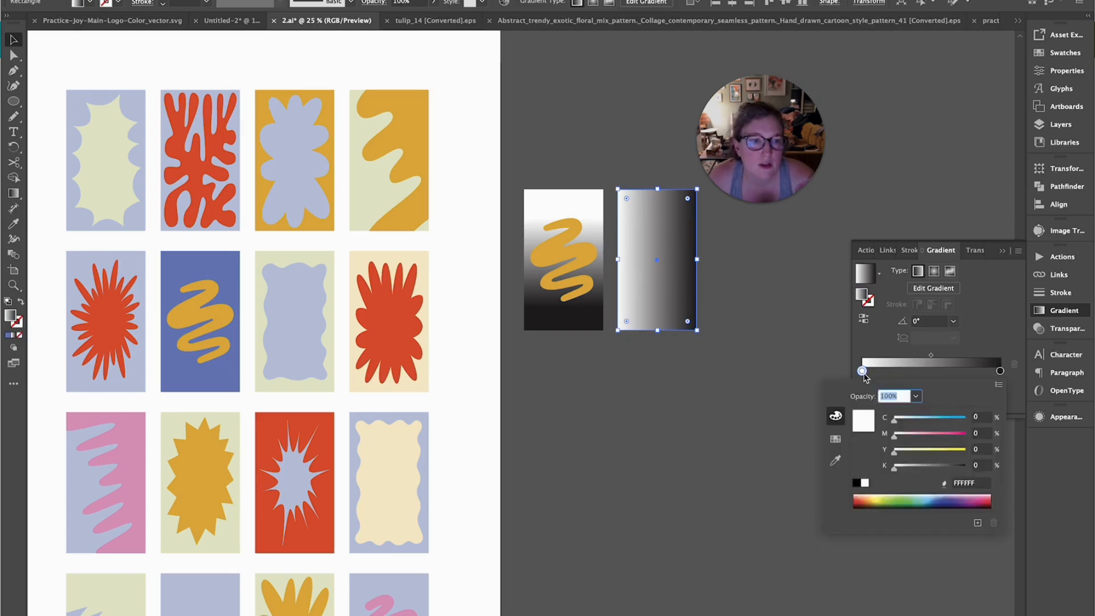
click(862, 371)
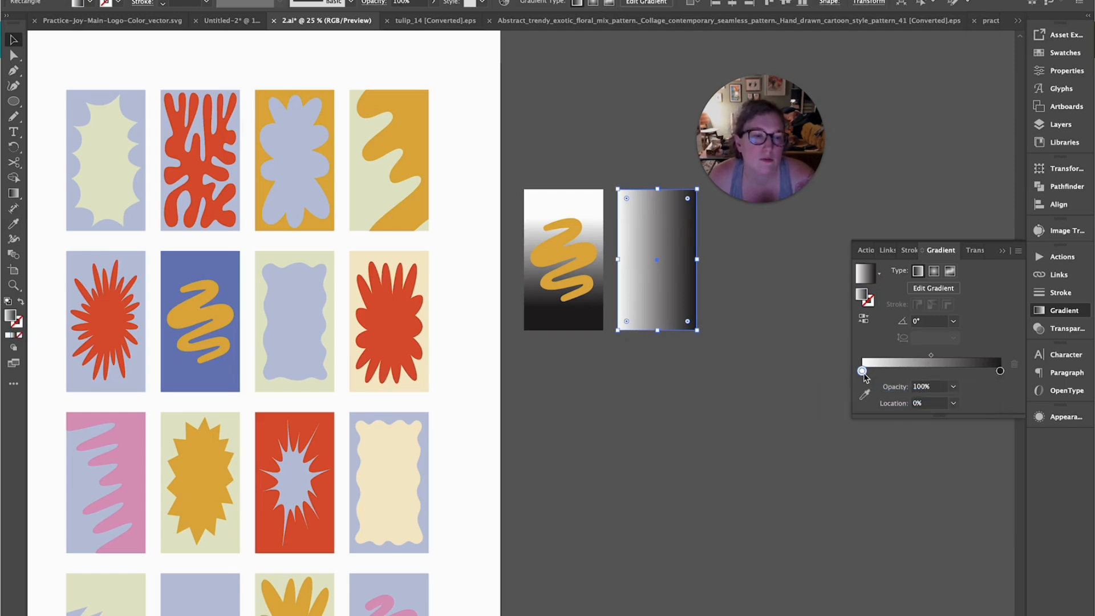
double_click(862, 371)
click(844, 443)
click(863, 452)
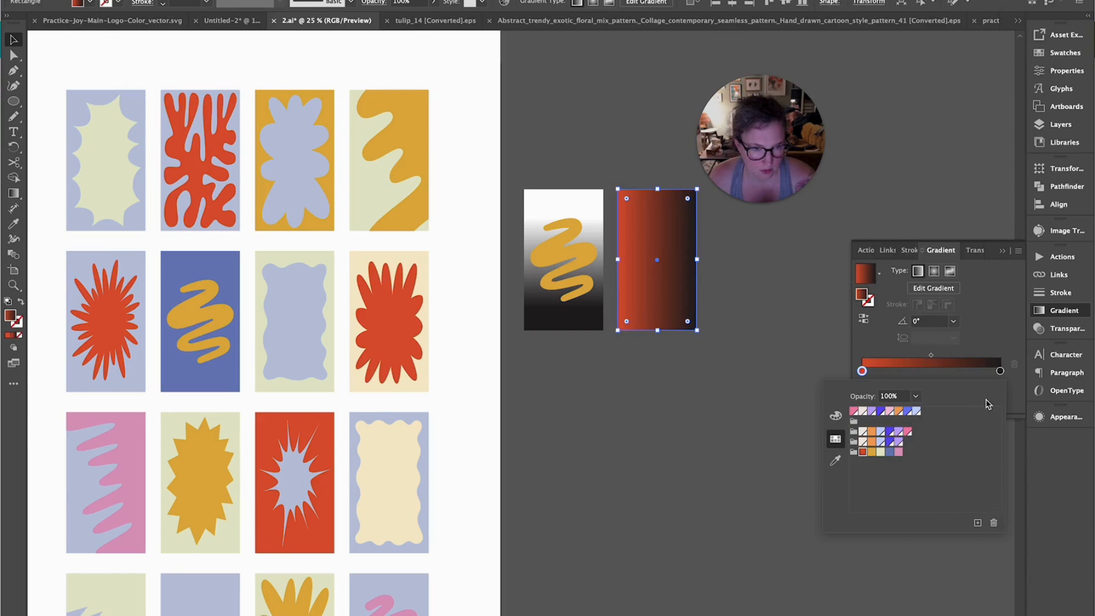
click(1000, 372)
click(899, 452)
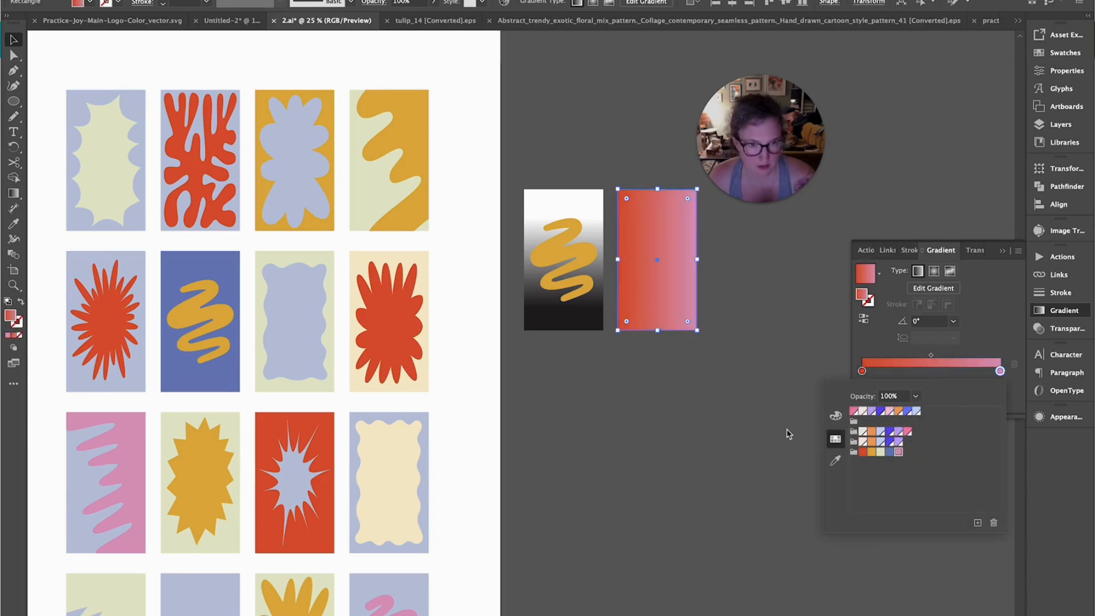
Recolor the vertical gradient behind the squiggle with the red swatch at its start and the pink swatch at its end
click(546, 201)
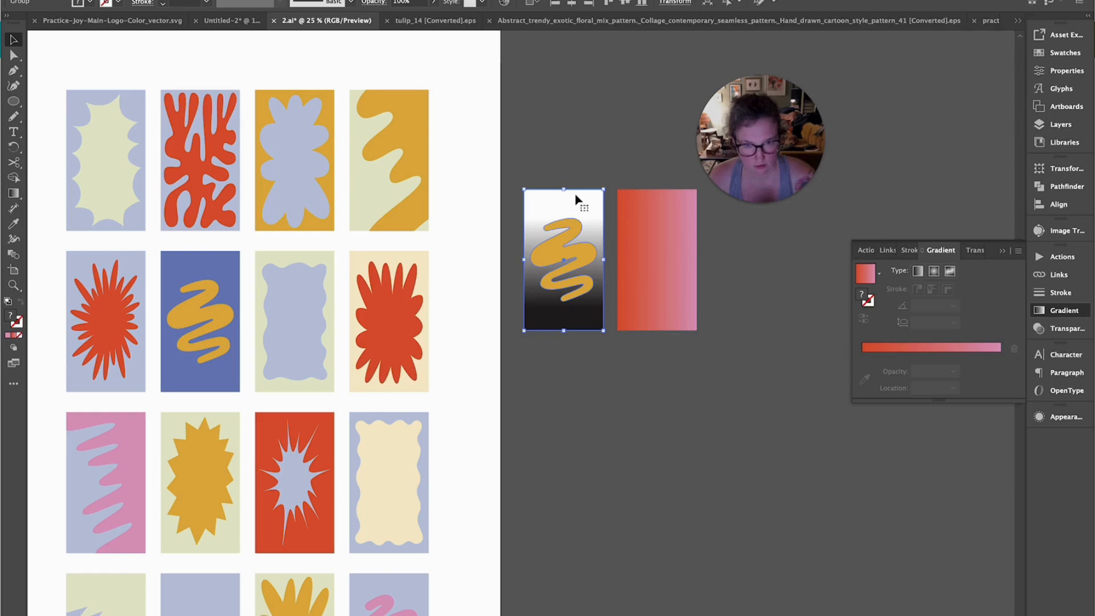
key(a)
click(588, 202)
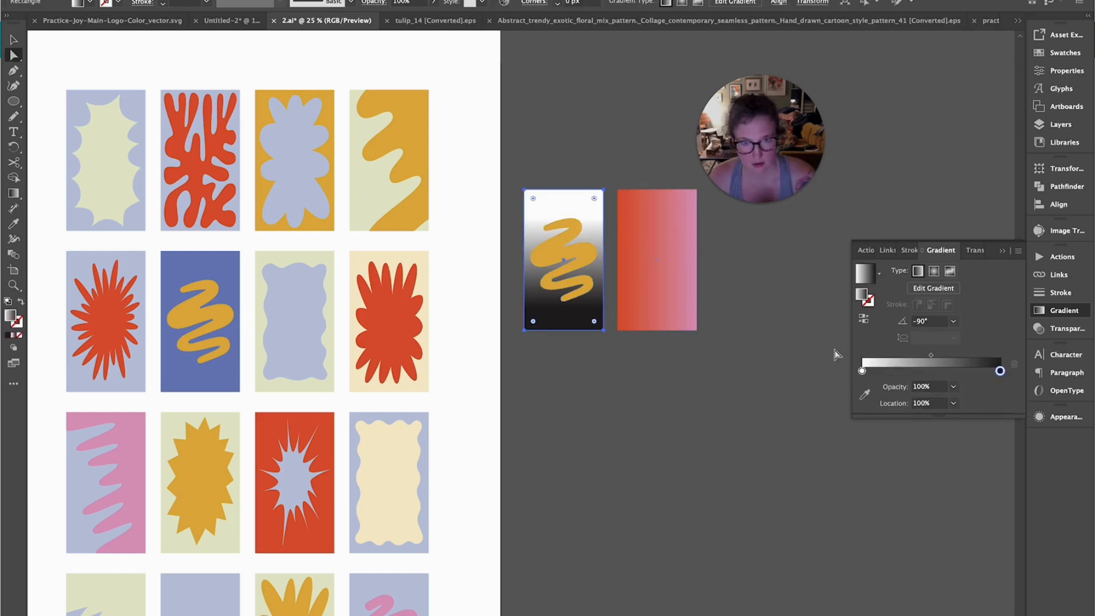
double_click(863, 371)
click(863, 452)
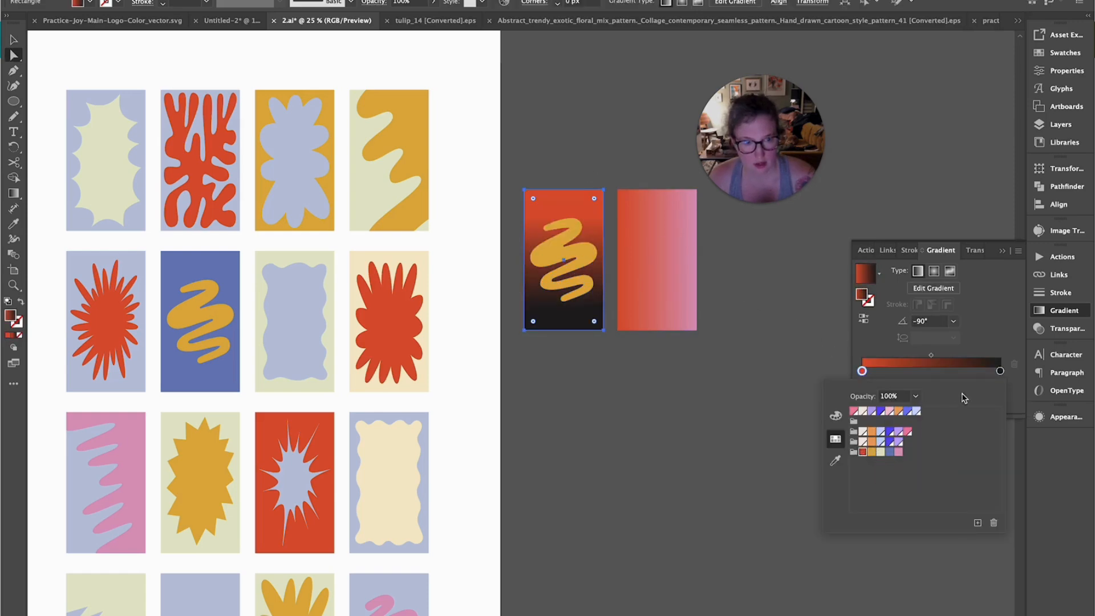
double_click(1000, 371)
click(899, 452)
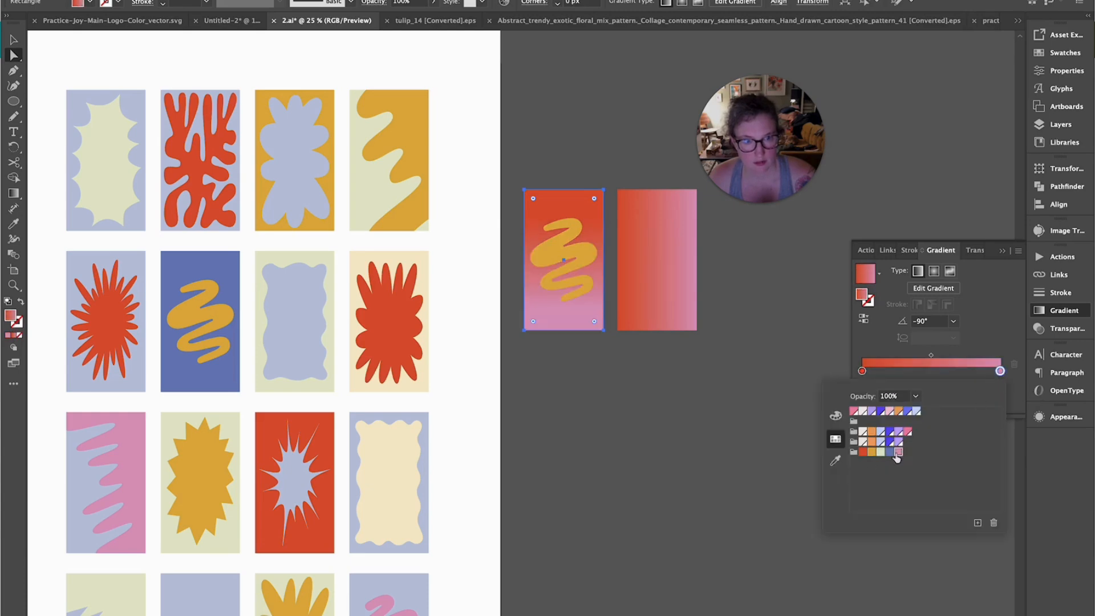
Duplicate the gradient squiggle card and the plain gradient rectangle together directly below the originals
key(v)
click(578, 301)
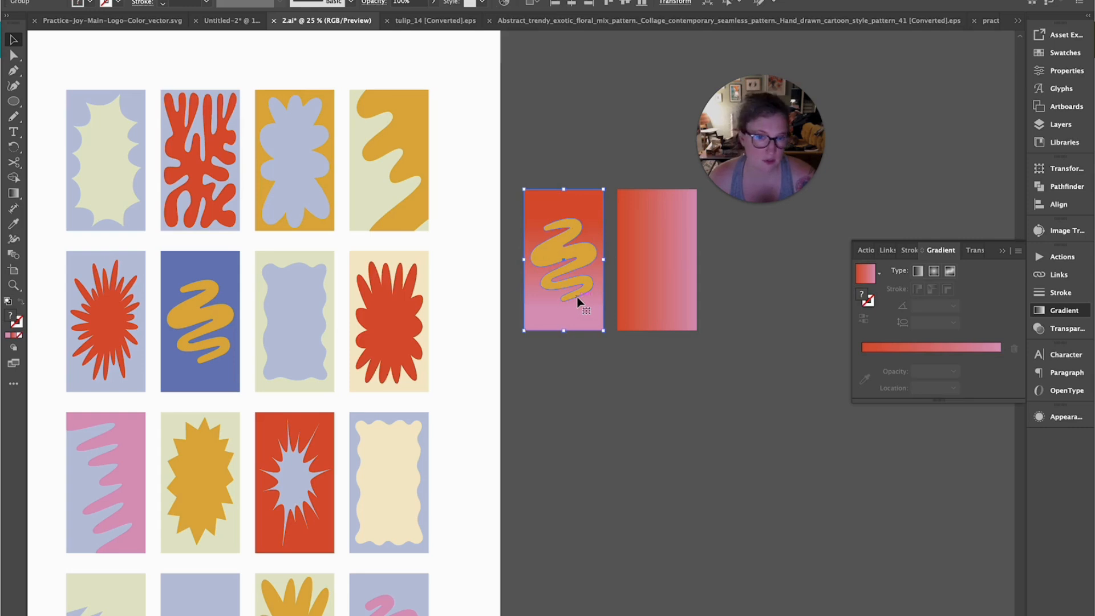
click(658, 286)
shift+click(551, 313)
drag(664, 330, 668, 429)
Ungroup the lower squiggle card and add a pale green stop at about 49% to its background gradient
click(583, 383)
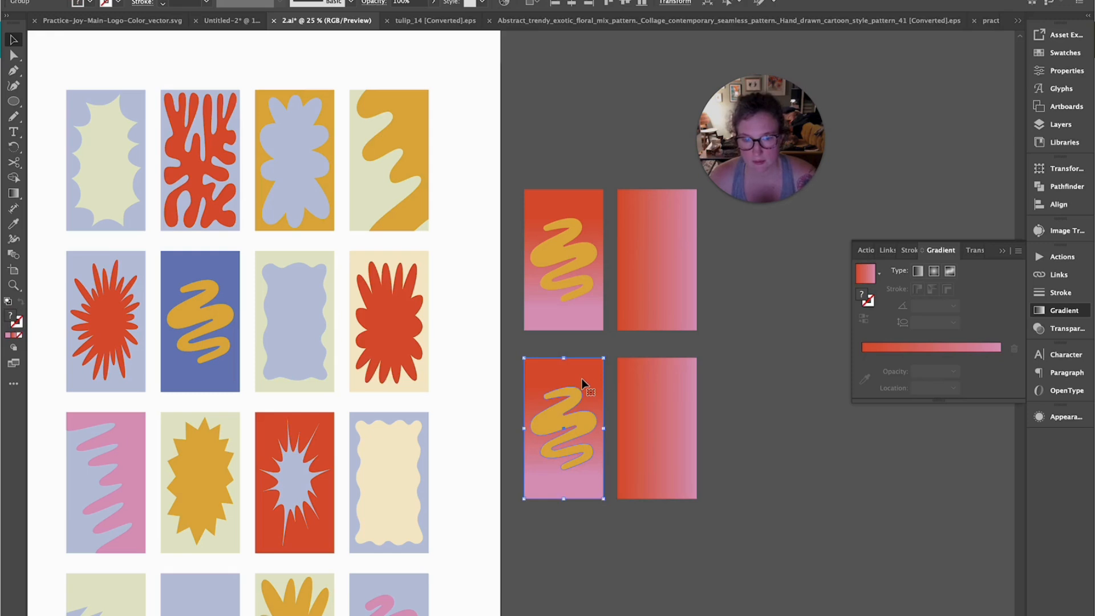
key(super+shift+g)
click(611, 381)
click(598, 376)
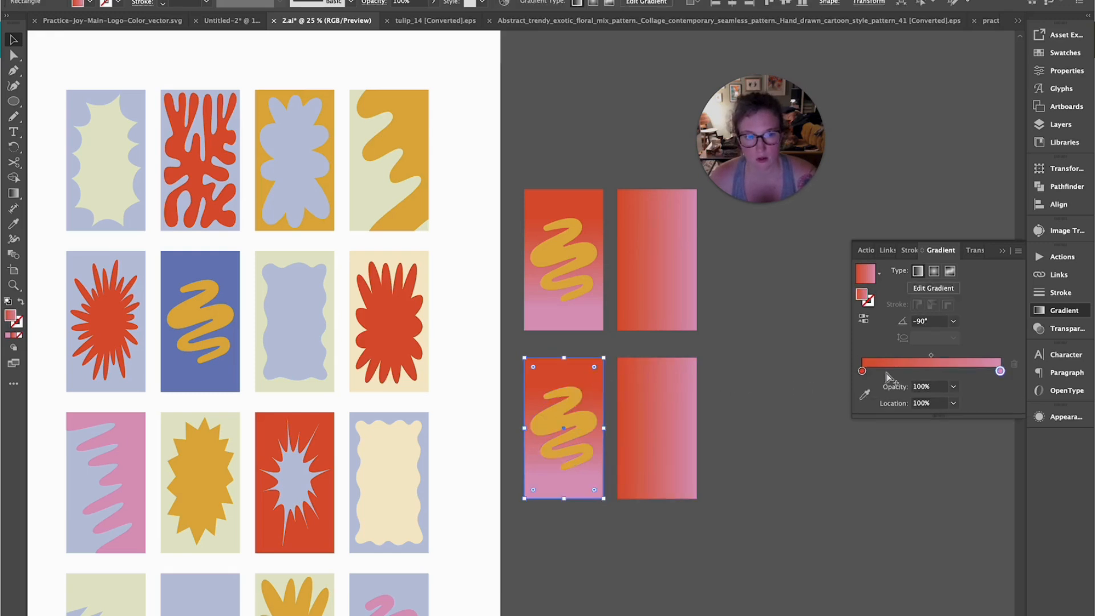
click(928, 374)
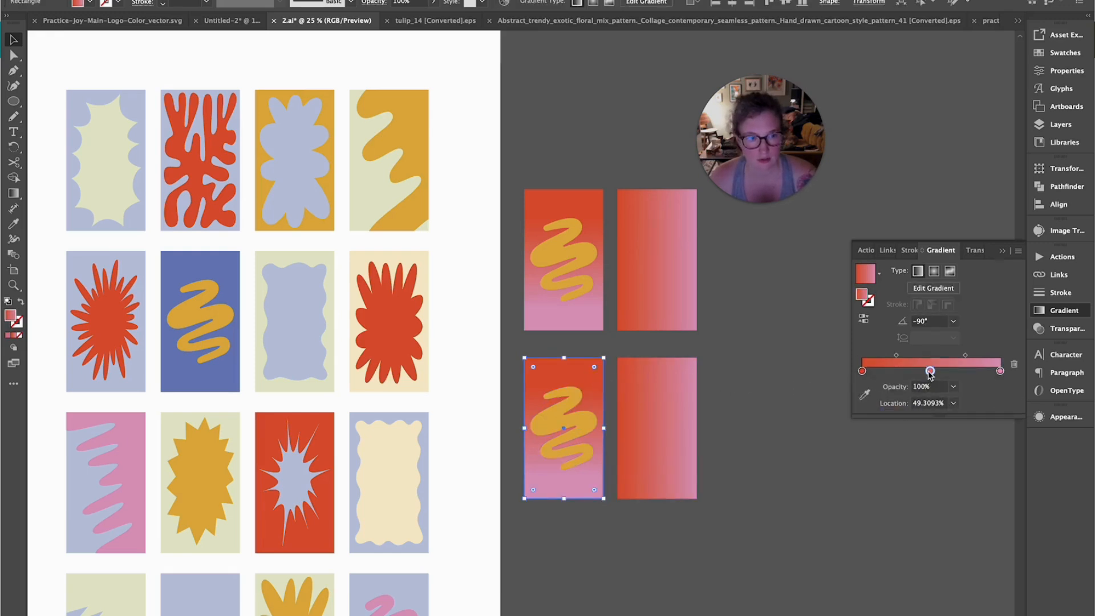
double_click(930, 371)
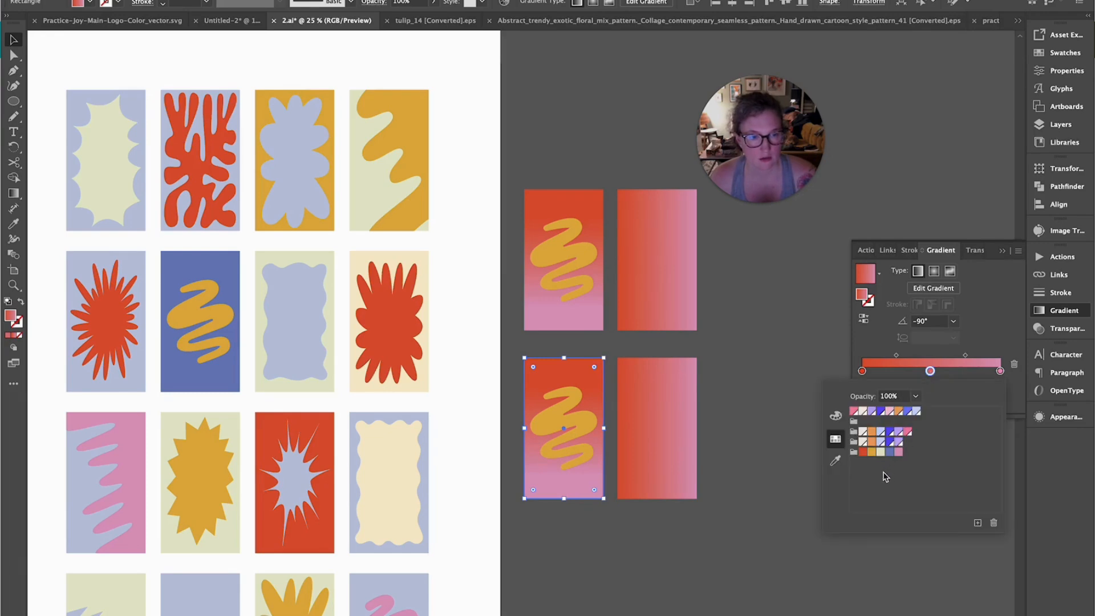
click(875, 452)
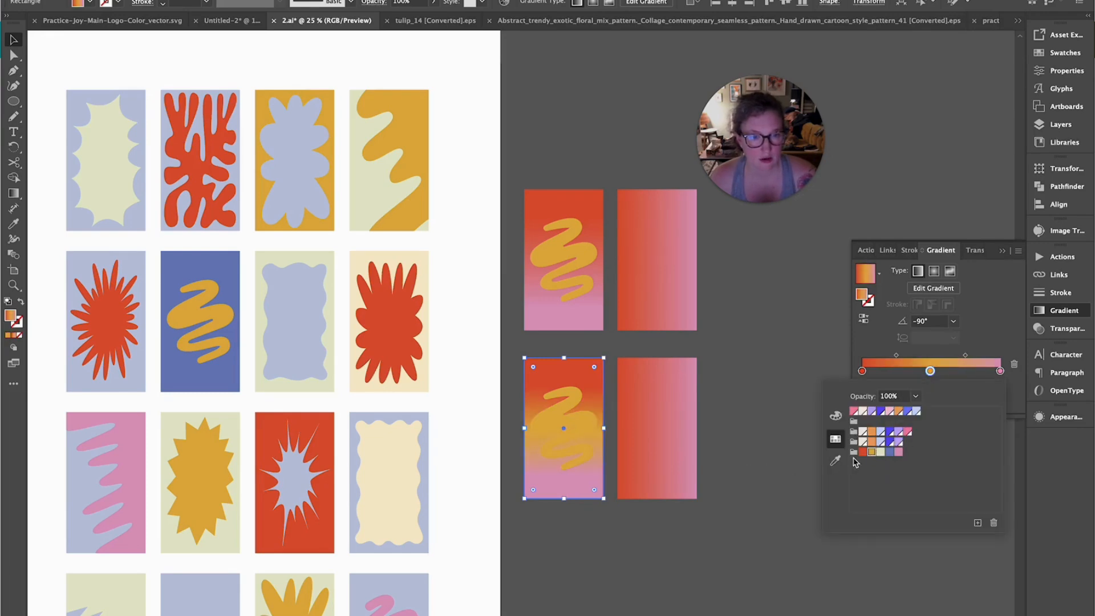
click(880, 453)
Add three intermediate color stops to the lower plain rectangle's gradient, with the outer two at about 27% and 78%
click(681, 438)
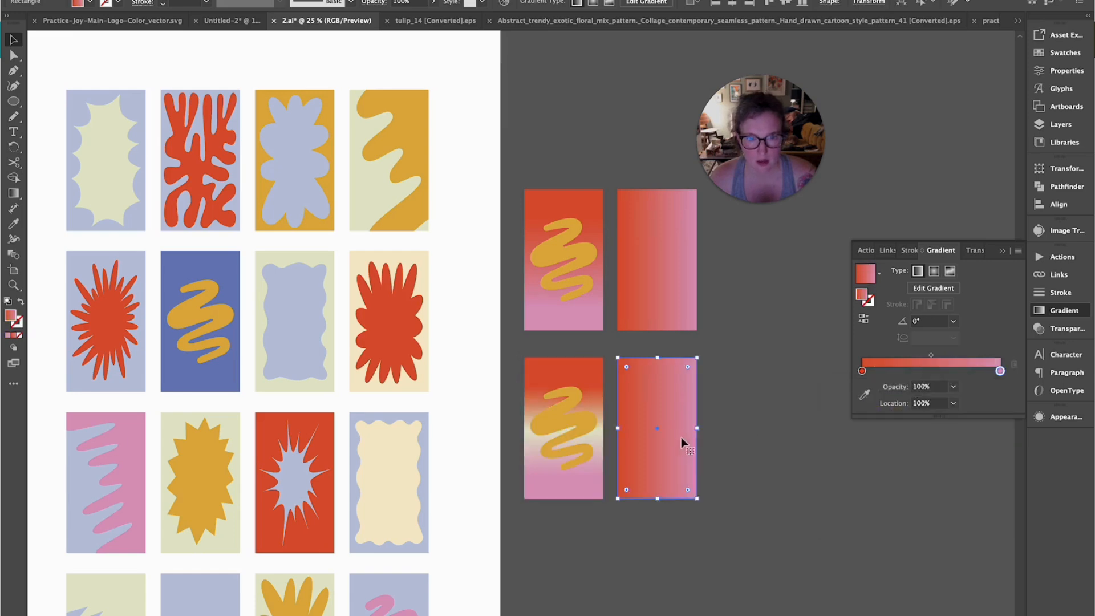
click(919, 373)
drag(920, 373, 901, 377)
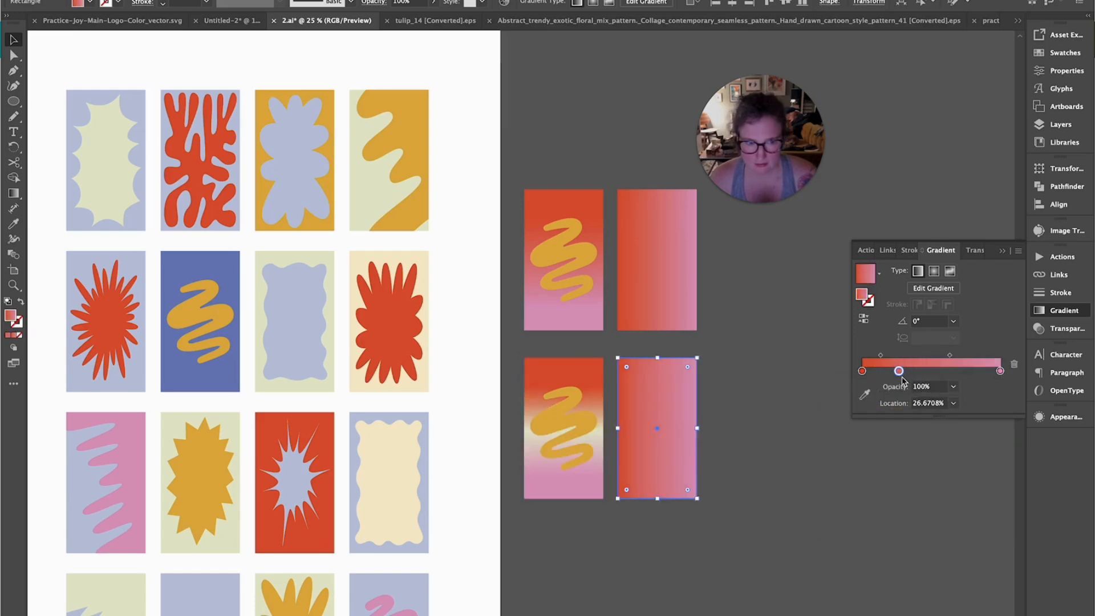
click(935, 375)
click(969, 378)
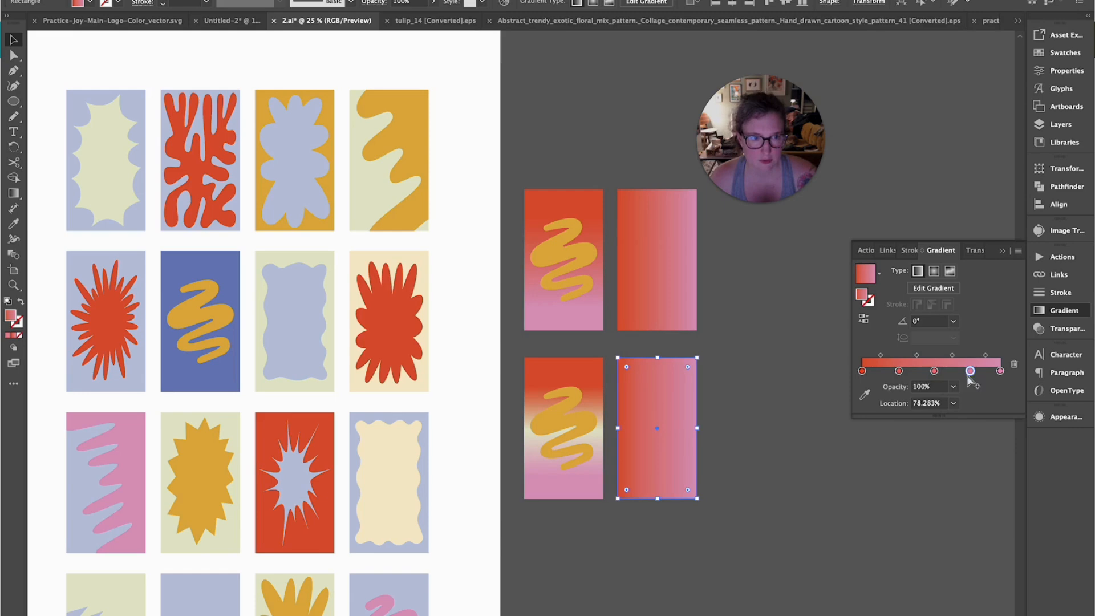
Color the lower plain rectangle's three intermediate gradient stops yellow, pale green and blue in order
double_click(900, 371)
click(871, 444)
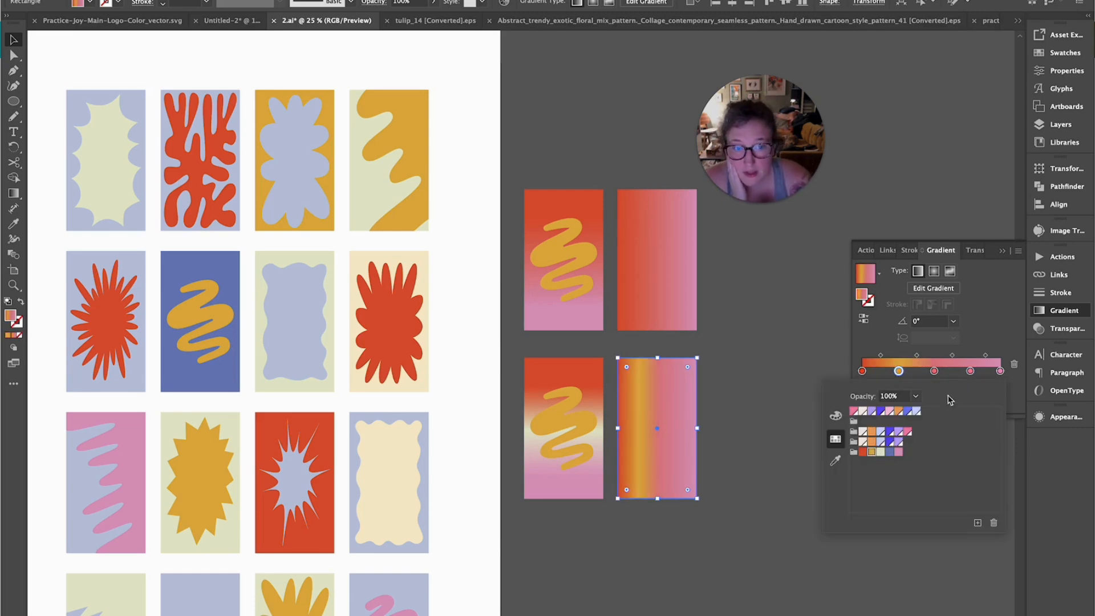
click(934, 372)
double_click(934, 372)
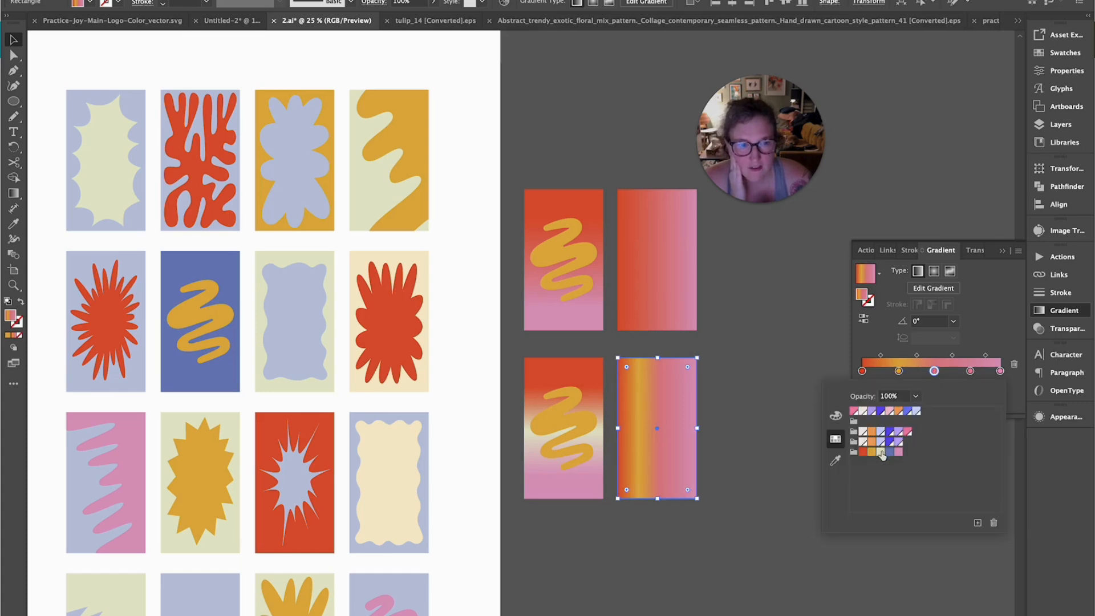
click(883, 454)
click(970, 371)
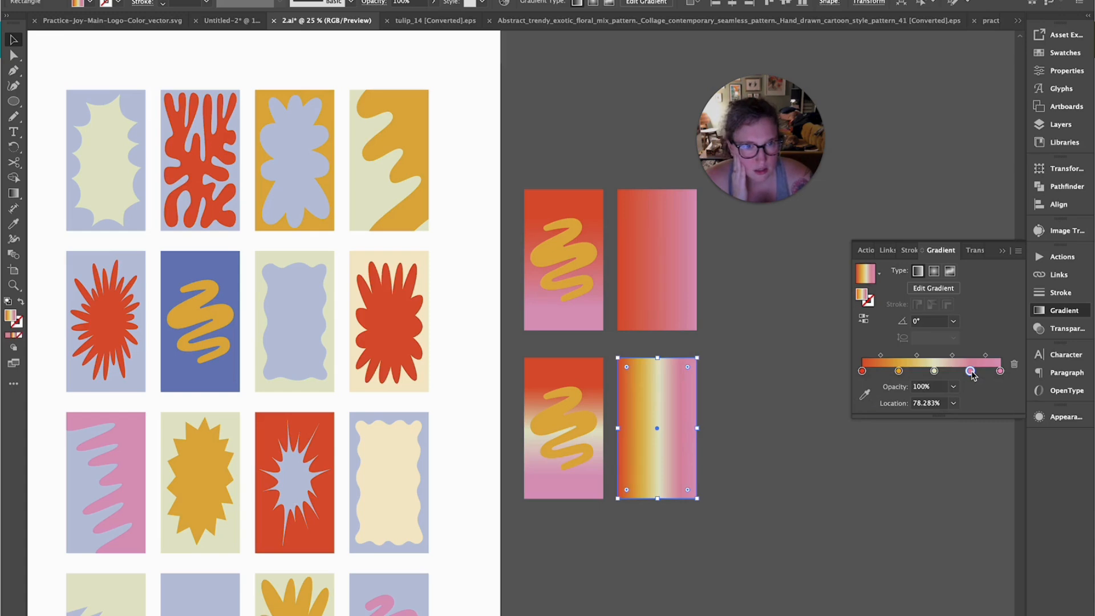
double_click(970, 371)
click(883, 454)
click(890, 453)
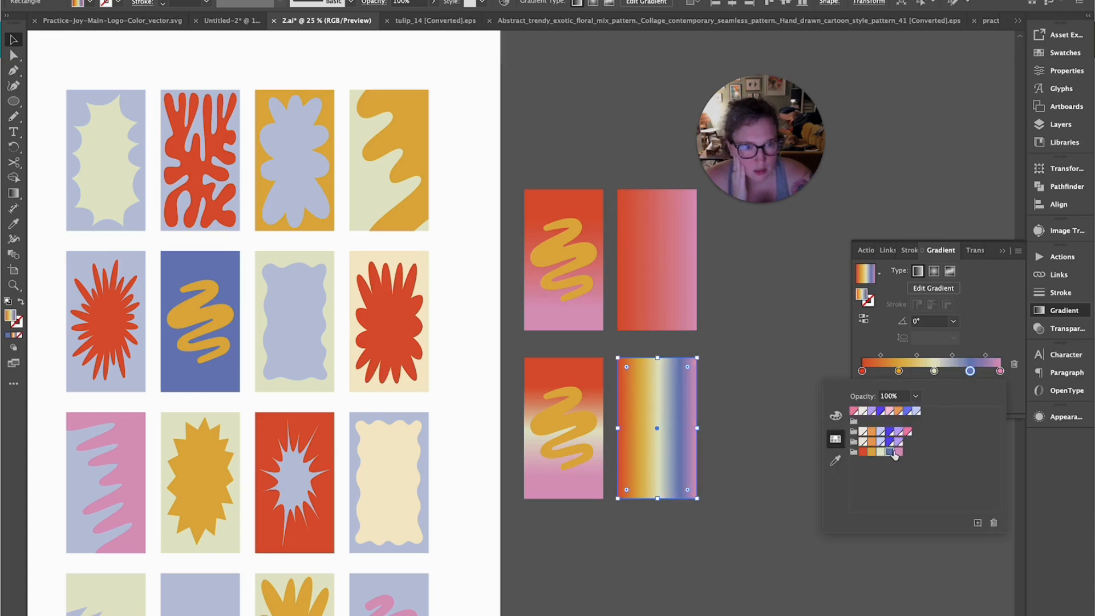
Regroup the background and squiggle of the lower squiggle card into one object
click(801, 445)
click(801, 445)
click(536, 376)
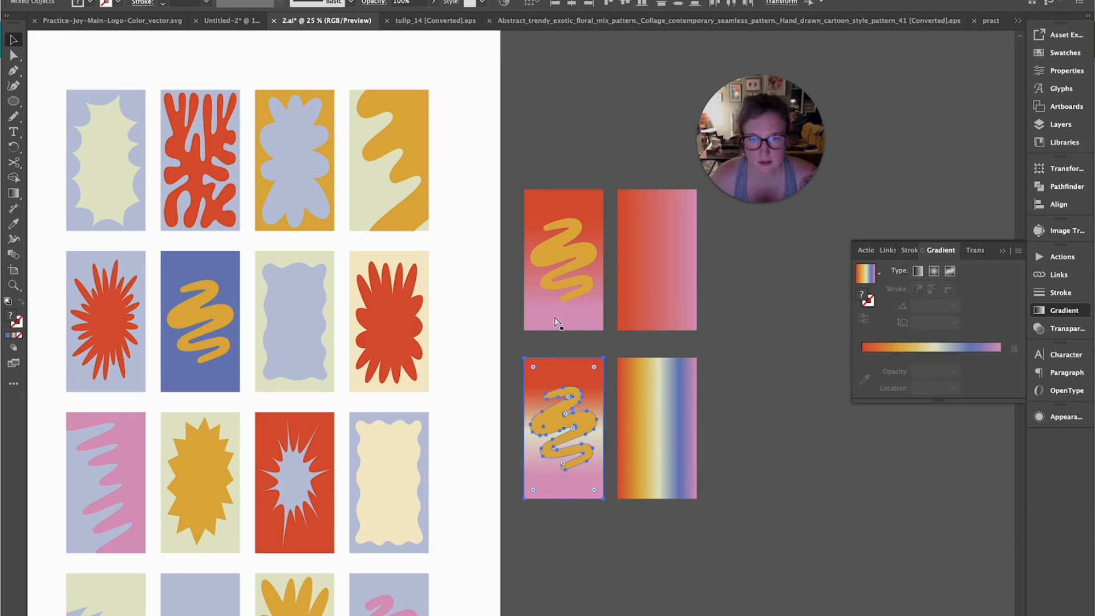
Add the four gradient artworks as export assets and export them as SVG and 3x PNG into the testingforvideoplzliekthis folder
click(559, 257)
drag(512, 171, 707, 484)
click(1064, 35)
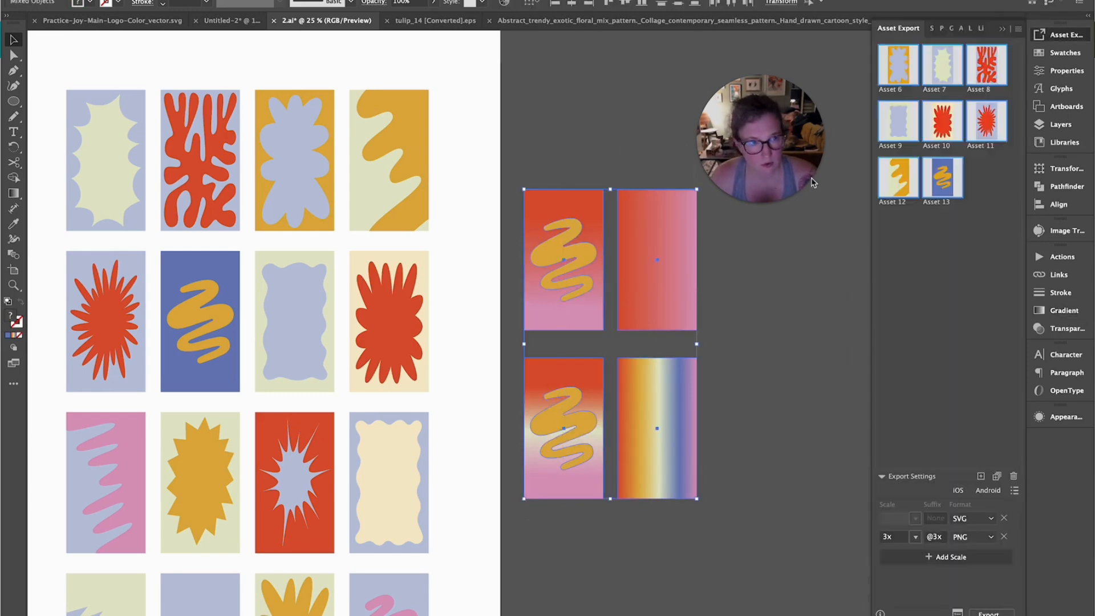
drag(654, 308, 917, 293)
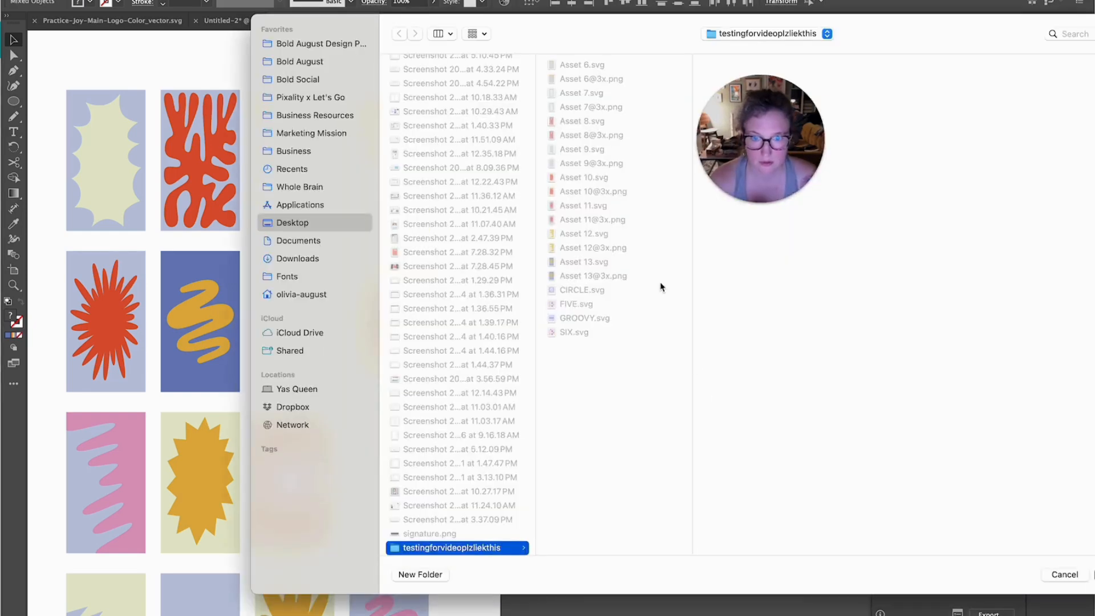
key(Return)
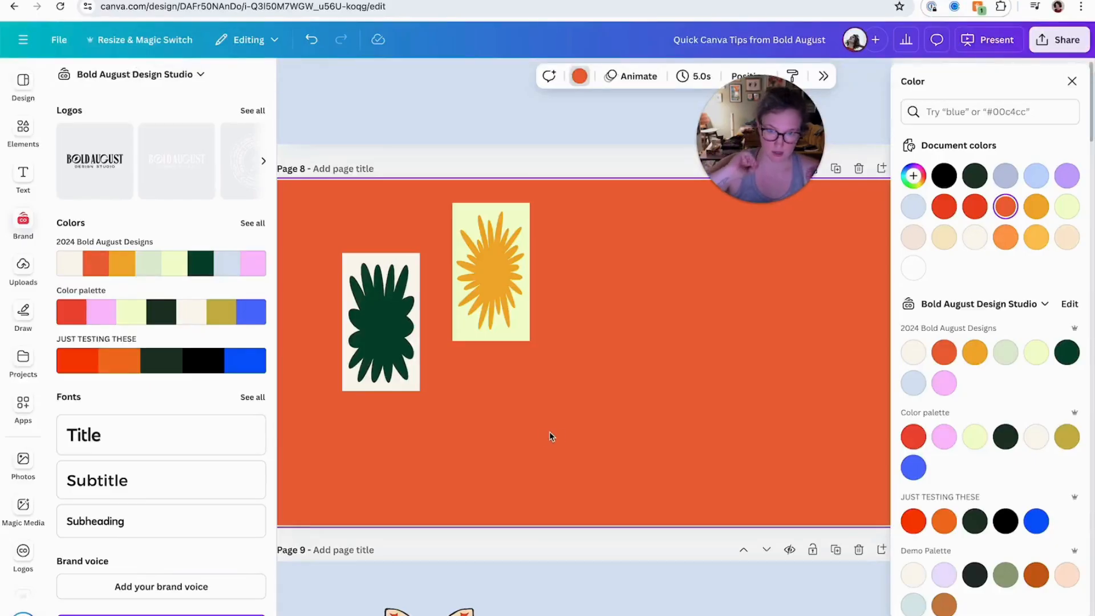
Switch to Canva, go to the blank page 11 and upload Asset 14.svg, Asset 15.svg, Asset 16.svg and Asset 17.svg from testingforvideoplzliekthis
scroll(549, 431, down, 5)
scroll(591, 430, down, 5)
click(591, 430)
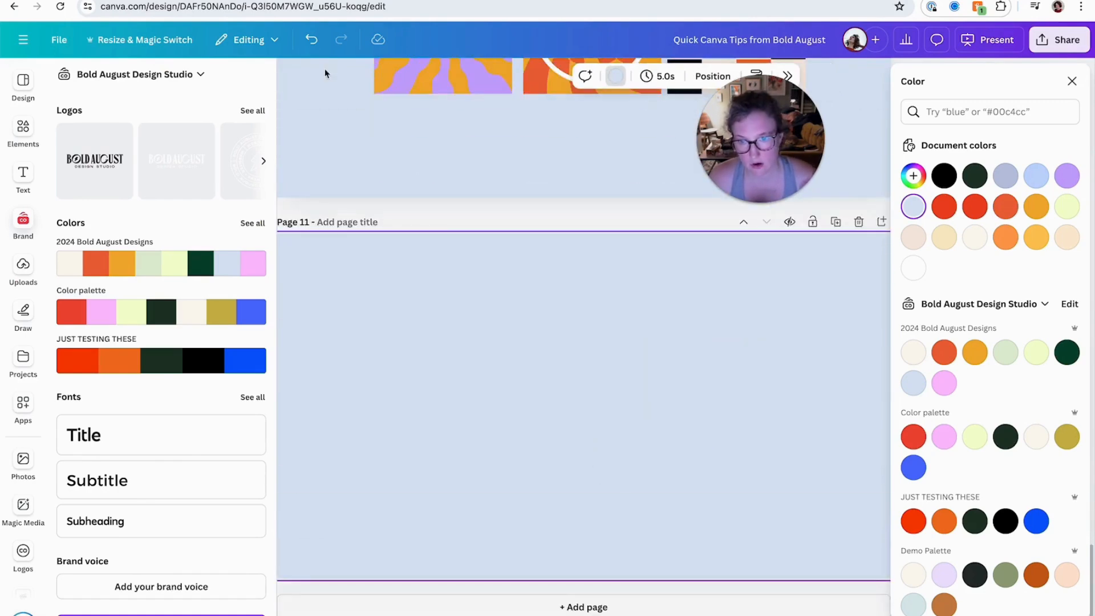
click(23, 265)
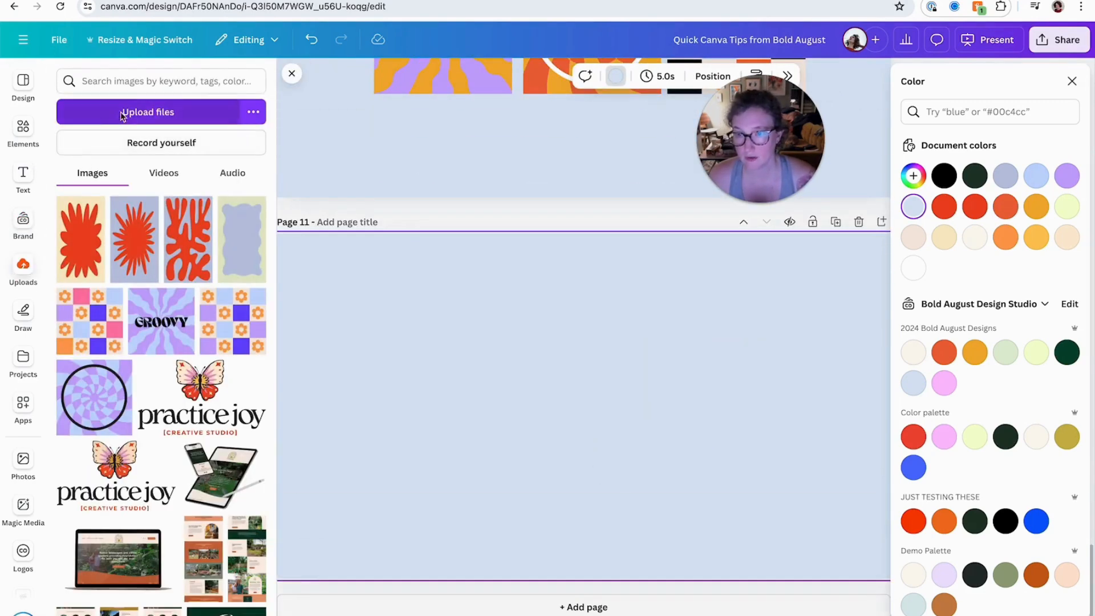
click(122, 114)
click(452, 354)
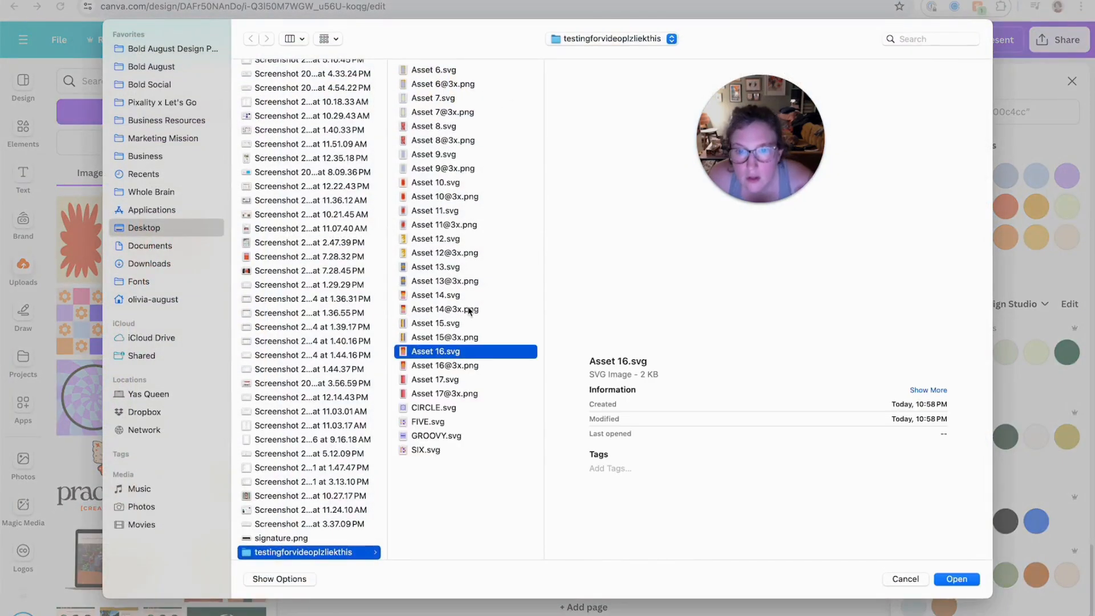
super+click(471, 323)
super+click(475, 296)
super+click(473, 381)
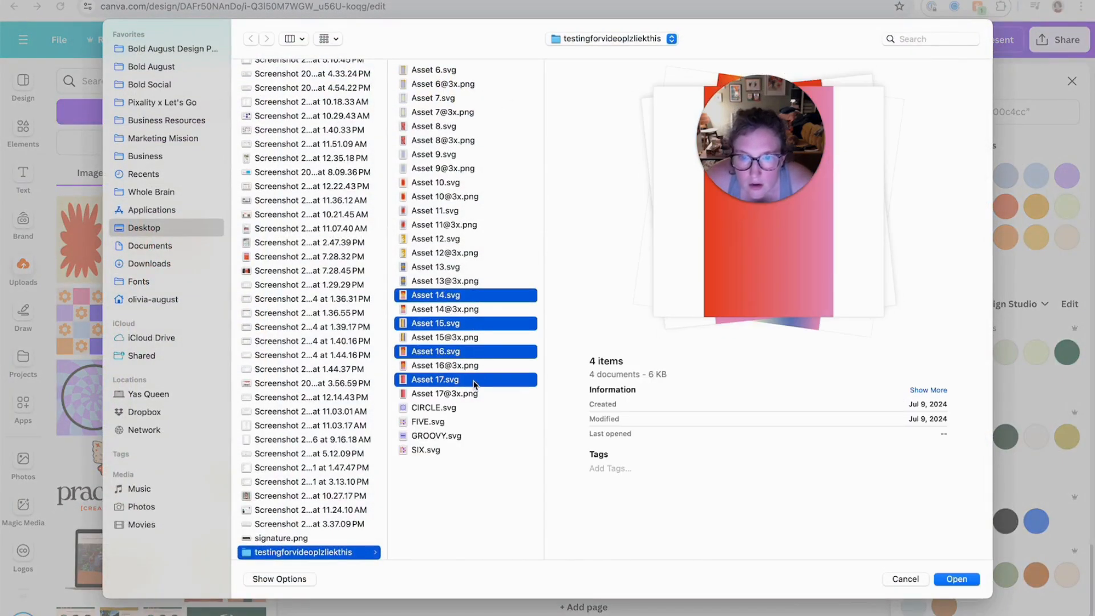
click(975, 584)
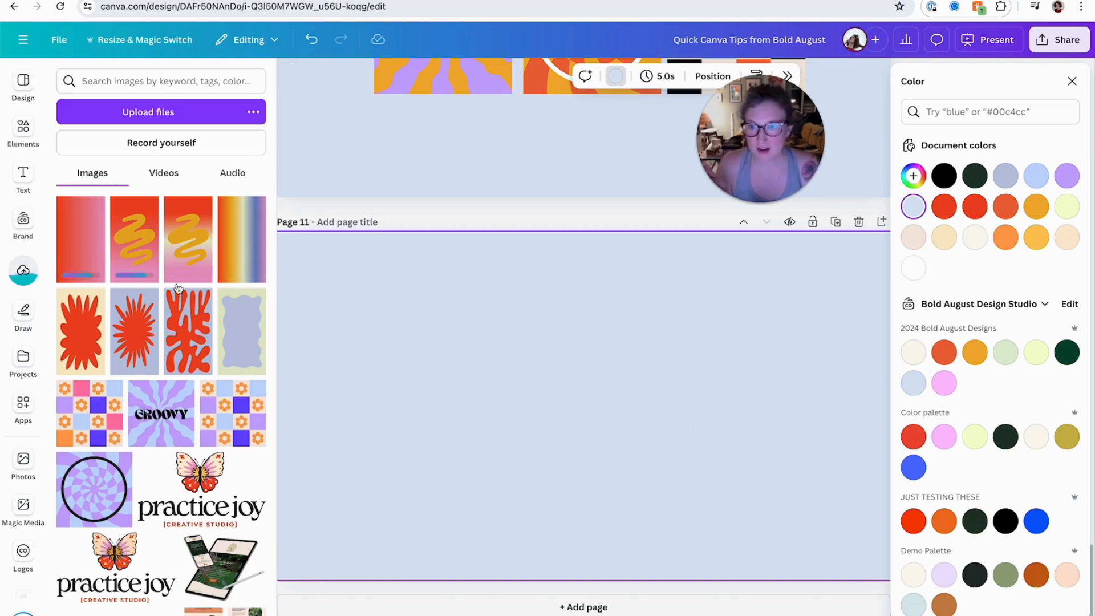
Place the four uploaded gradient SVGs side by side on page 11, ending with the multicolor rectangle
click(84, 248)
drag(709, 451, 504, 420)
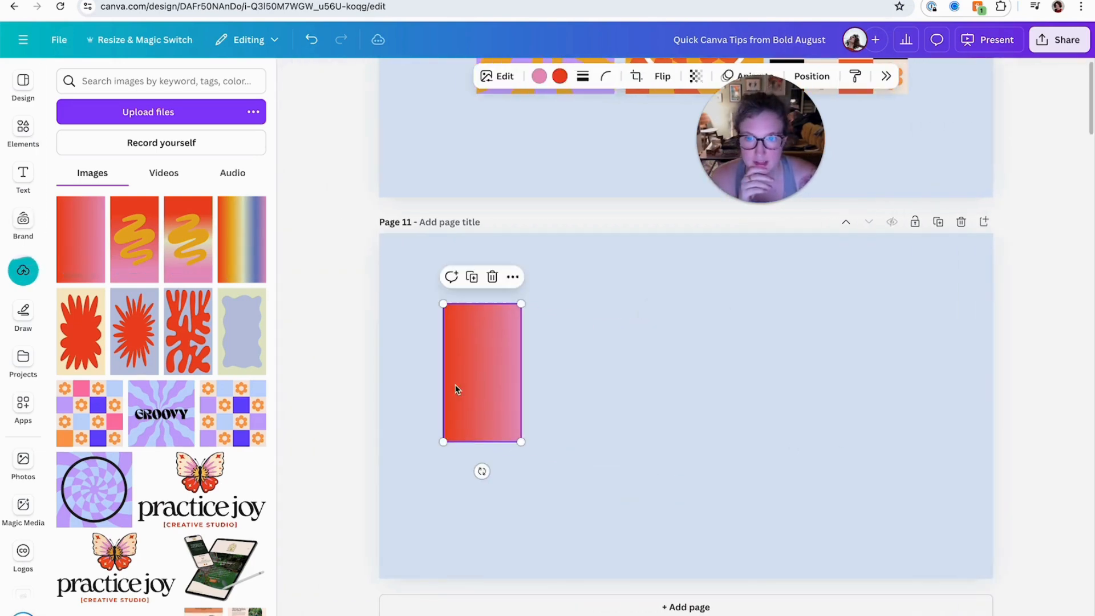
click(161, 276)
mouse_move(692, 383)
mouse_down()
mouse_move(609, 372)
mouse_move(668, 342)
mouse_move(672, 308)
mouse_up()
click(190, 262)
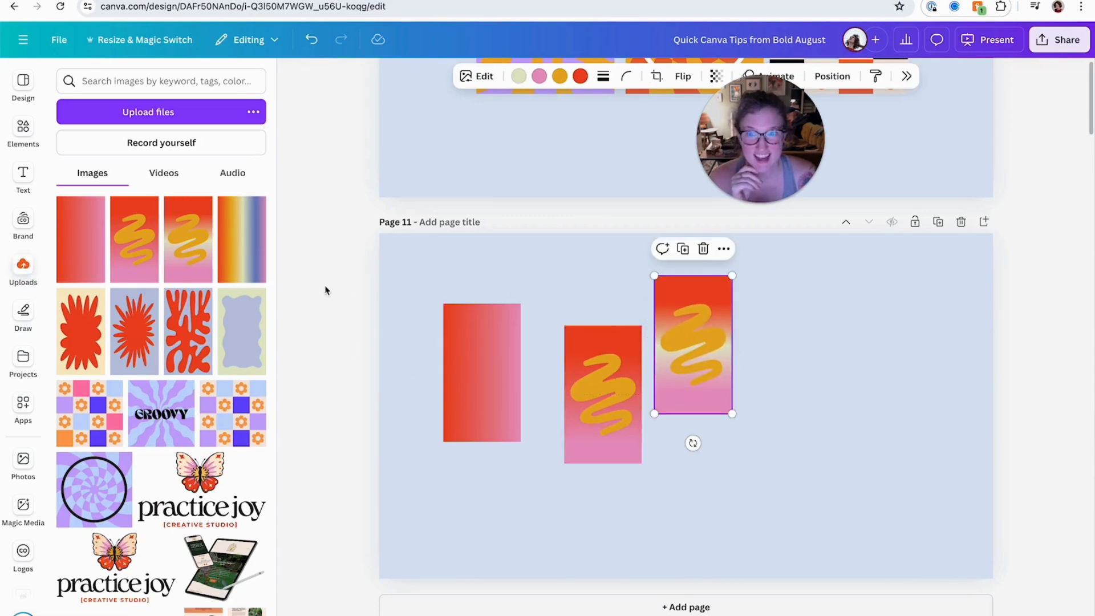
click(261, 271)
mouse_move(721, 383)
mouse_down()
mouse_move(801, 426)
mouse_move(829, 406)
mouse_up()
Shift all four gradient SVGs toward the page centre, then even out the horizontal gaps between the individual pieces
drag(885, 477, 419, 347)
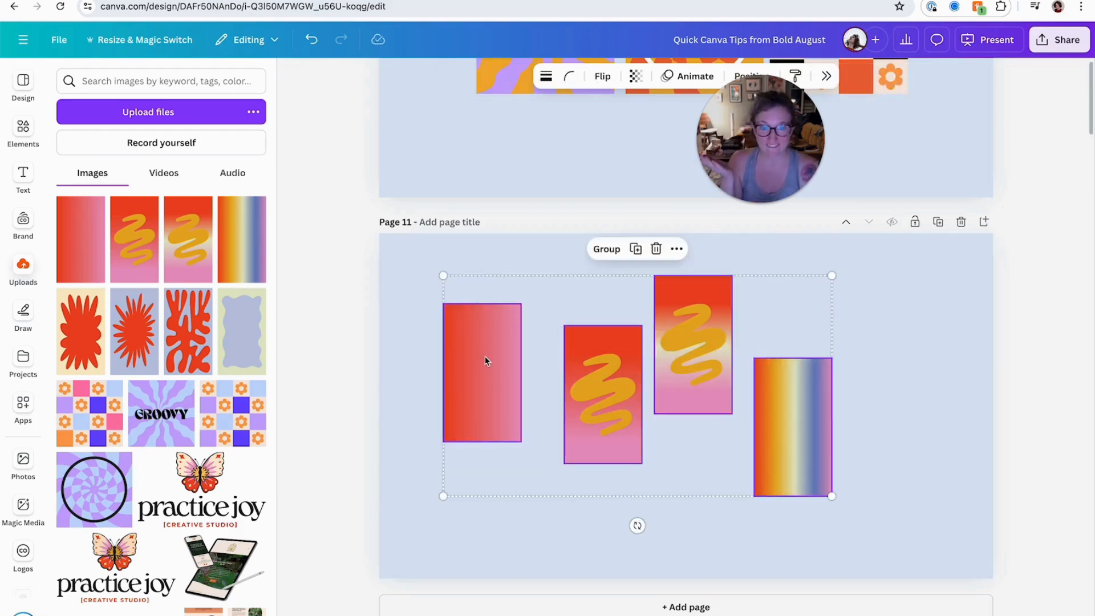
drag(486, 359, 521, 376)
drag(627, 450, 606, 455)
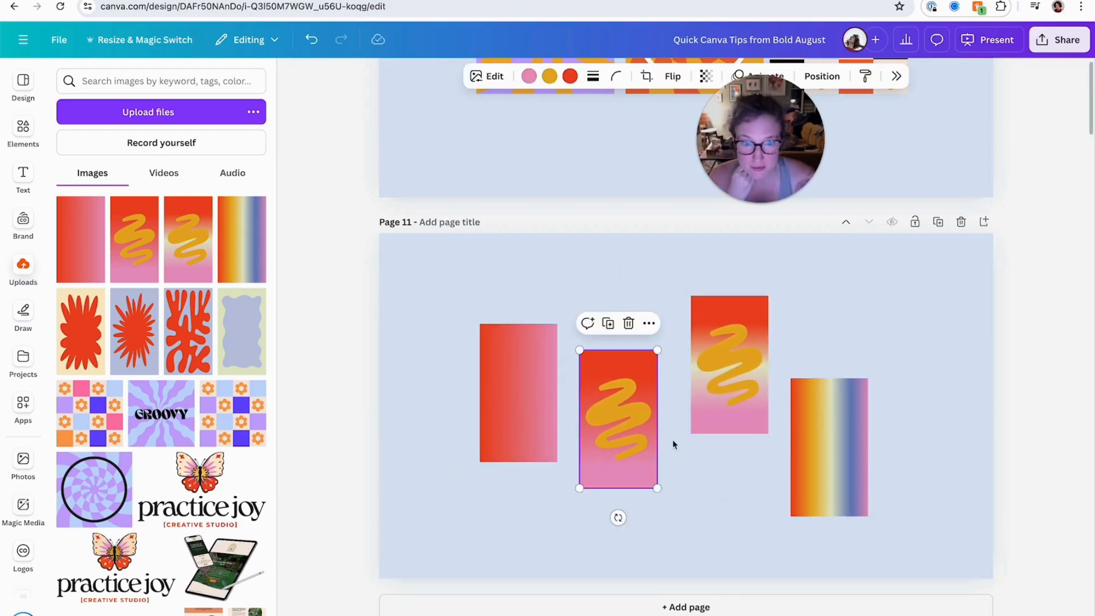
drag(719, 387, 702, 389)
drag(824, 415, 807, 415)
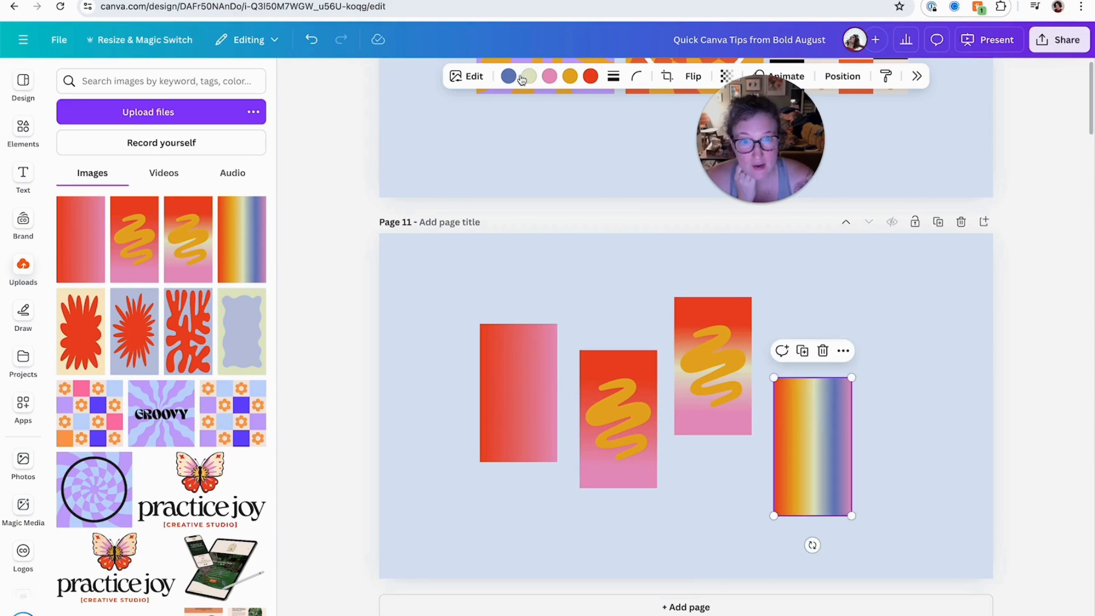
Try several brand colors for the multicolor rectangle's pale green gradient stop and settle on the light blue
click(530, 77)
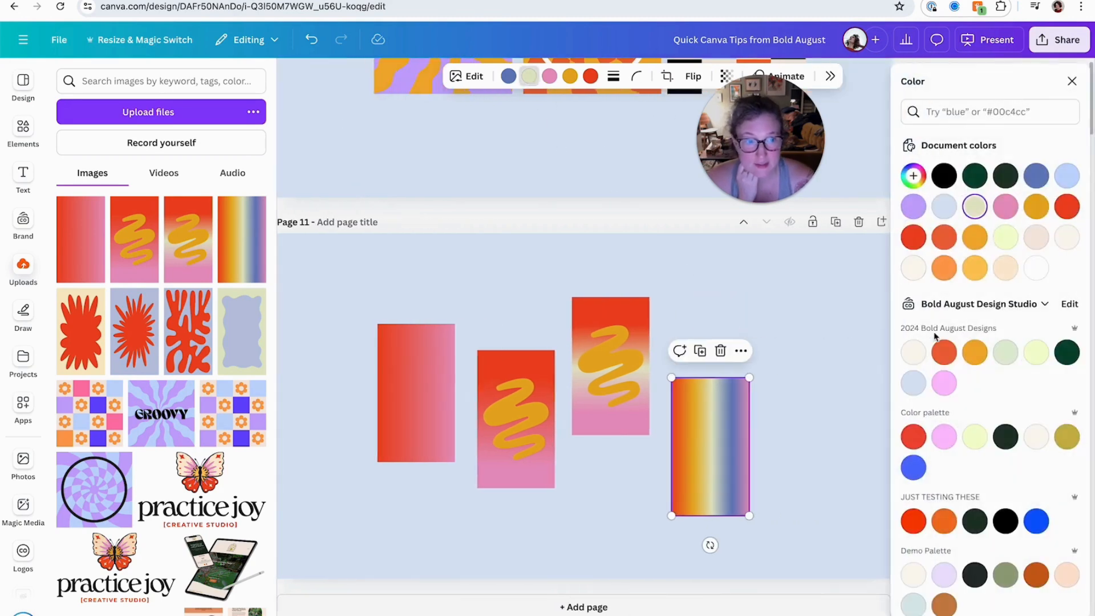
click(945, 352)
click(982, 360)
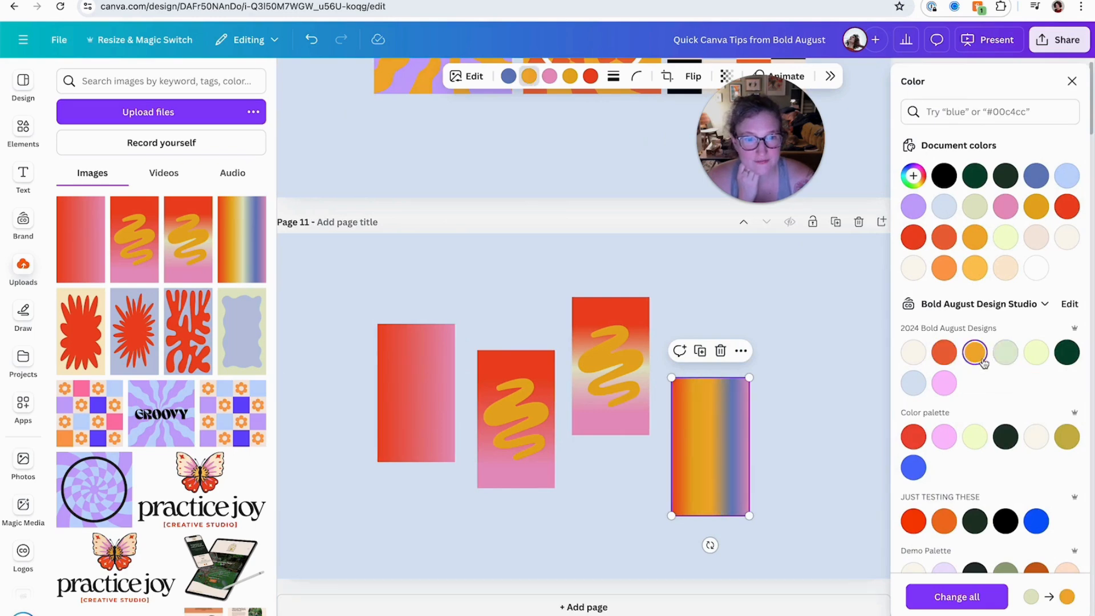
click(1034, 356)
click(1058, 359)
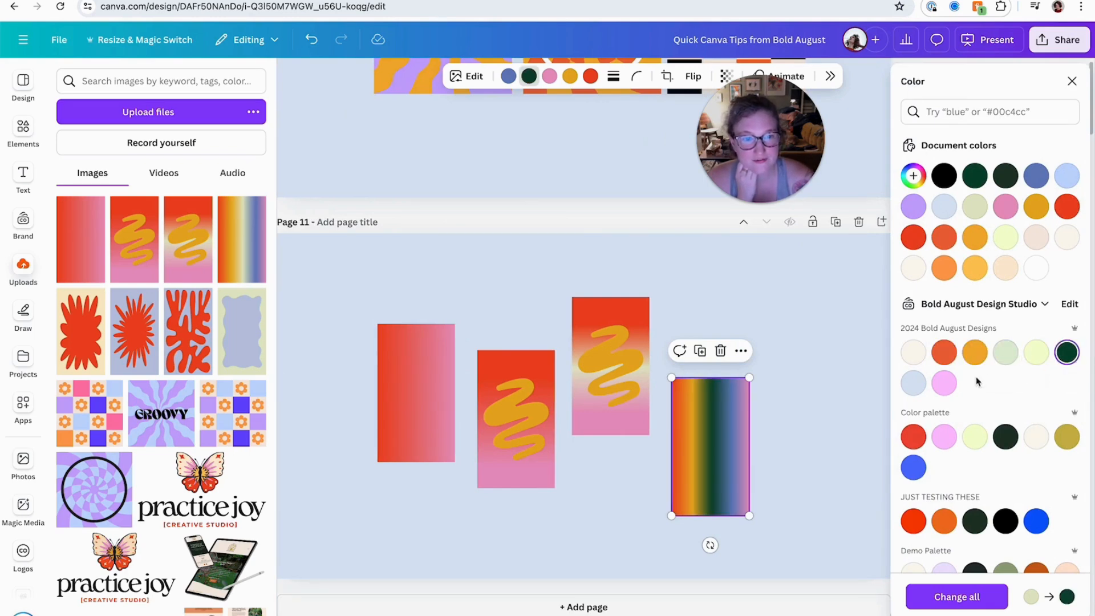
click(936, 386)
click(913, 384)
Recolor the squiggle white on the card with the pale green gradient stop and pale green on the red-to-pink card
click(587, 344)
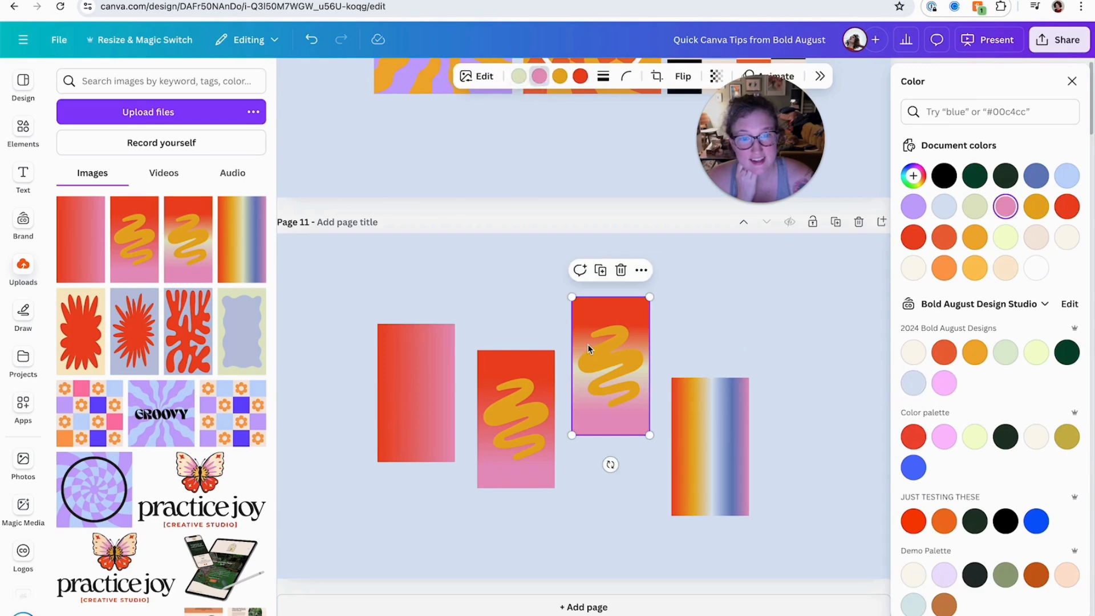
click(559, 77)
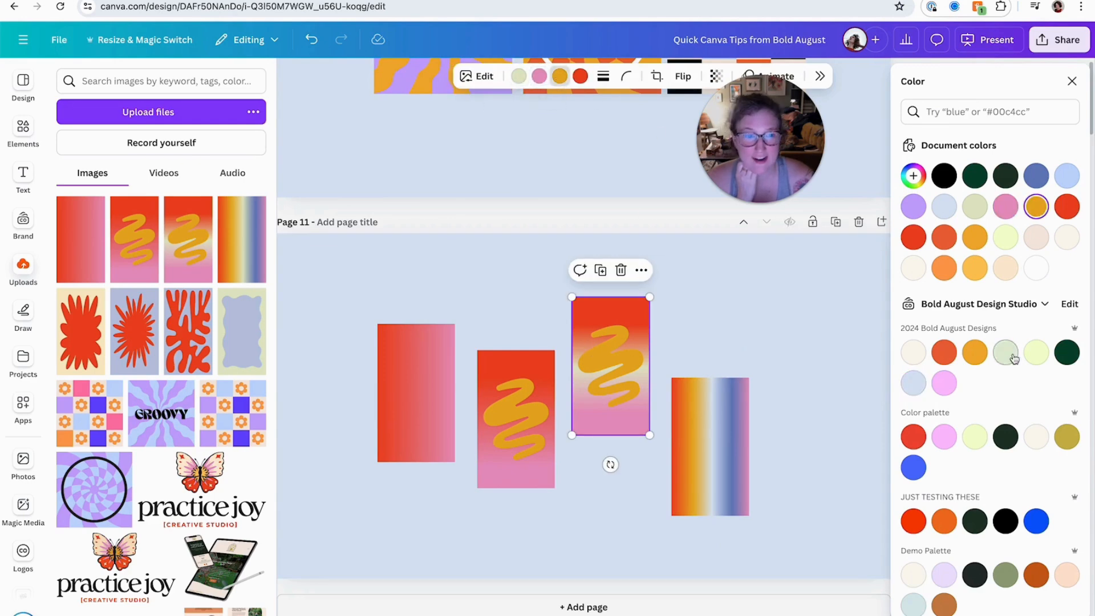
click(1035, 268)
click(545, 428)
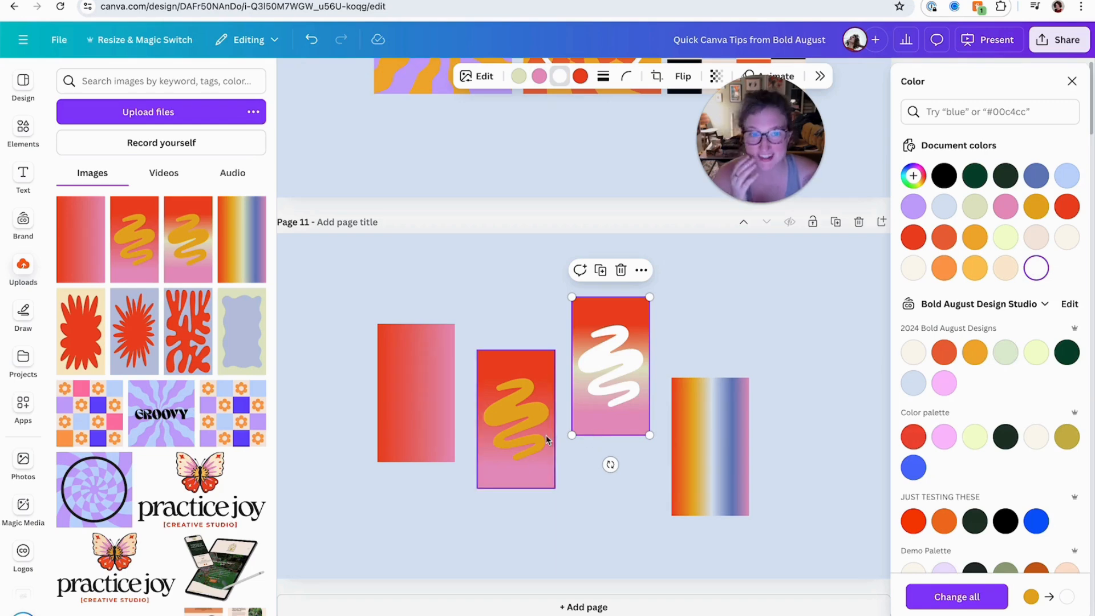
click(556, 79)
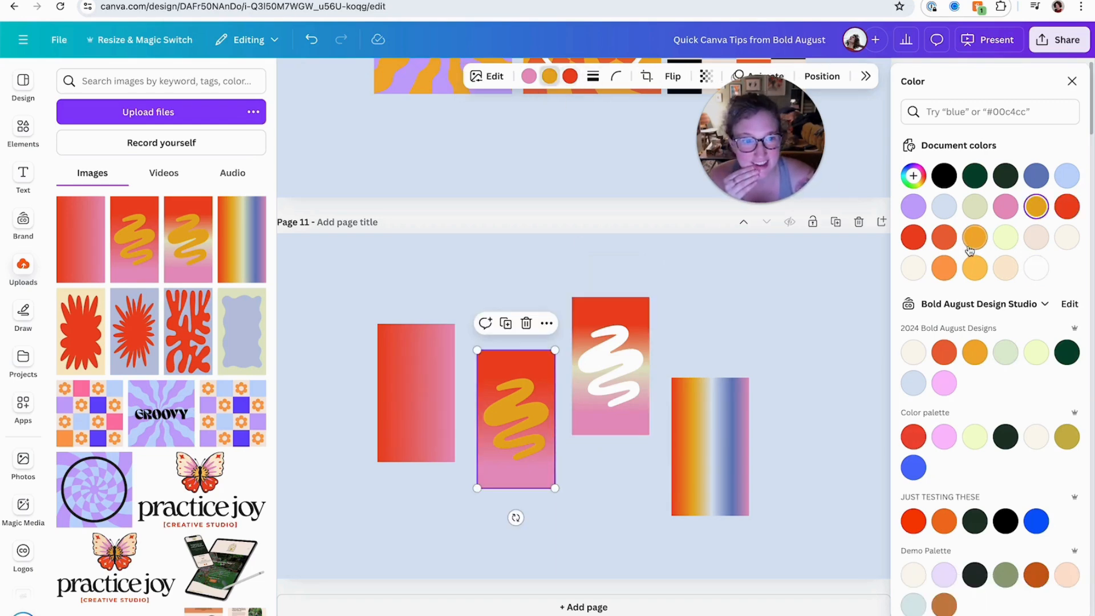
click(974, 206)
Move all four gradient SVGs together slightly to centre them on page 11, then deselect them
click(386, 391)
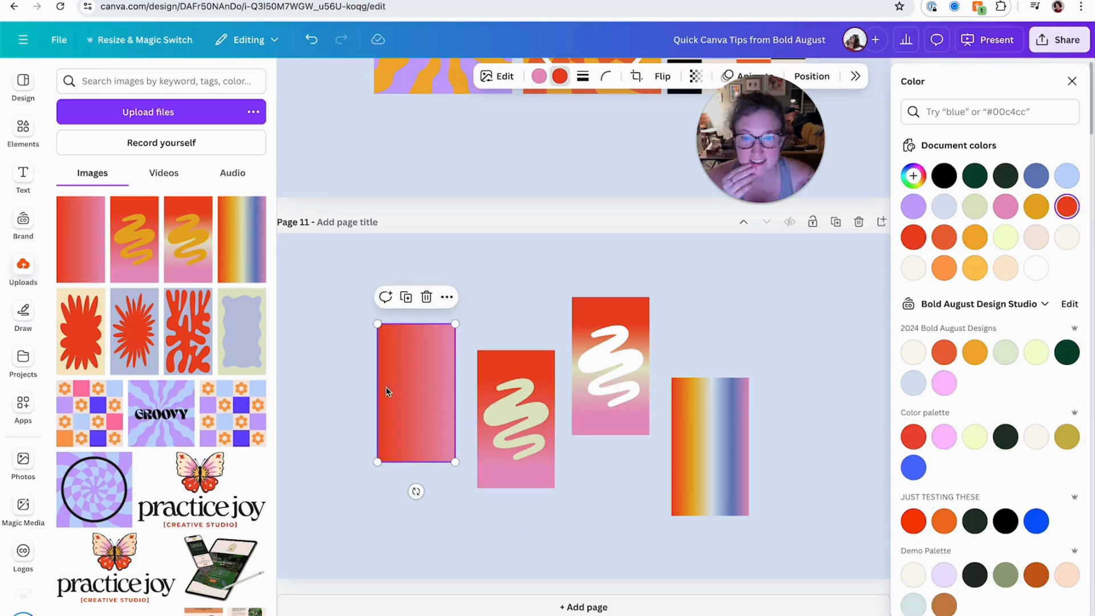
click(456, 250)
drag(363, 394, 794, 483)
click(469, 486)
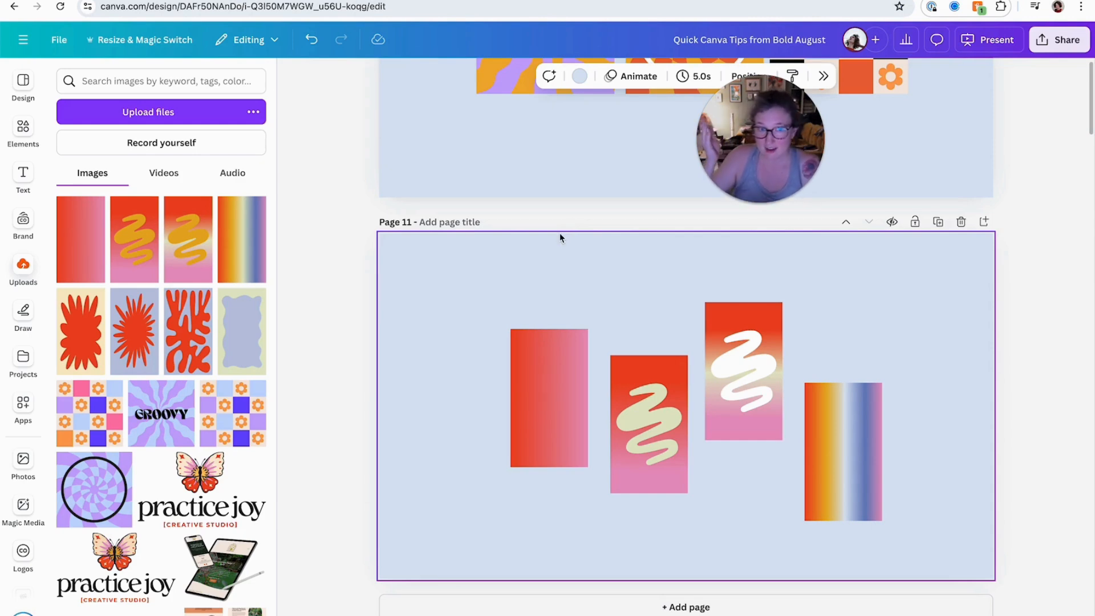
drag(733, 165, 927, 154)
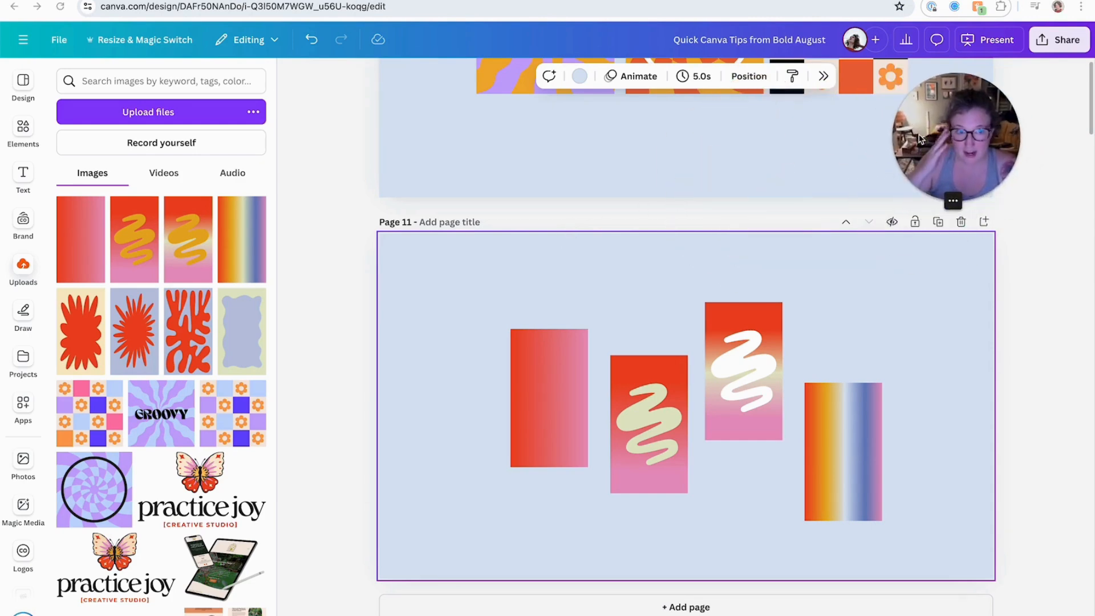